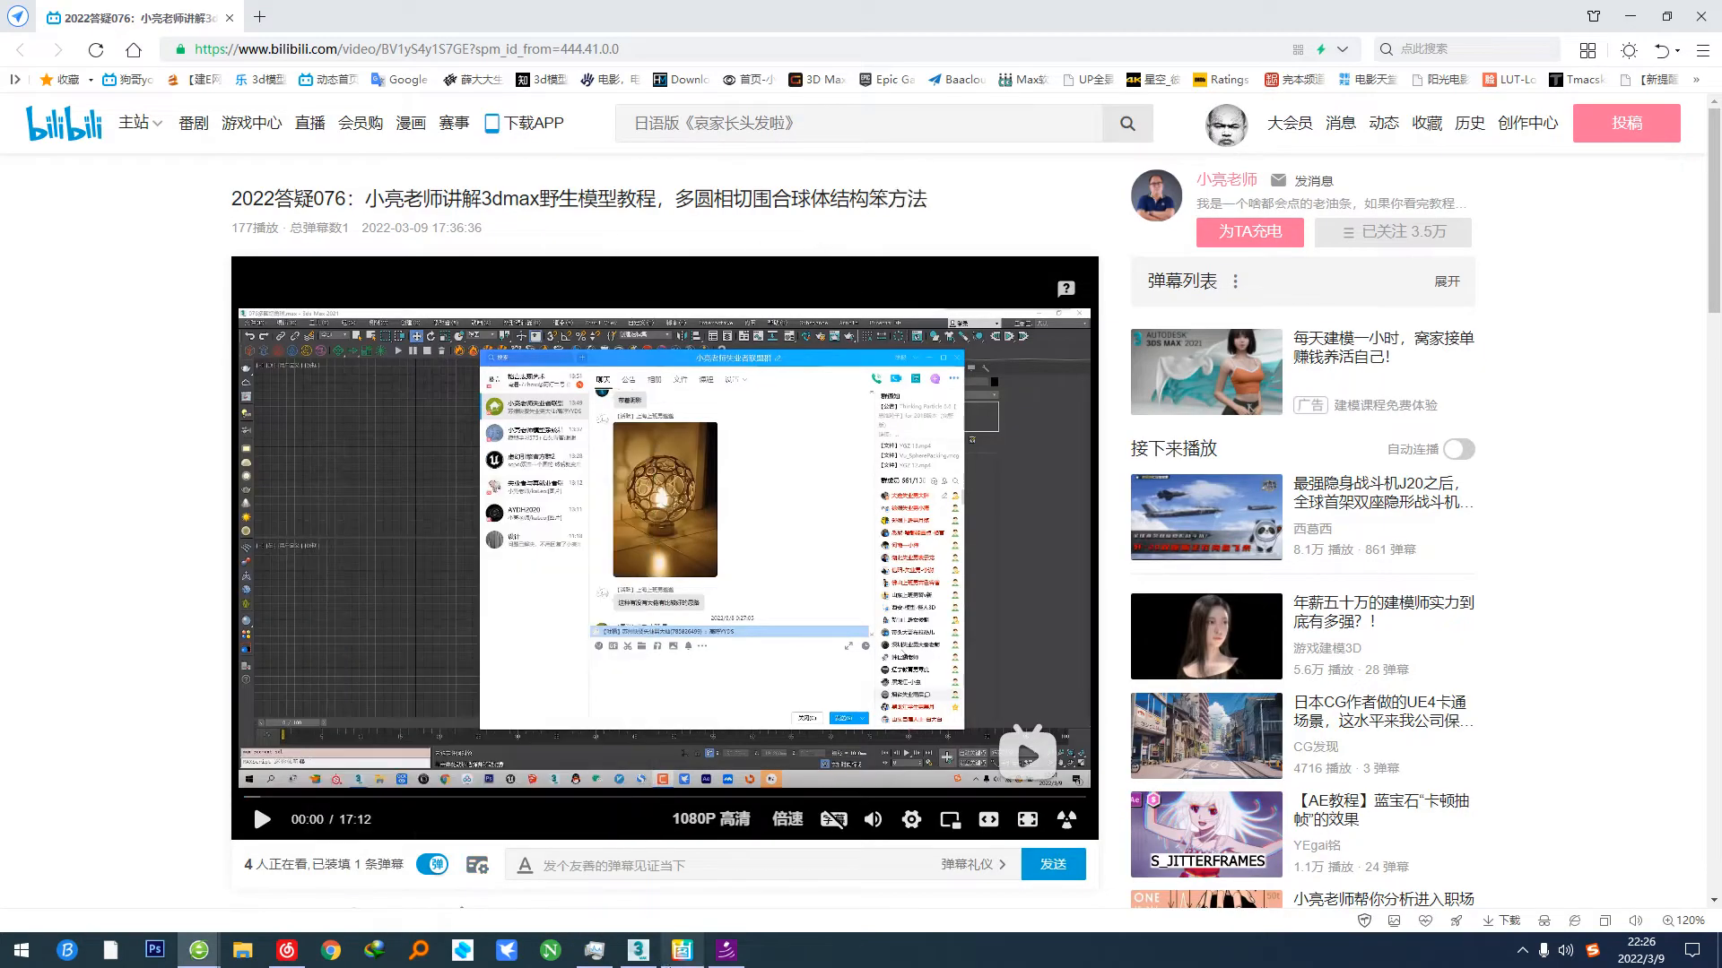
Step: Open the reference photo and examine the lamp globe built from tangent circles, along with the tutorial's title
left_click(682, 950)
scroll(796, 437, "down", 3)
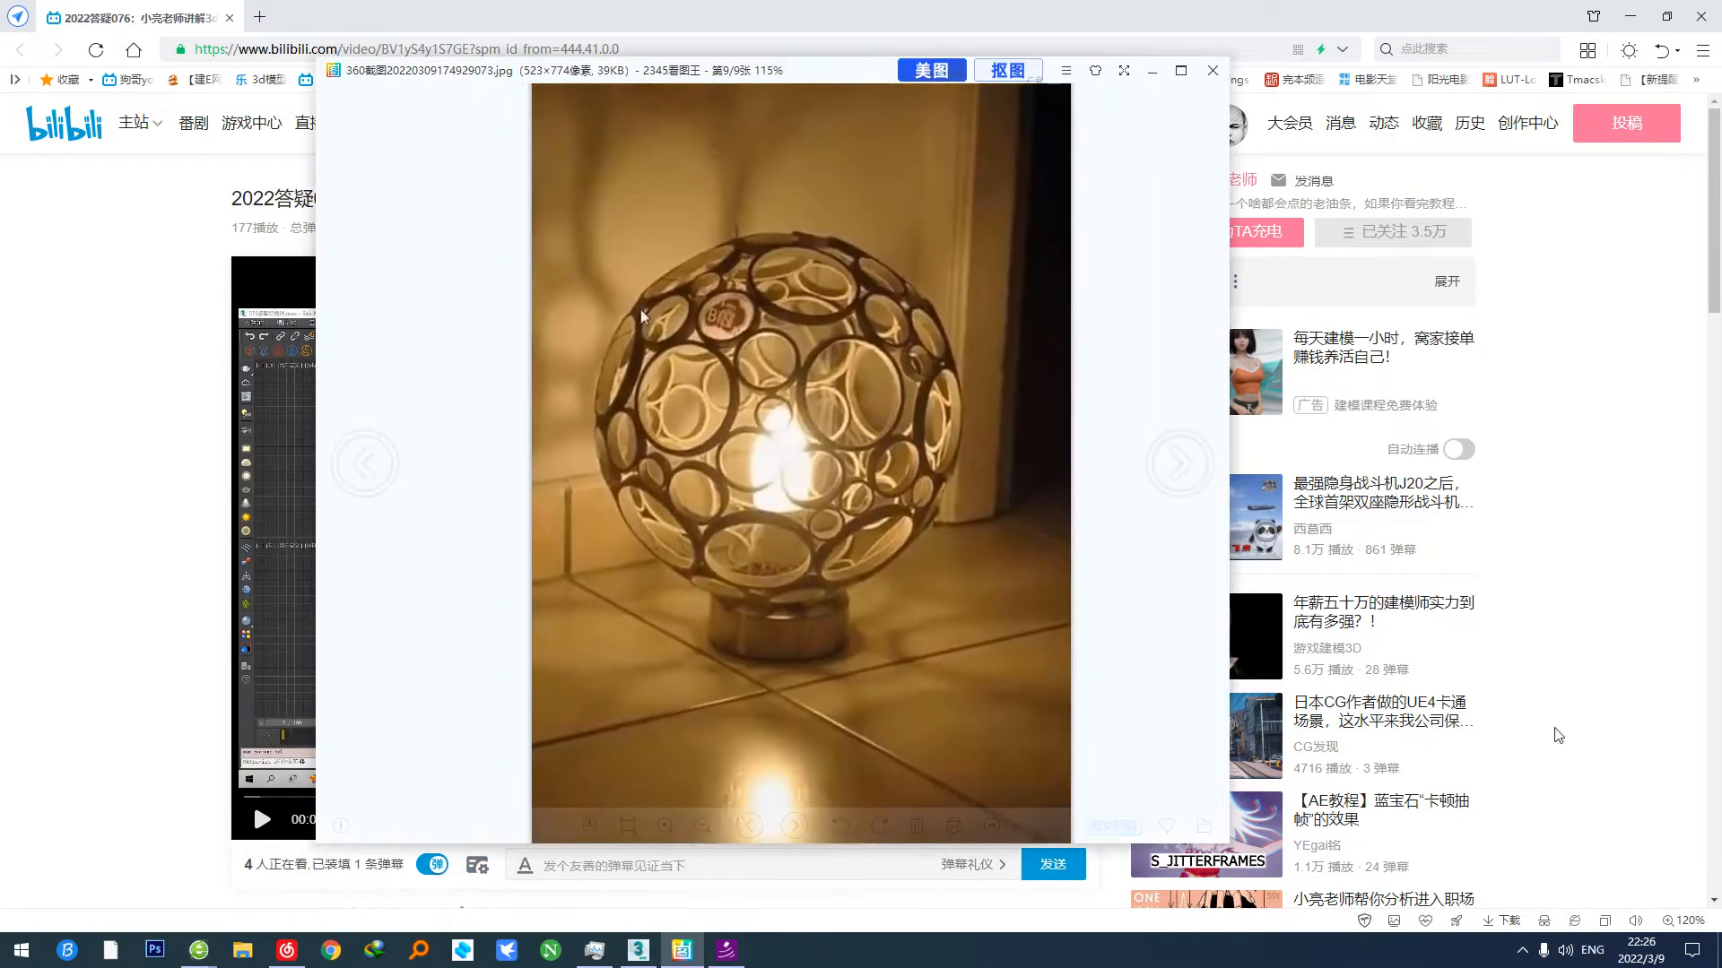
left_click(912, 14)
left_click_drag(567, 208, 811, 203)
left_click(790, 243)
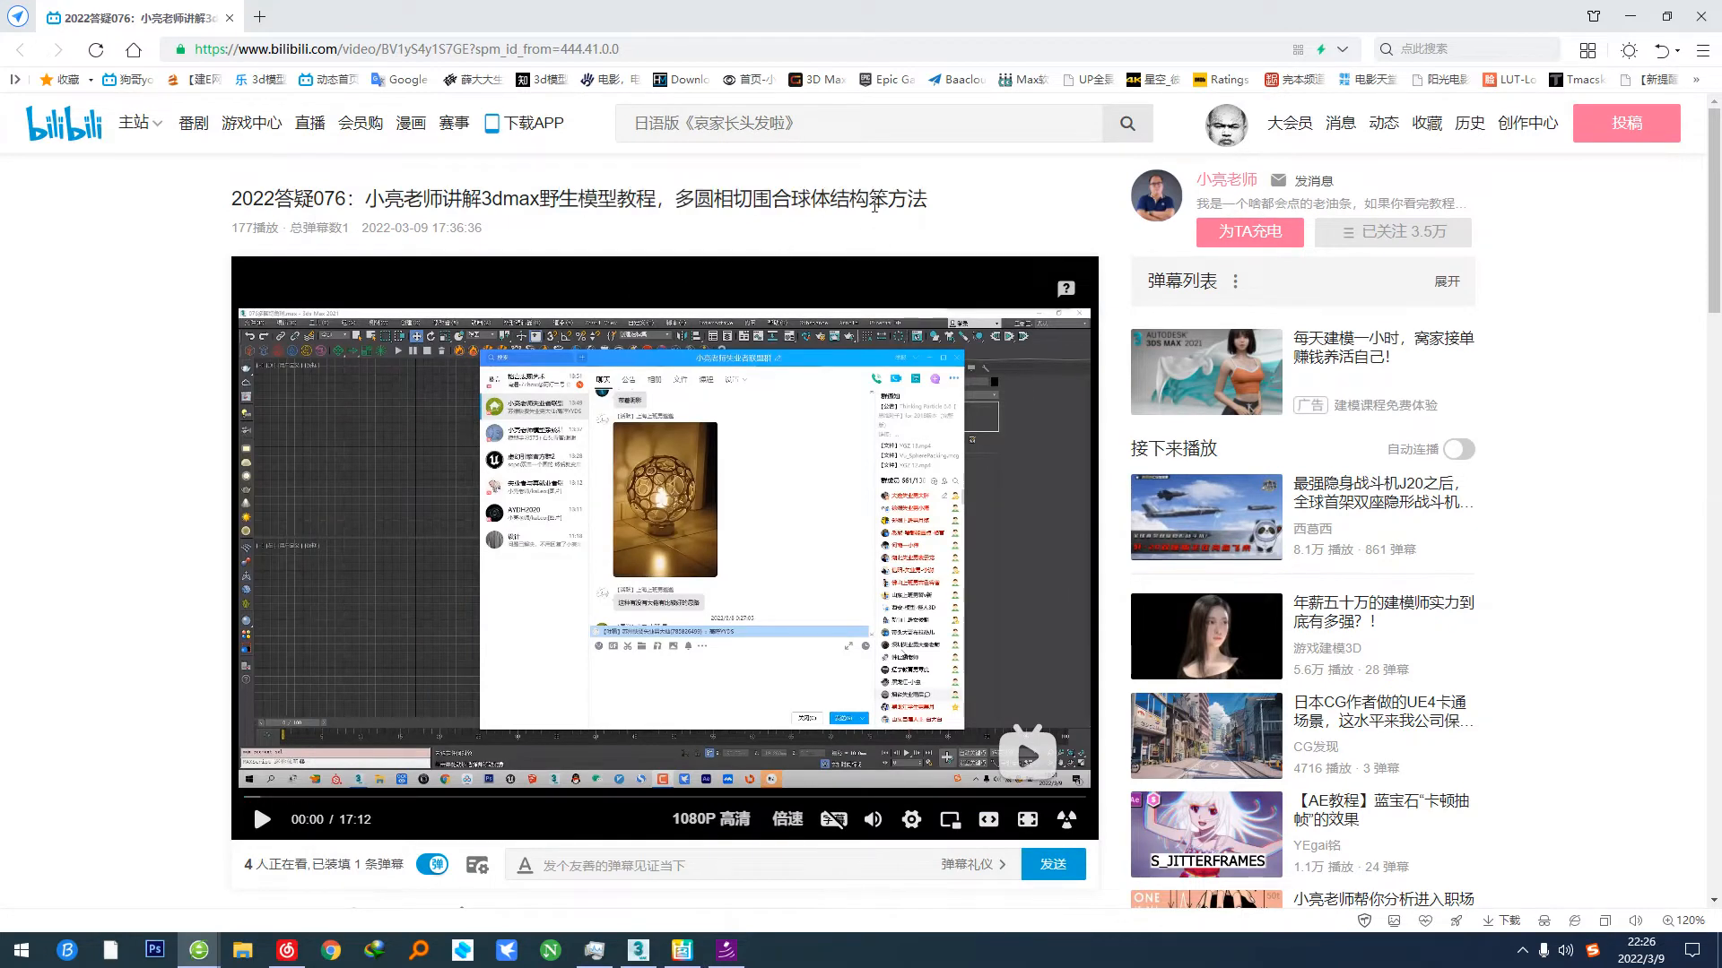
left_click(883, 230)
Step: Switch to 3ds Max and look over the existing disc sphere and ring sphere models
left_click(638, 951)
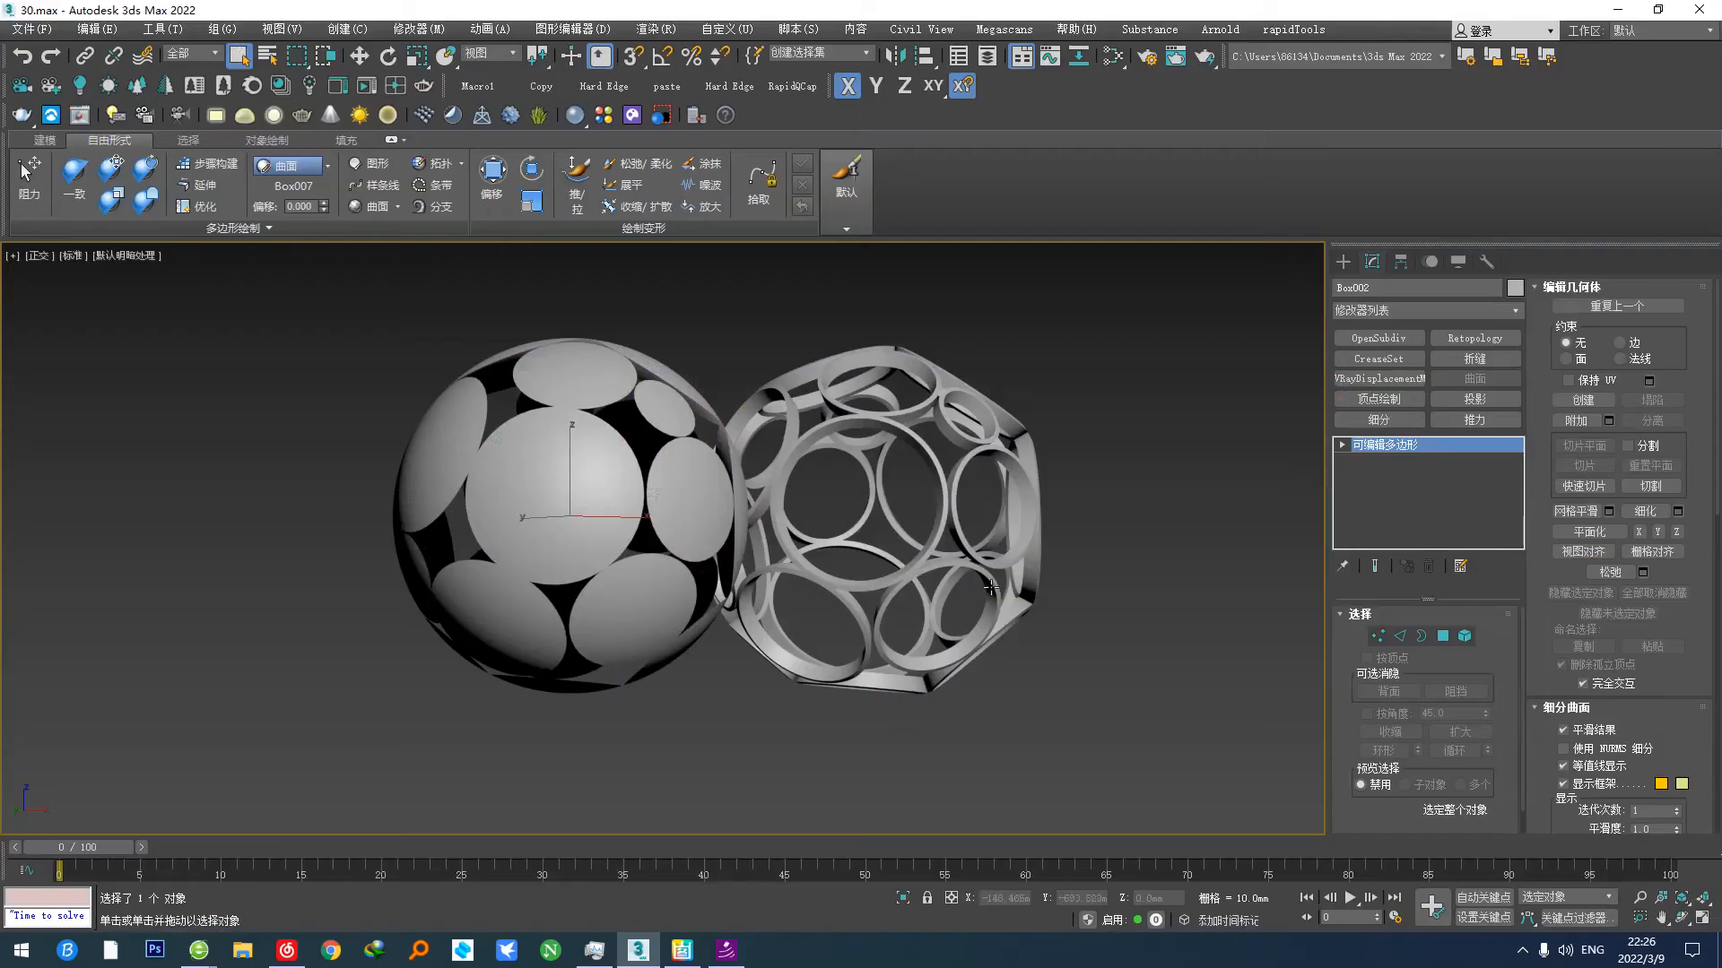
middle_click_drag(990, 586, 806, 616)
middle_click_drag(917, 606, 848, 597)
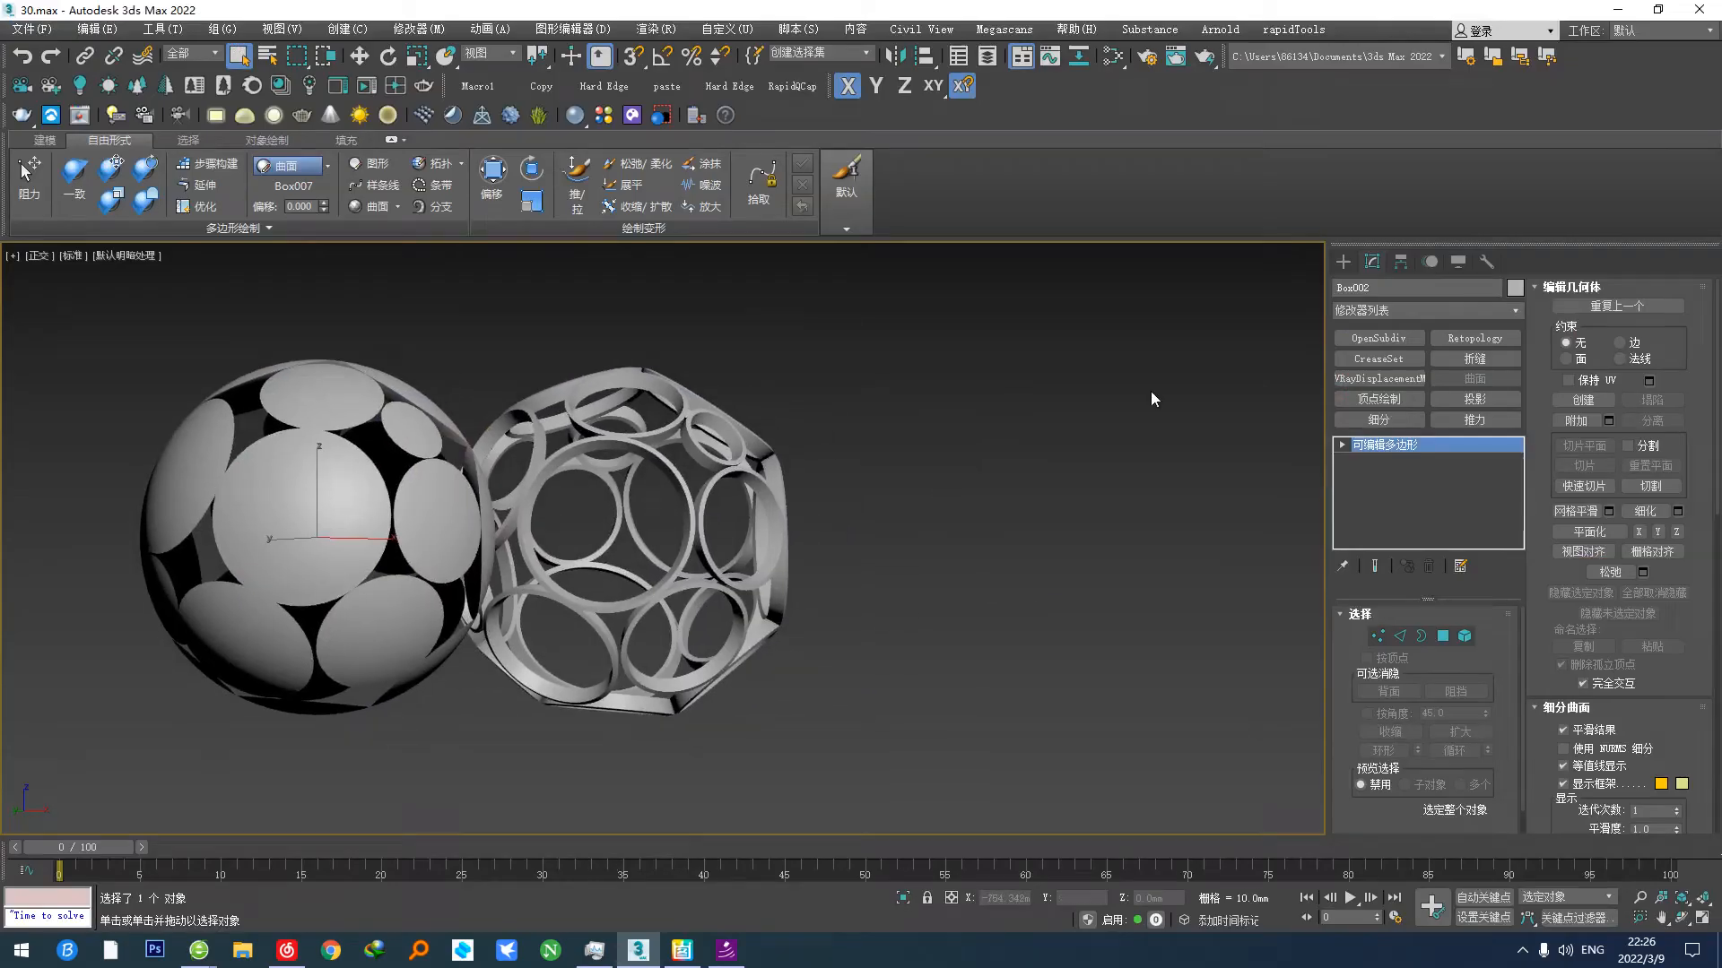
left_click(1342, 261)
left_click(1356, 385)
left_click_drag(1178, 589, 1232, 499)
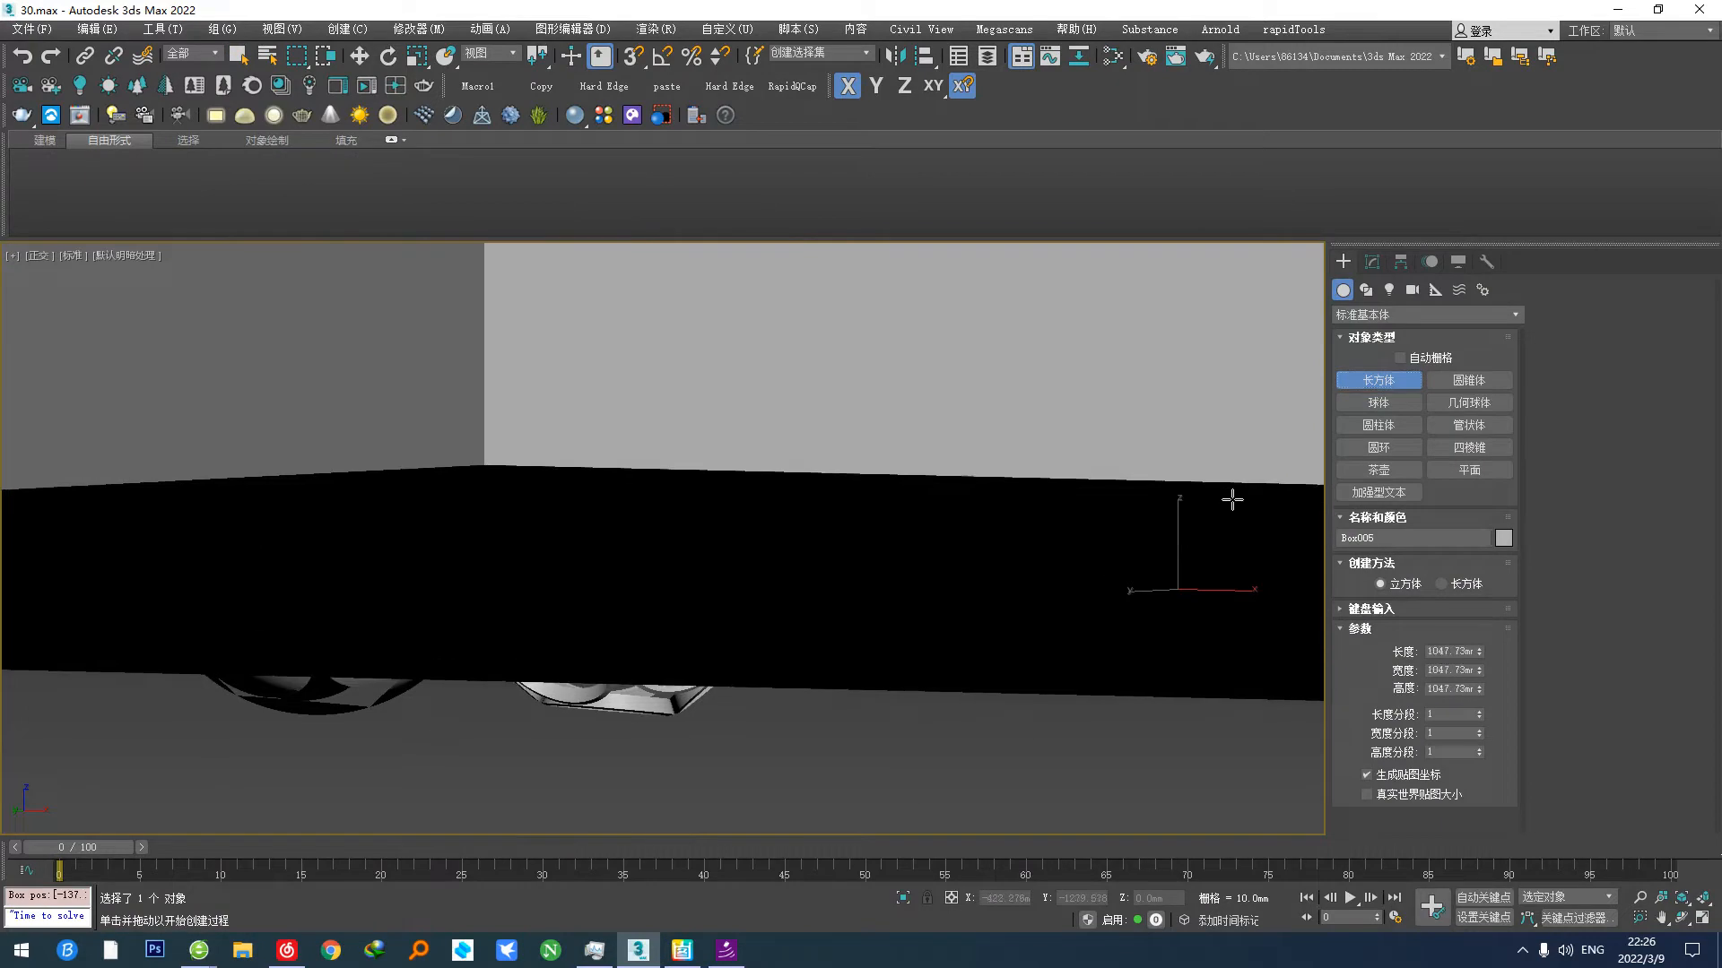
right_click(1190, 551)
scroll(1181, 554, "down", 4)
key("d")
scroll(1071, 560, "down", 3)
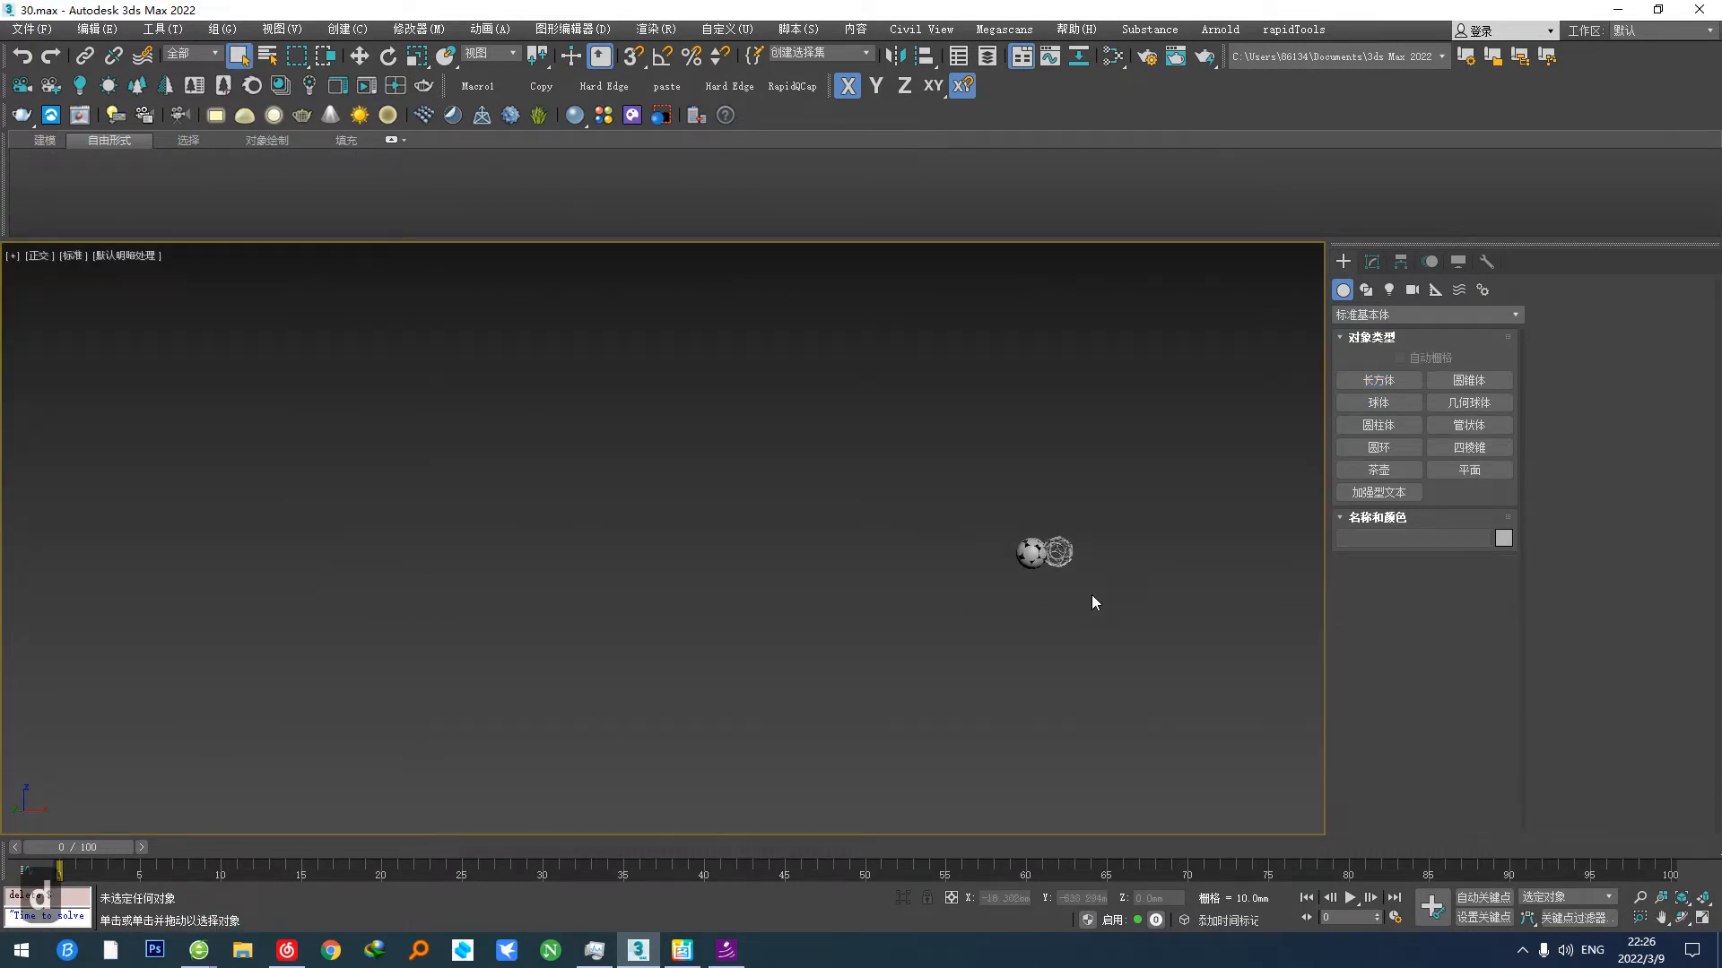
Step: Switch to the perspective view, create a cube beside the existing models, and apply three TurboSmooth (涡轮平滑) modifiers to it
key("p")
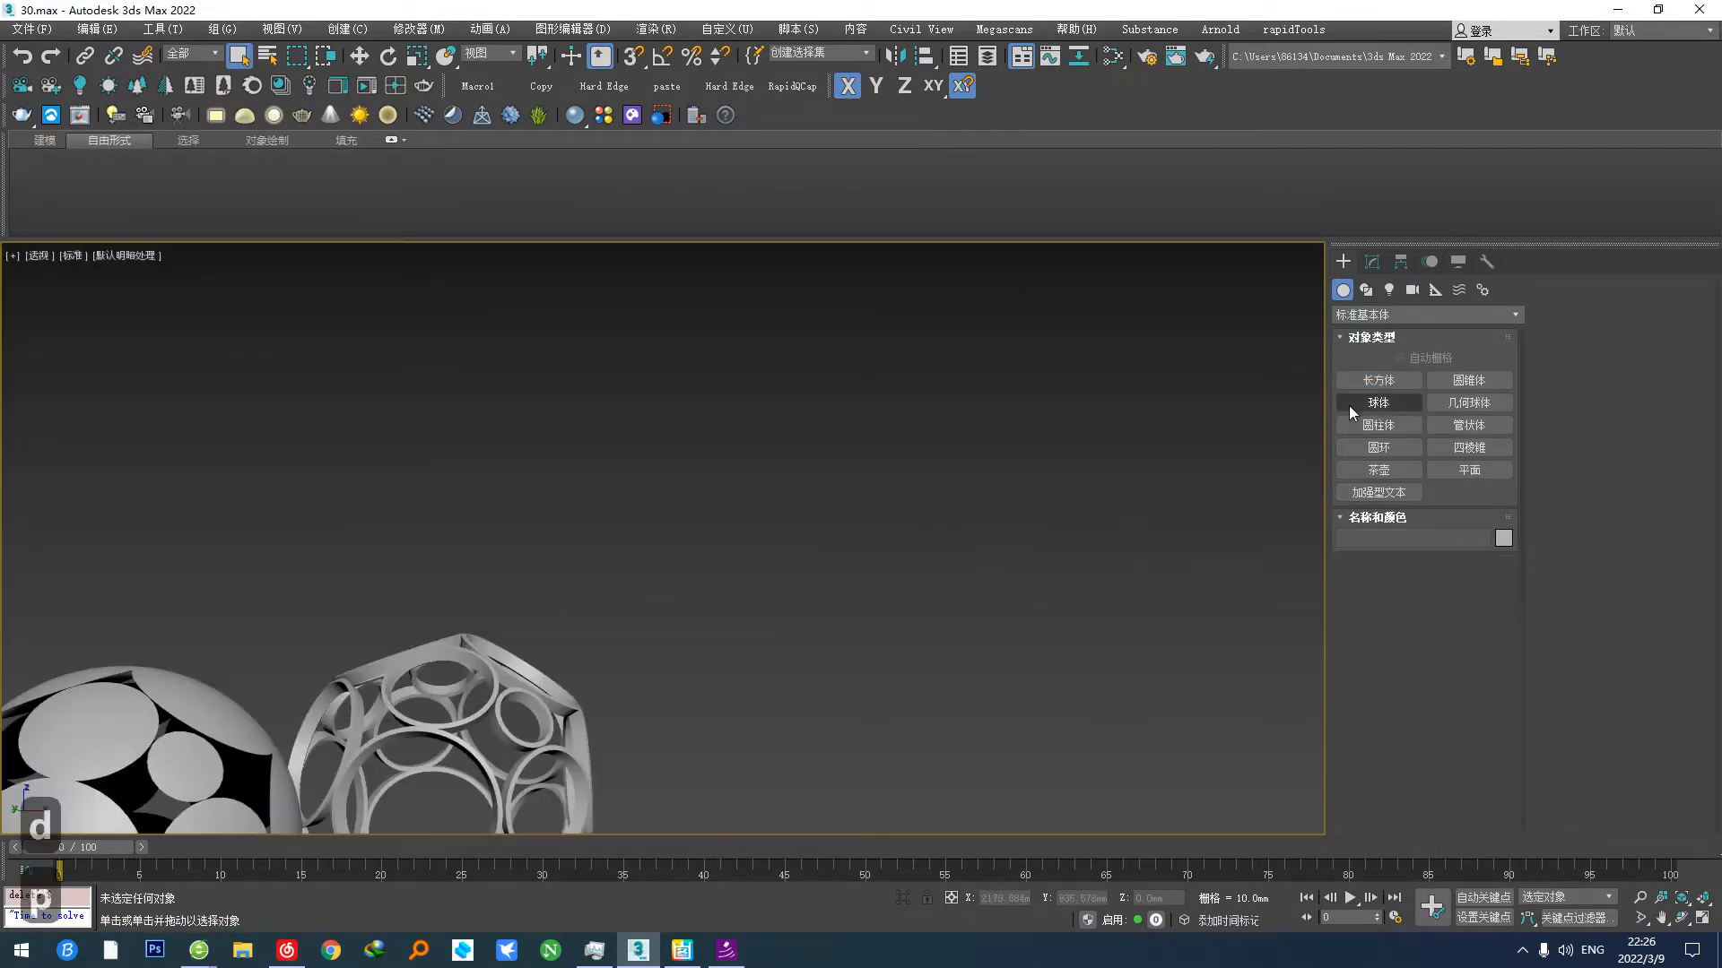
left_click(1378, 386)
mouse_move(1146, 692)
left_mouse_down()
mouse_move(1153, 673)
mouse_move(1146, 686)
left_mouse_up()
key("z")
key("z")
scroll(1134, 698, "down", 4)
key("z")
scroll(1105, 719, "up", 2)
key("a")
Step: Display edges on the shaded model and apply a Spherify (球形化) modifier to the smoothed cube
middle_click_drag(1118, 667, 1019, 667)
key("F3")
key("F3")
key("F4")
scroll(1013, 645, "up", 3)
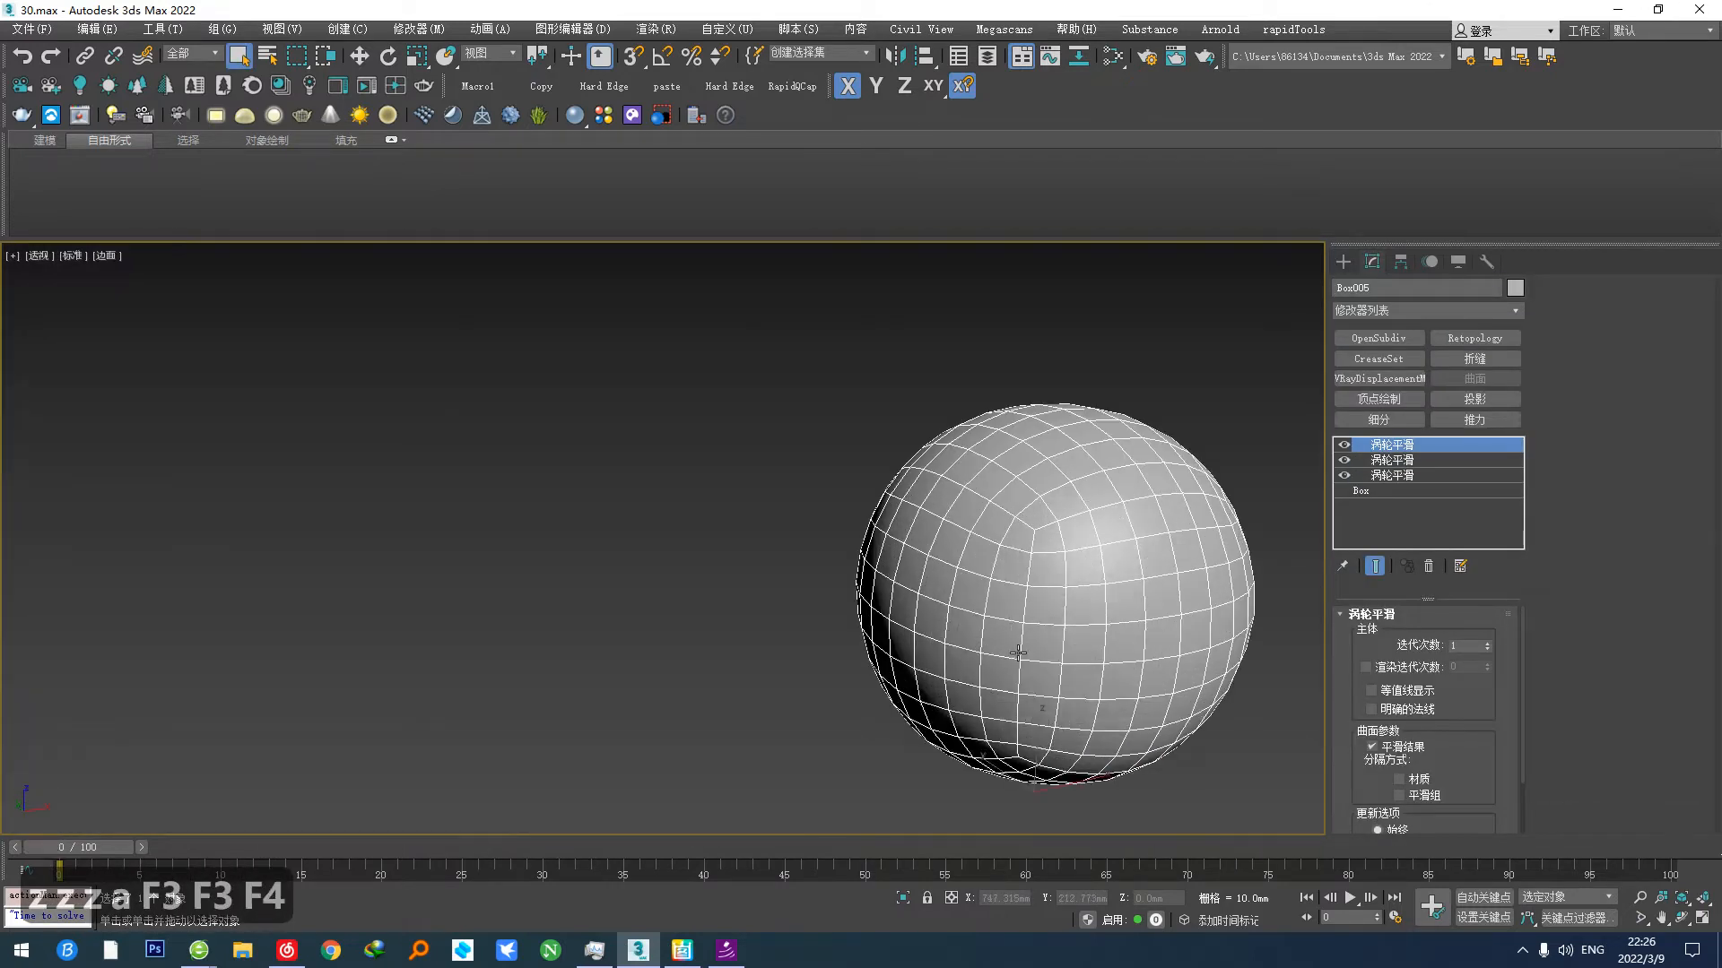
right_click(1013, 649)
left_click(976, 799)
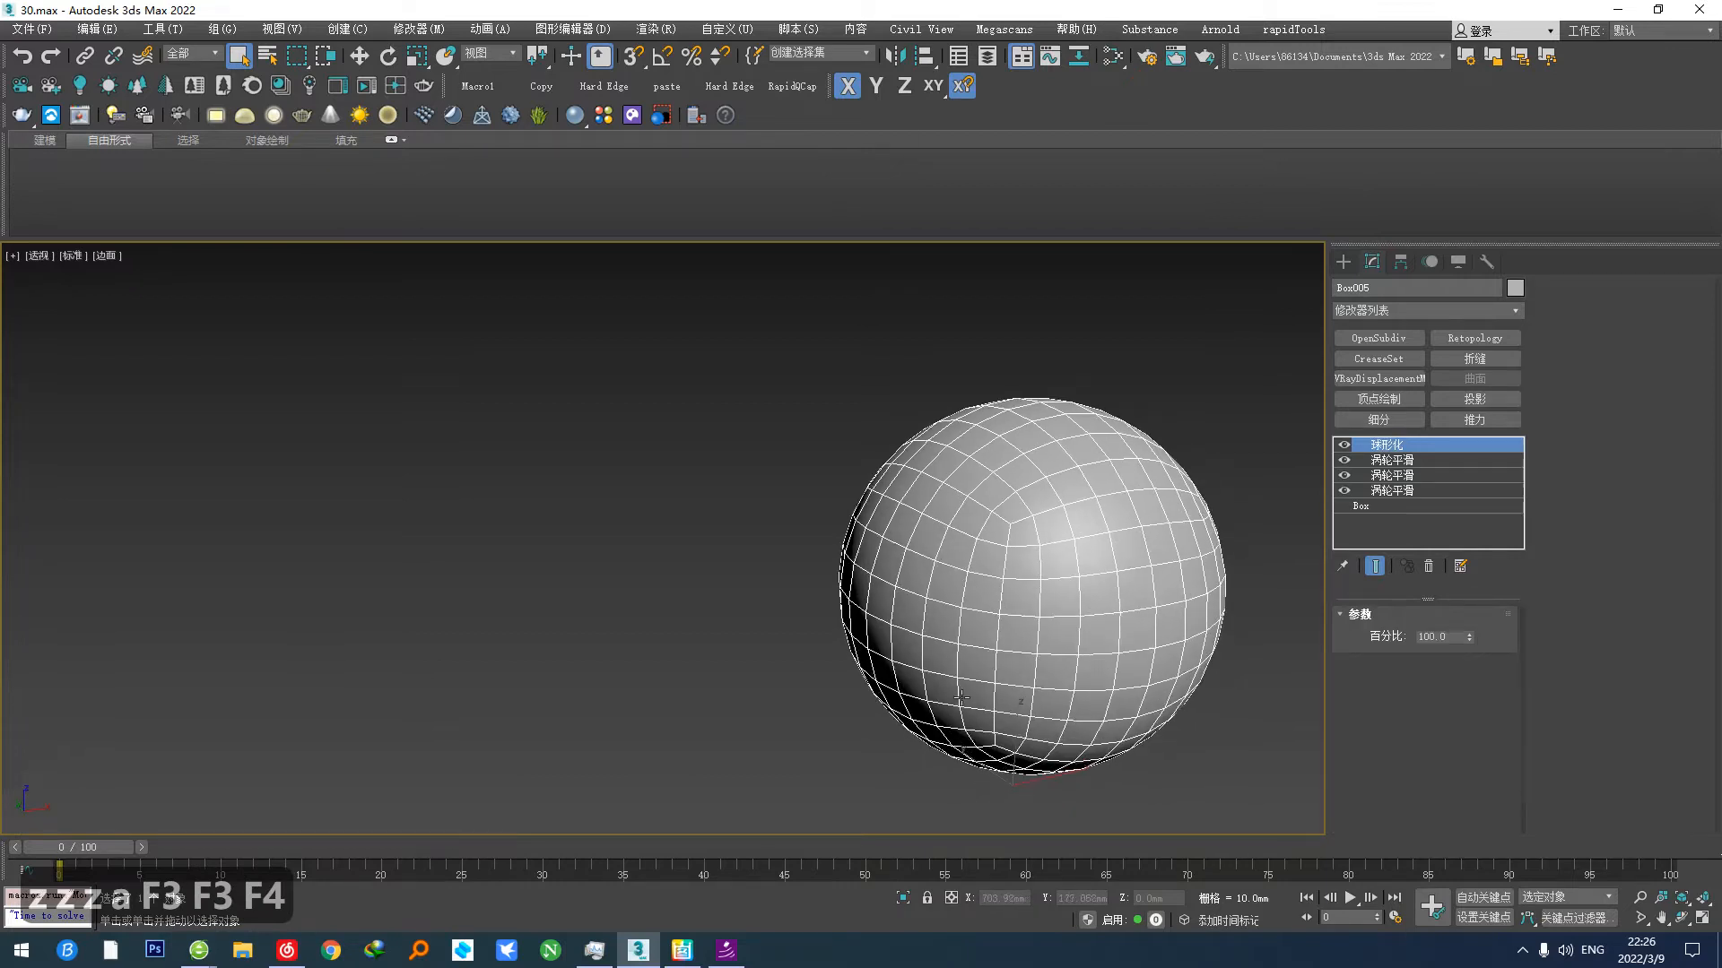
Step: Collapse the sphere to an editable poly and clone it along the X axis as one independent copy
key("ctrl+shift+a")
key("F5")
key("w")
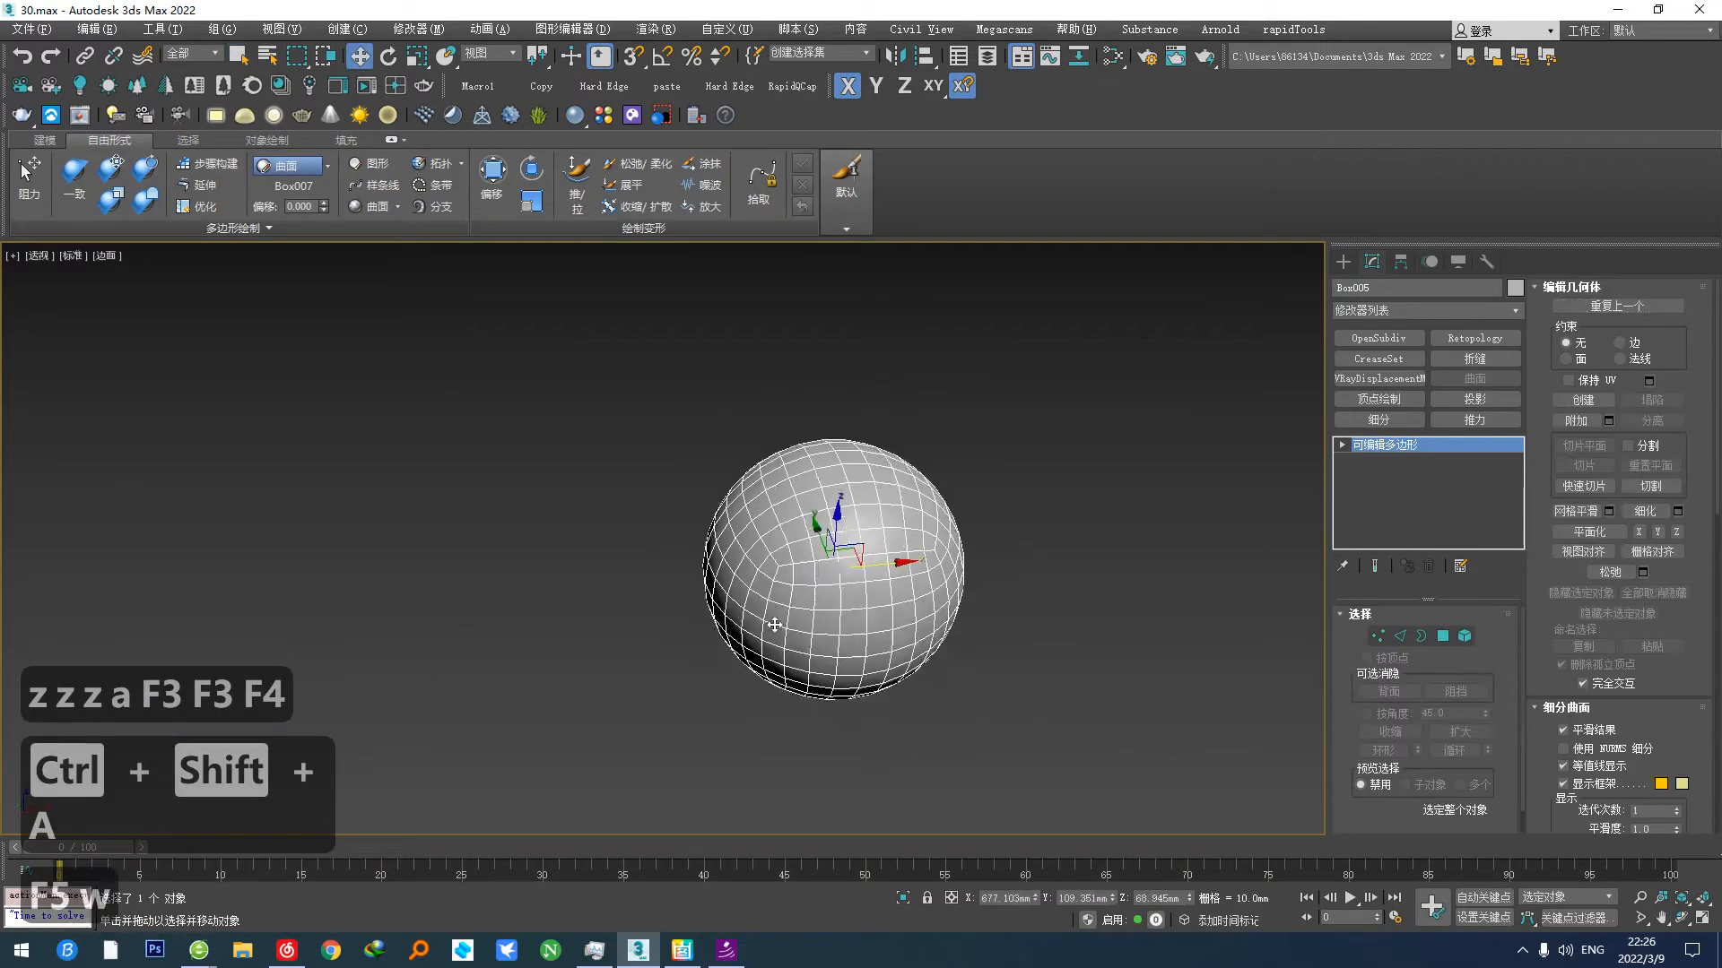
left_click_drag(886, 574, 1206, 538, "shift")
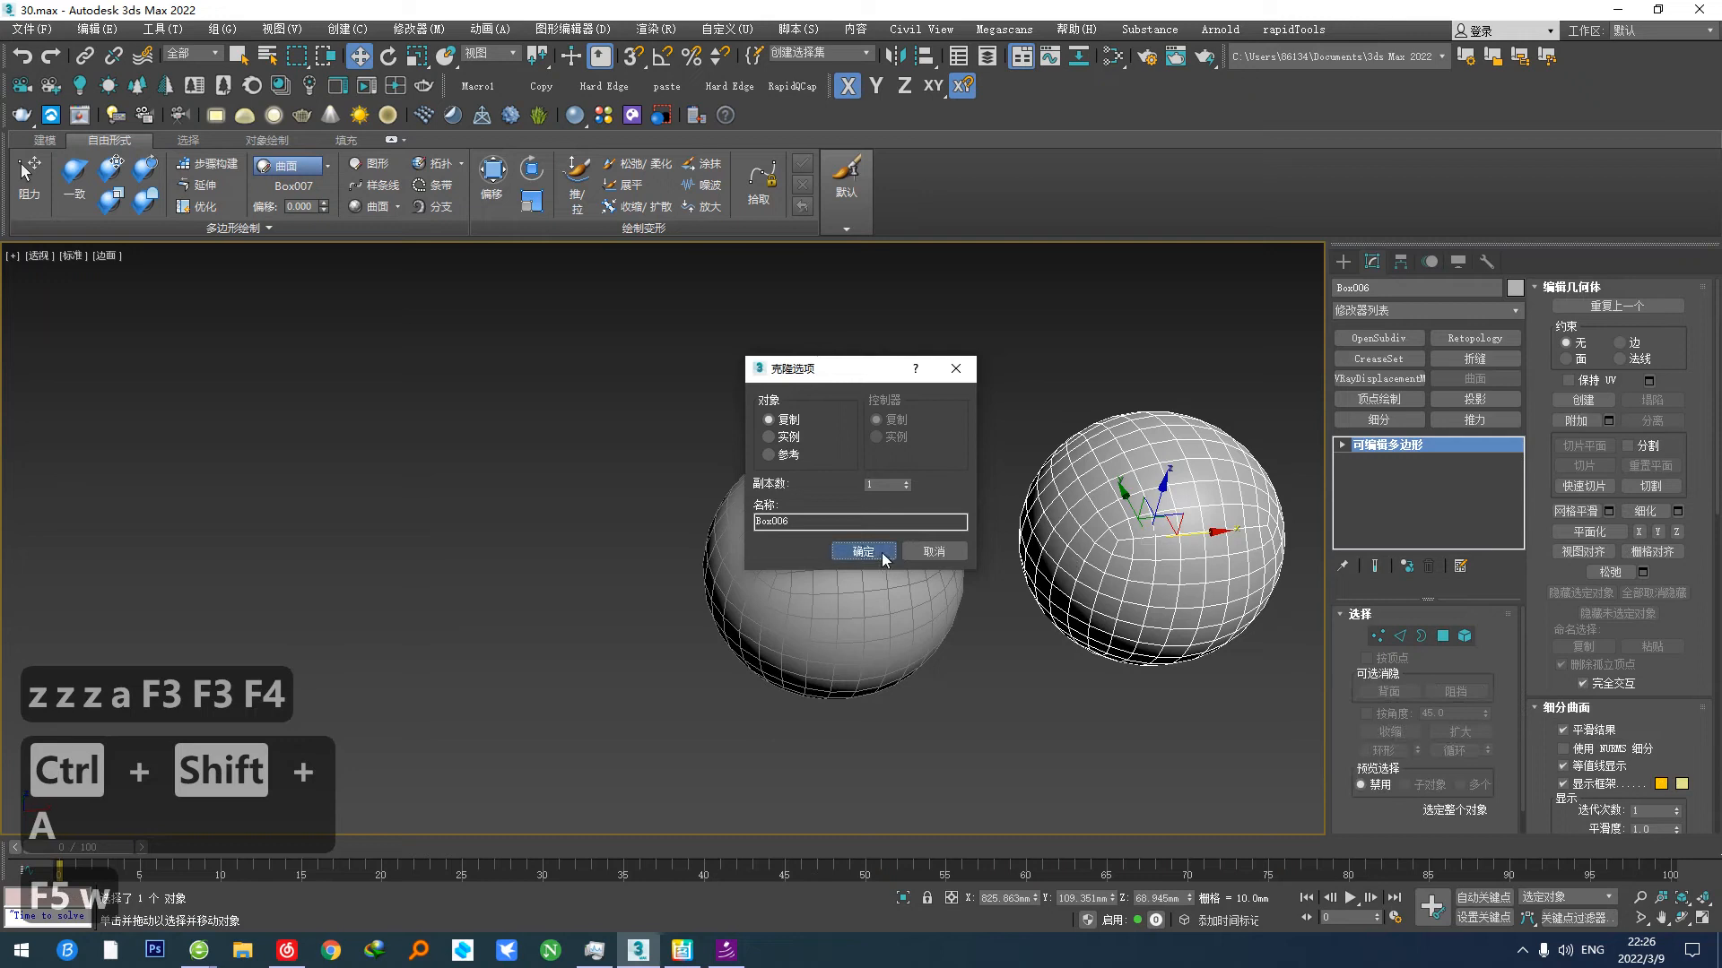
left_click(881, 555)
Step: Subdivide the copied sphere in adaptive (自适应) mode and collapse it, placing it farther from the original along X
left_click(1379, 419)
left_click(1389, 646)
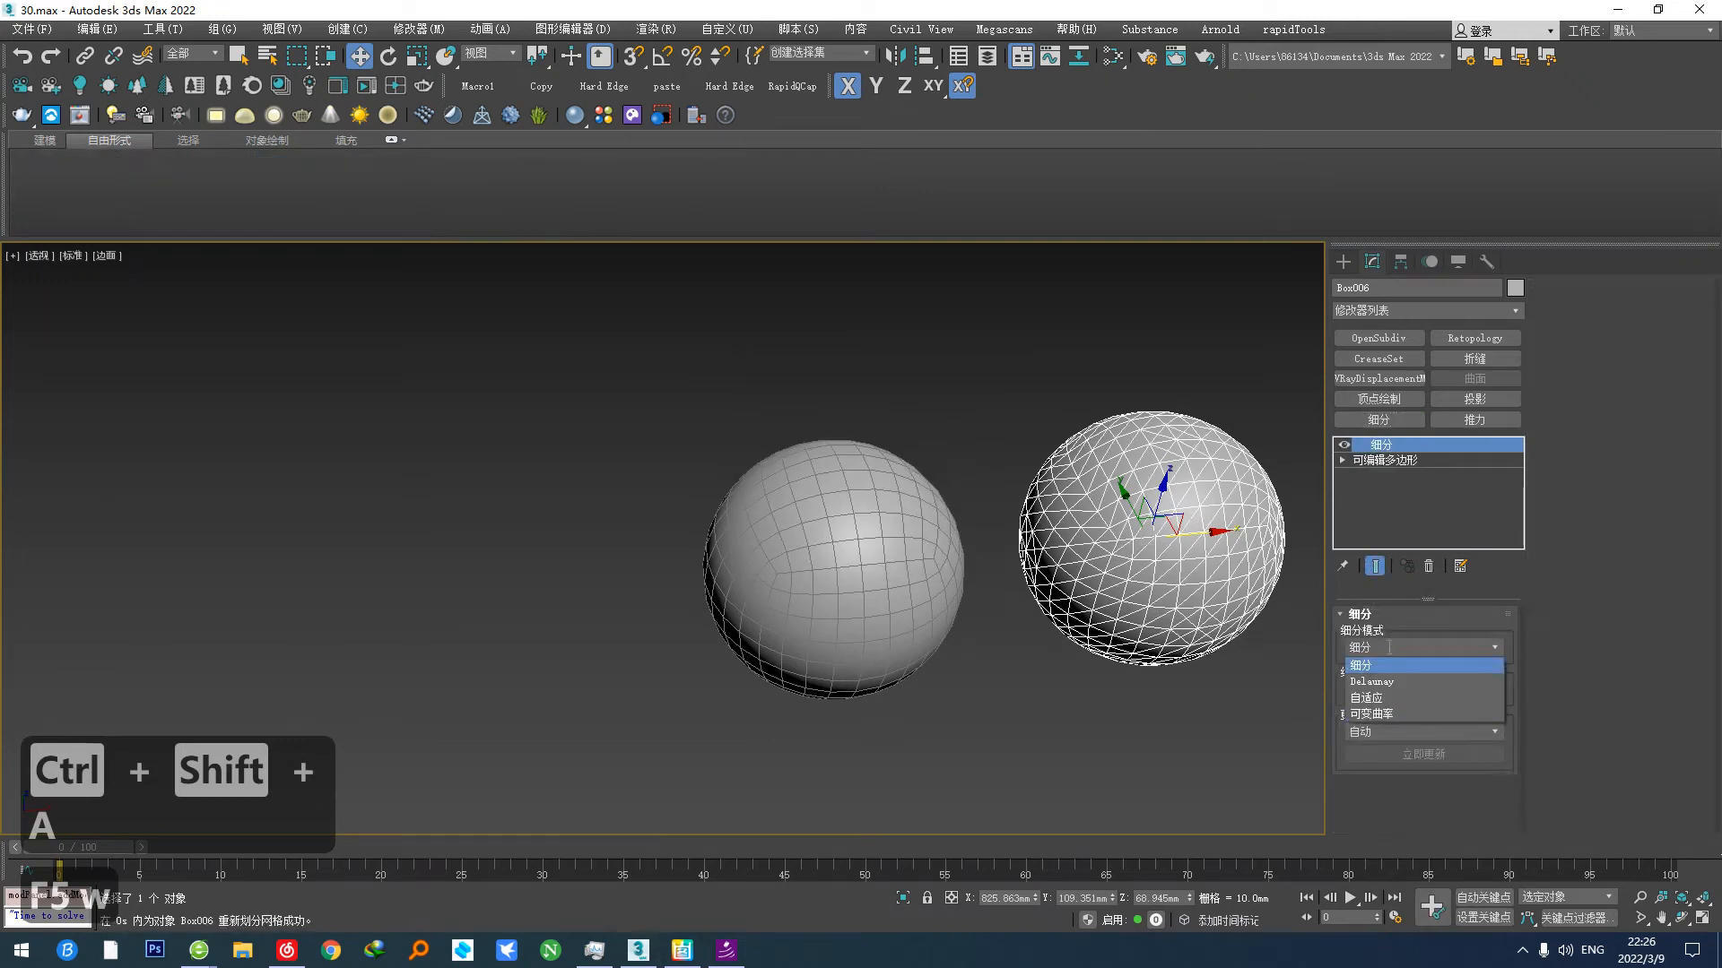
left_click(1367, 698)
middle_click_drag(1200, 575, 866, 599)
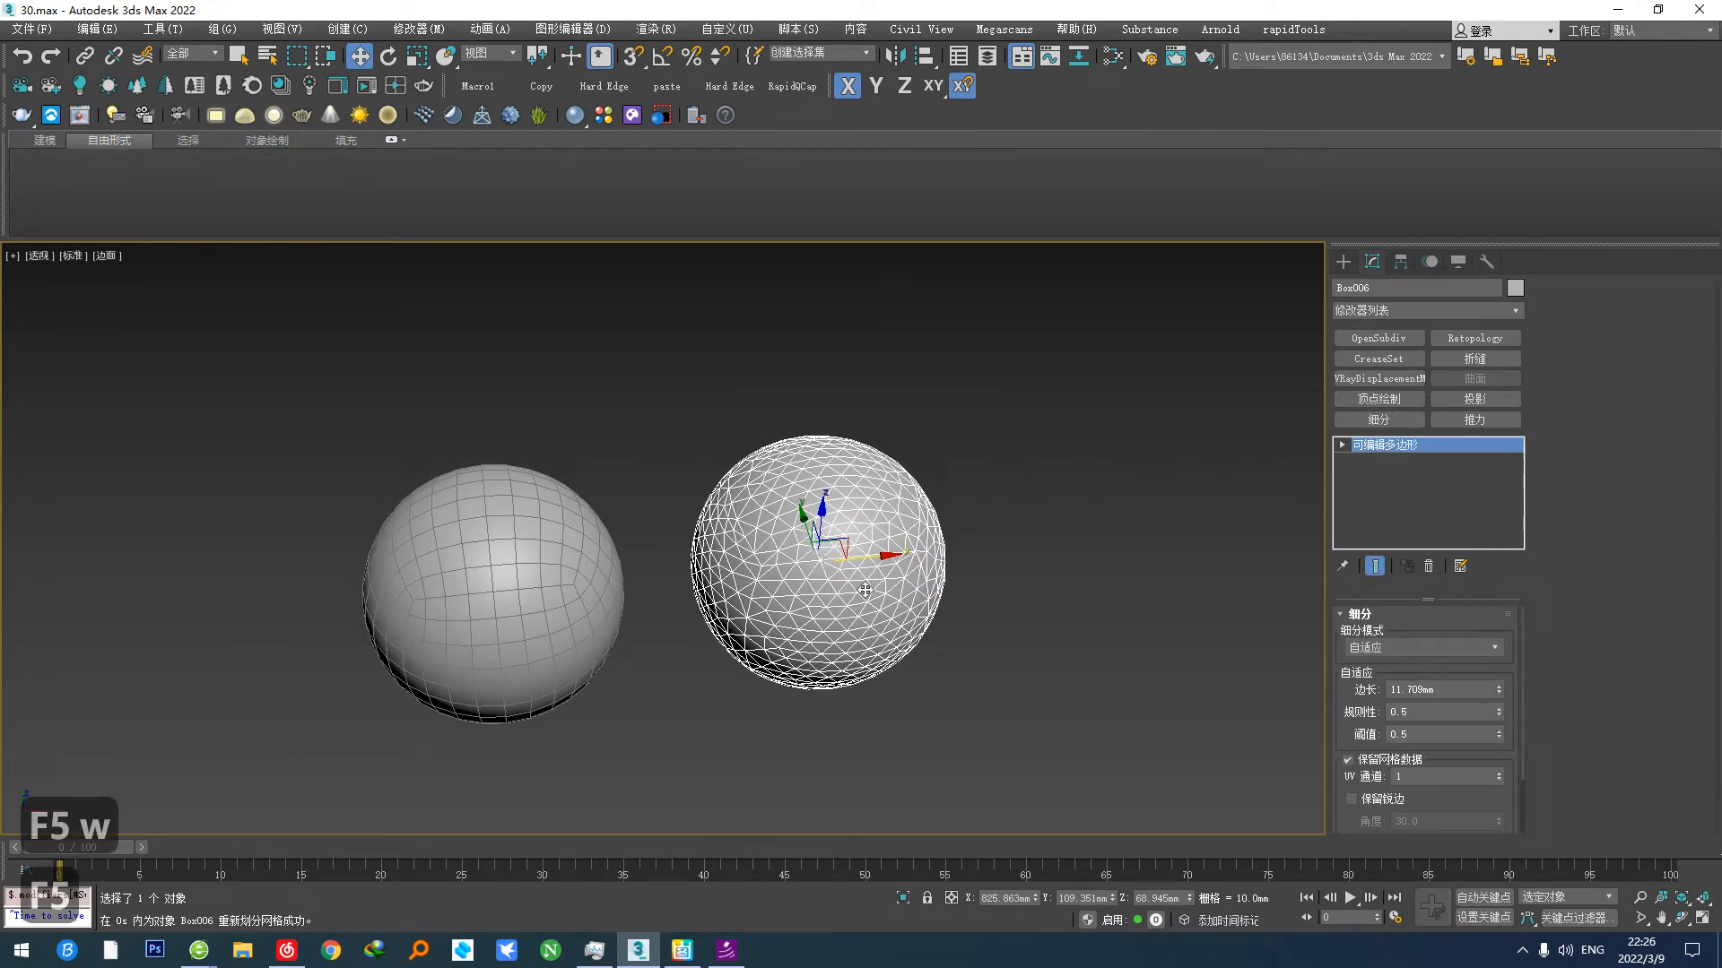
left_click_drag(870, 558, 982, 547)
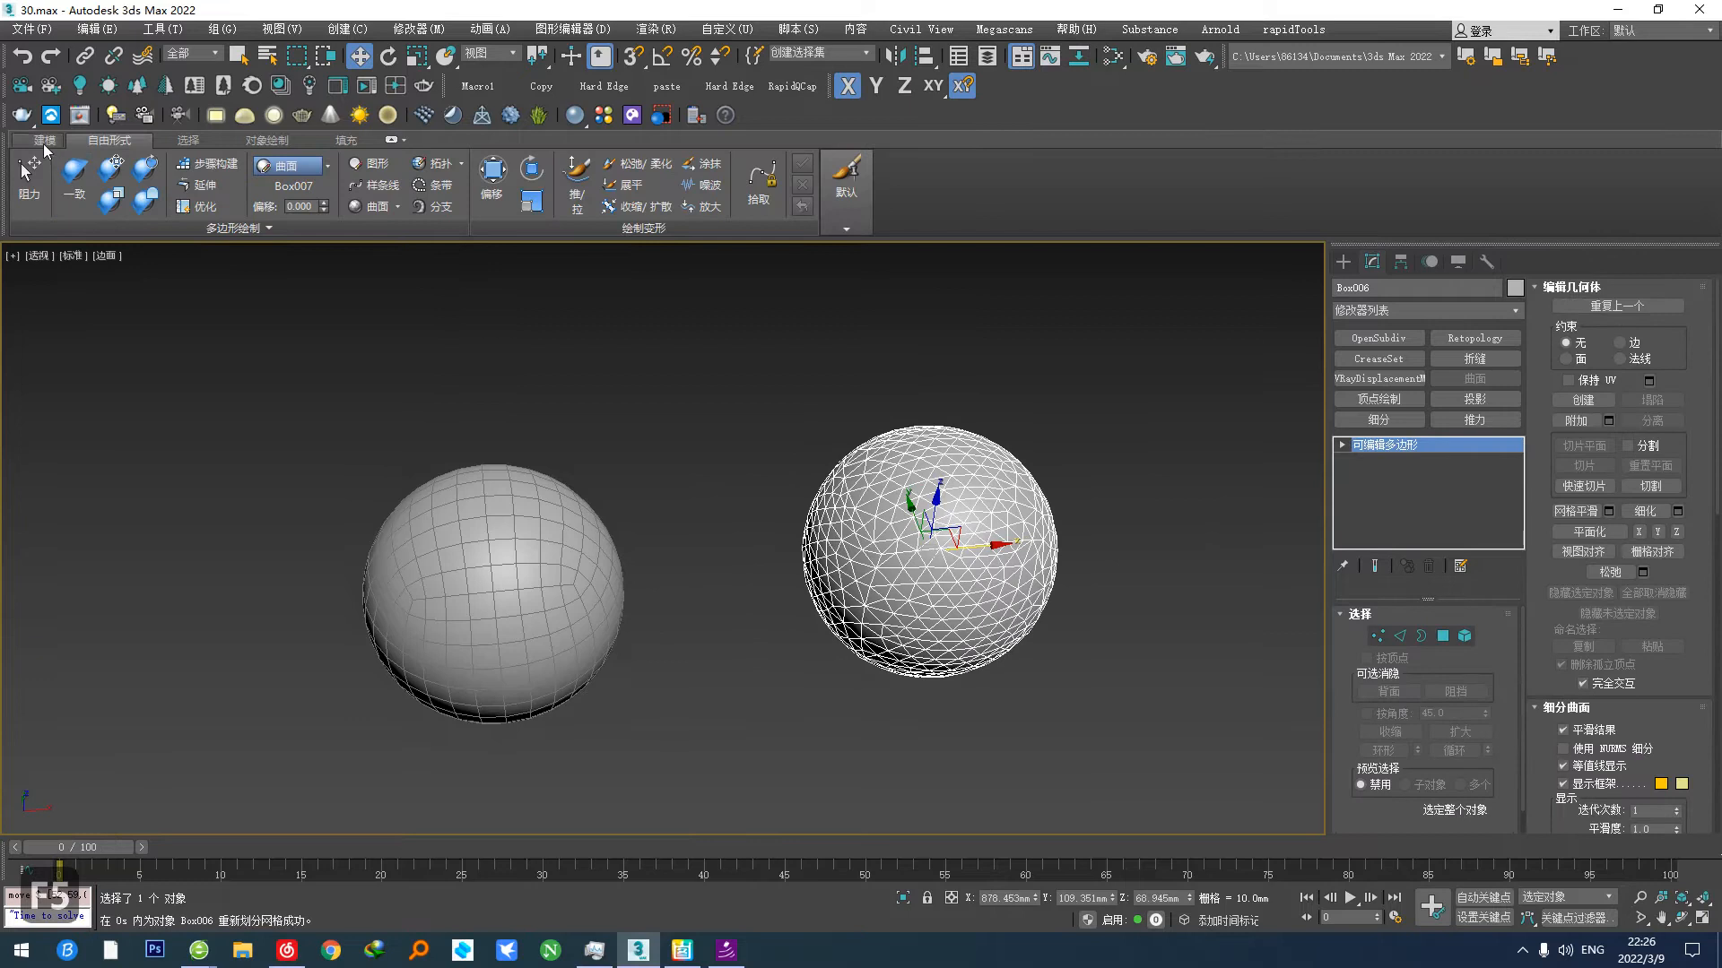
Step: Generate a fragmented (碎化) topology on the copied sphere with size 3, 1 iteration and smoothness 4
left_click(45, 141)
left_click(48, 226)
left_click(54, 332)
left_click_drag(186, 404, 457, 396)
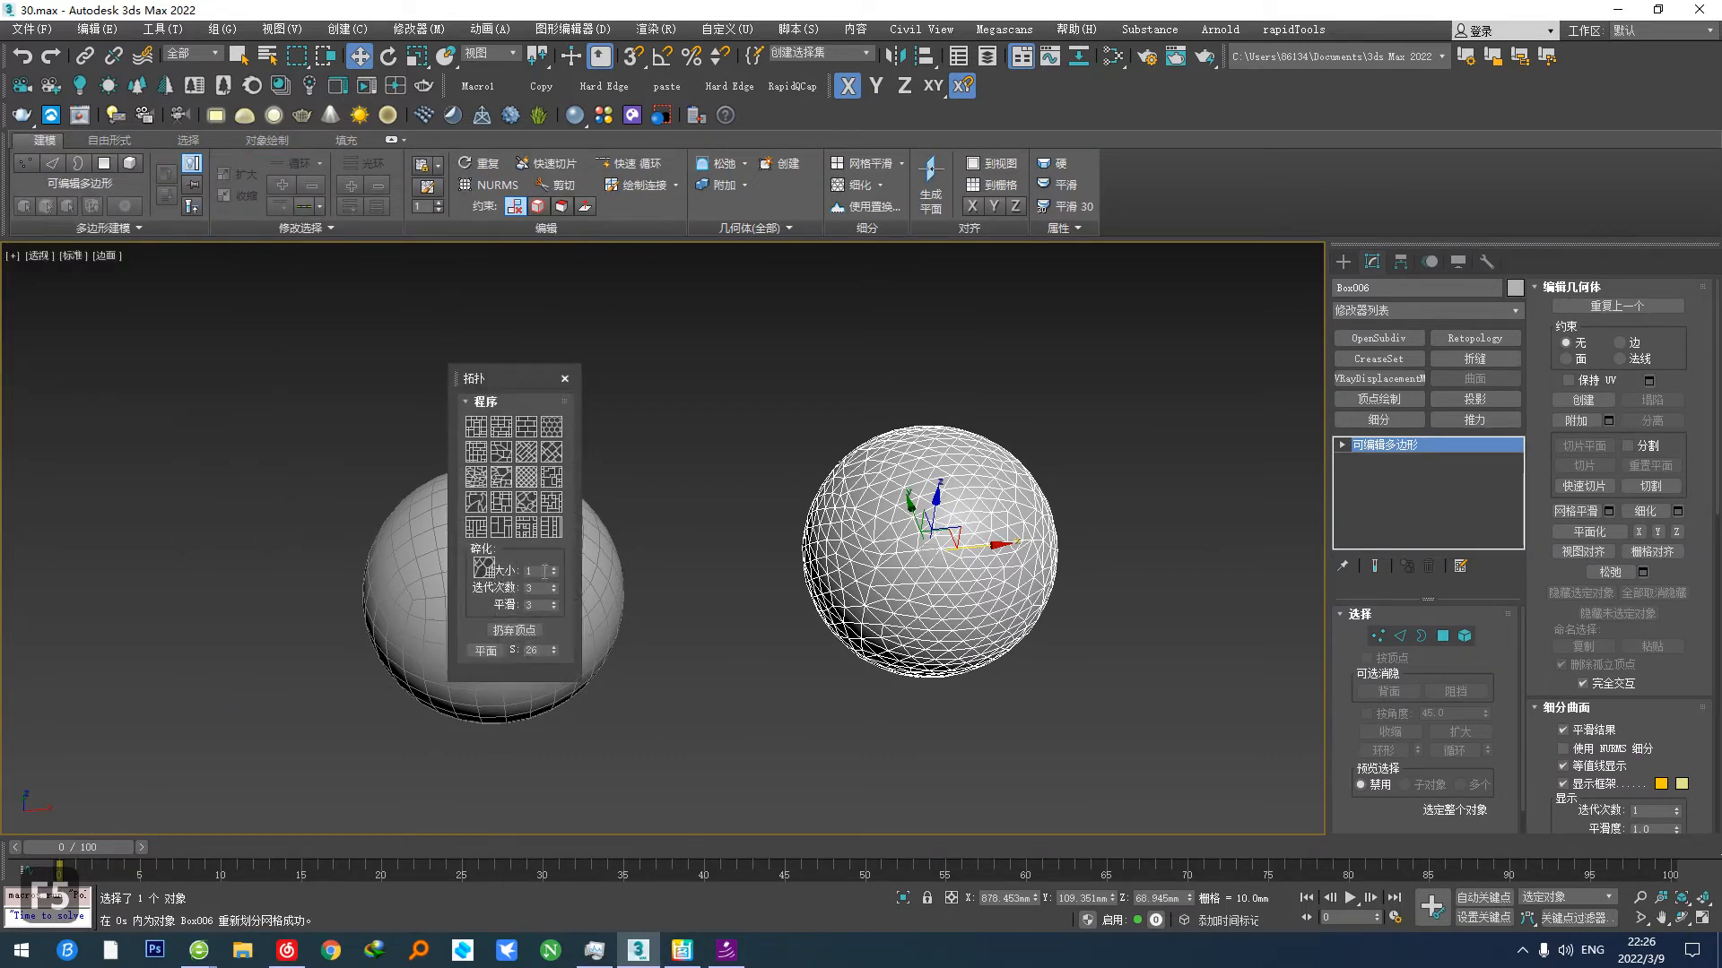
key("Return")
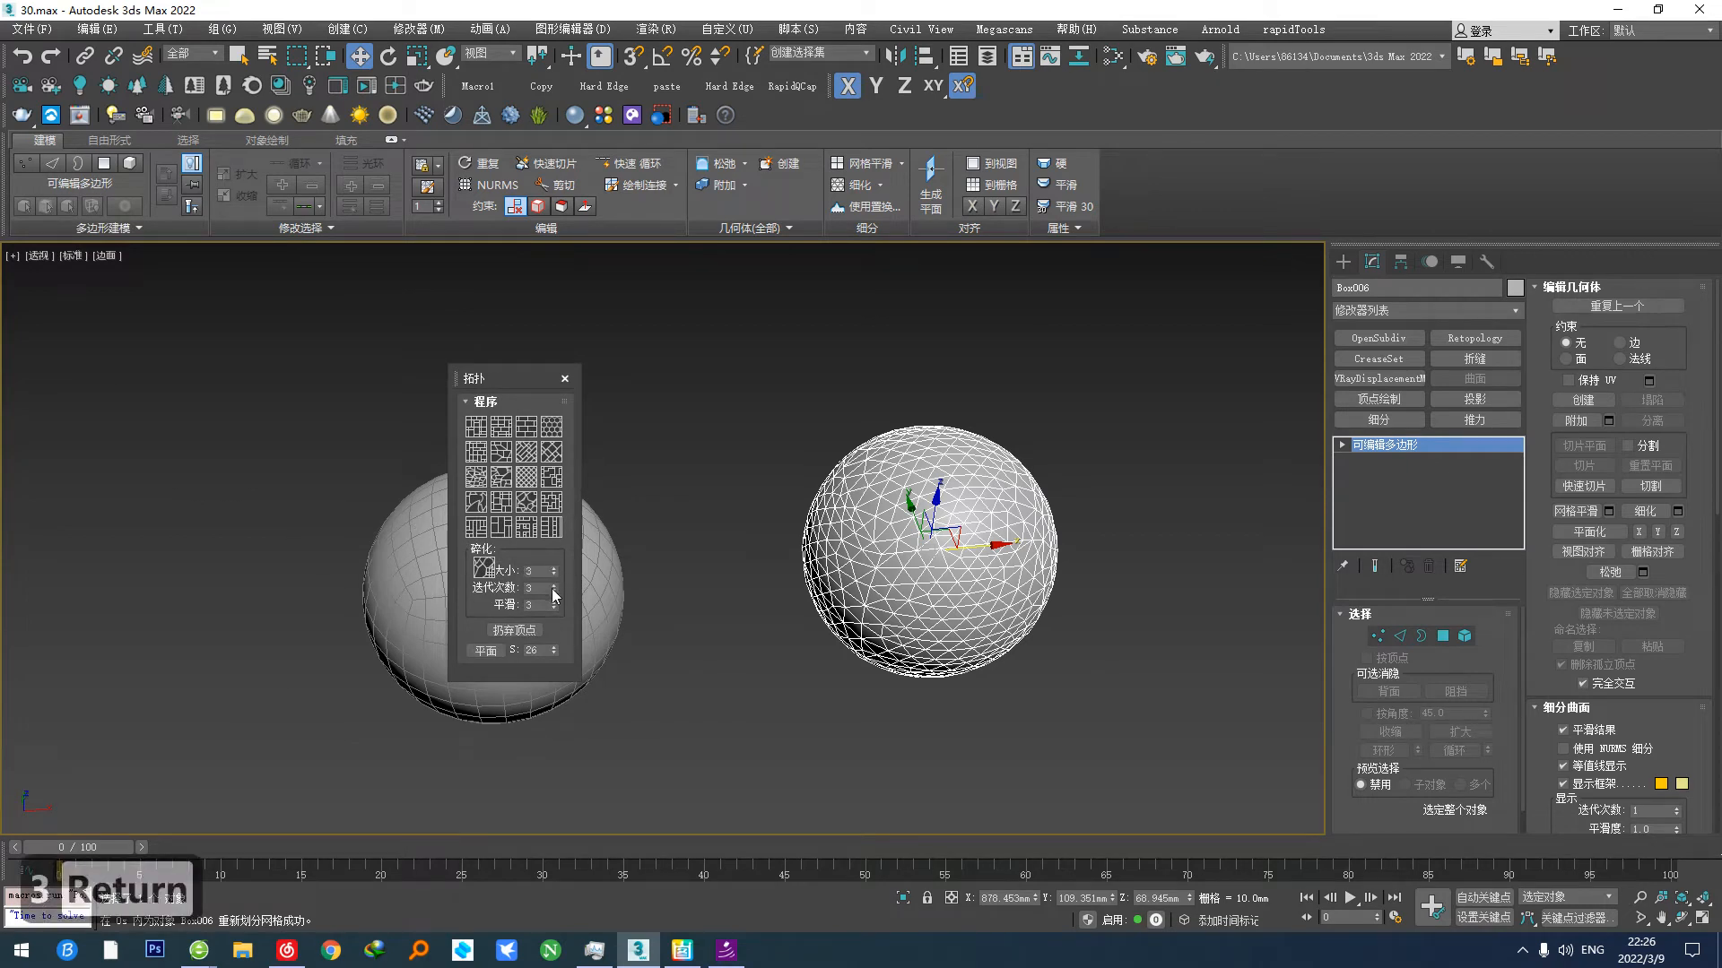
left_click(483, 571)
scroll(1019, 610, "up", 5)
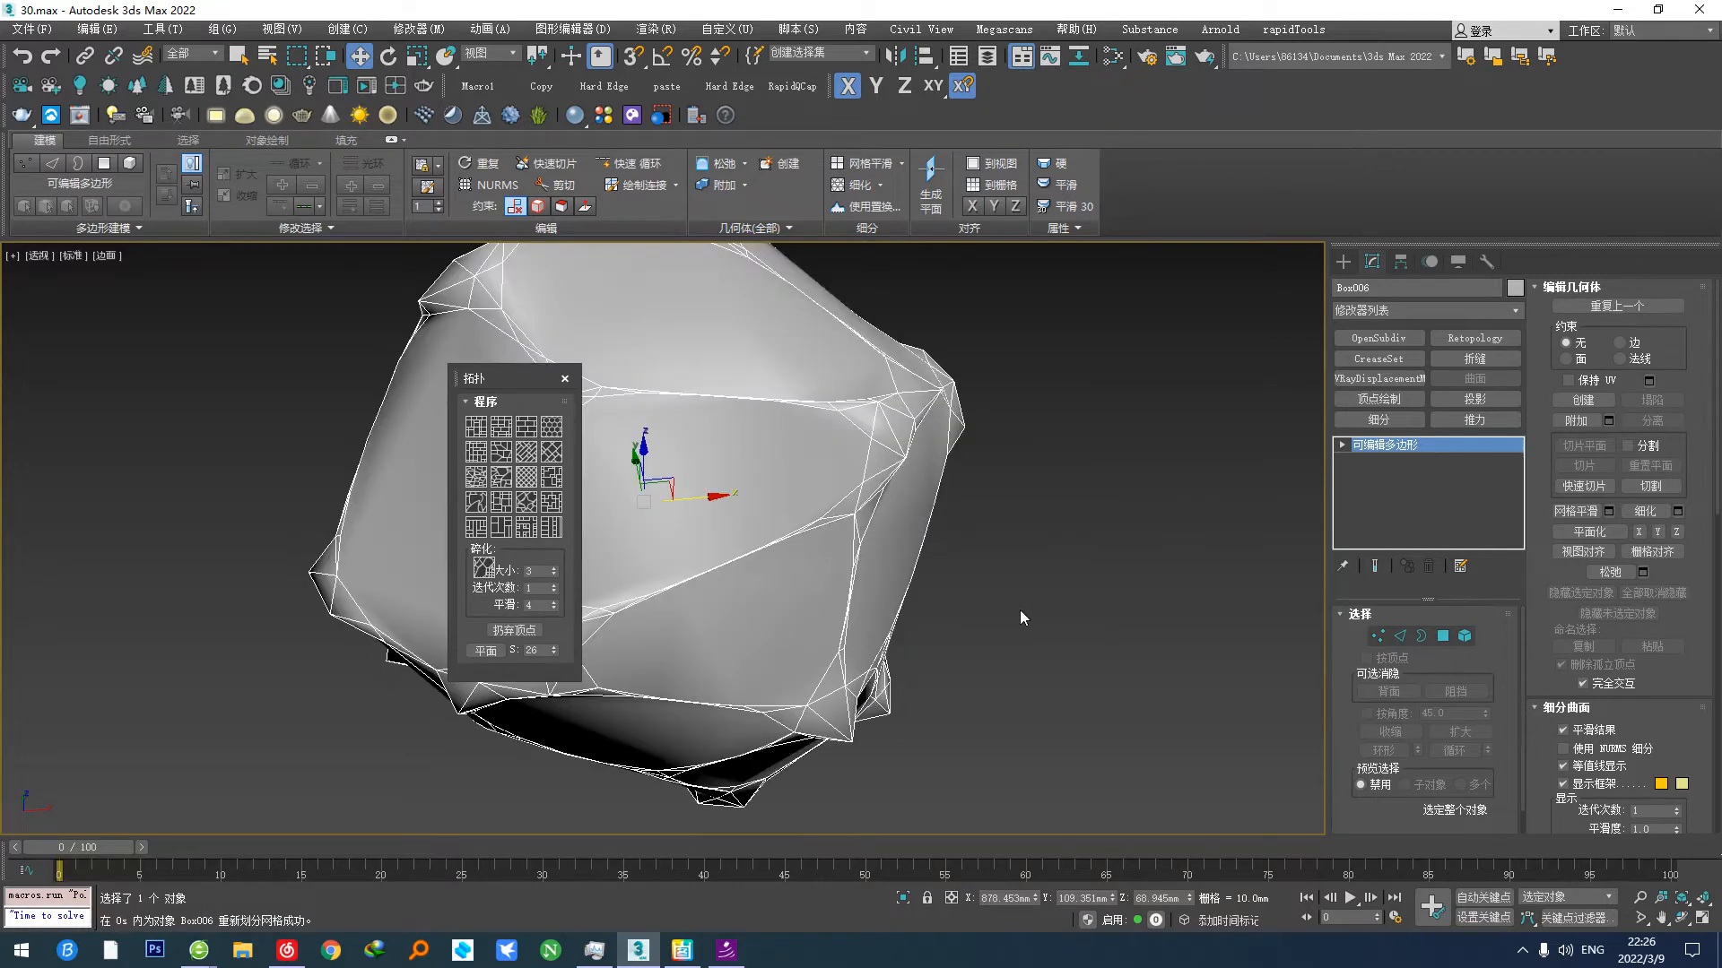
scroll(901, 595, "down", 3)
scroll(819, 534, "up", 1)
middle_click_drag(819, 533, 811, 645, "alt")
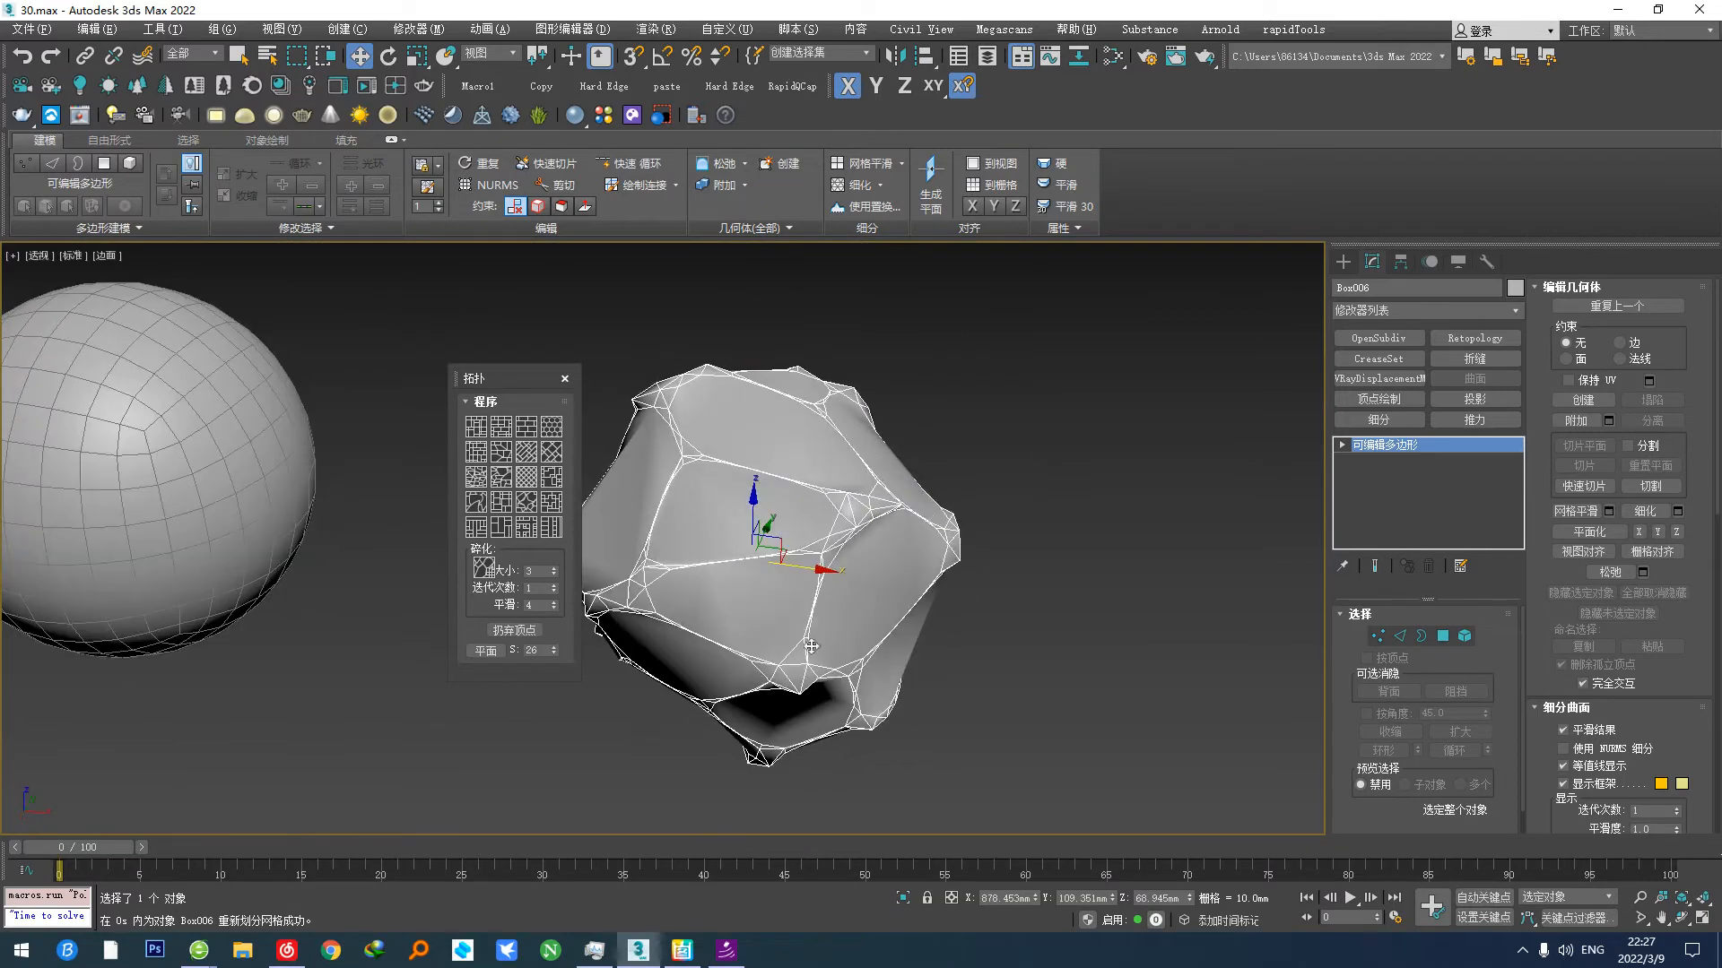
Step: Select the large polygons of the fragmented sphere and regularize them into circles
left_click(1441, 636)
middle_click_drag(905, 574, 917, 597, "alt")
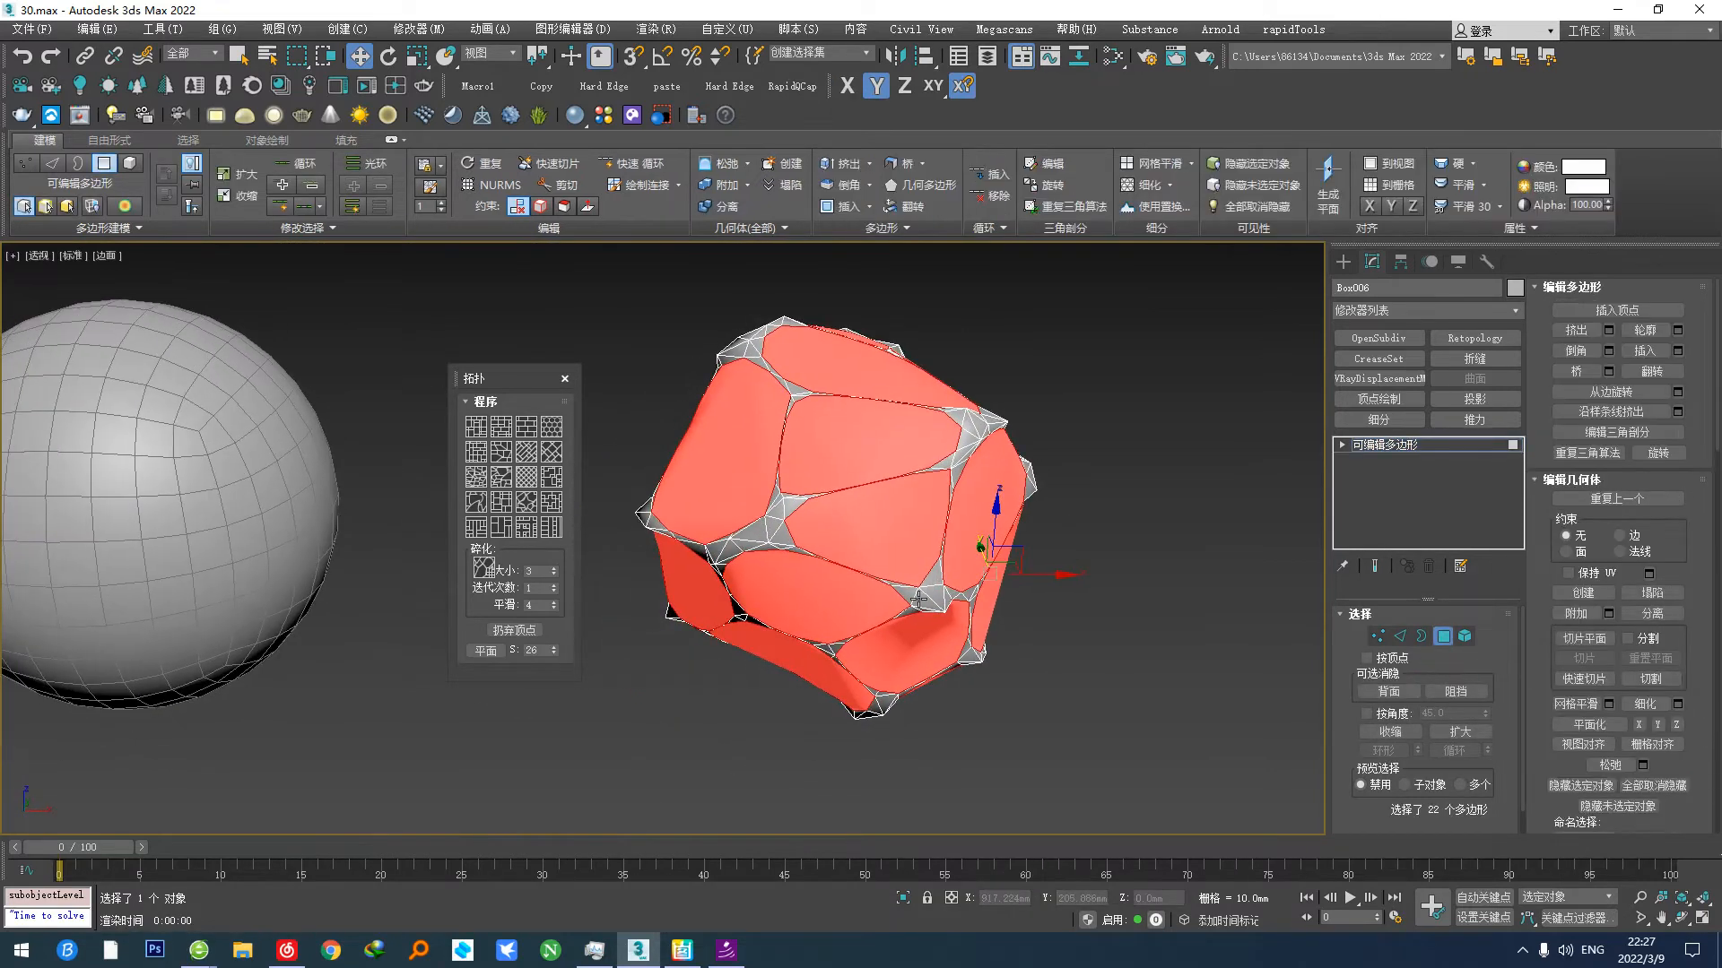
key("x")
right_click(891, 621)
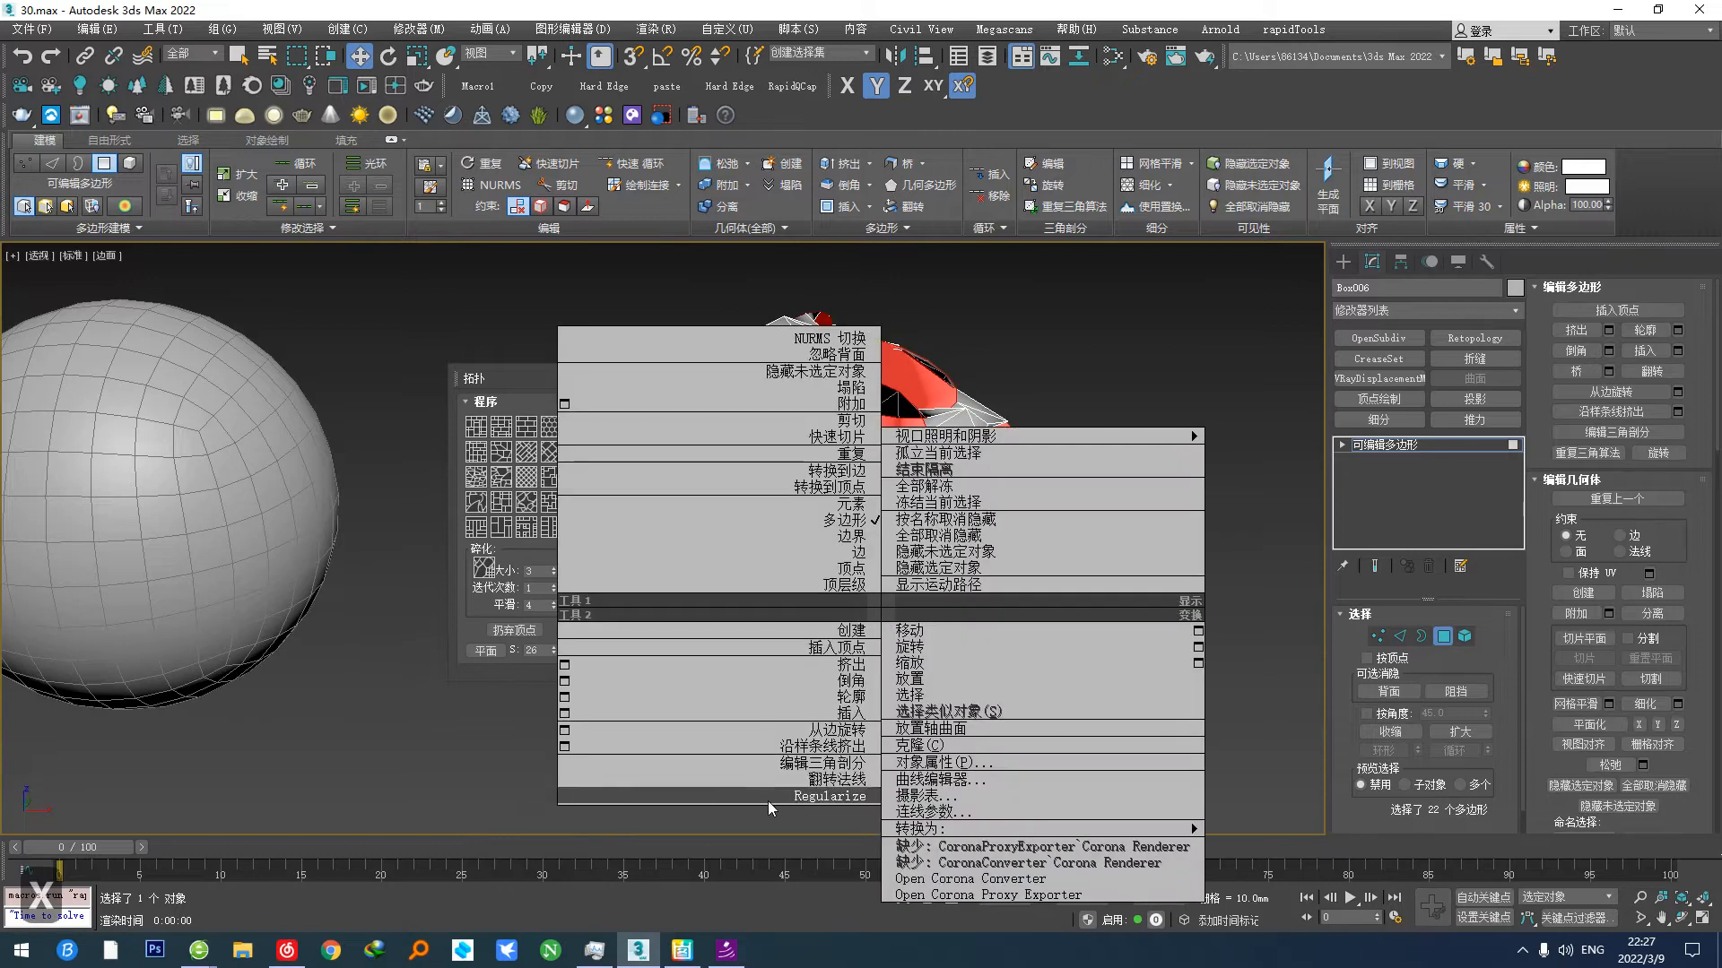
left_click(1303, 36)
left_click(1290, 28)
middle_click_drag(933, 373, 1023, 341)
middle_click_drag(904, 536, 871, 506)
Step: Select the small connecting polygons between the circles and delete them, leaving only the separate discs
key("s")
key("a")
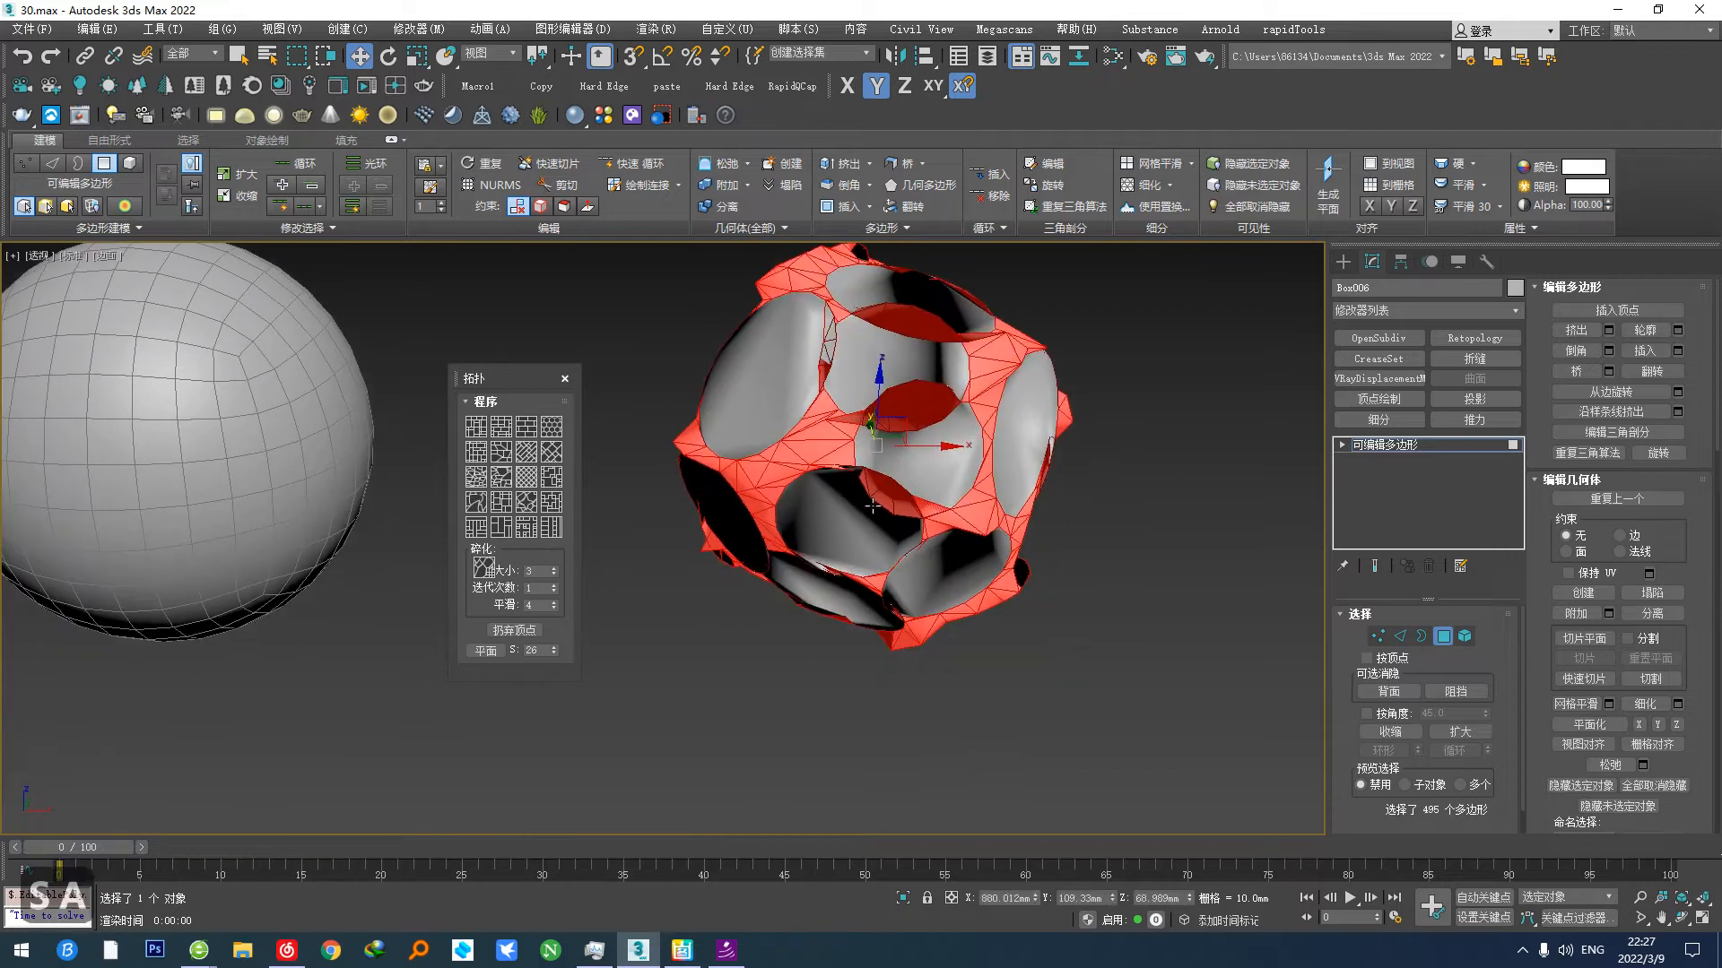
key("Delete")
scroll(1025, 570, "up", 4)
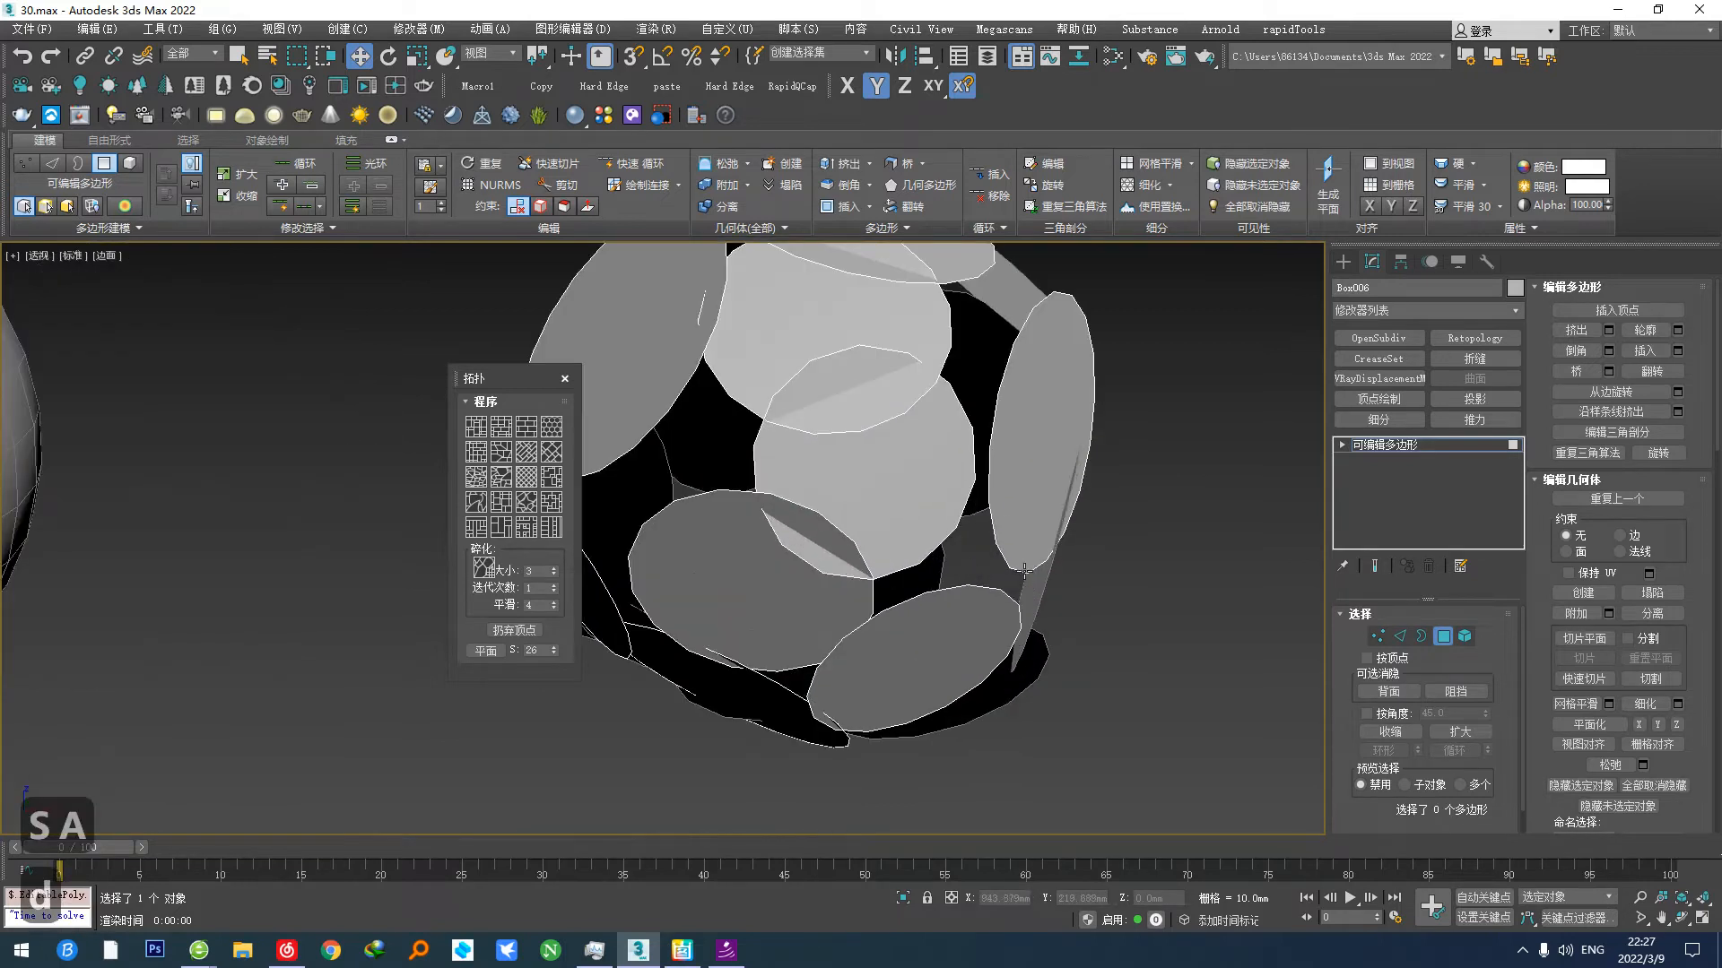
Step: Select all the disc polygons and inset them slightly to form a narrow rim around each disc
key("ctrl+a")
scroll(933, 569, "up", 3)
key("alt+a")
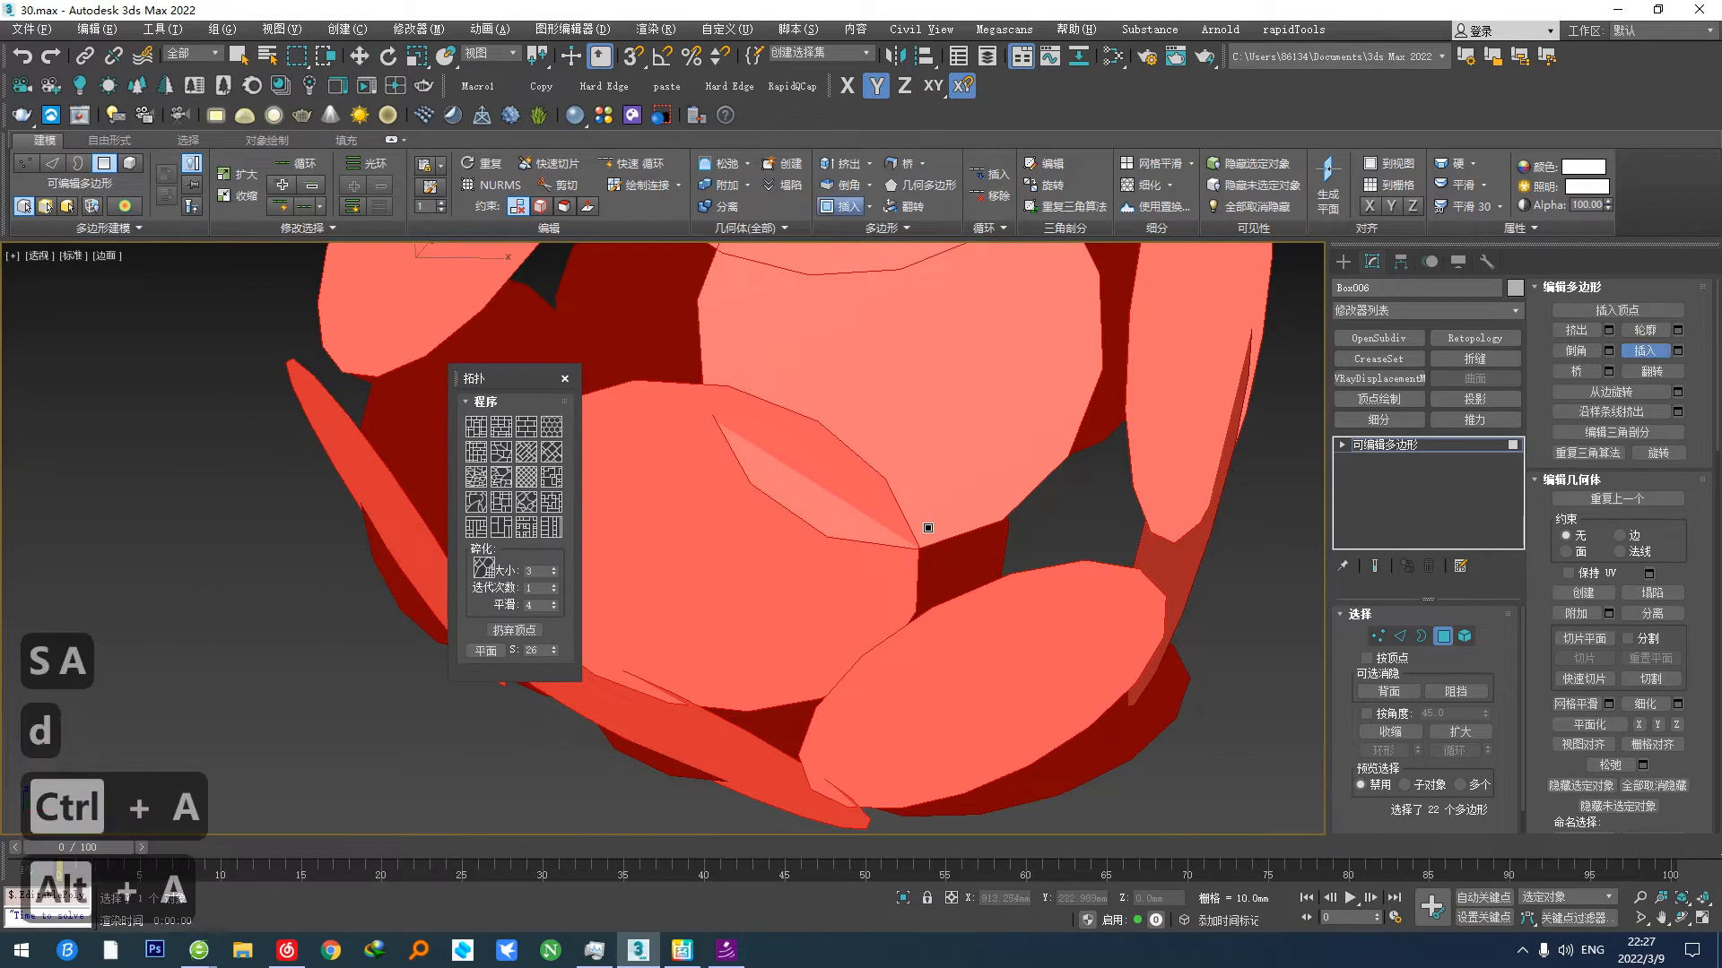
left_click_drag(784, 401, 789, 403)
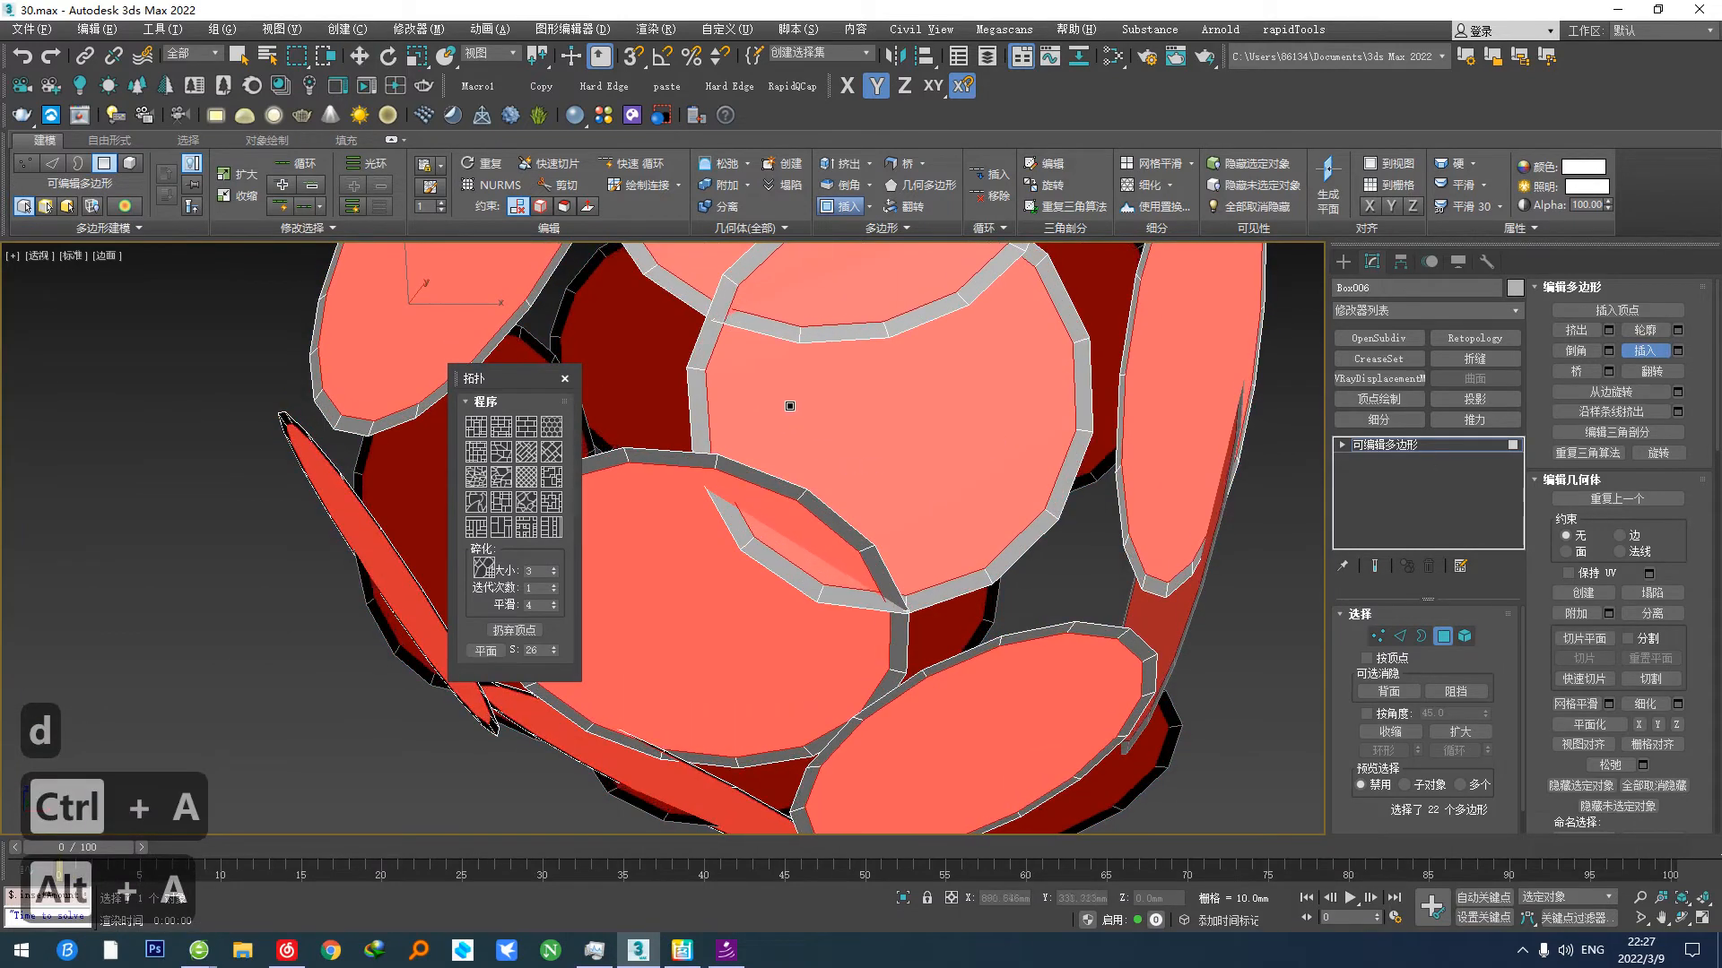
scroll(794, 549, "down", 2)
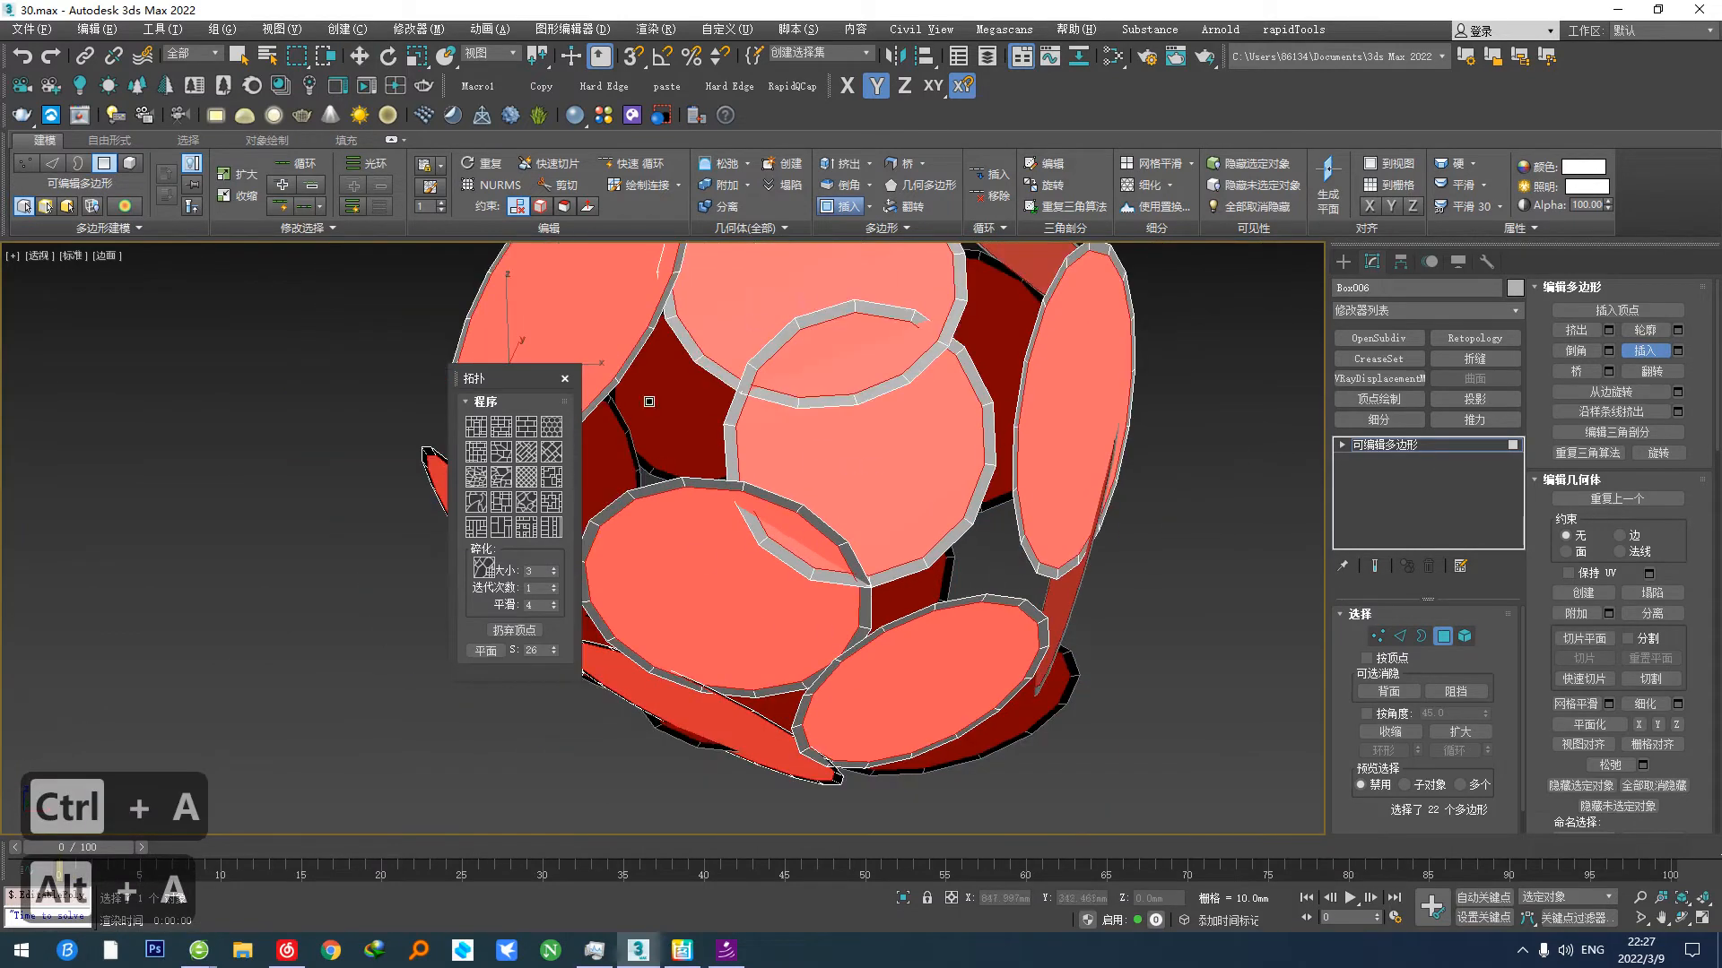
Step: Apply two TurboSmooth modifiers to the inset discs and collapse the result to an editable poly
key("z")
key("z")
middle_click_drag(888, 552, 991, 576)
middle_click_drag(921, 468, 879, 483)
key("F5")
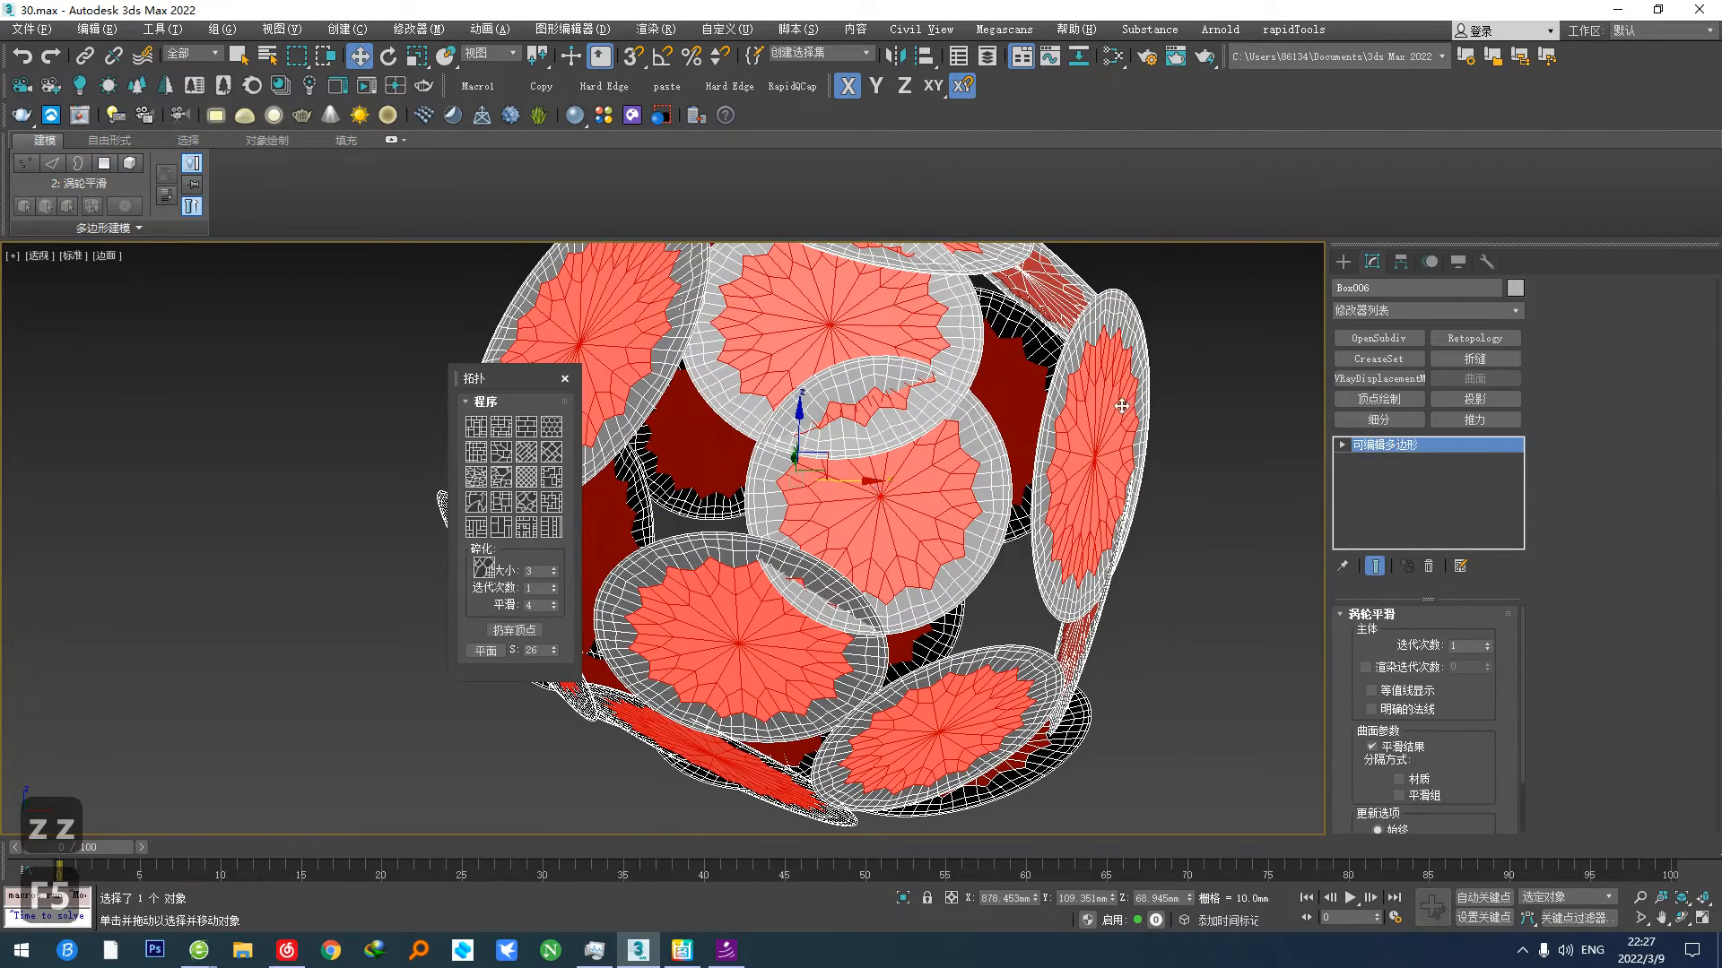
Step: Retopologize the discs with a target face count of 2000 and collapse the result to an editable poly
left_click(1475, 339)
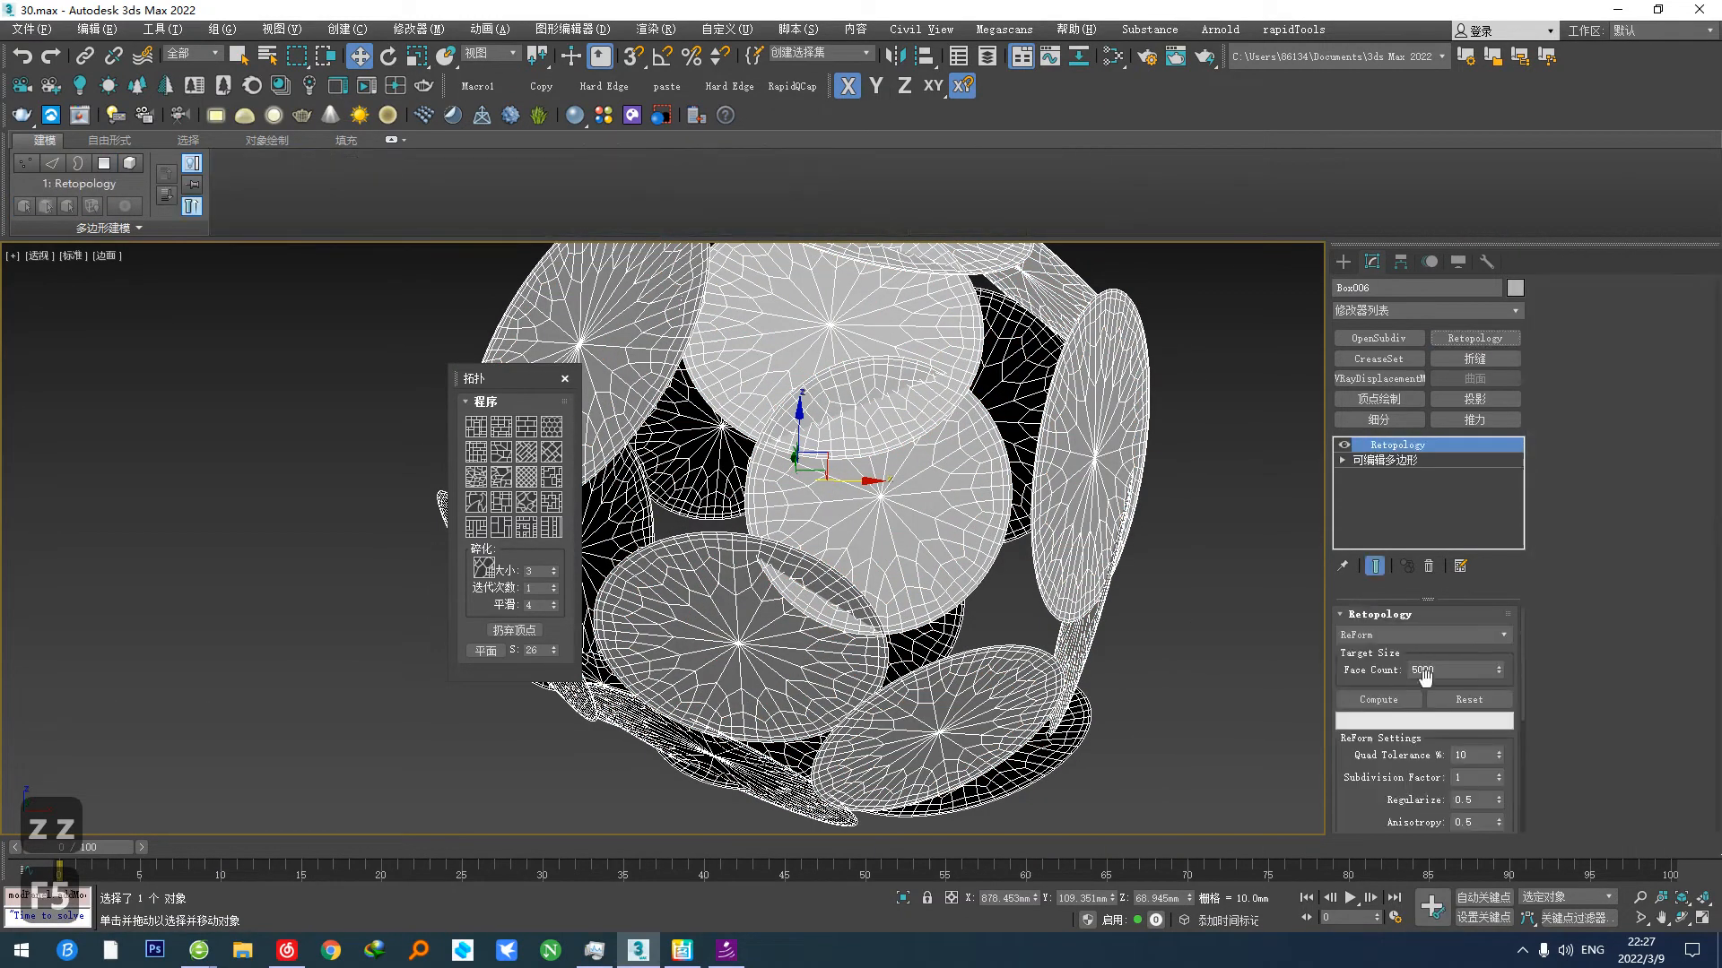
type("2000")
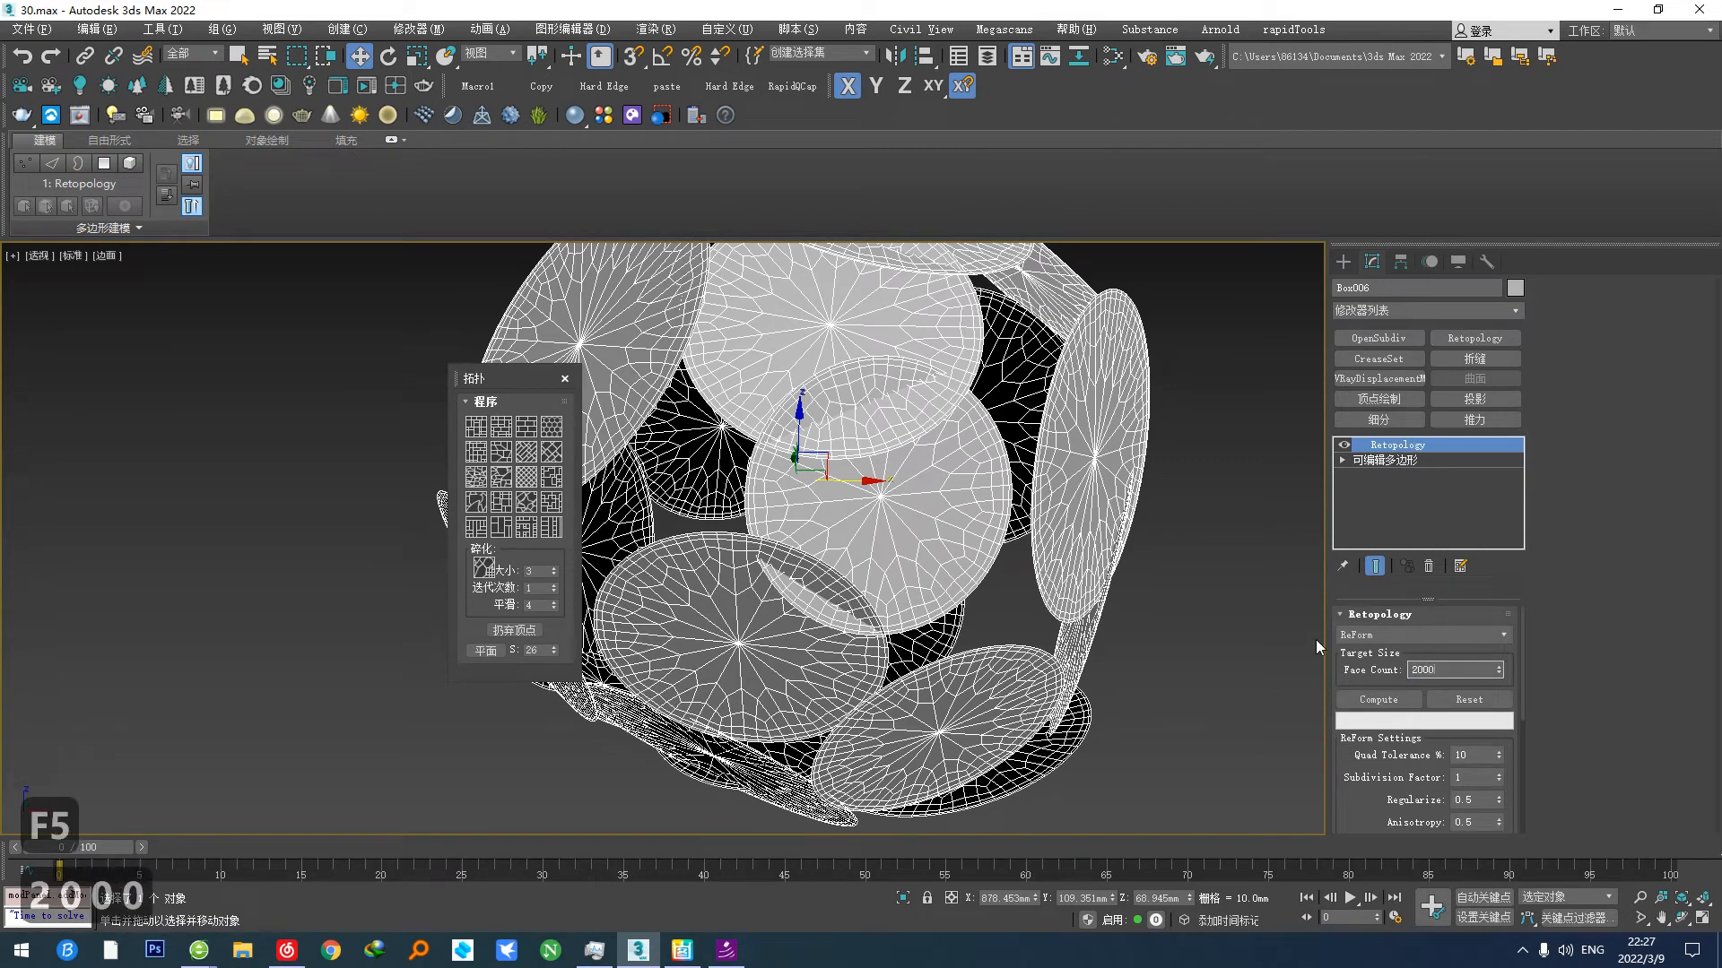
left_click(1378, 699)
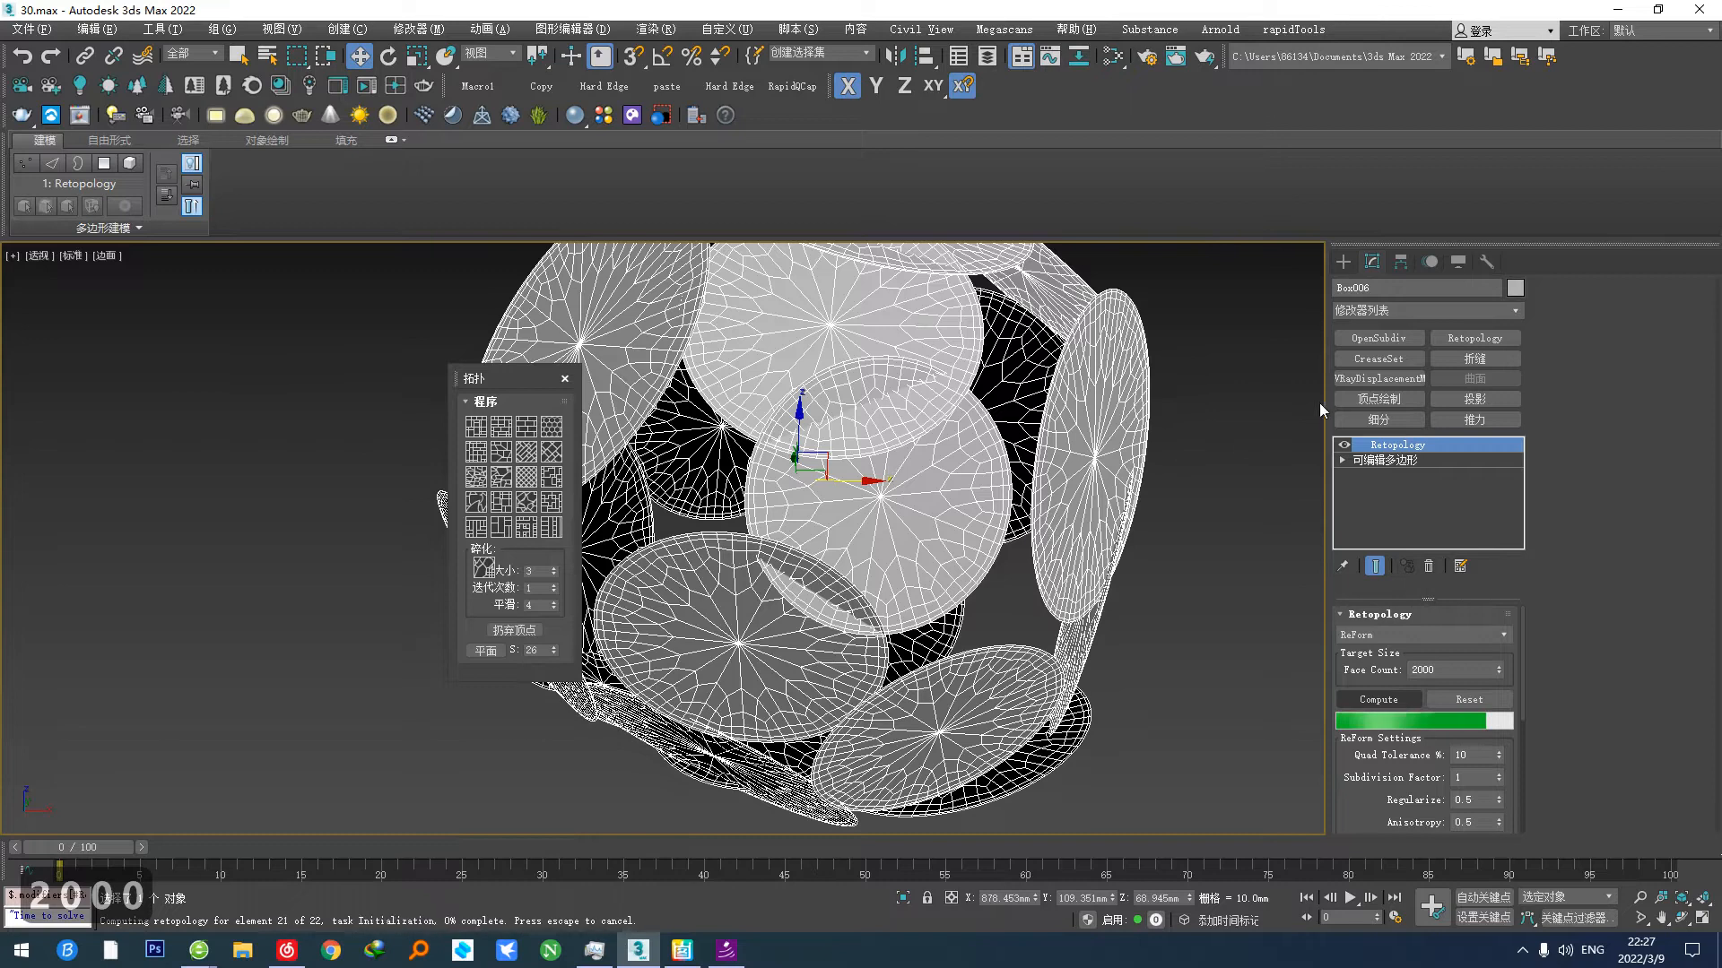
scroll(969, 439, "down", 5)
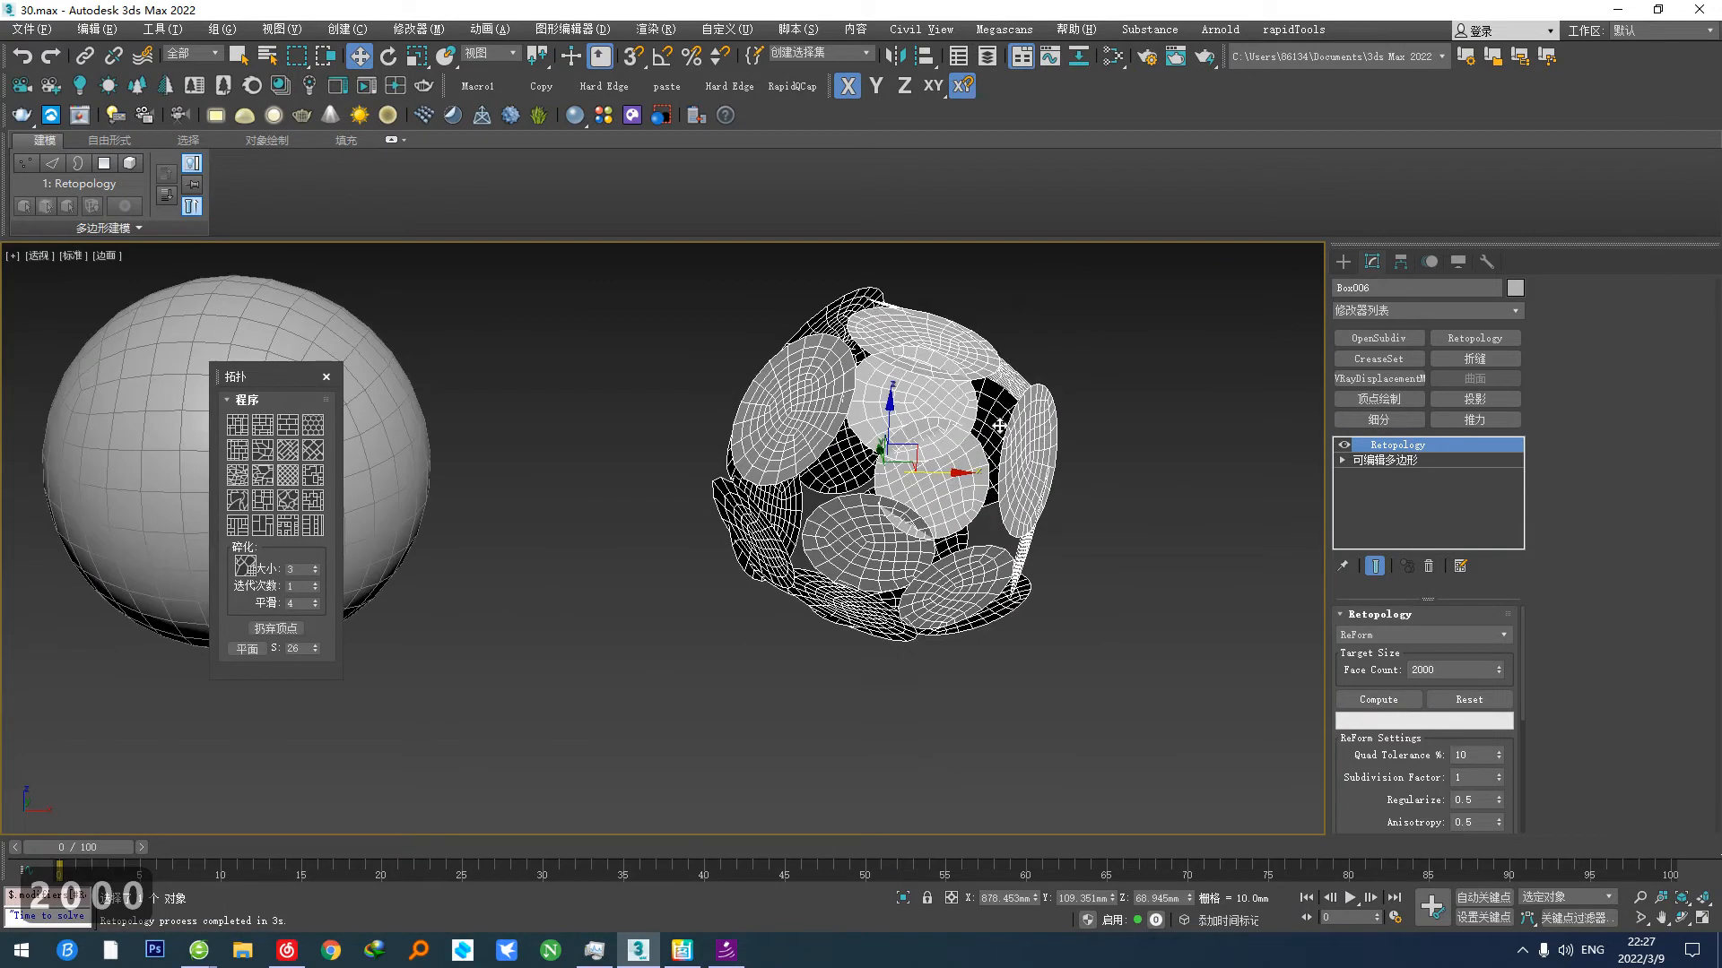
scroll(937, 475, "up", 3)
key("F5")
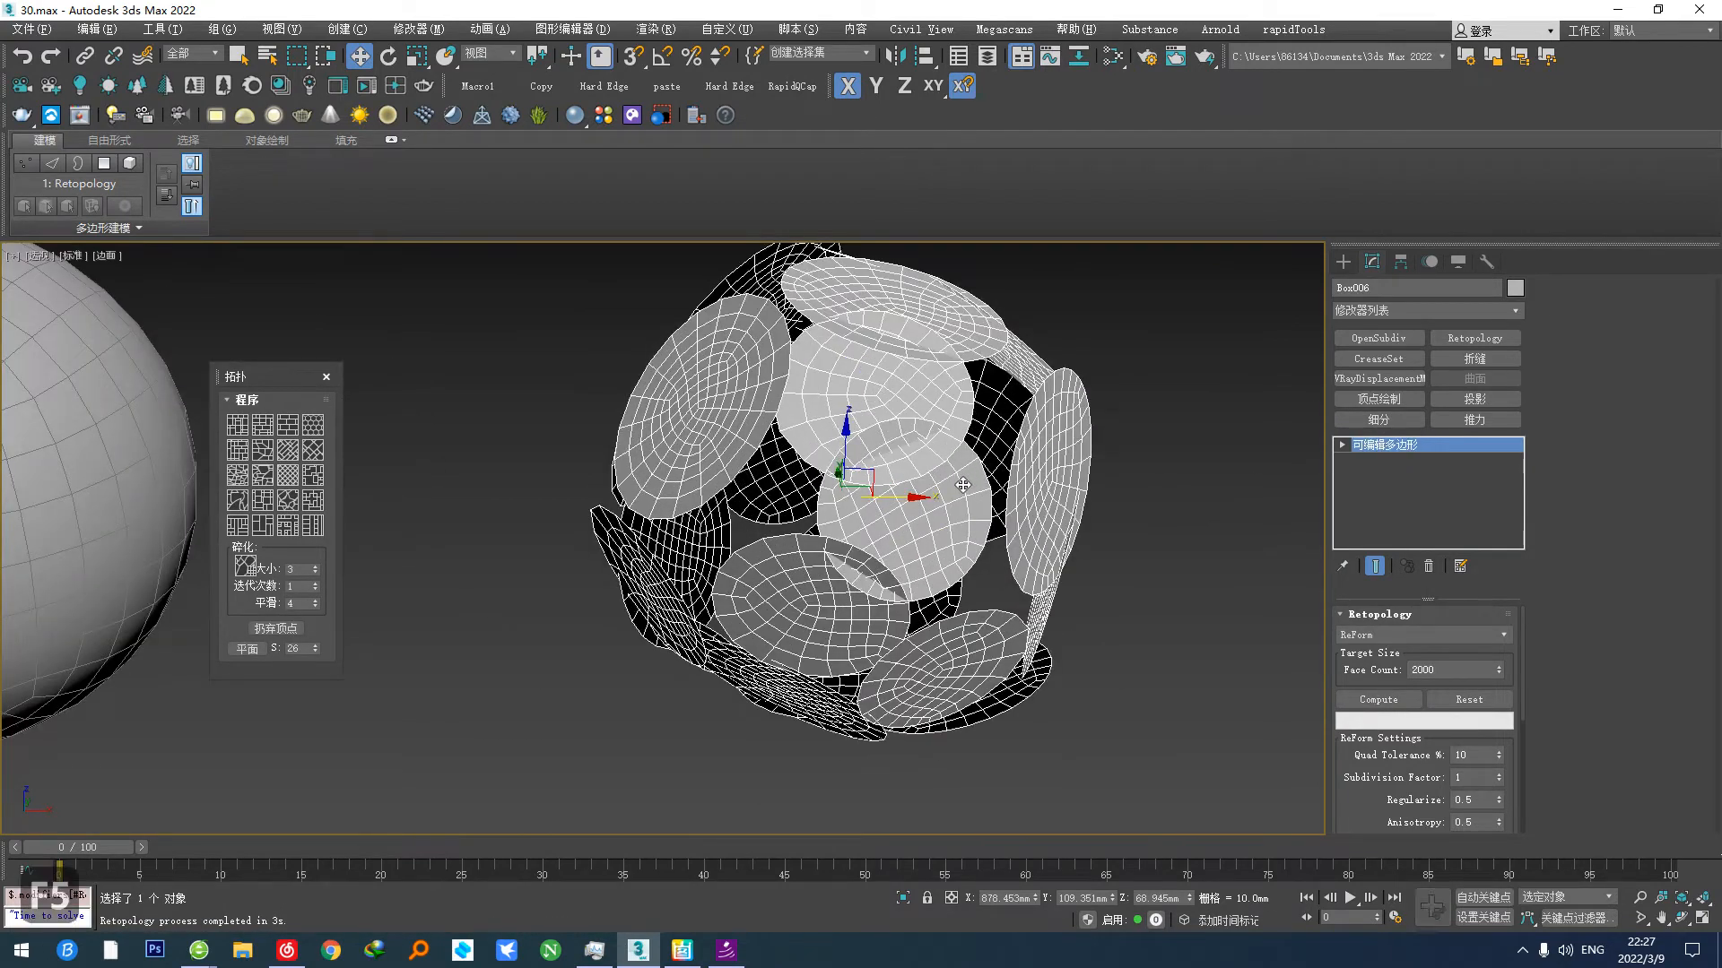
Step: Select all polygons of the retopologized discs, try regularizing them, and inspect the resulting shapes
key("ctrl+a")
left_click(1085, 502)
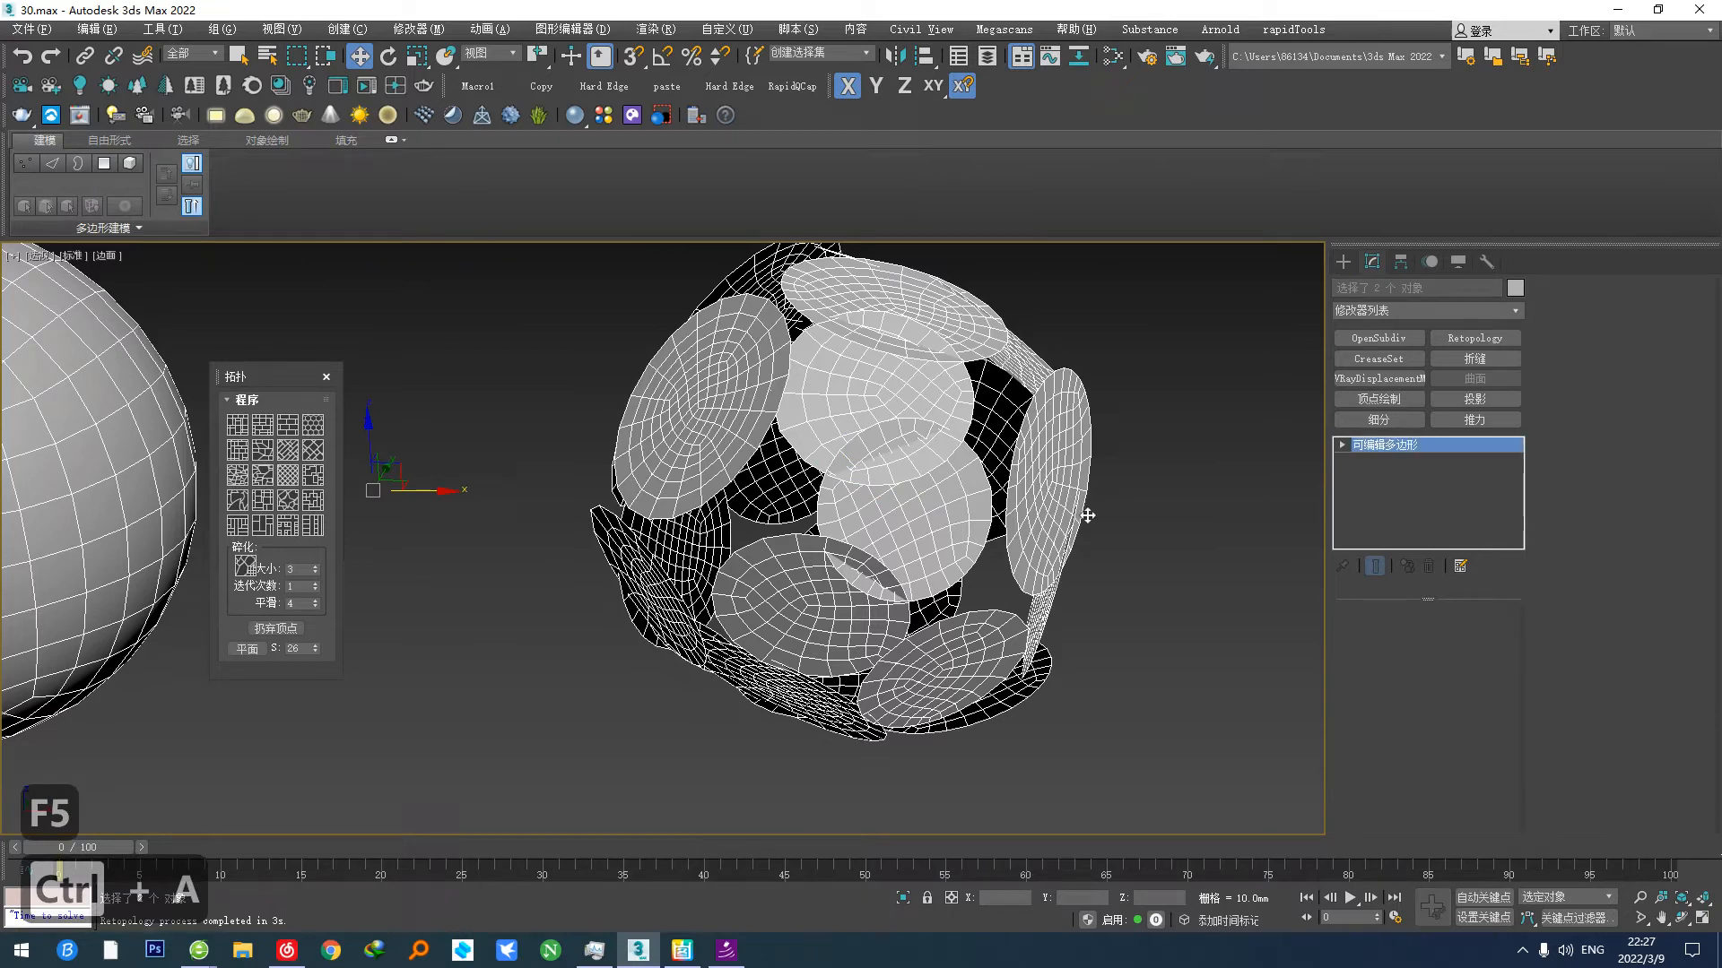
left_click(1442, 637)
key("ctrl+s")
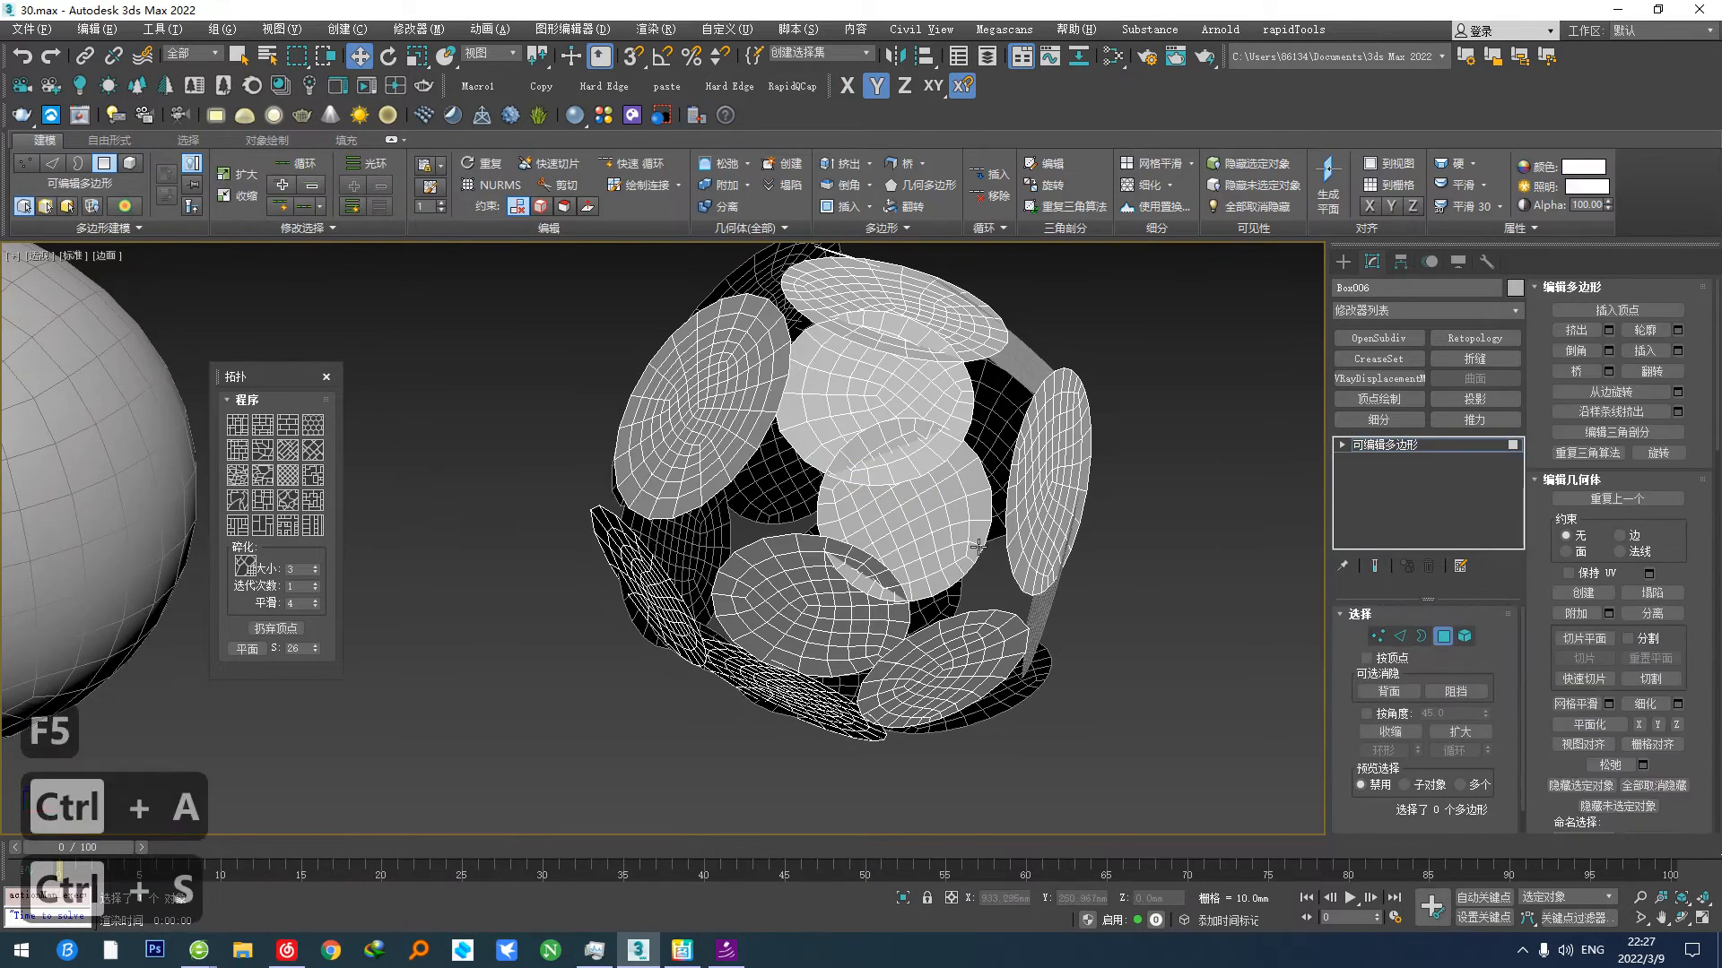
key("ctrl+a")
key("x")
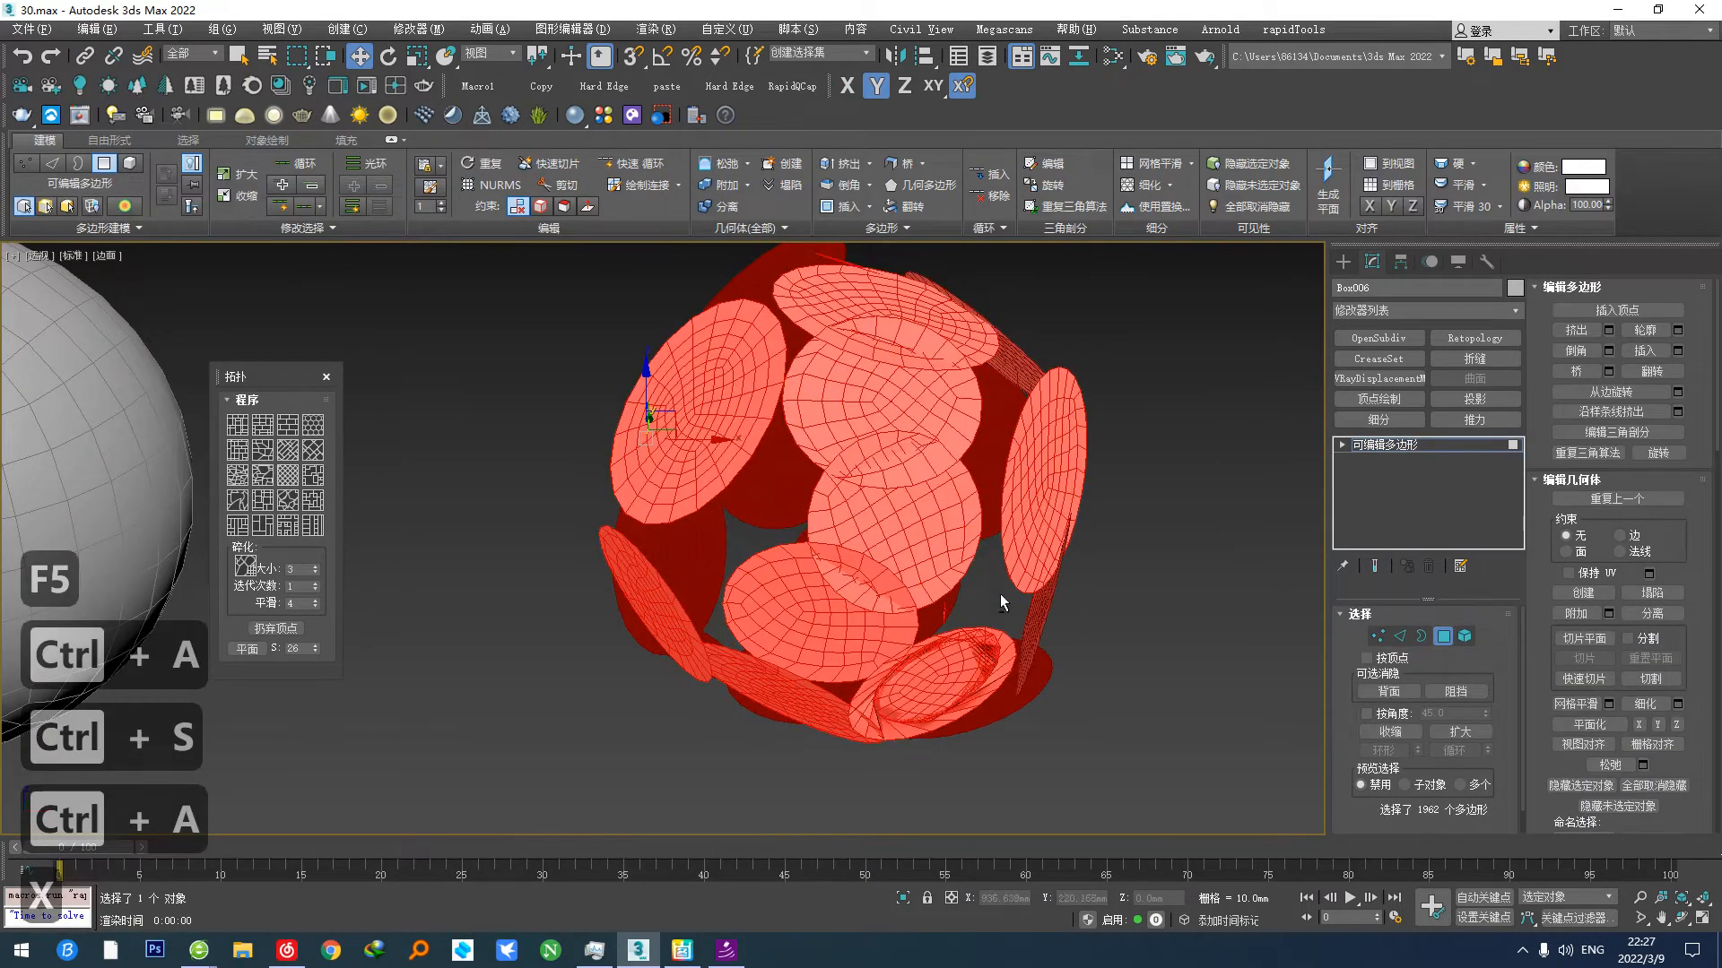
scroll(995, 582, "up", 10)
scroll(961, 491, "down", 10)
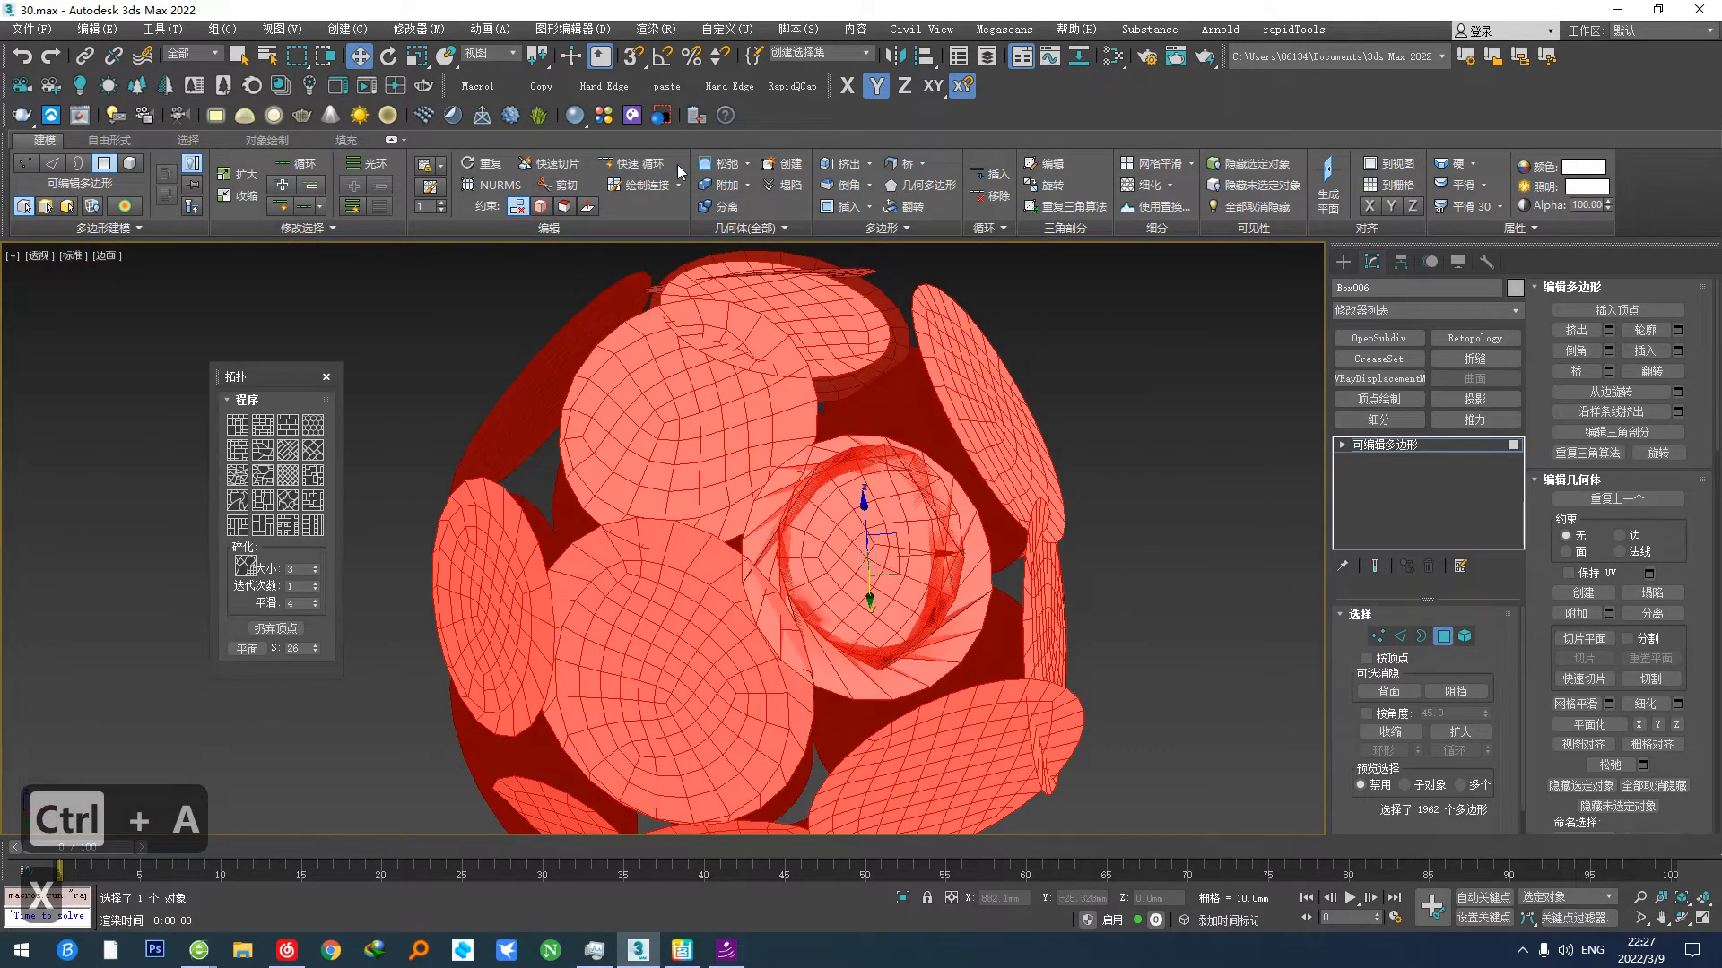
Step: Relax the selected disc polygons repeatedly to even out their mesh, then regularize the disc outlines
left_click(709, 173)
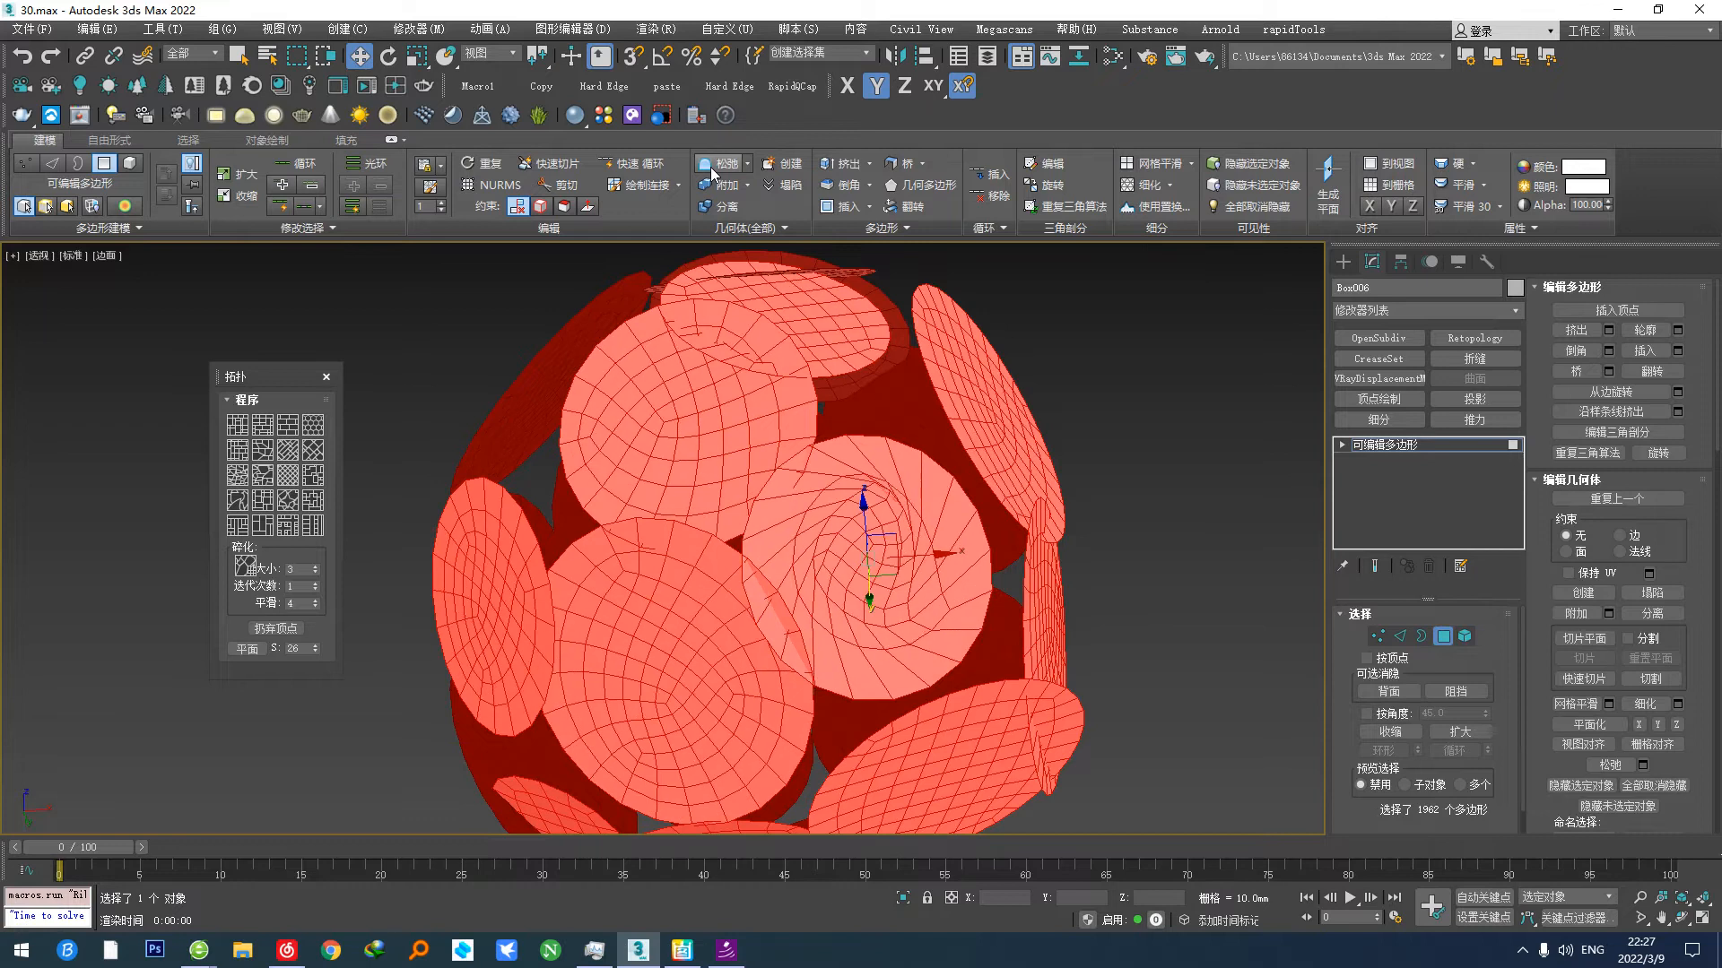
key("k")
key("k")
key("k")
key("k")
key("k")
key("k")
key("k")
key("k")
key("k")
key("k")
key("k")
key("k")
key("k")
key("k")
key("k")
key("k")
key("k")
key("k")
key("k")
key("k")
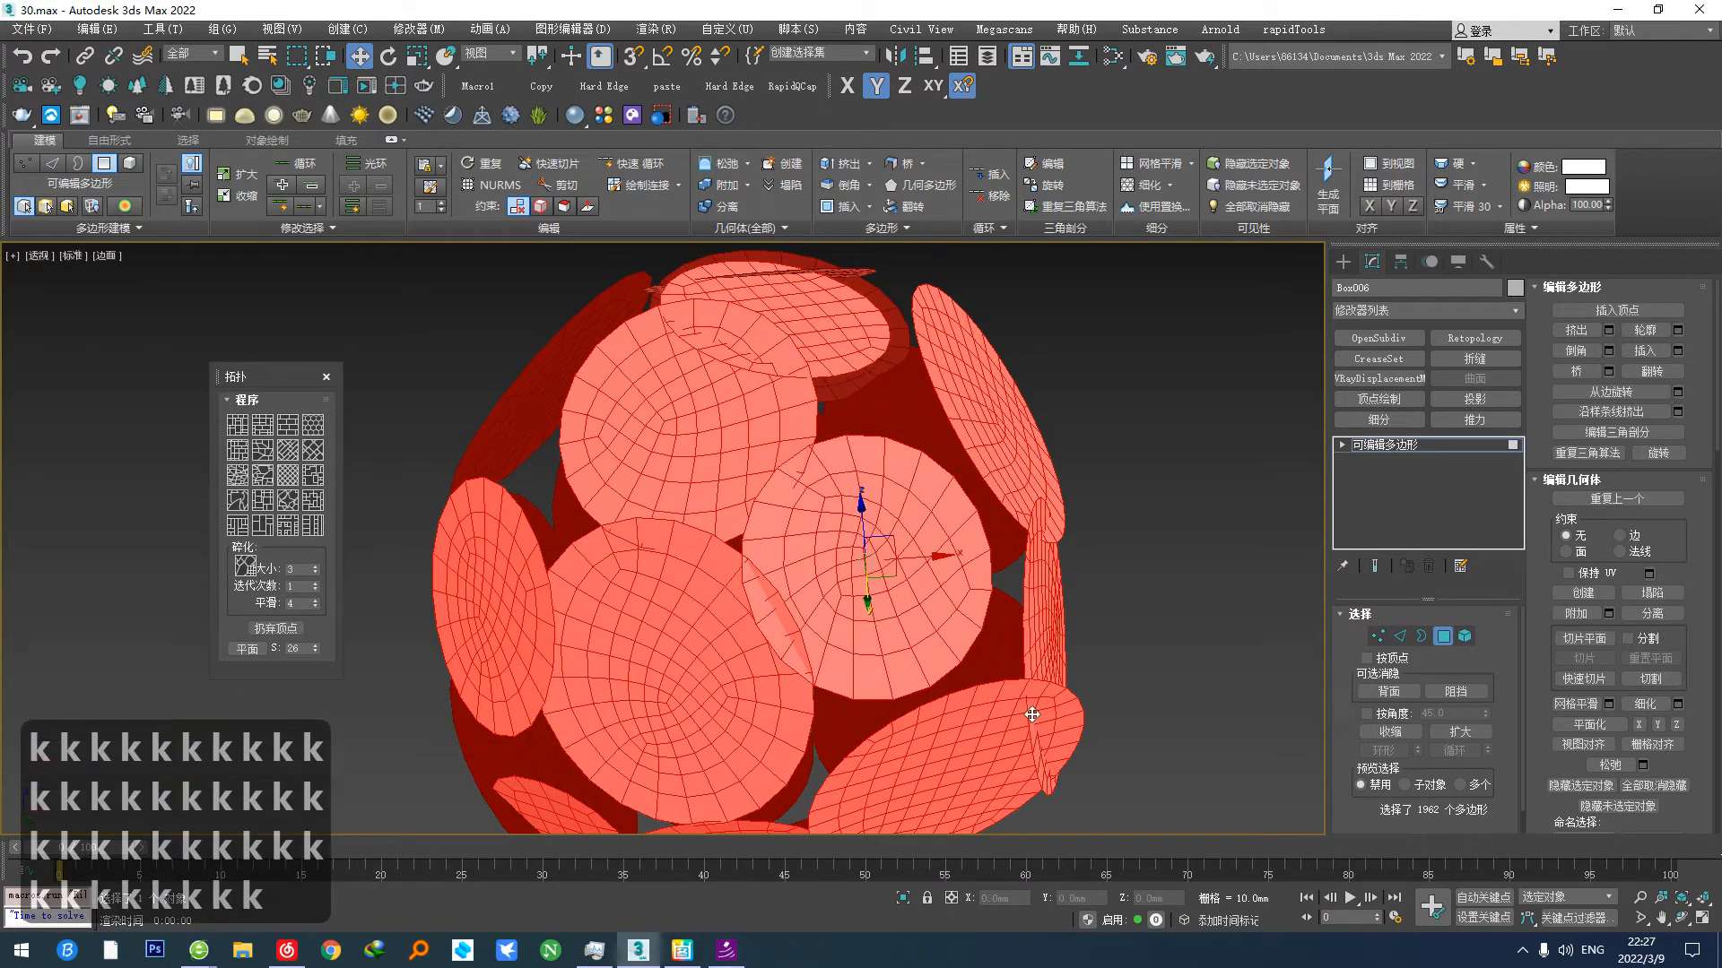
key("k")
key("k")
key("k")
key("k")
key("k")
key("k")
key("k")
key("k")
key("k")
key("k")
key("k")
key("k")
key("k")
key("k")
key("k")
key("k")
key("k")
key("k")
scroll(749, 503, "down", 4)
middle_click_drag(803, 466, 888, 574, "alt")
key("x")
Step: Spherify the whole disc object at 100 percent and collapse it to an editable poly
left_click(1442, 636)
right_click(1025, 533)
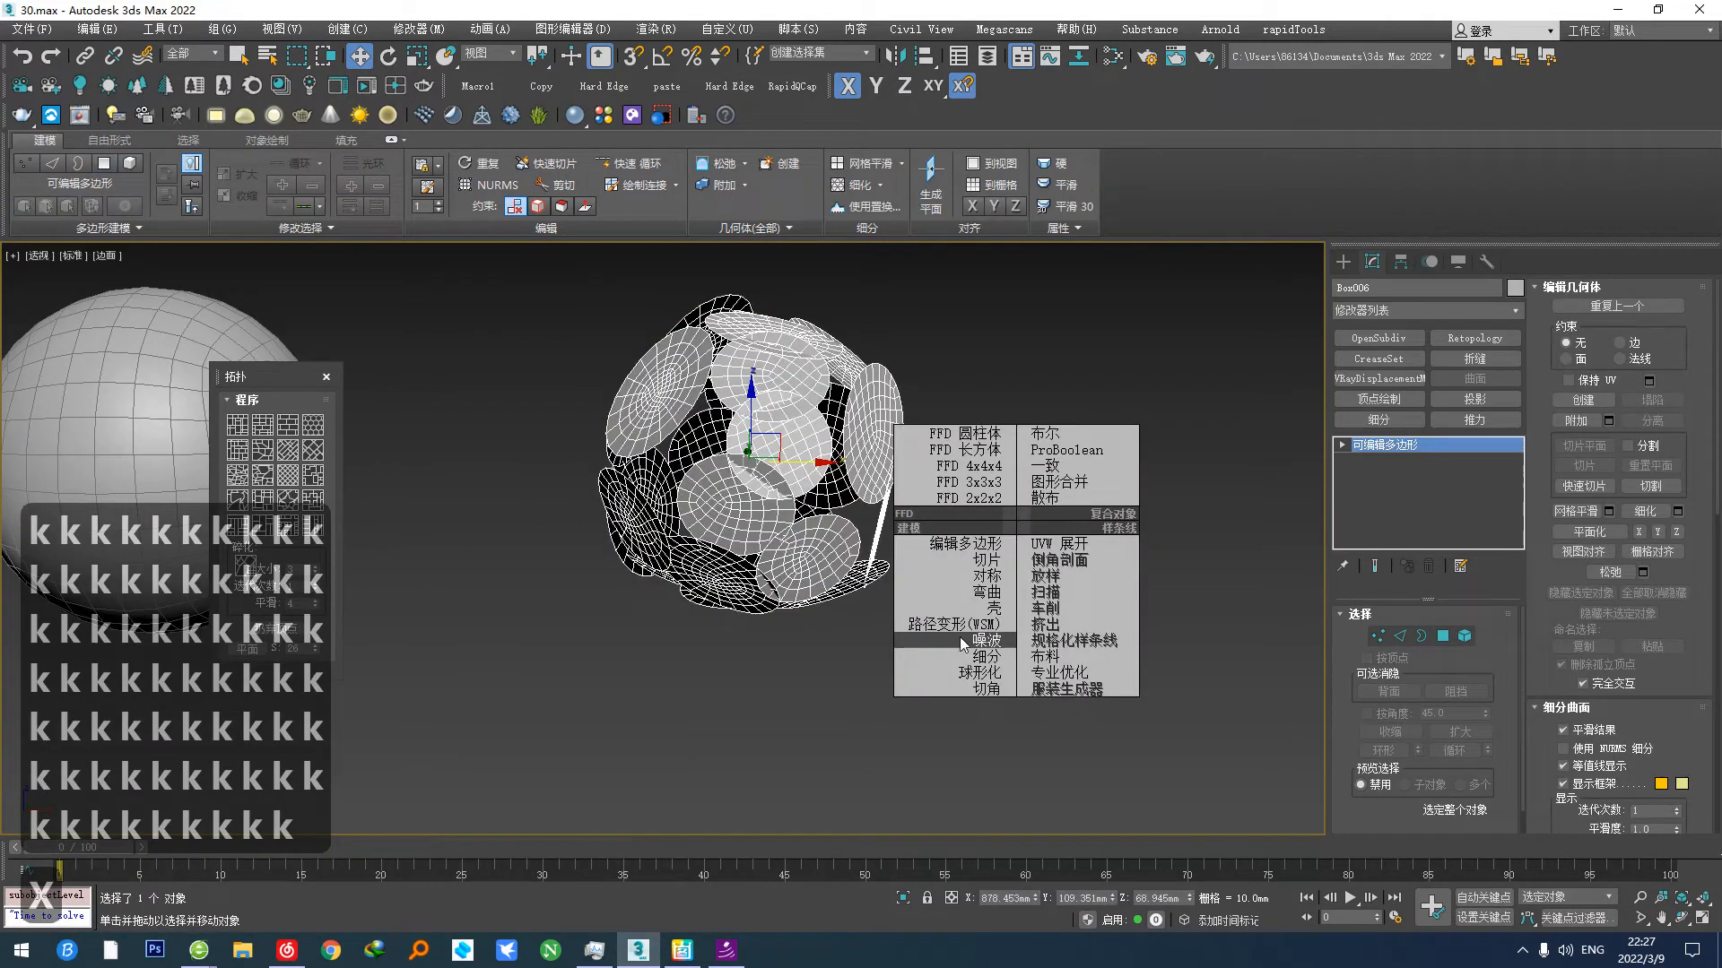
left_click(949, 673)
scroll(784, 512, "down", 3)
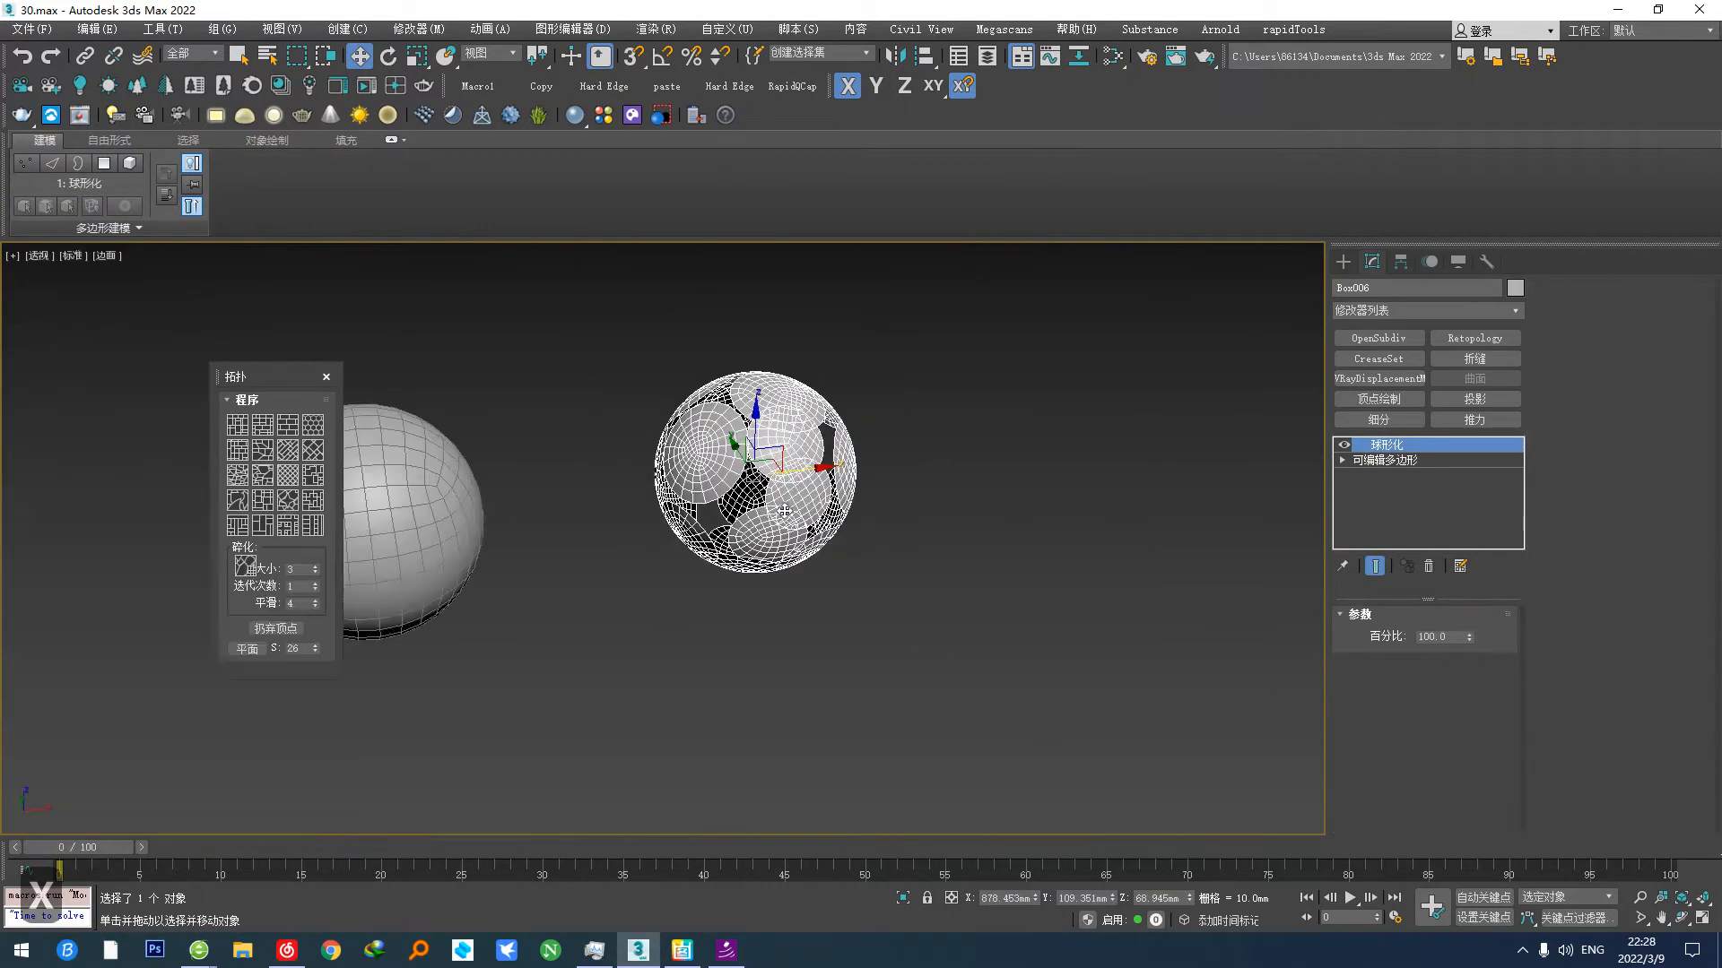
scroll(784, 511, "up", 3)
key("F5")
Step: Copy the plain sphere along the X axis to a spot beside the spherified discs
middle_click_drag(529, 509, 792, 520)
left_click(476, 584)
middle_click_drag(476, 584, 479, 528, "alt")
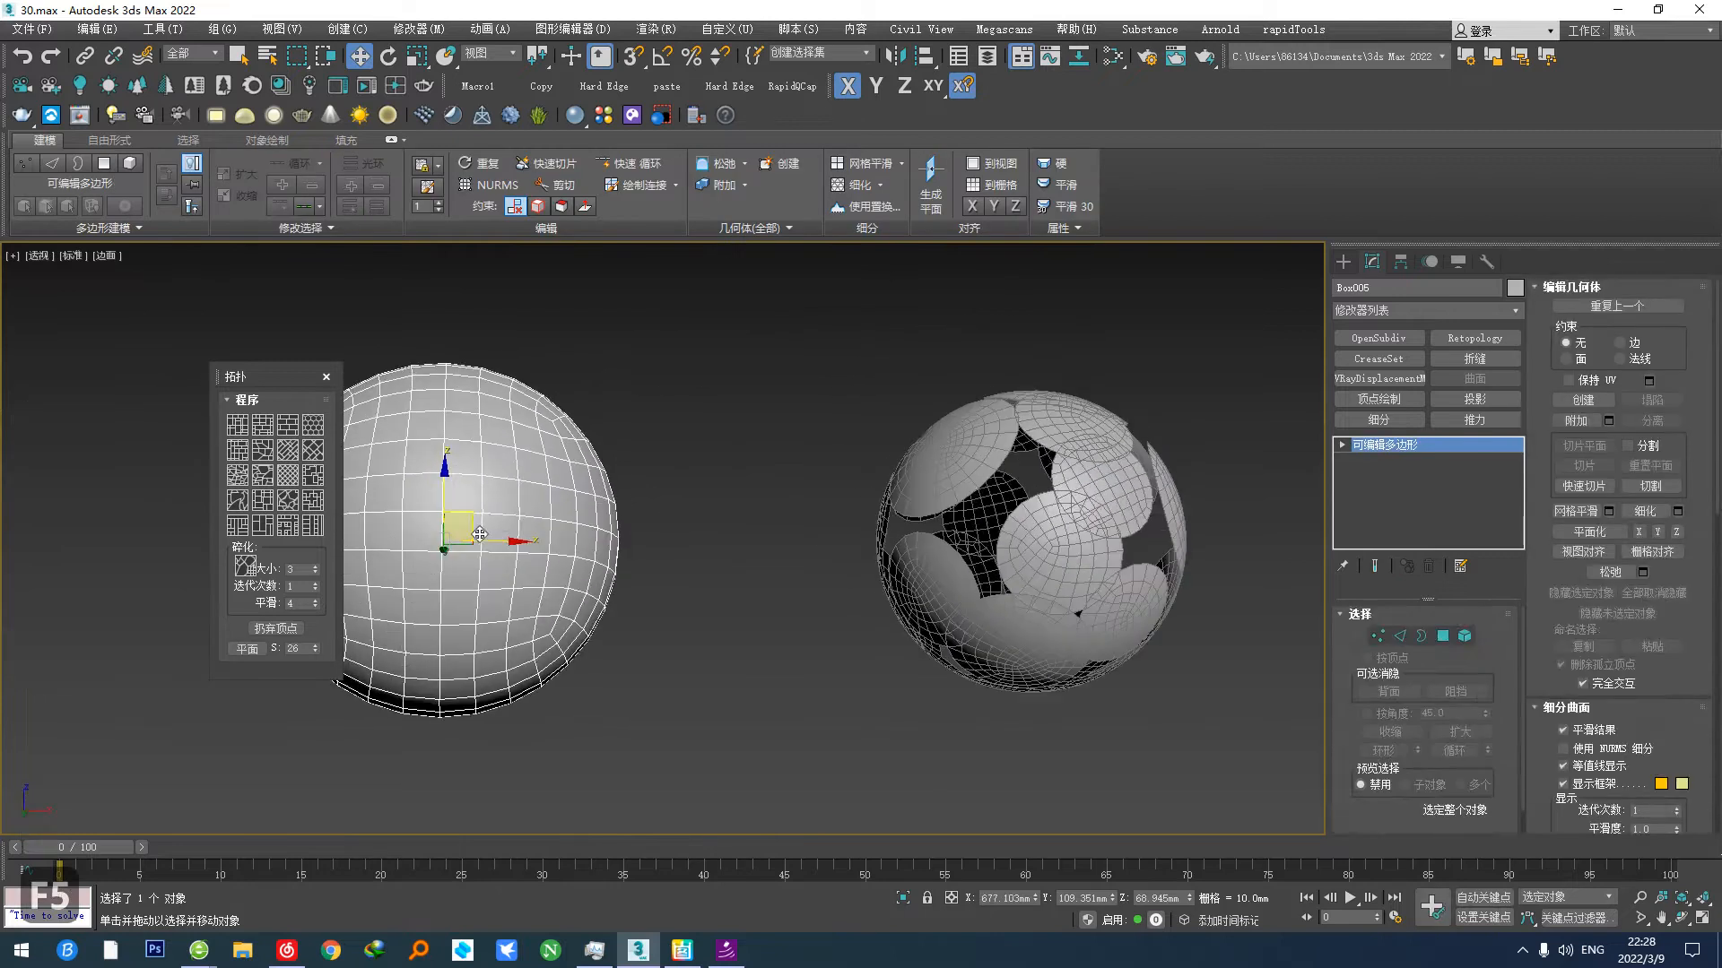
left_click_drag(497, 537, 919, 538, "shift")
left_click(888, 550)
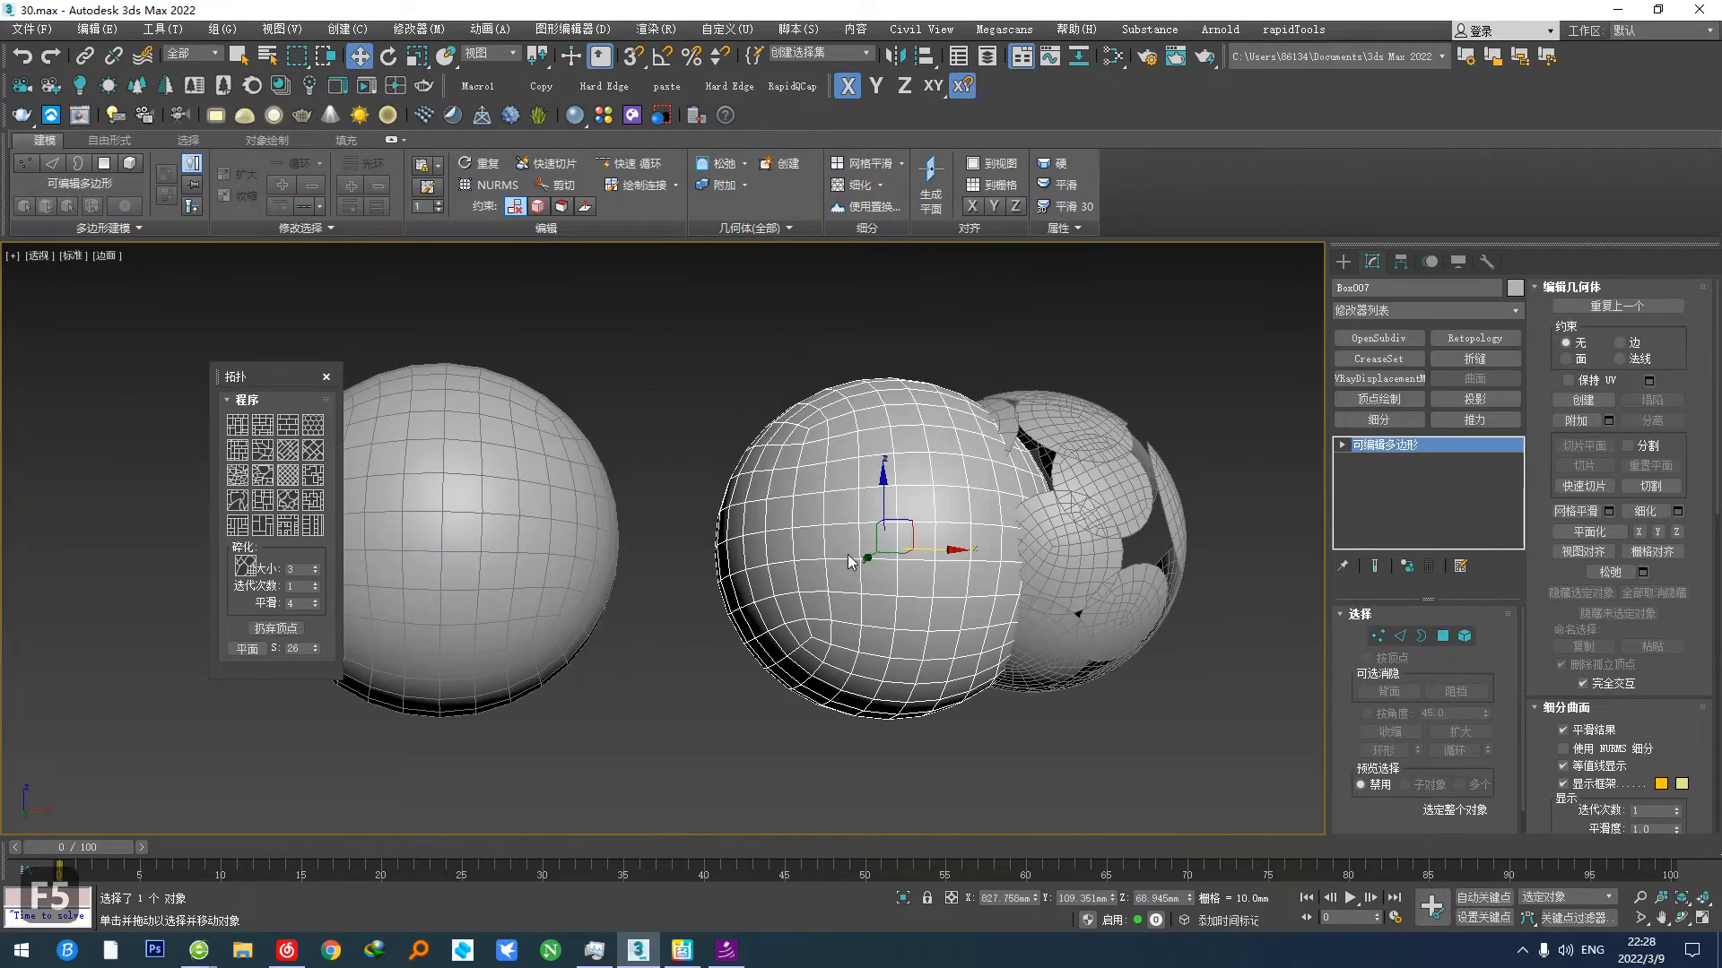
Step: Subdivide the copied sphere into a denser, smoother mesh and collapse it to an editable poly
key("z")
key("F5")
left_click(859, 737)
key("z")
key("F5")
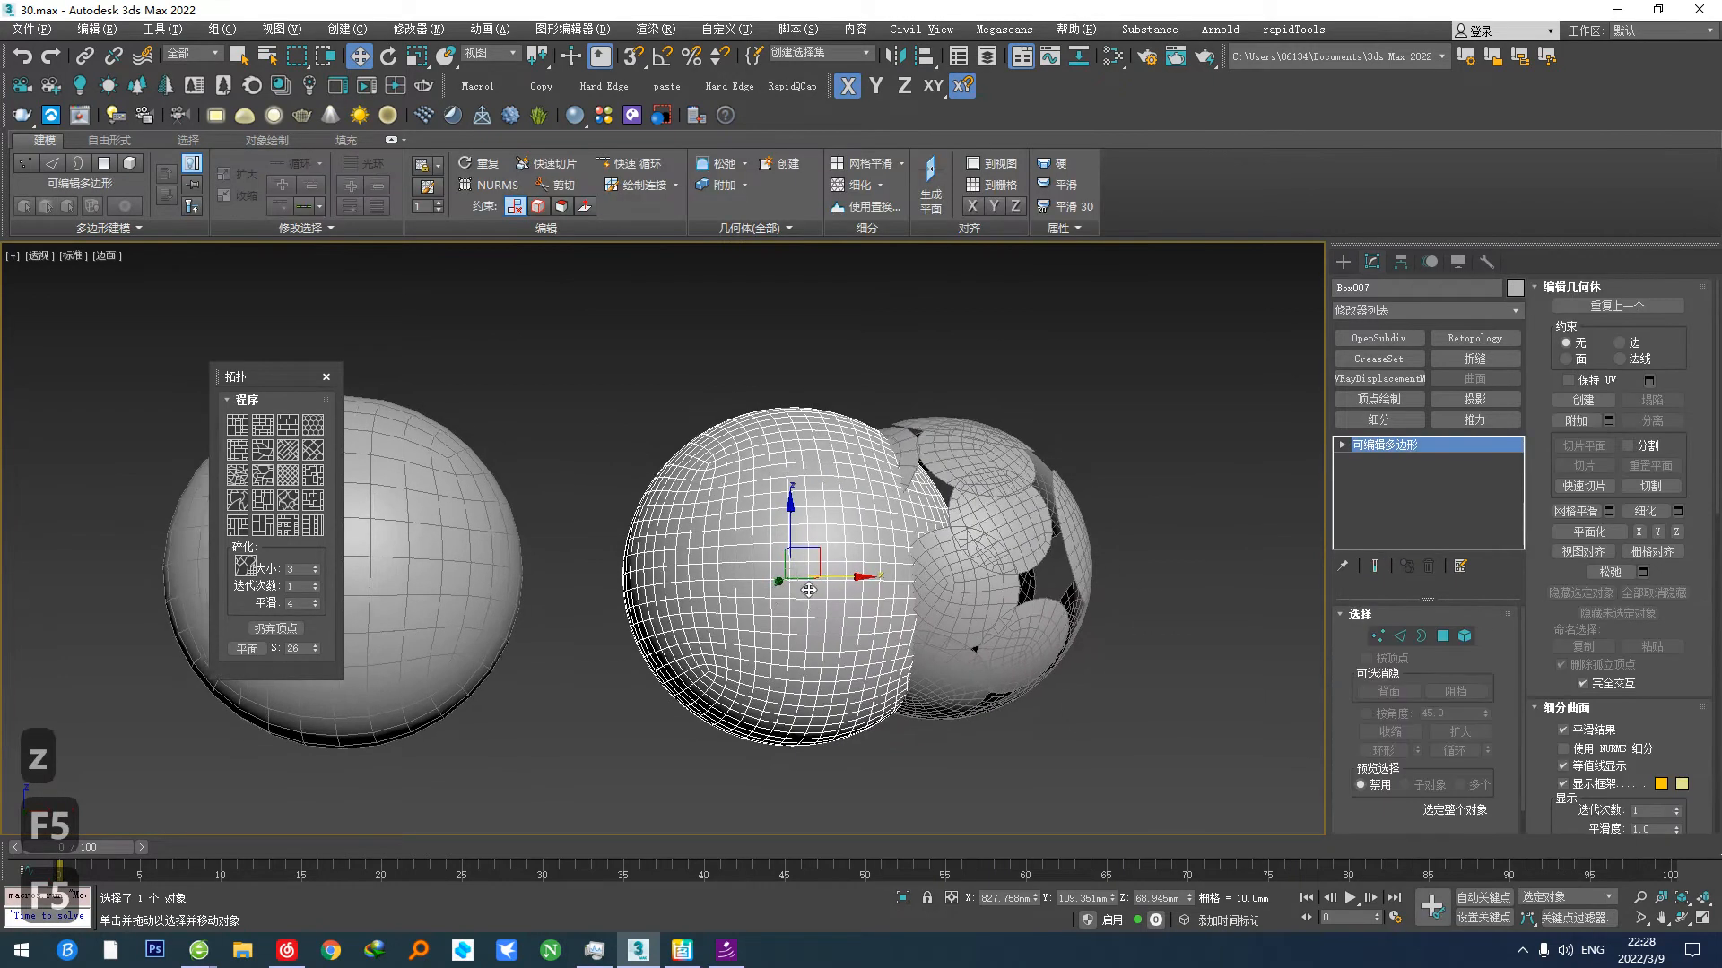
Step: Center the disc object's pivot on its geometry
left_click(1045, 562)
left_click(1399, 261)
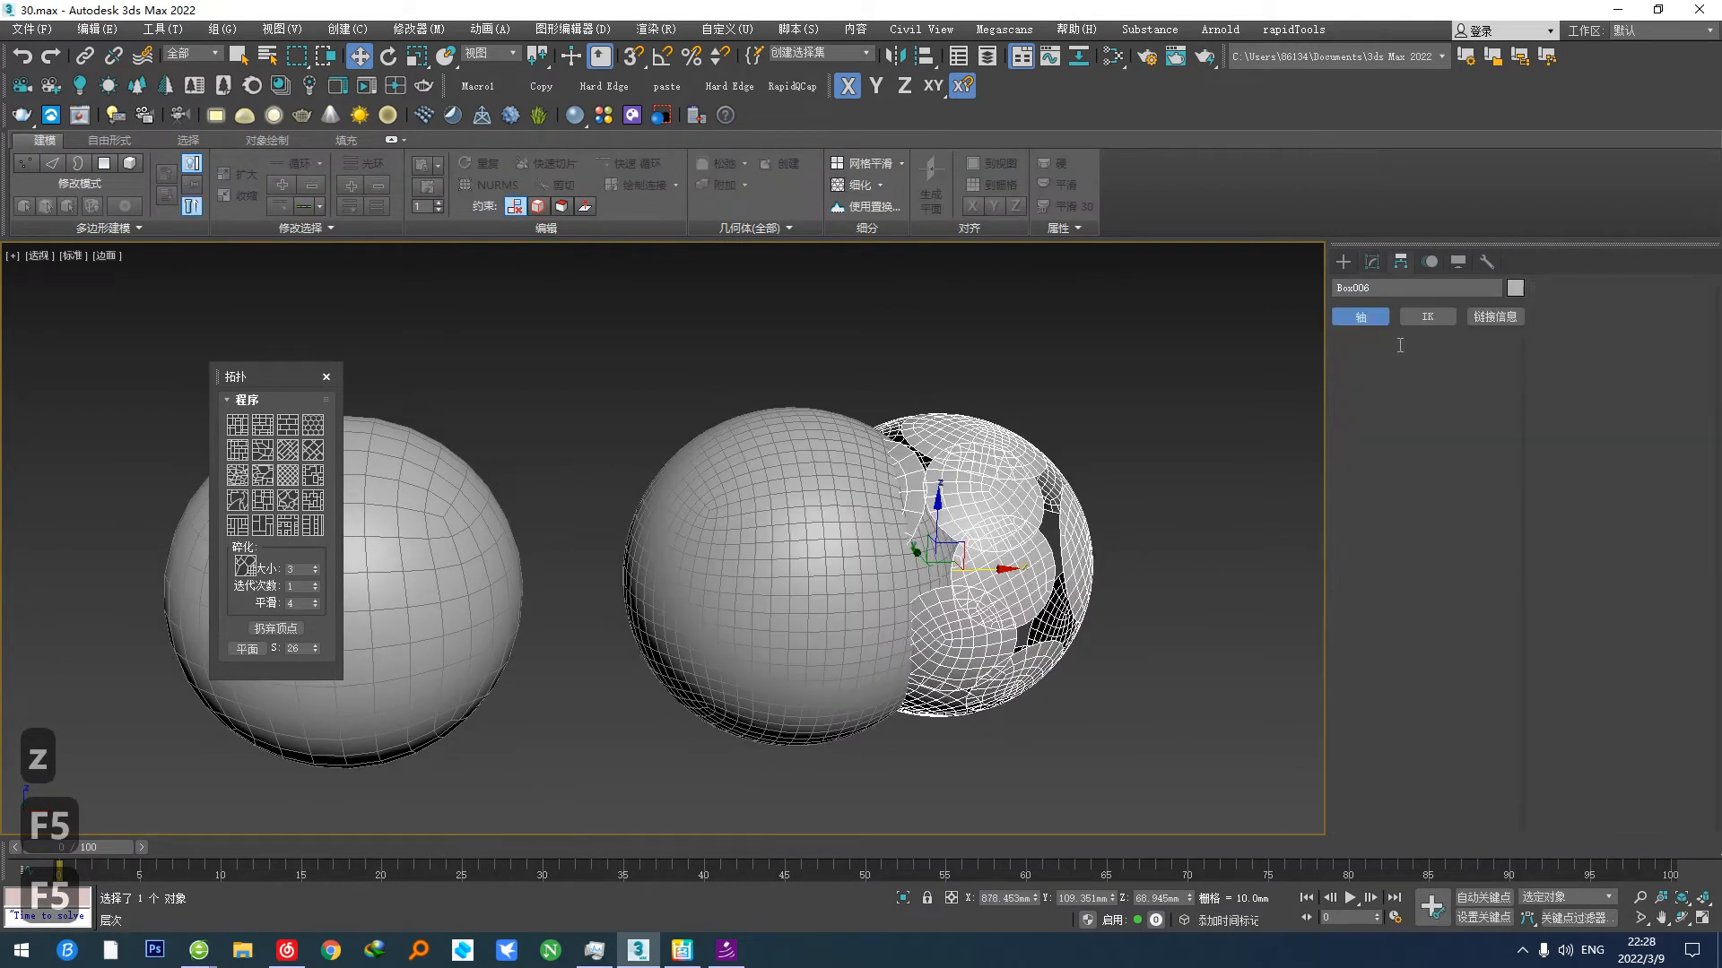
left_click(1424, 385)
left_click(1424, 478)
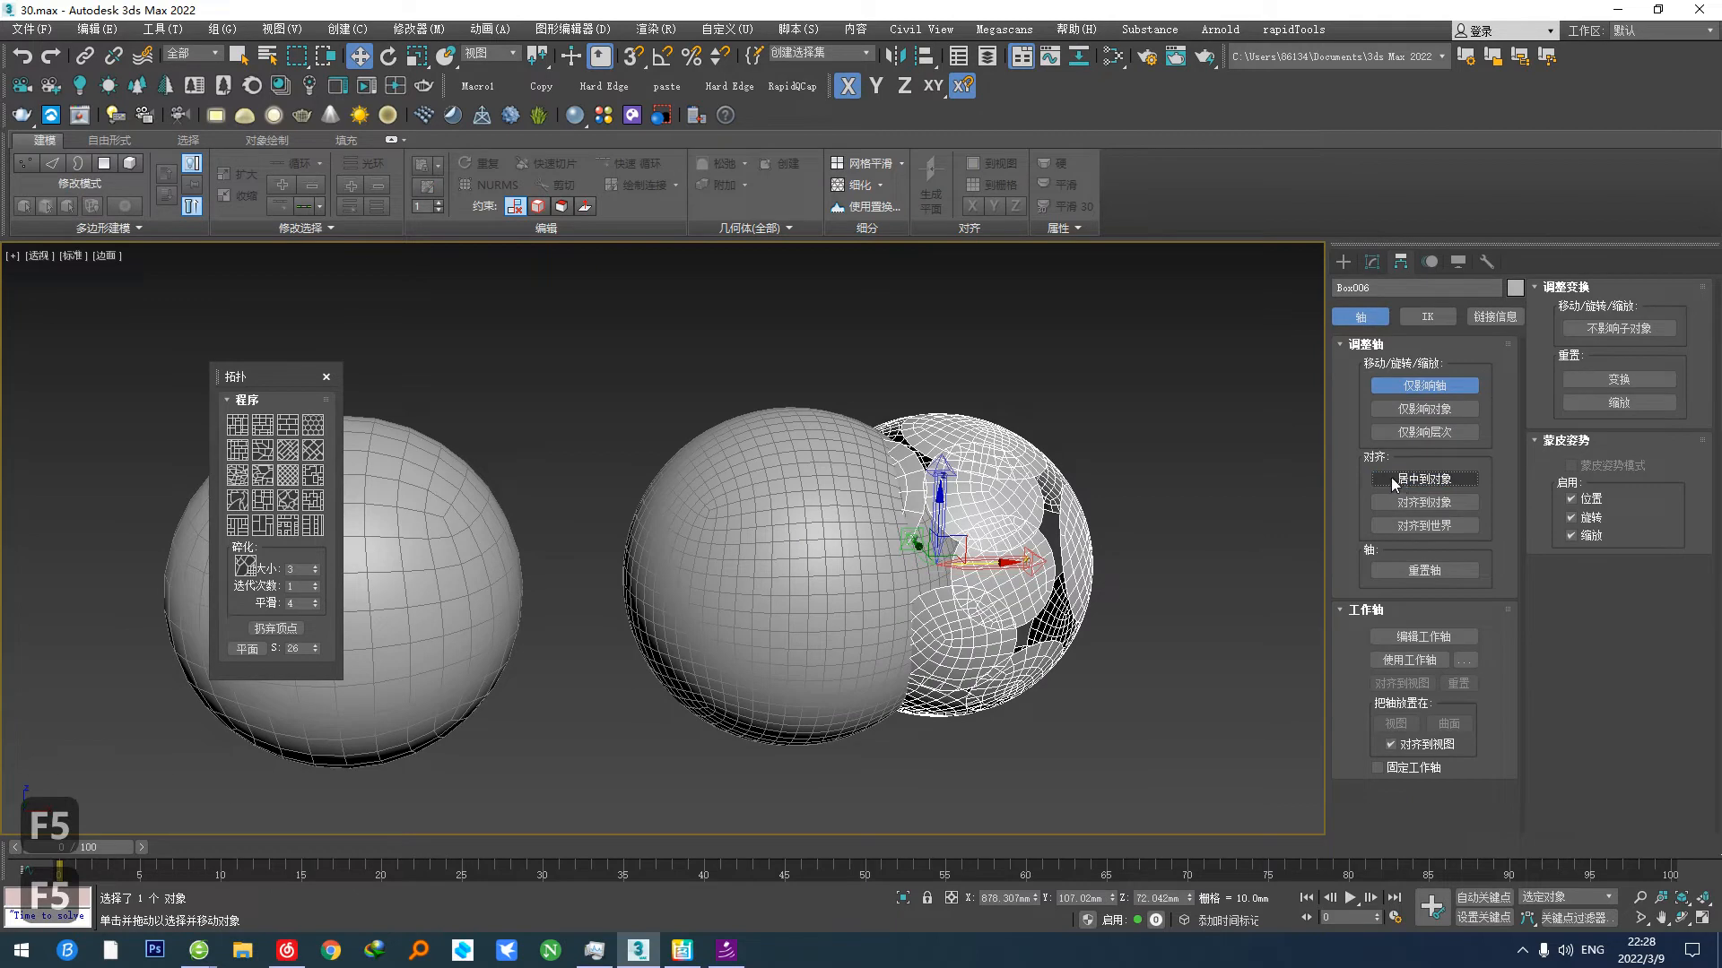
left_click(1372, 261)
Step: Align the disc object to the subdivided sphere copy, declining the switch to the V-Ray renderer
left_click(985, 545)
left_click(886, 626)
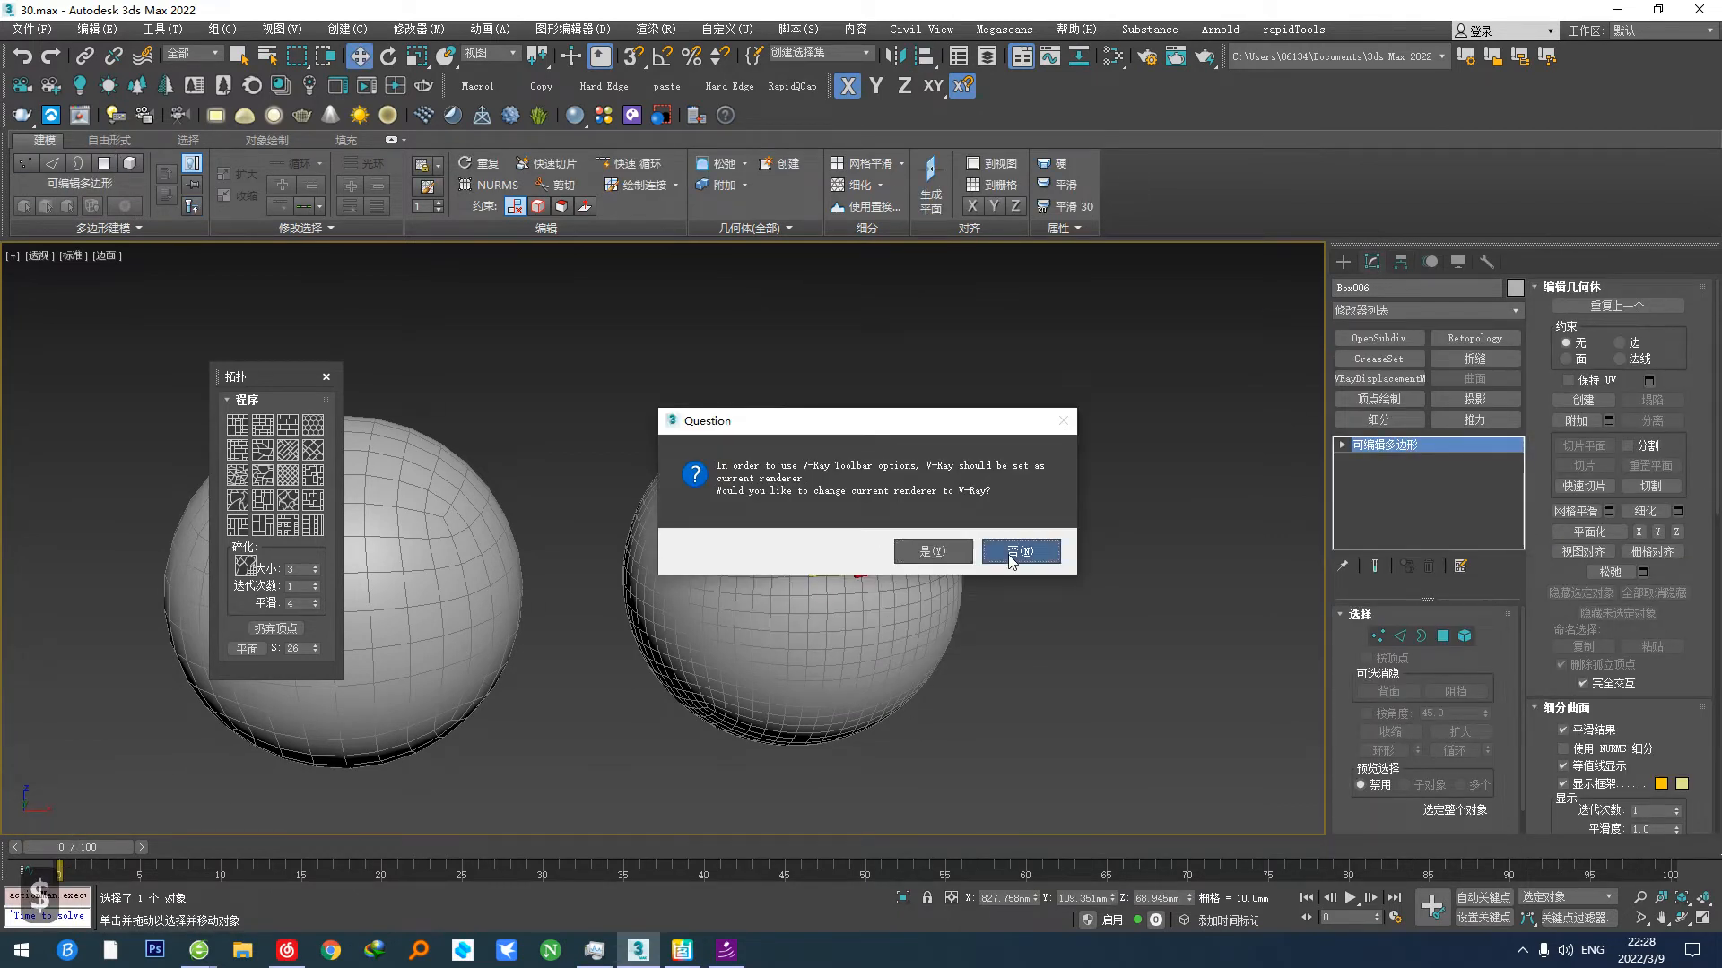
left_click(1020, 551)
Step: Set the freeform tools to work on a surface and pick the subdivided sphere copy Box007 as that surface
left_click(111, 140)
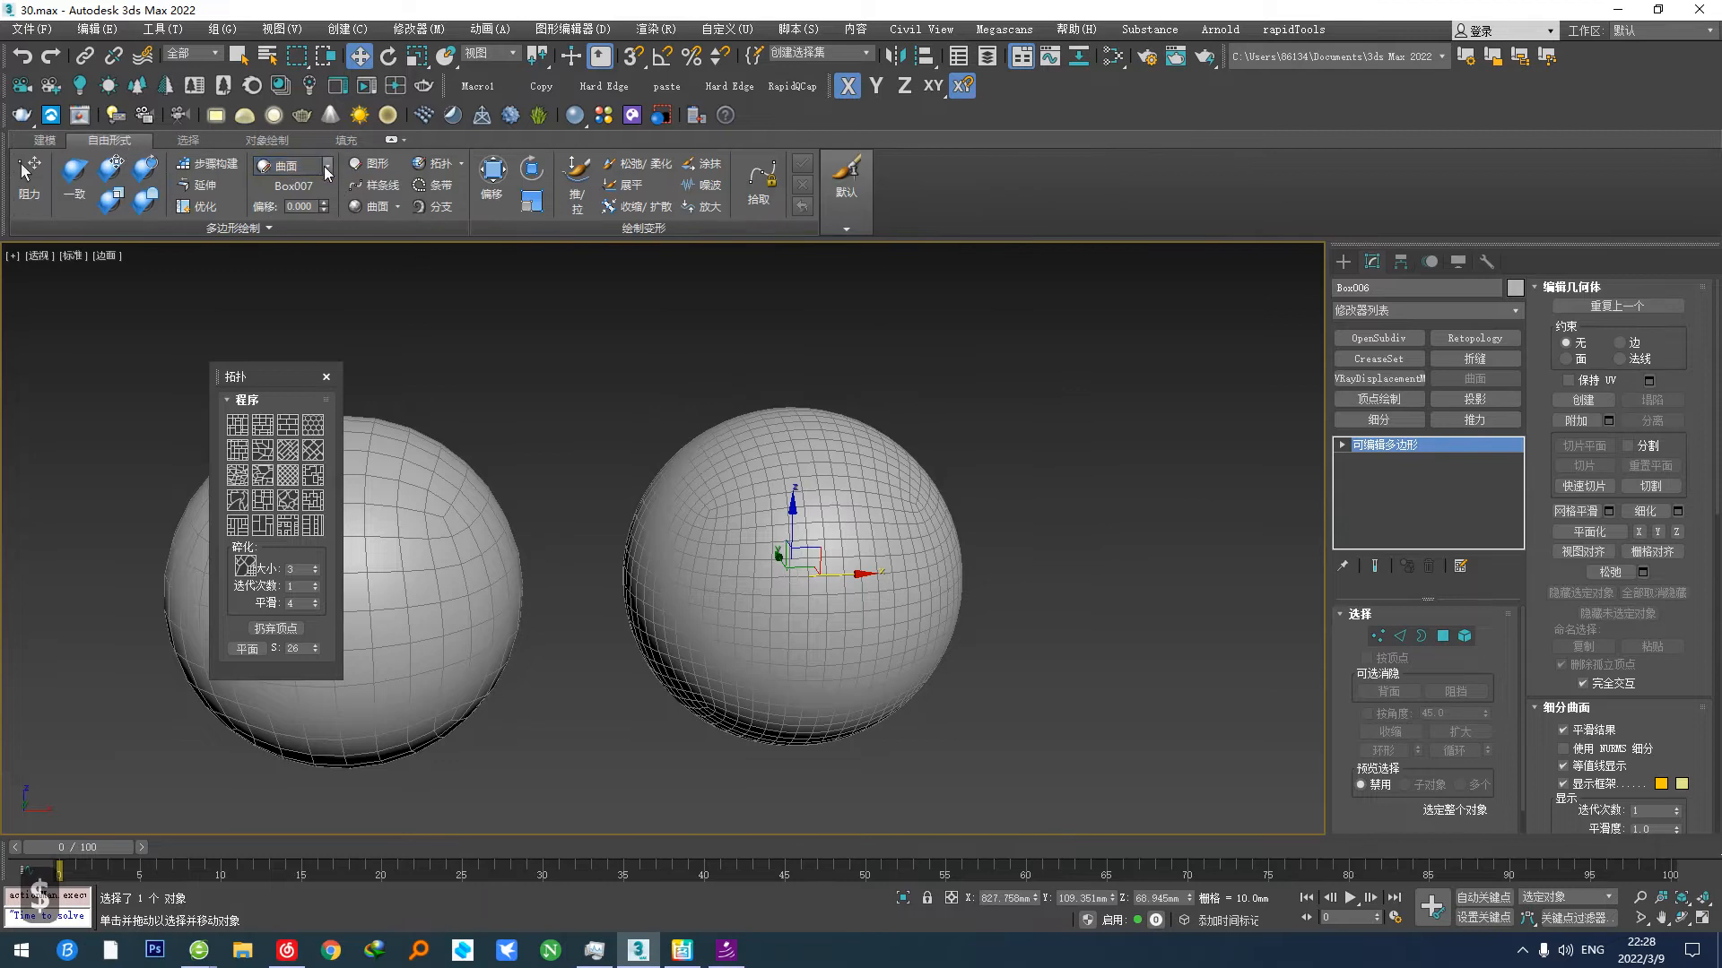
left_click(324, 172)
left_click(294, 209)
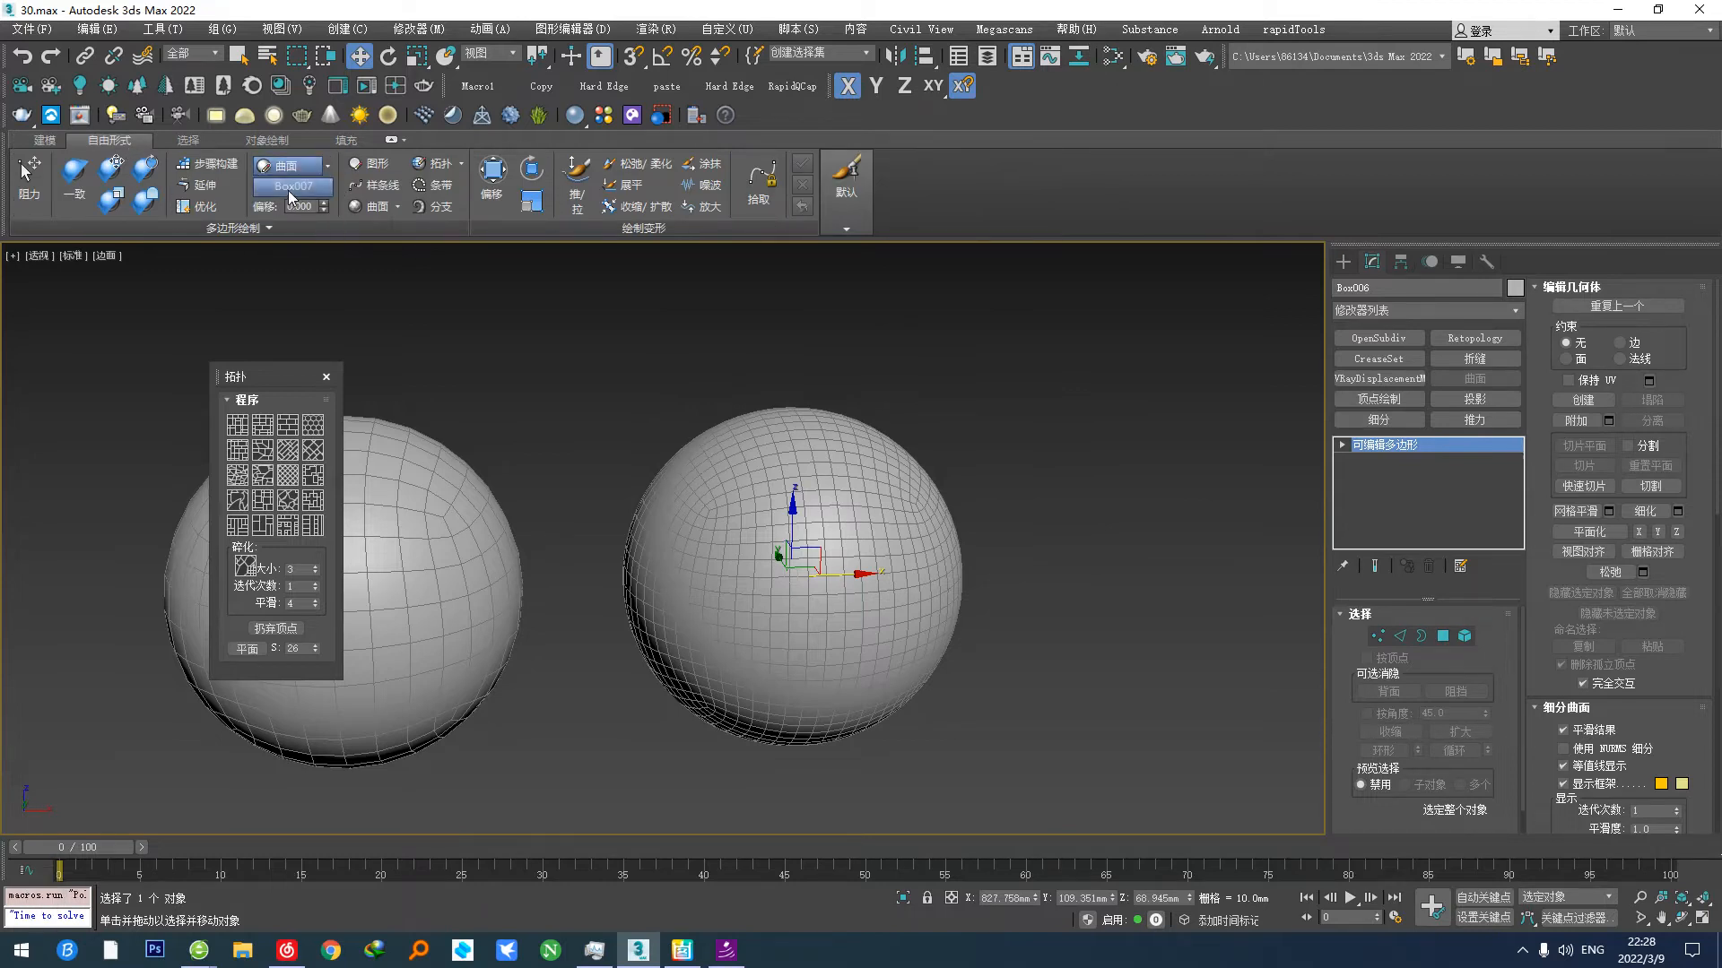
scroll(741, 533, "up", 2)
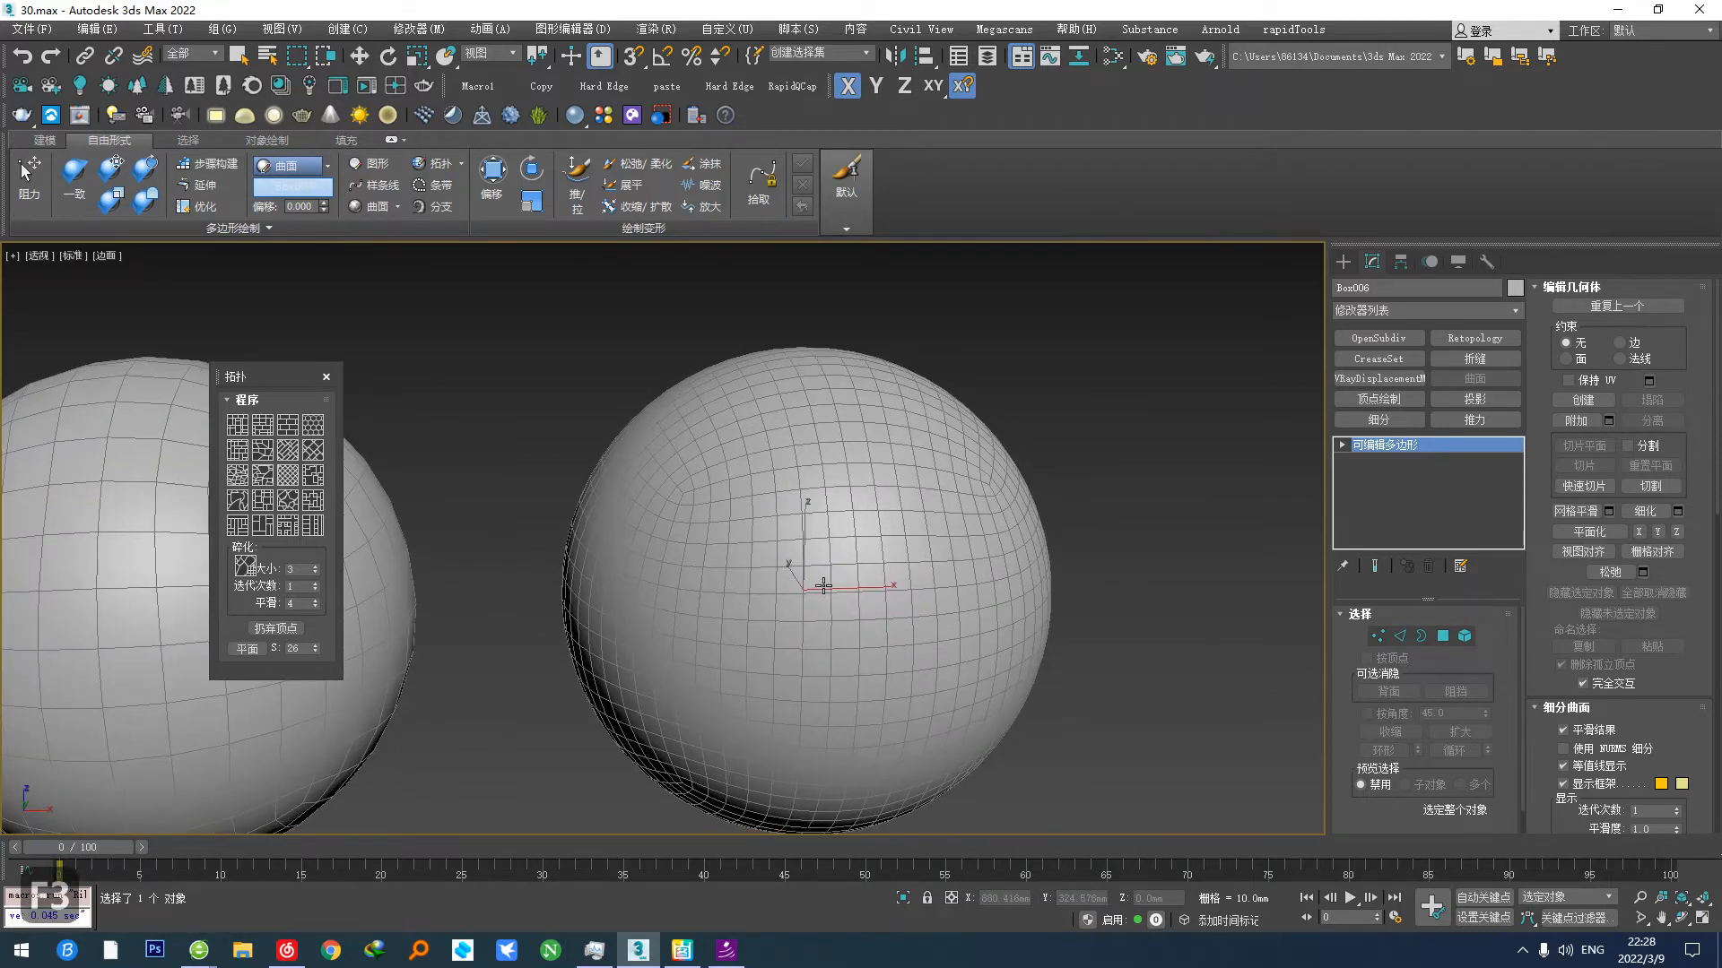
Step: Push the discs outward by 3.4 mm in wireframe view and collapse them to an editable poly
key("w")
key("F3")
middle_click_drag(1117, 606, 1049, 574)
left_click(1475, 421)
left_click_drag(1509, 633, 1493, 547)
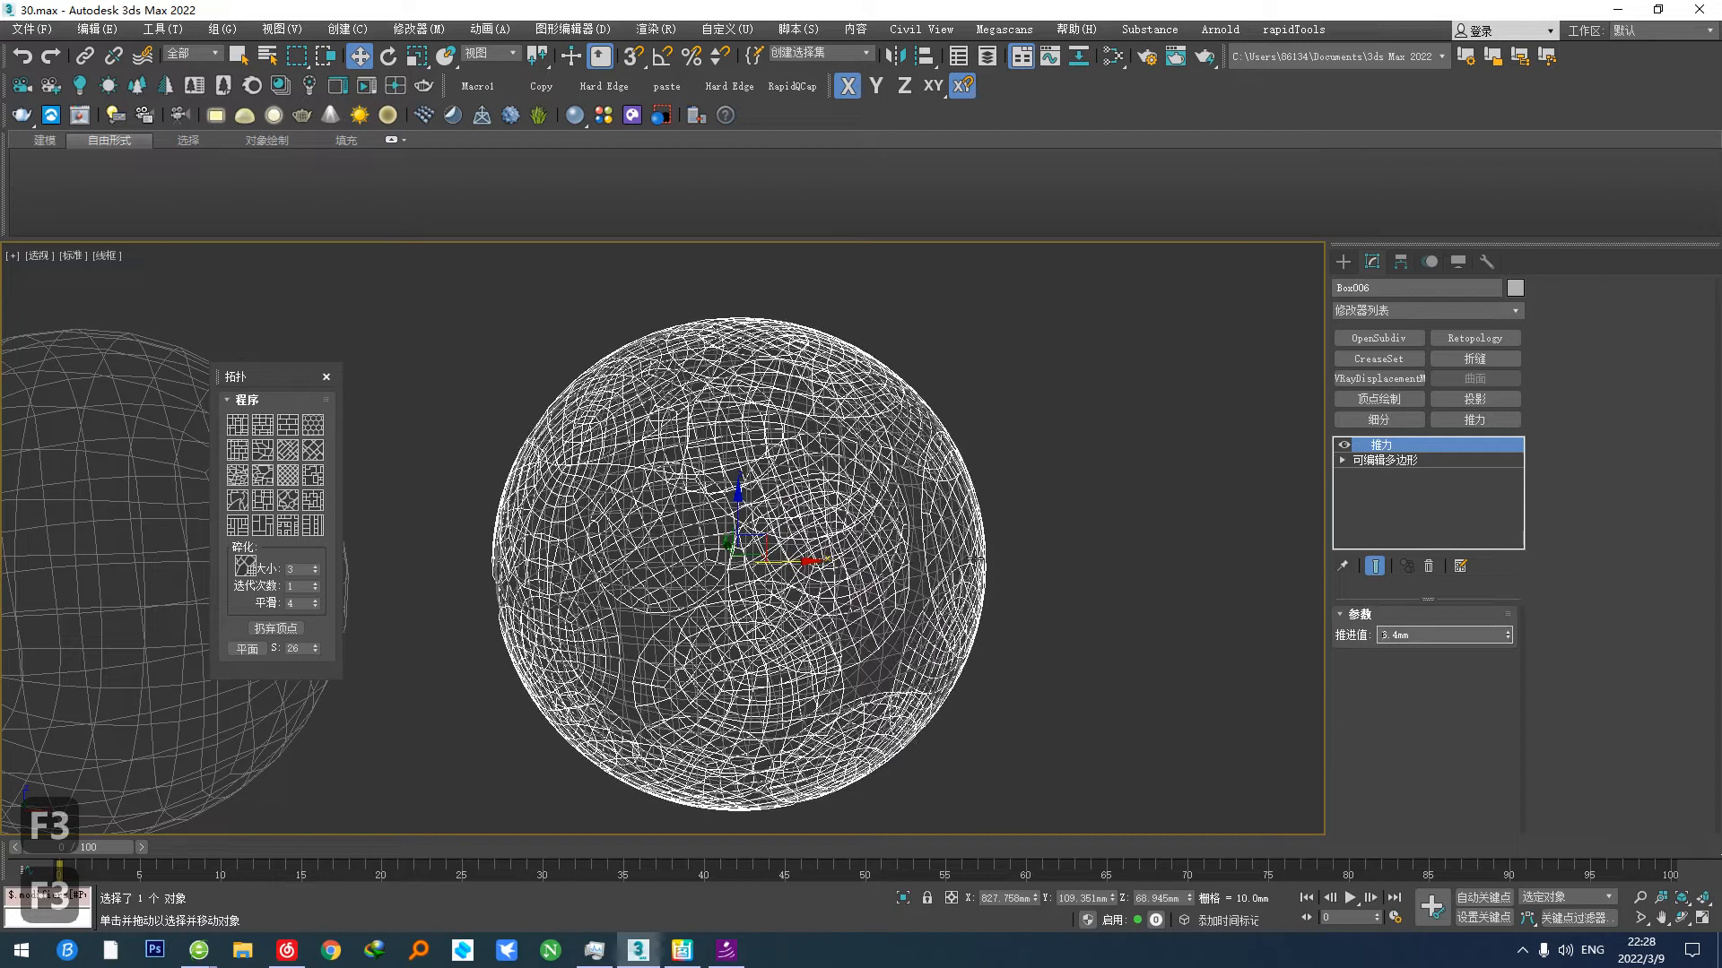
middle_click_drag(975, 559, 951, 509)
key("F5")
Step: Enlarge the Conform brush to cover the whole globe, conform the discs to the sphere's surface, and restore shaded display
left_click(75, 179)
scroll(641, 410, "down", 5)
mouse_move(856, 506)
left_mouse_down("ctrl+shift")
mouse_move(856, 426)
mouse_move(842, 492)
mouse_move(842, 429)
mouse_move(842, 533)
left_mouse_up("ctrl+shift")
middle_click_drag(644, 533, 647, 412, "alt")
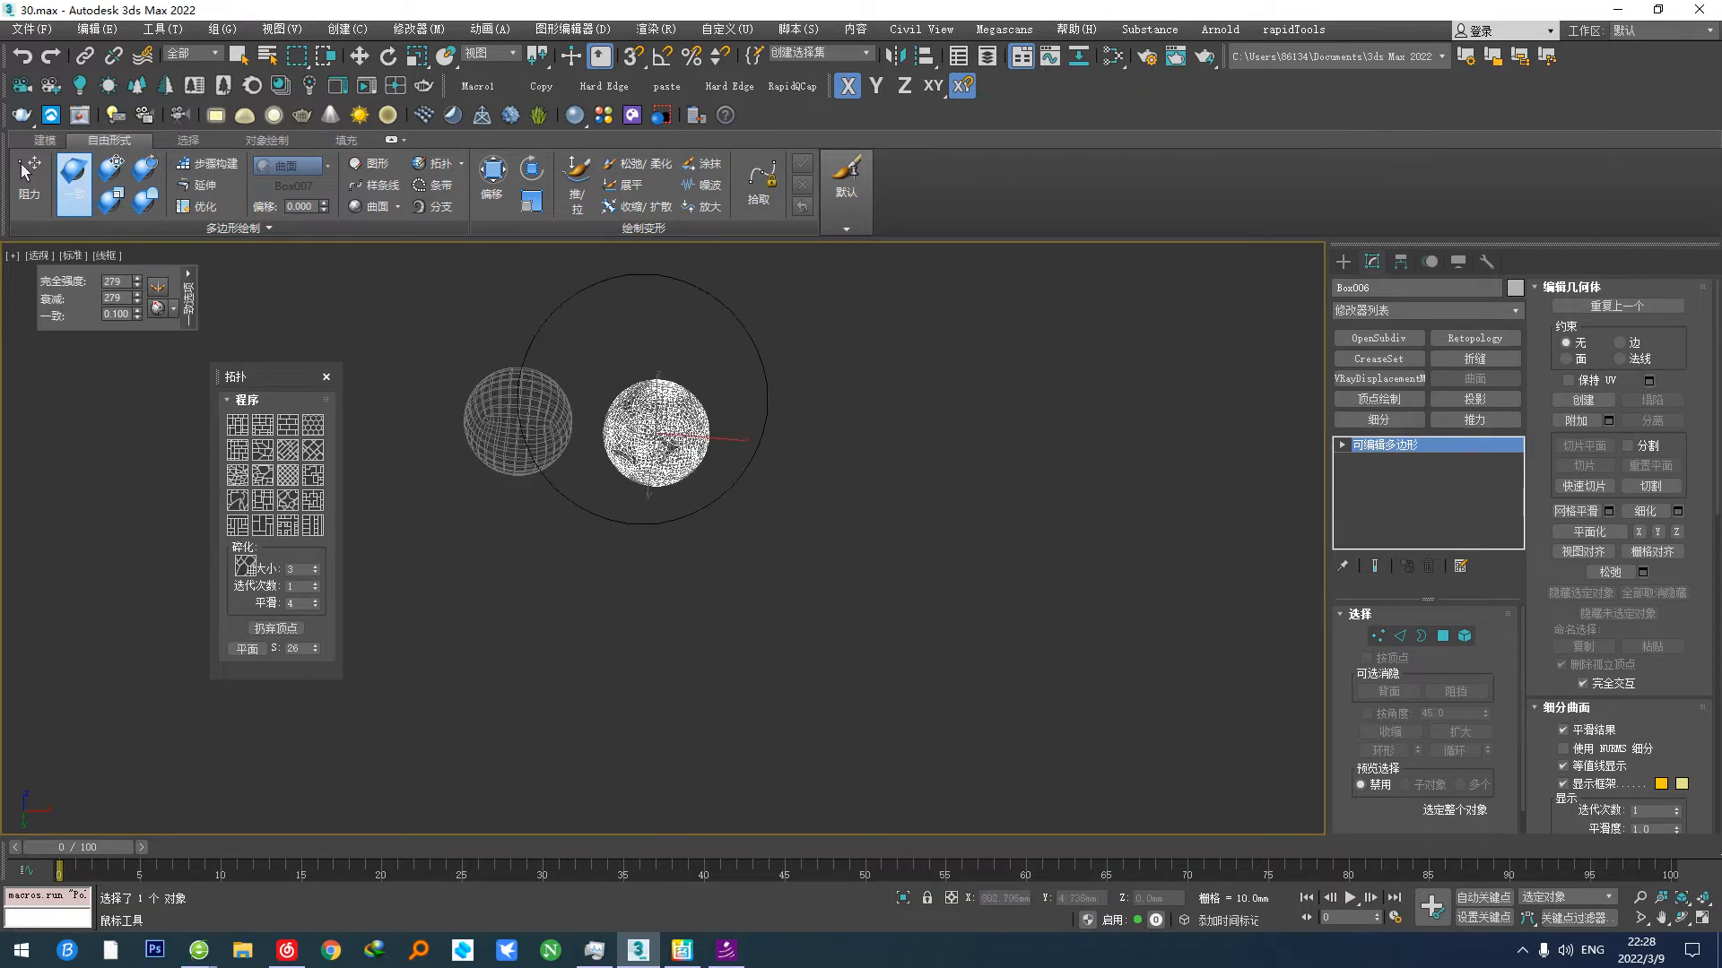
key("w")
scroll(637, 480, "up", 6)
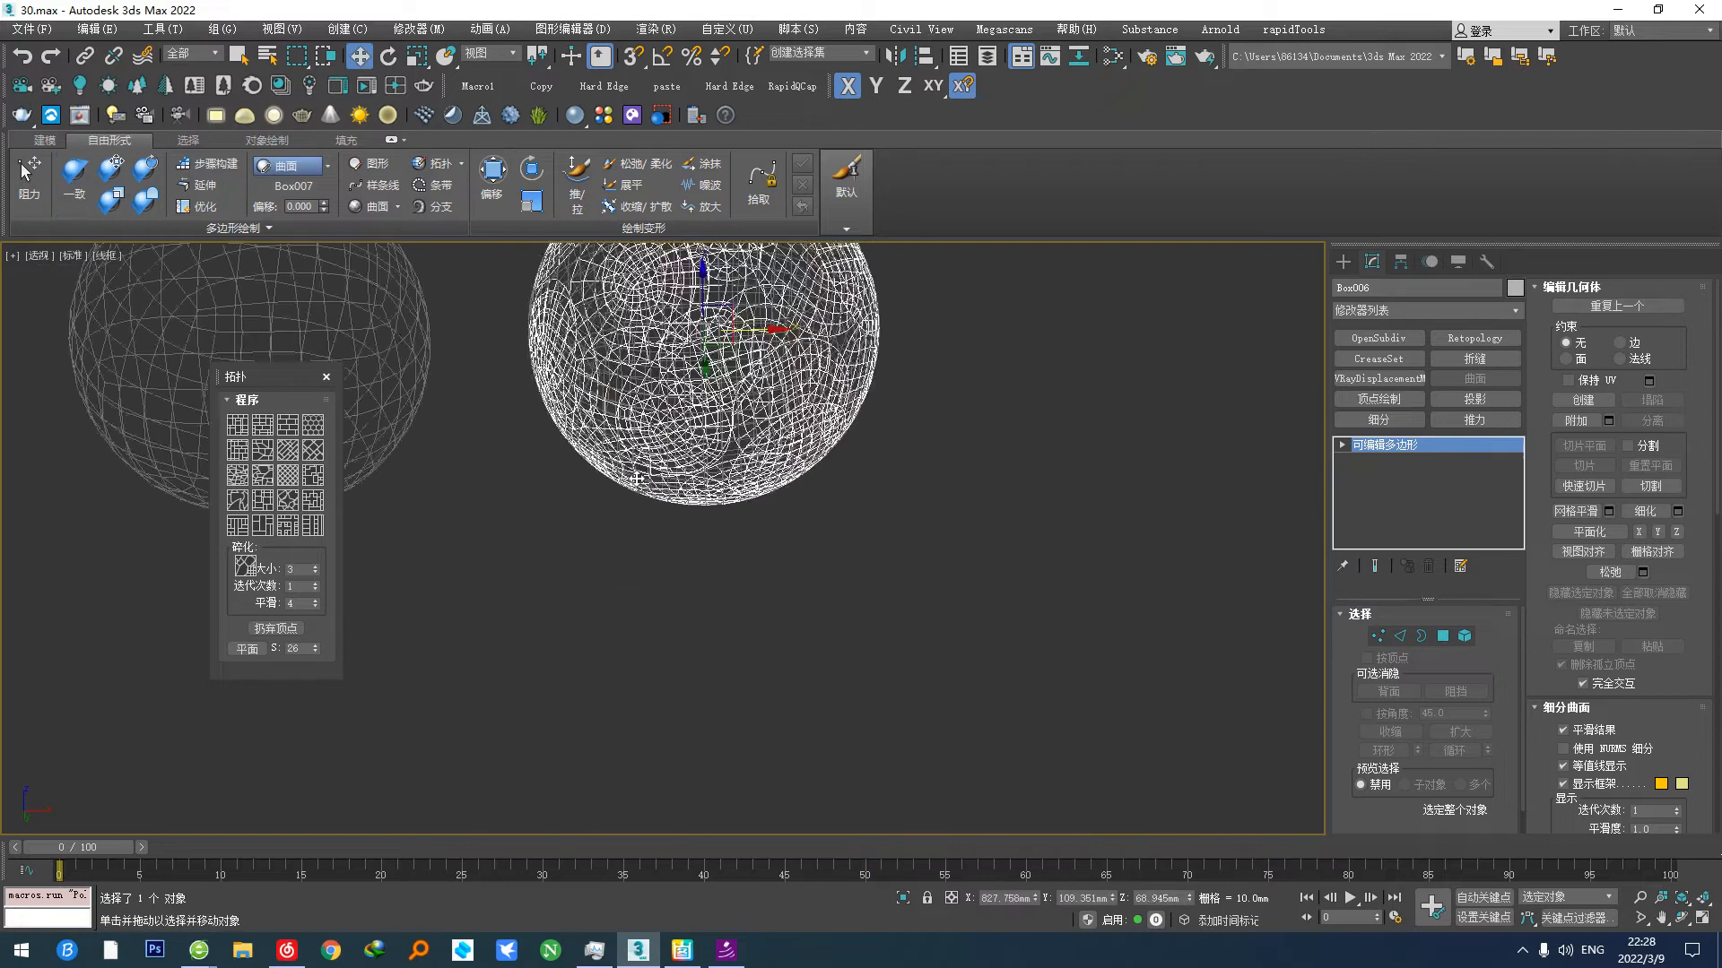
key("F3")
middle_click_drag(637, 480, 677, 558)
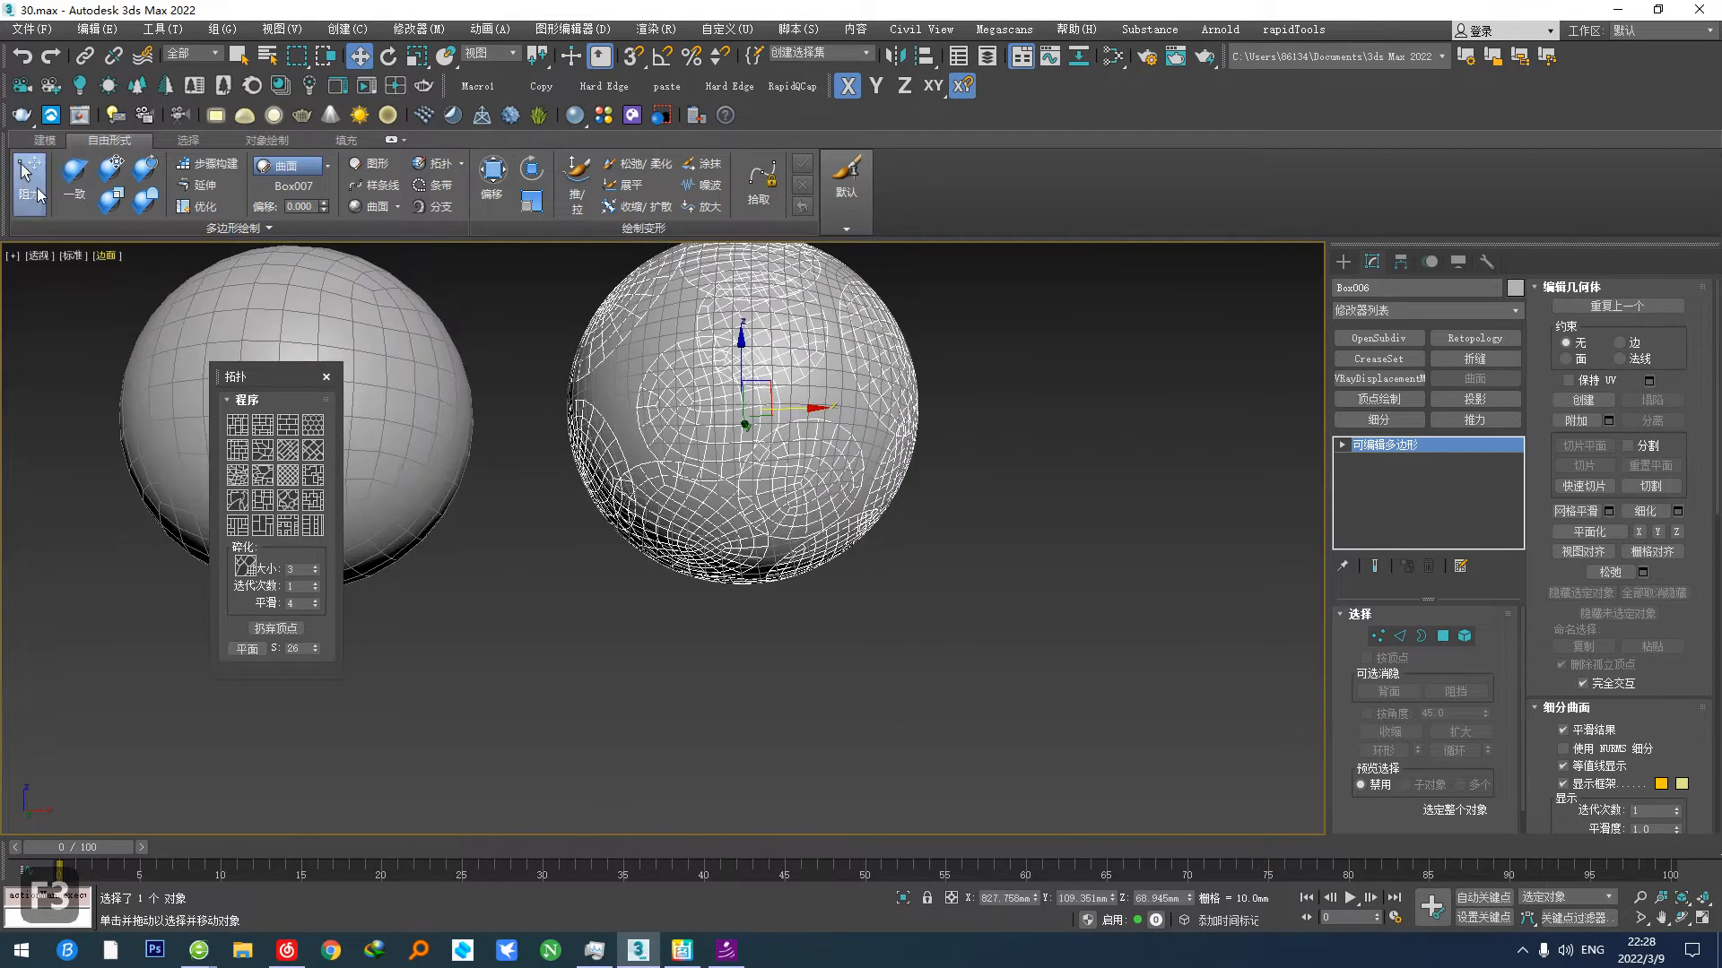
Step: Slide the front disc as a whole element across the sphere's surface with the freeform Drag tool in wireframe view
left_click(40, 193)
scroll(664, 486, "up", 3)
left_click_drag(738, 506, 648, 466)
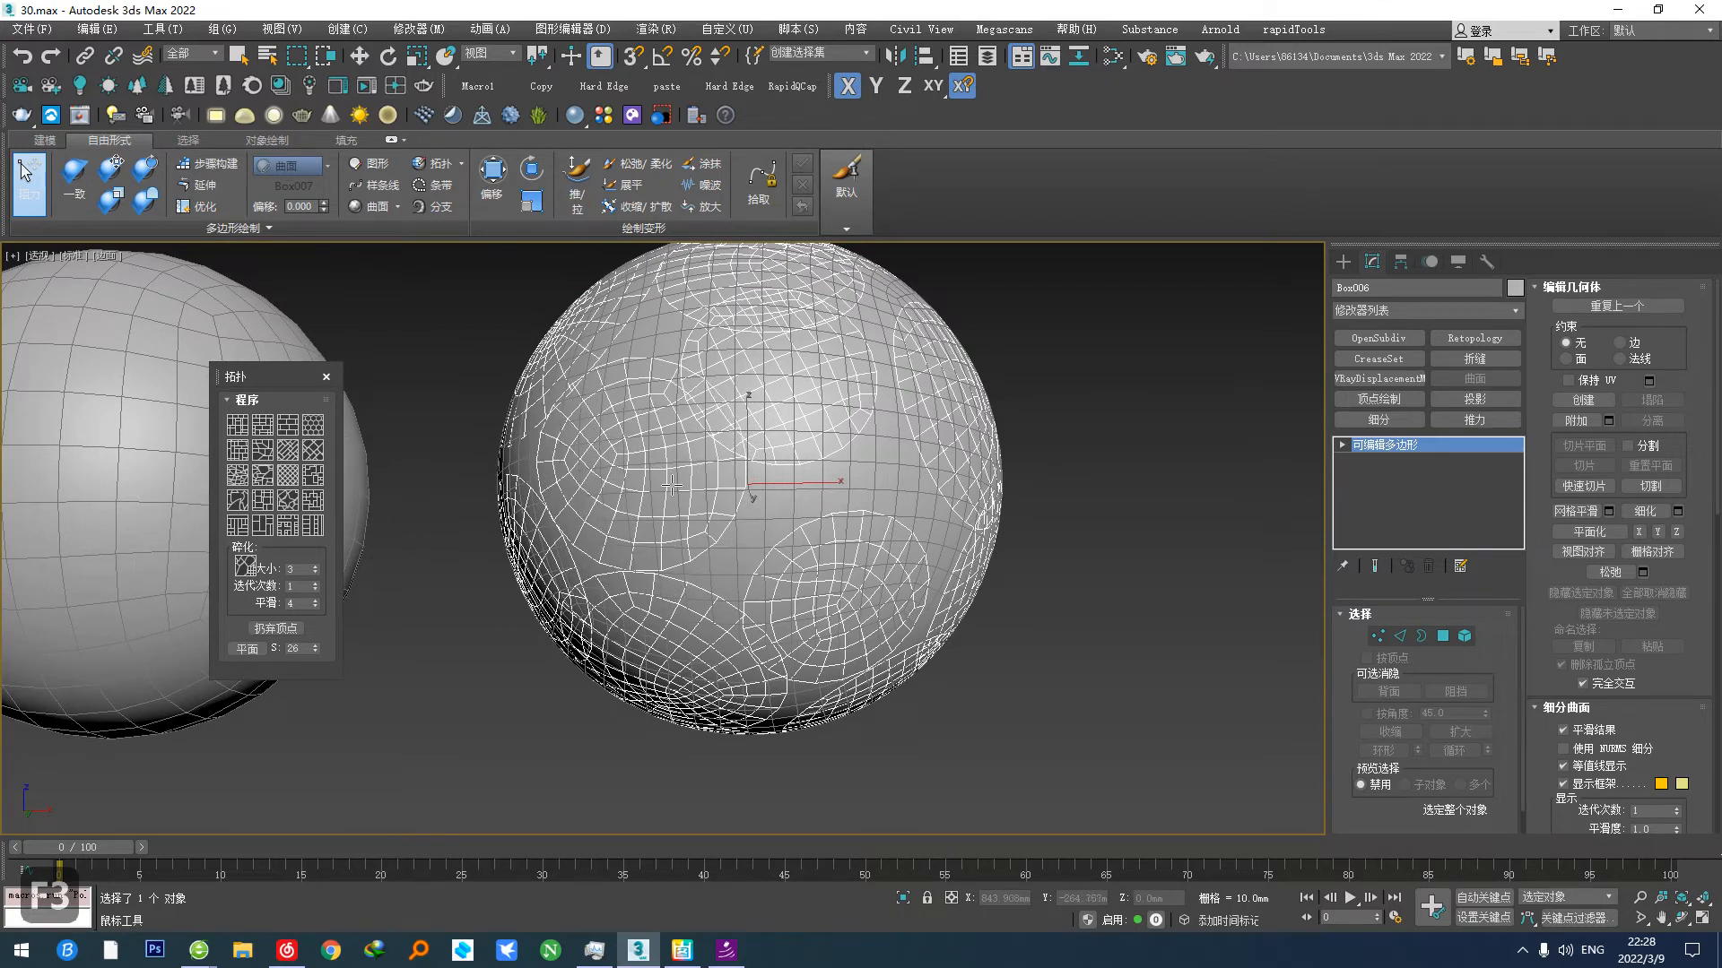
left_click(1444, 637)
middle_click_drag(664, 485, 663, 531)
key("x")
key("F3")
scroll(691, 511, "up", 4)
scroll(686, 518, "down", 2)
left_click_drag(826, 463, 890, 532, "ctrl+alt+shift")
middle_click_drag(890, 532, 818, 529)
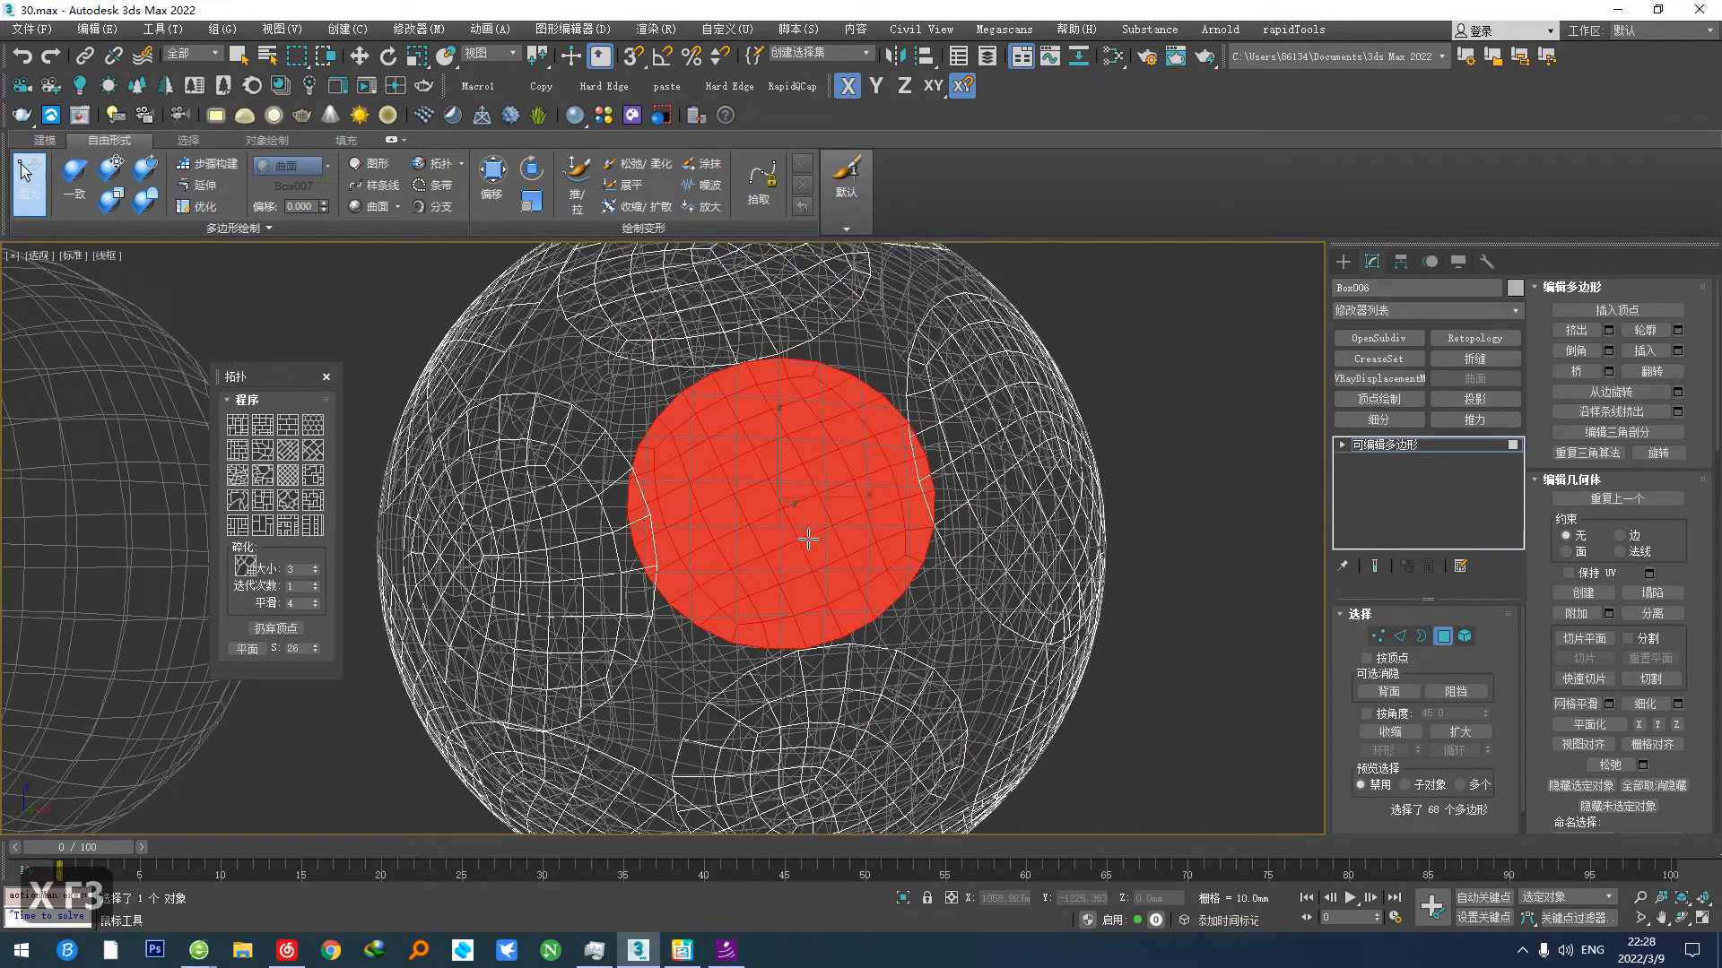
Step: Scale the front disc slightly about its center and regularize its outline
key("w")
key("r")
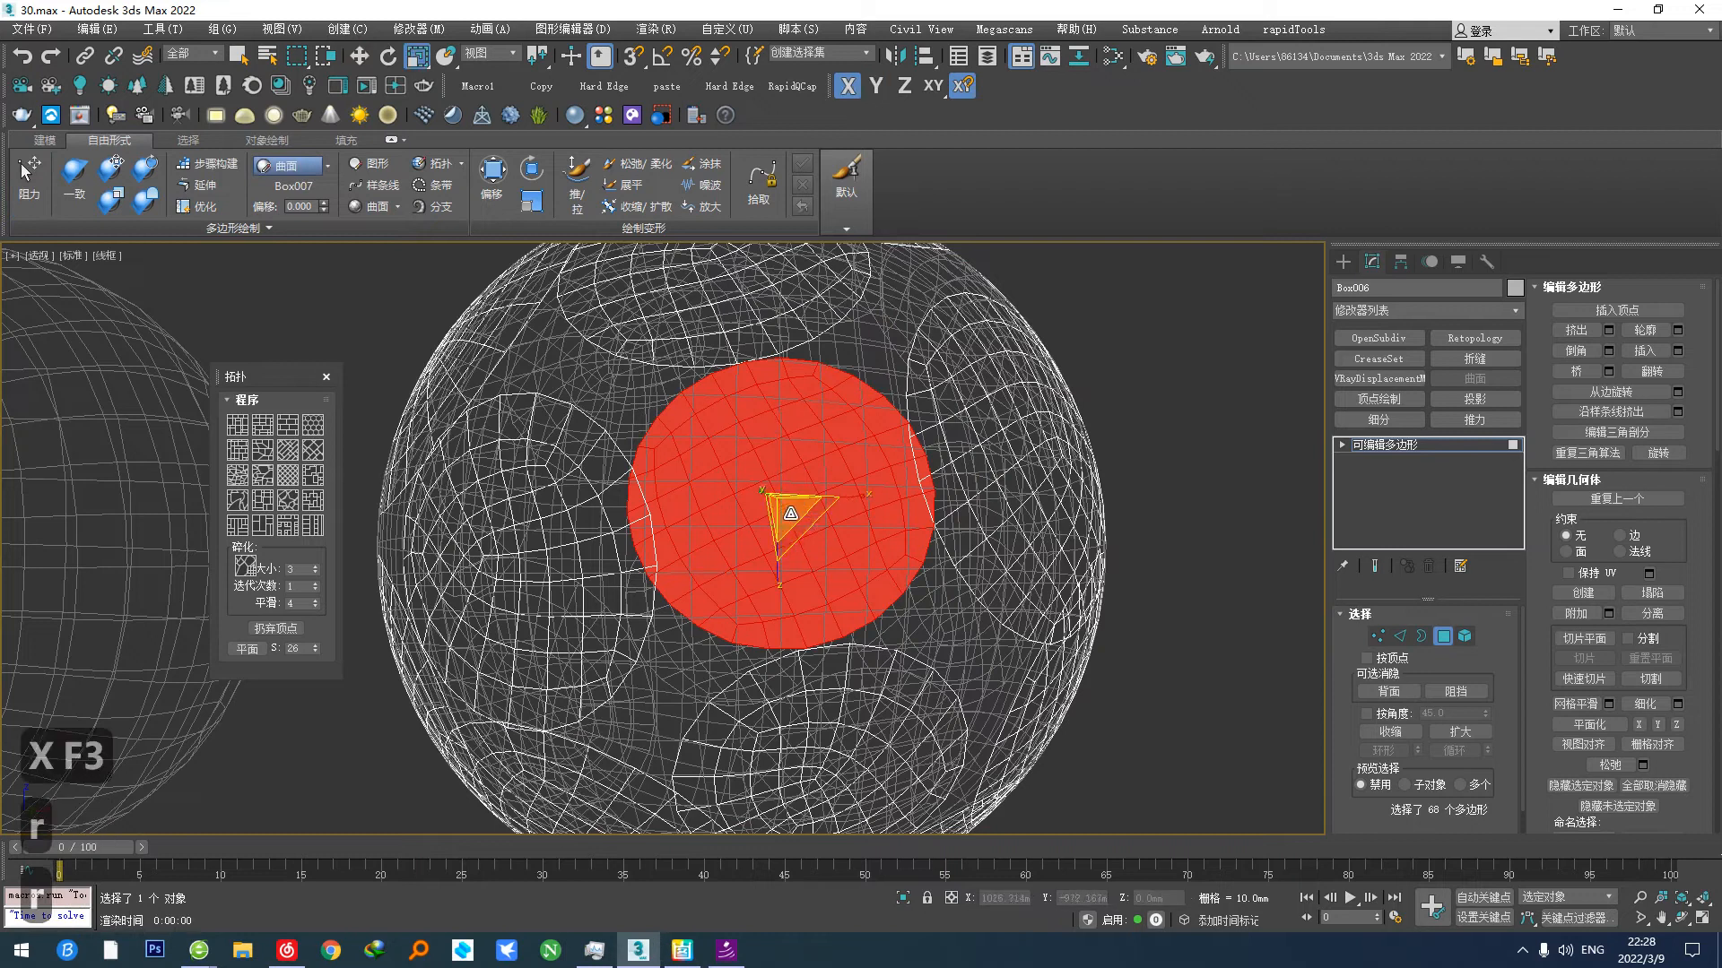
left_click_drag(790, 513, 790, 518)
key("shift+x")
scroll(831, 565, "down", 2)
middle_click_drag(820, 568, 723, 581, "alt")
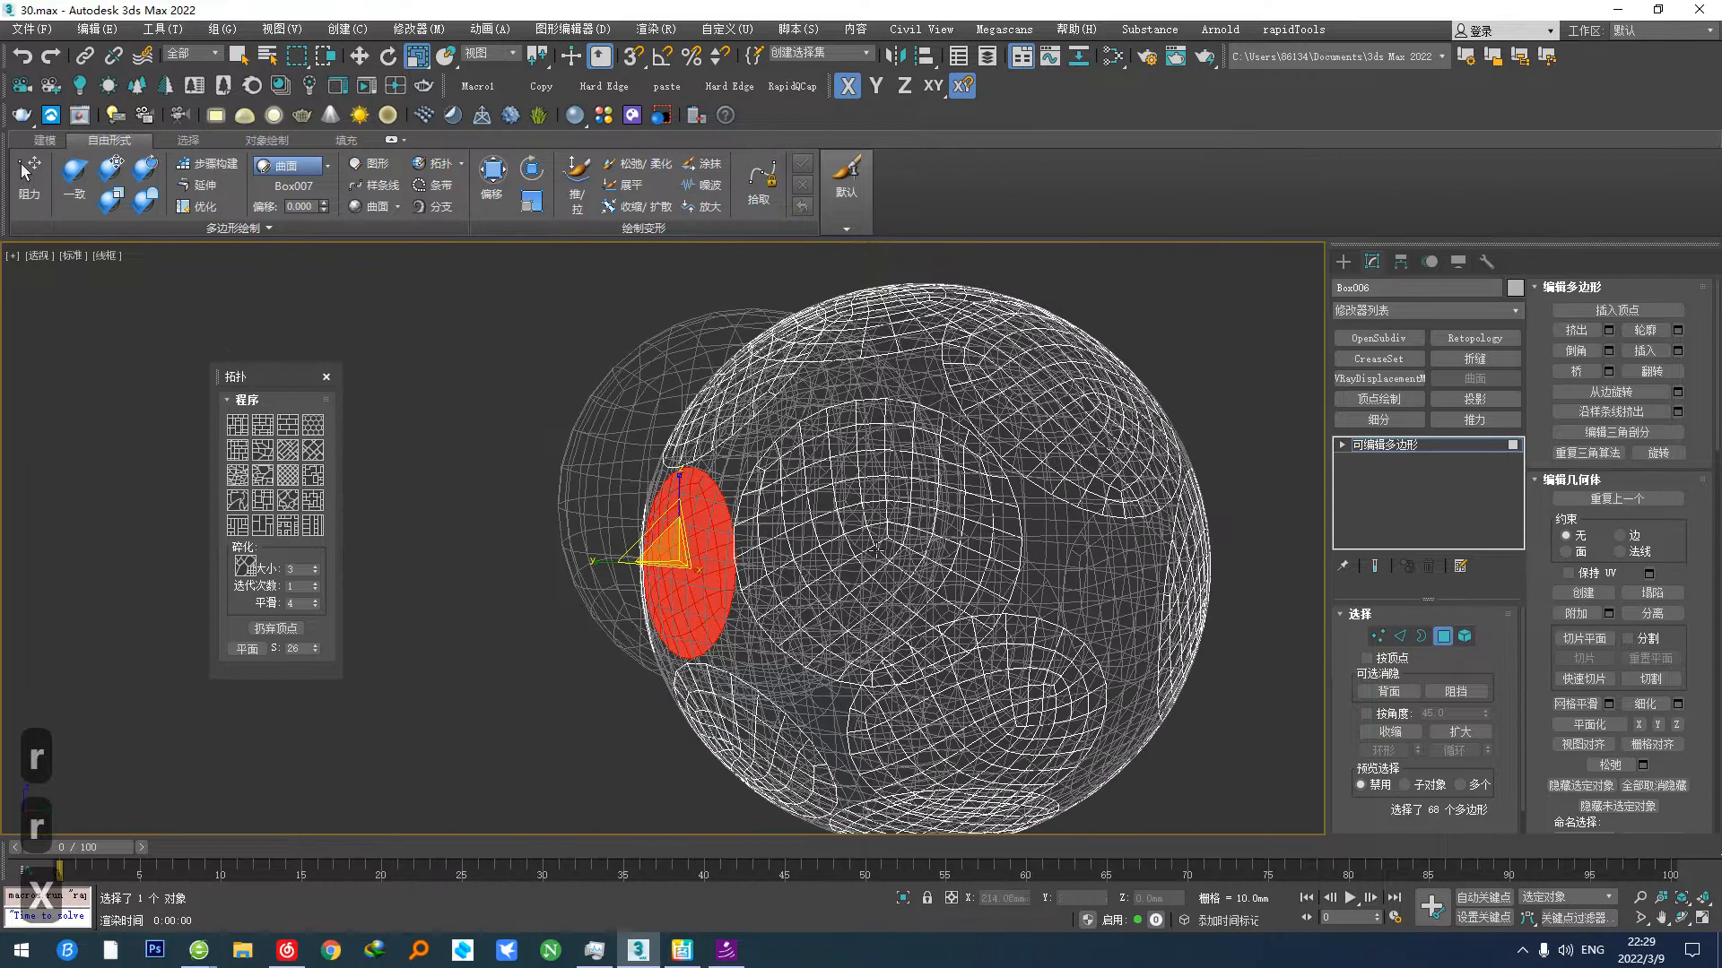
middle_click_drag(856, 554, 807, 551, "alt")
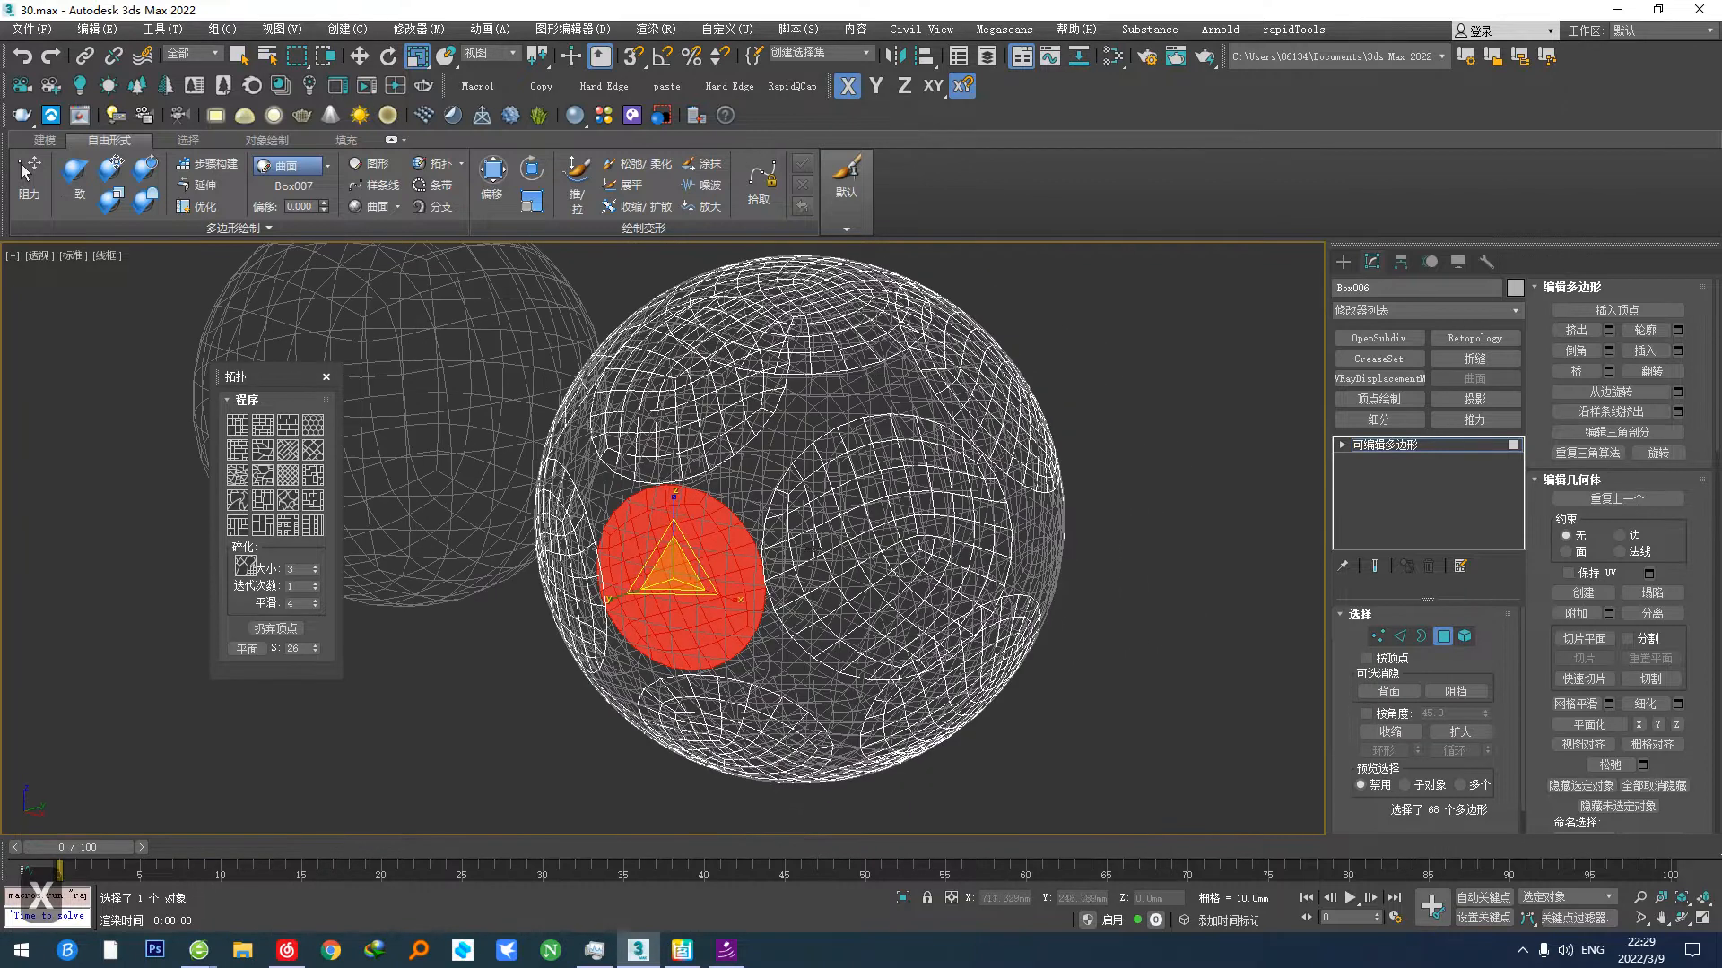
Step: Slide the neighboring discs one by one along the sphere's surface toward tangency, regularizing their outlines
key("q")
left_click_drag(917, 548, 890, 517, "ctrl+alt+shift")
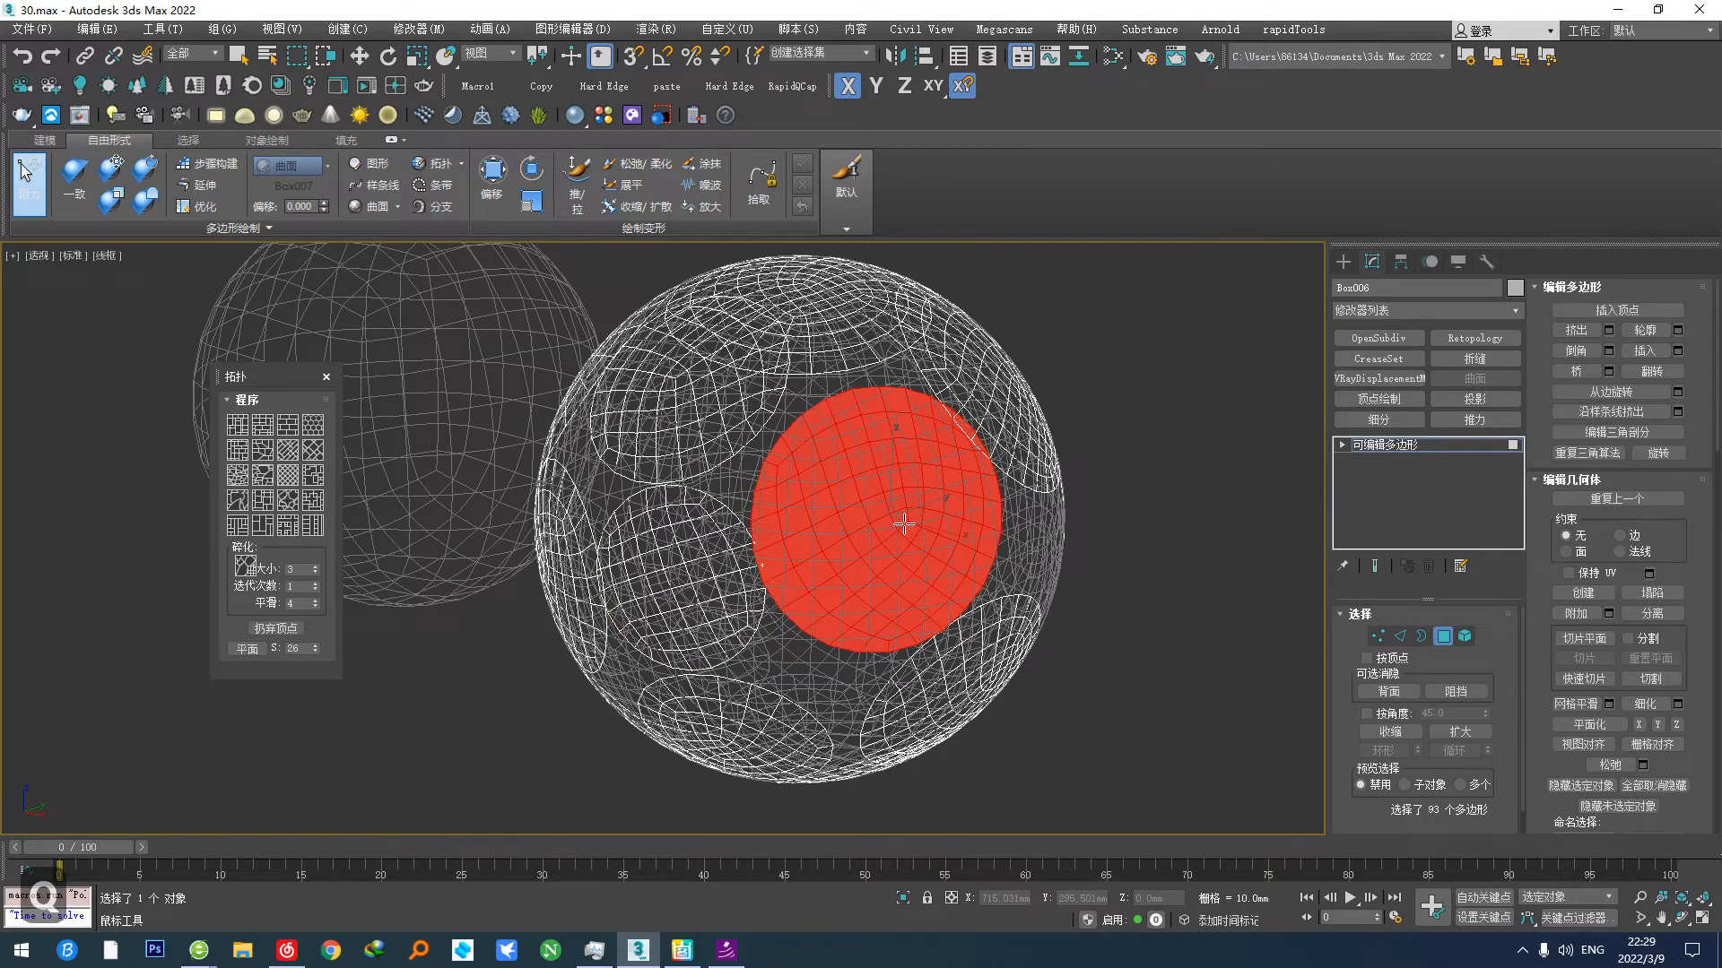
scroll(906, 536, "down", 2)
middle_click_drag(905, 536, 904, 466, "alt")
middle_click_drag(820, 689, 849, 544)
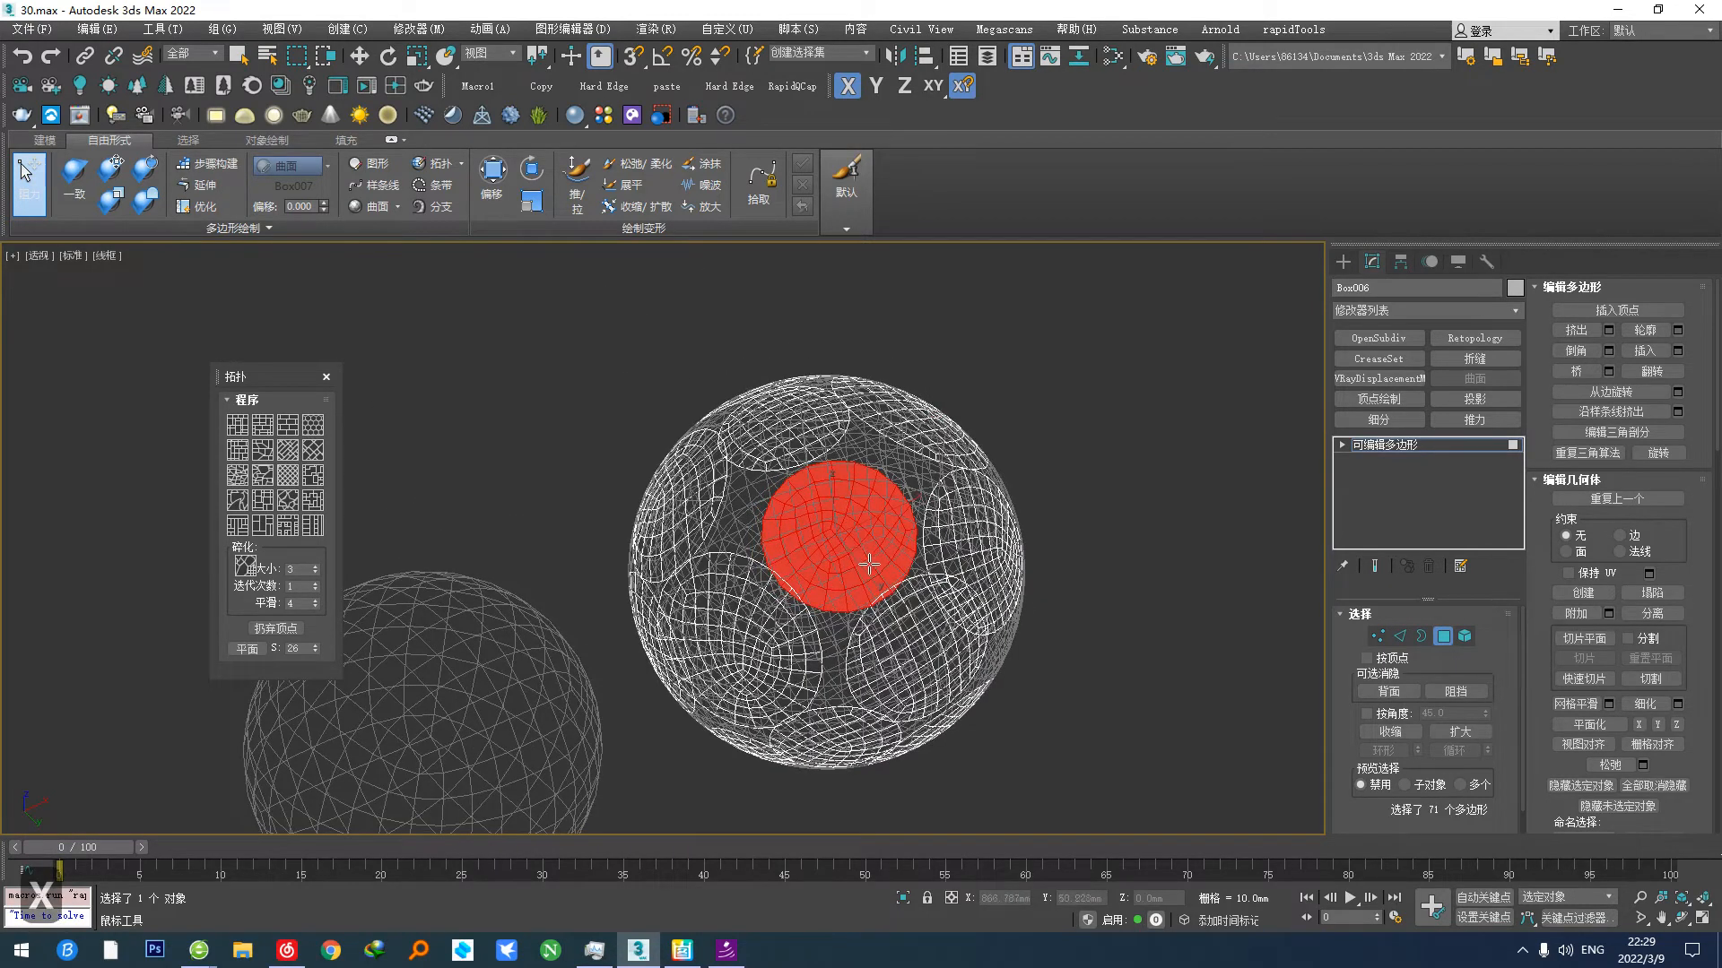
middle_click_drag(869, 563, 849, 529)
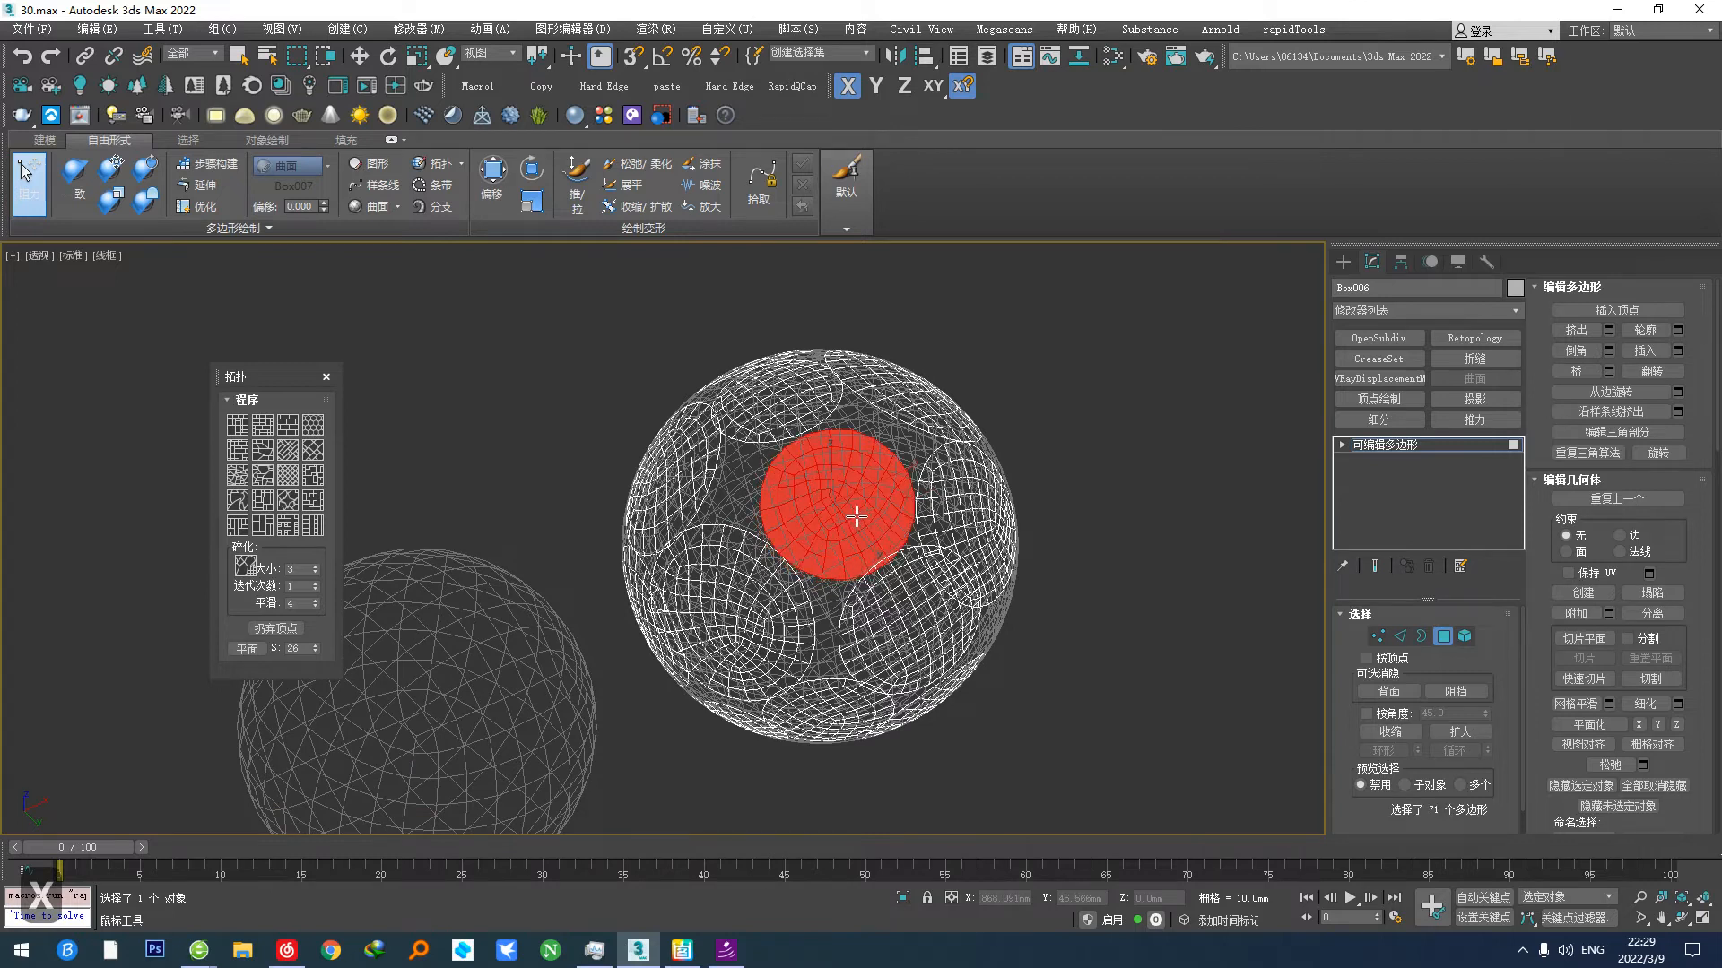
middle_click_drag(866, 594, 816, 505, "alt")
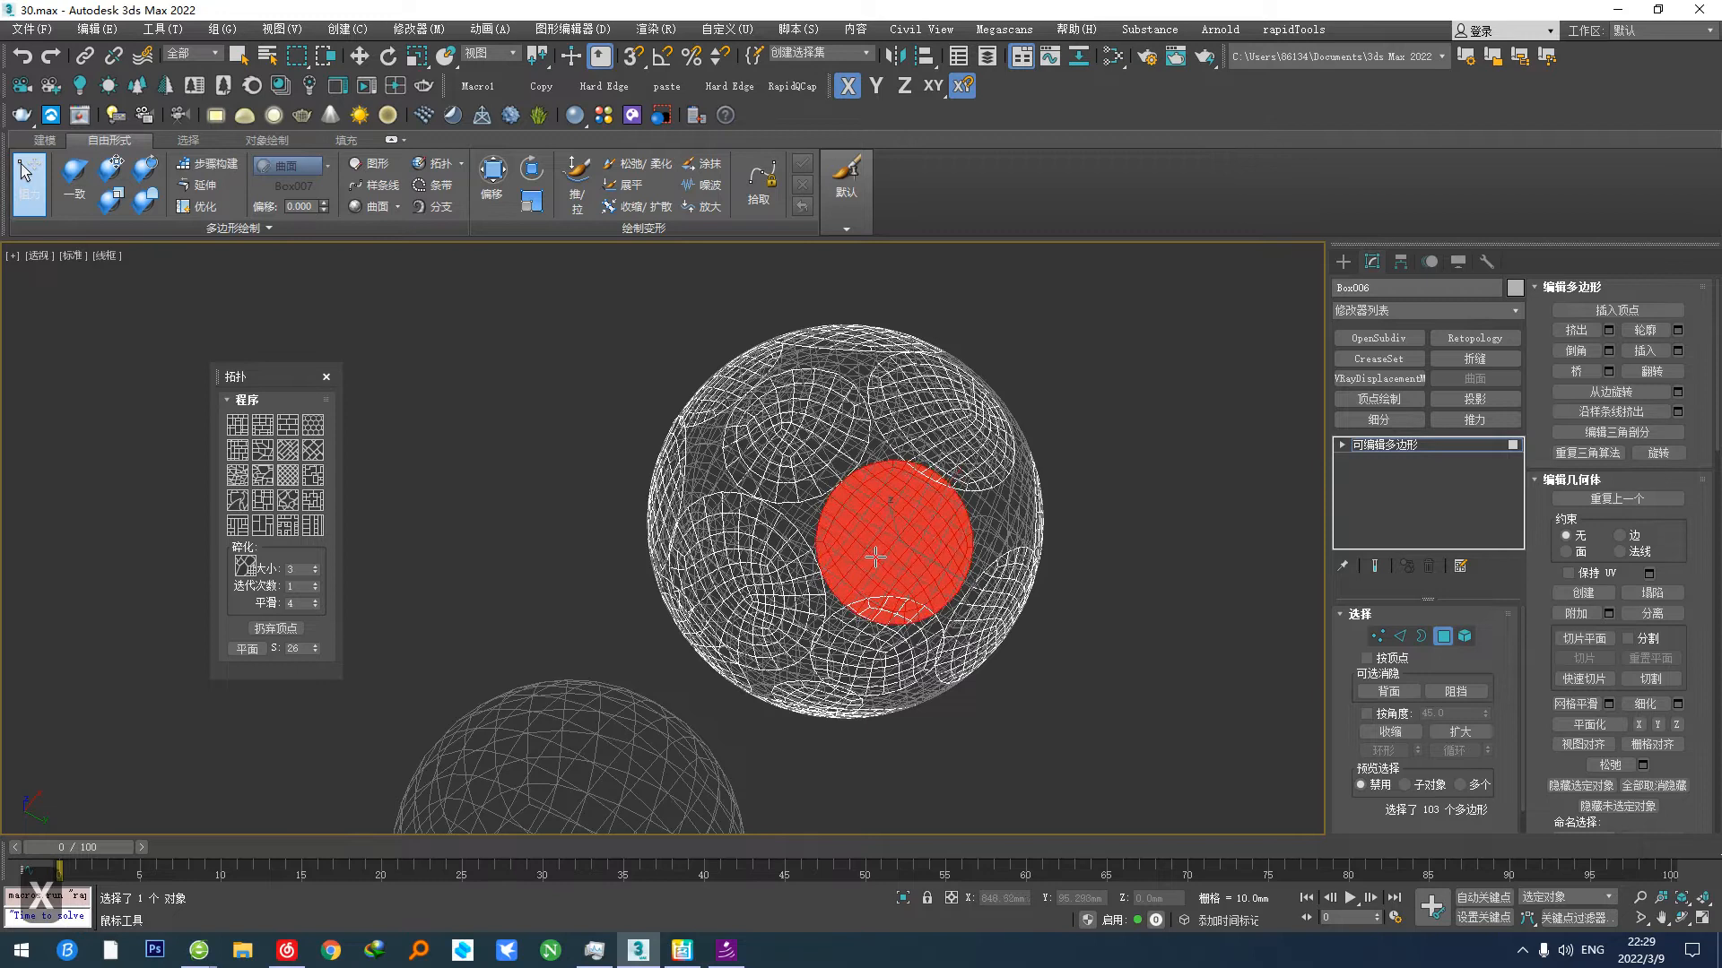
middle_click_drag(912, 563, 848, 682, "alt")
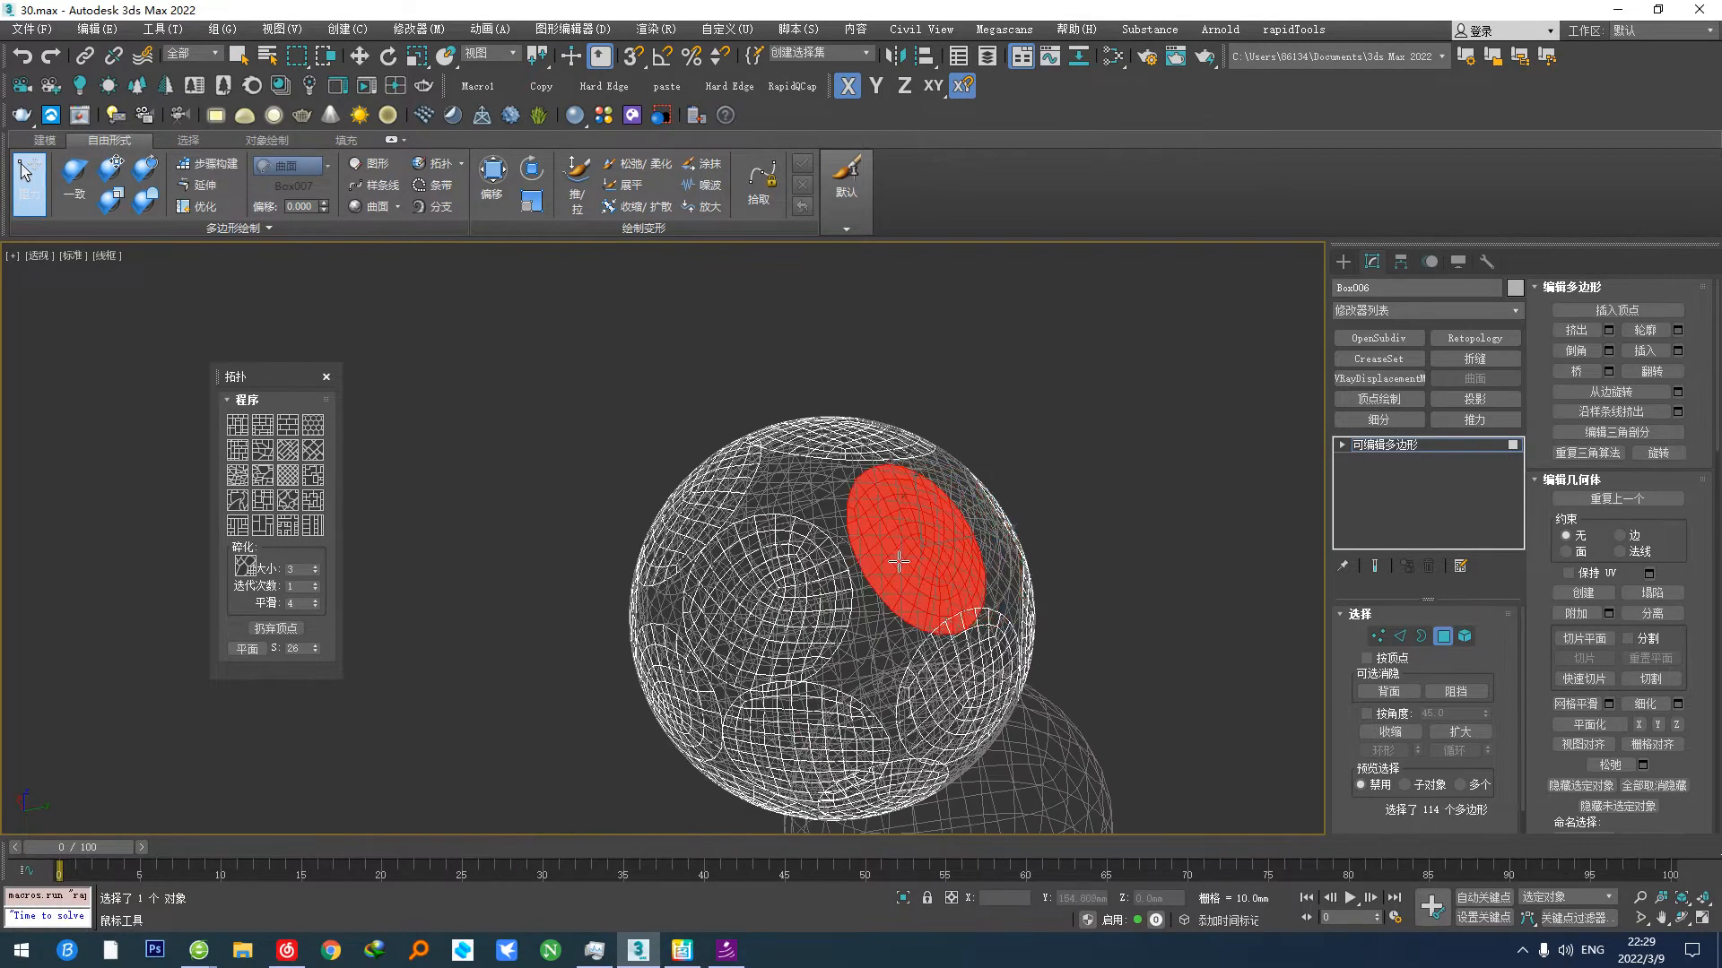
Step: Relax and regularize the 114-polygon disc and scale it to 106 percent
middle_click_drag(967, 567, 913, 614, "alt")
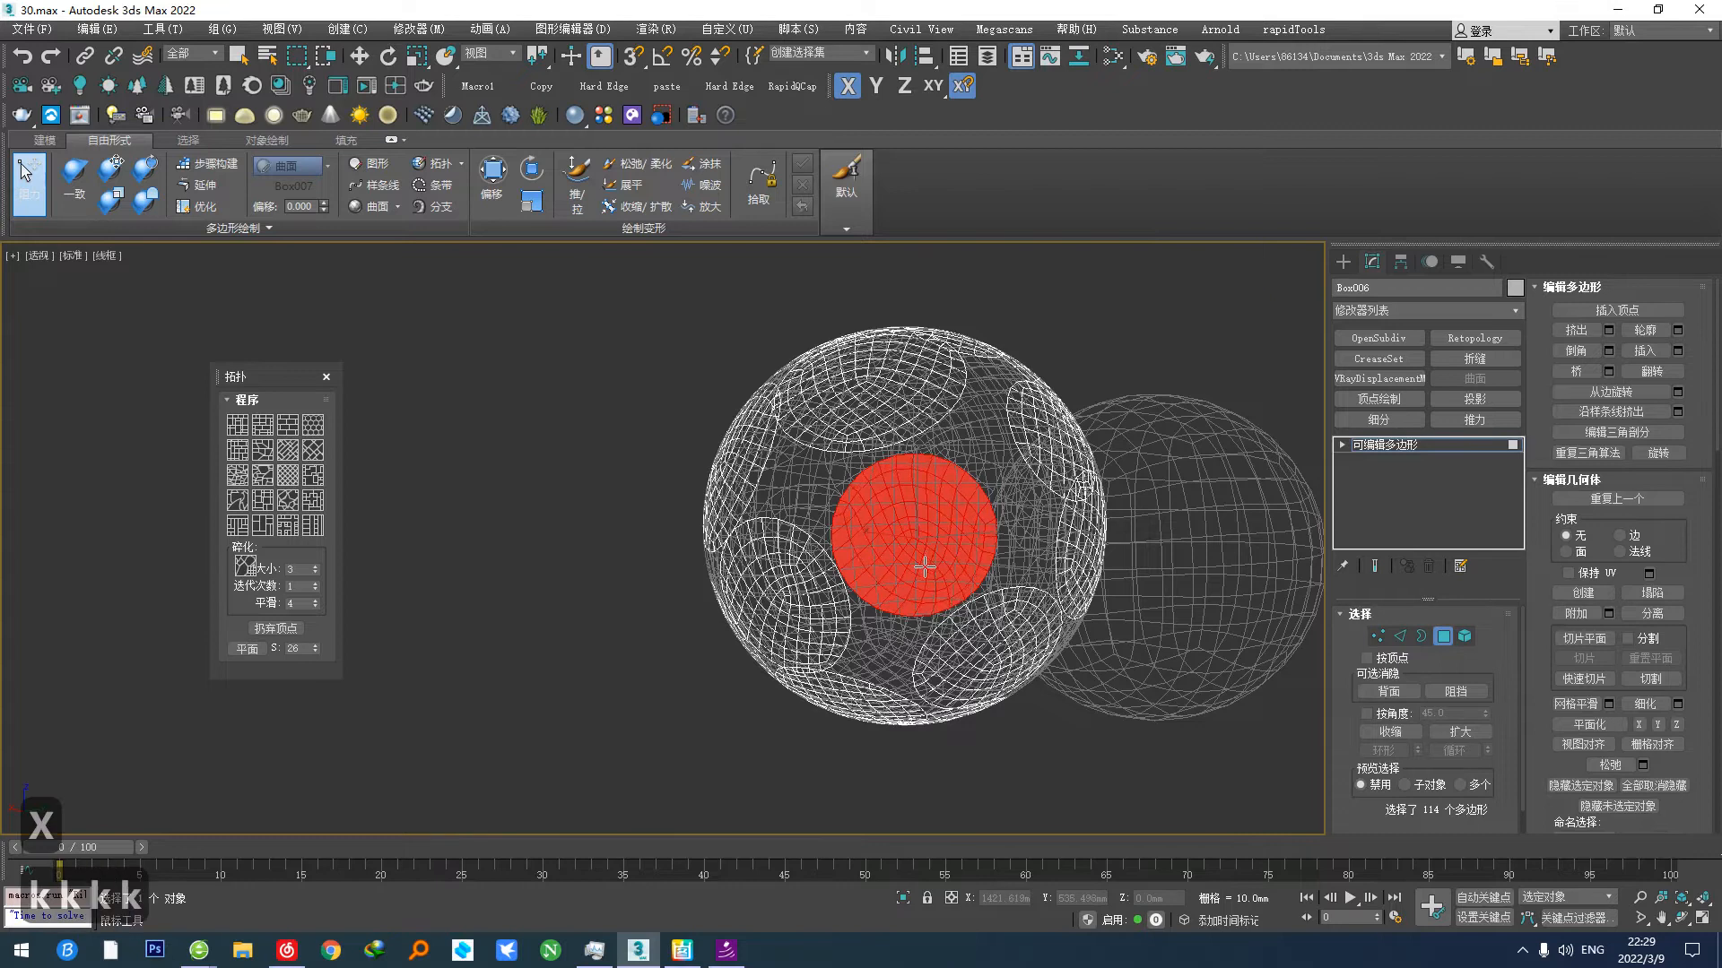
middle_click_drag(926, 562, 916, 473, "ctrl+alt")
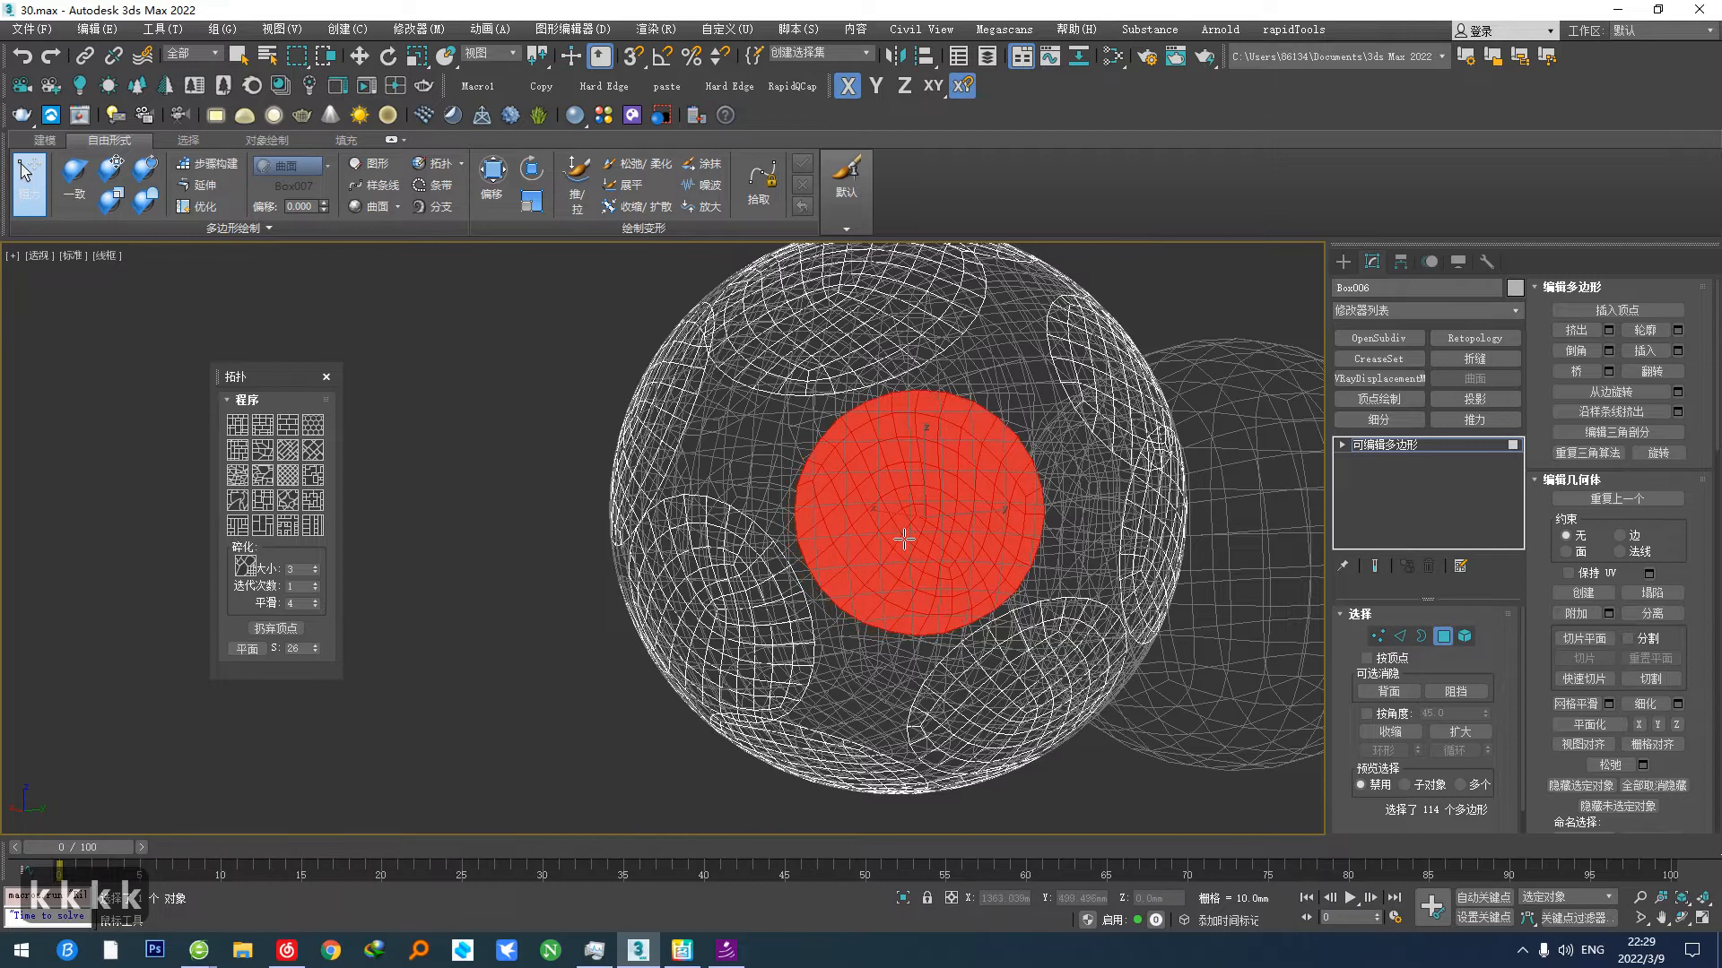
key("r")
left_click_drag(926, 524, 926, 515)
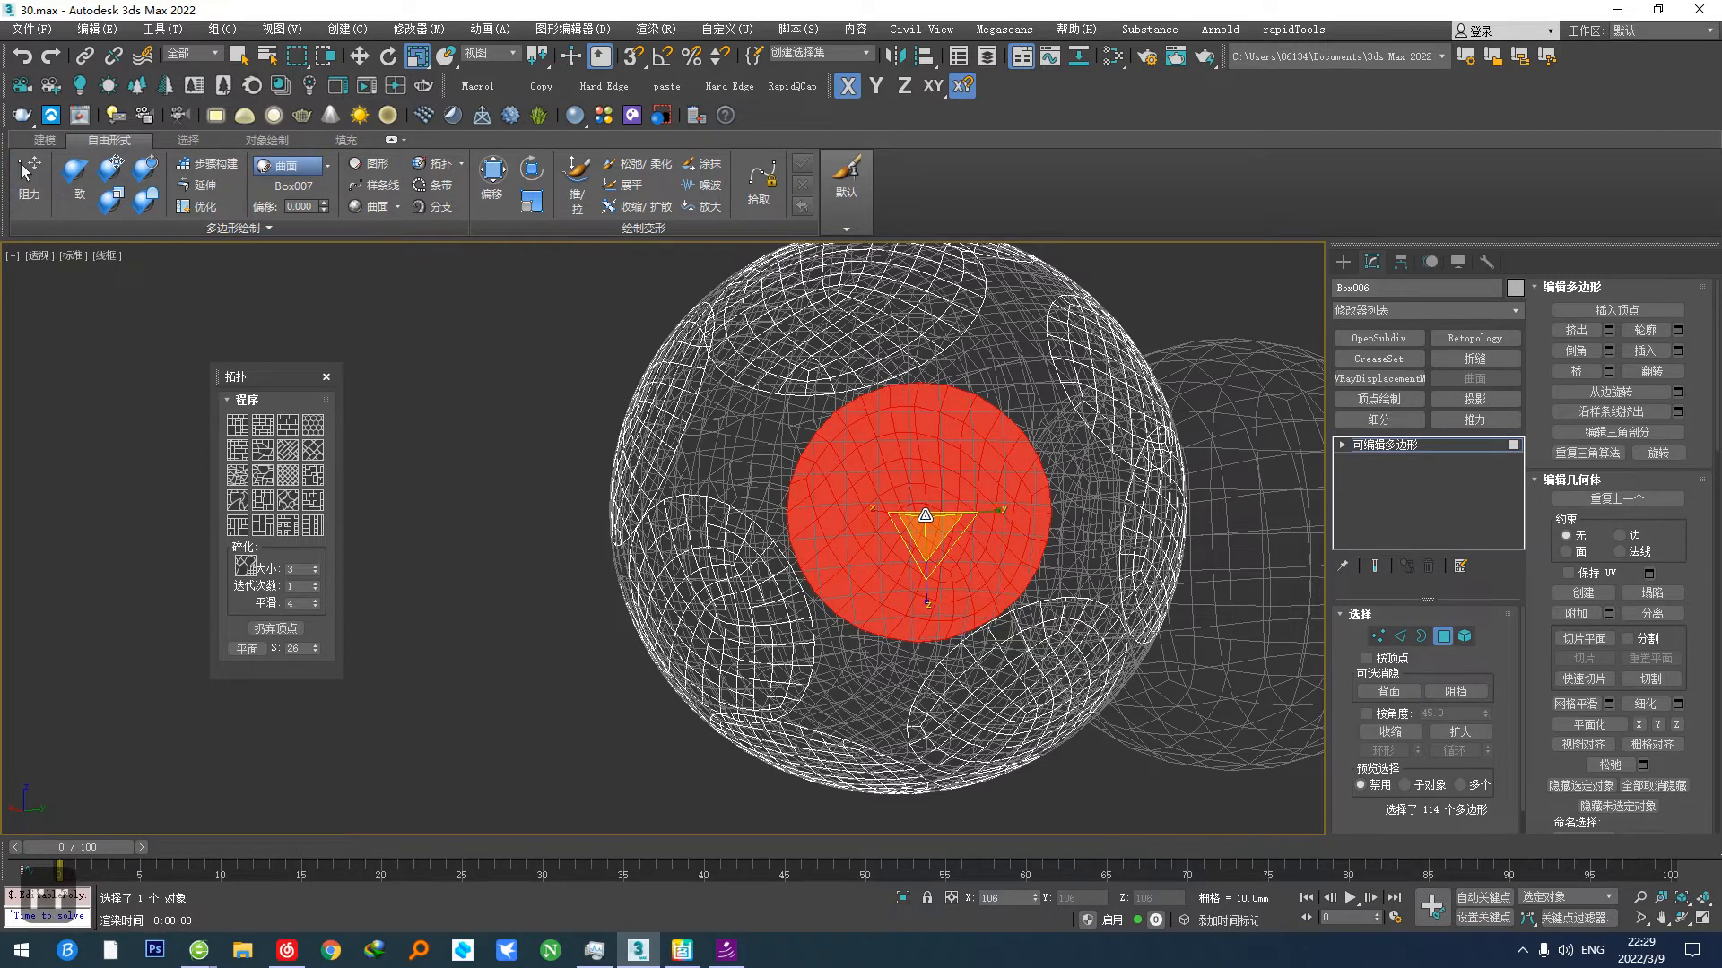
Step: Slide the large 124-polygon disc along the sphere's surface with the freeform Drag tool
middle_click_drag(909, 516, 829, 524, "alt")
key("shift+q")
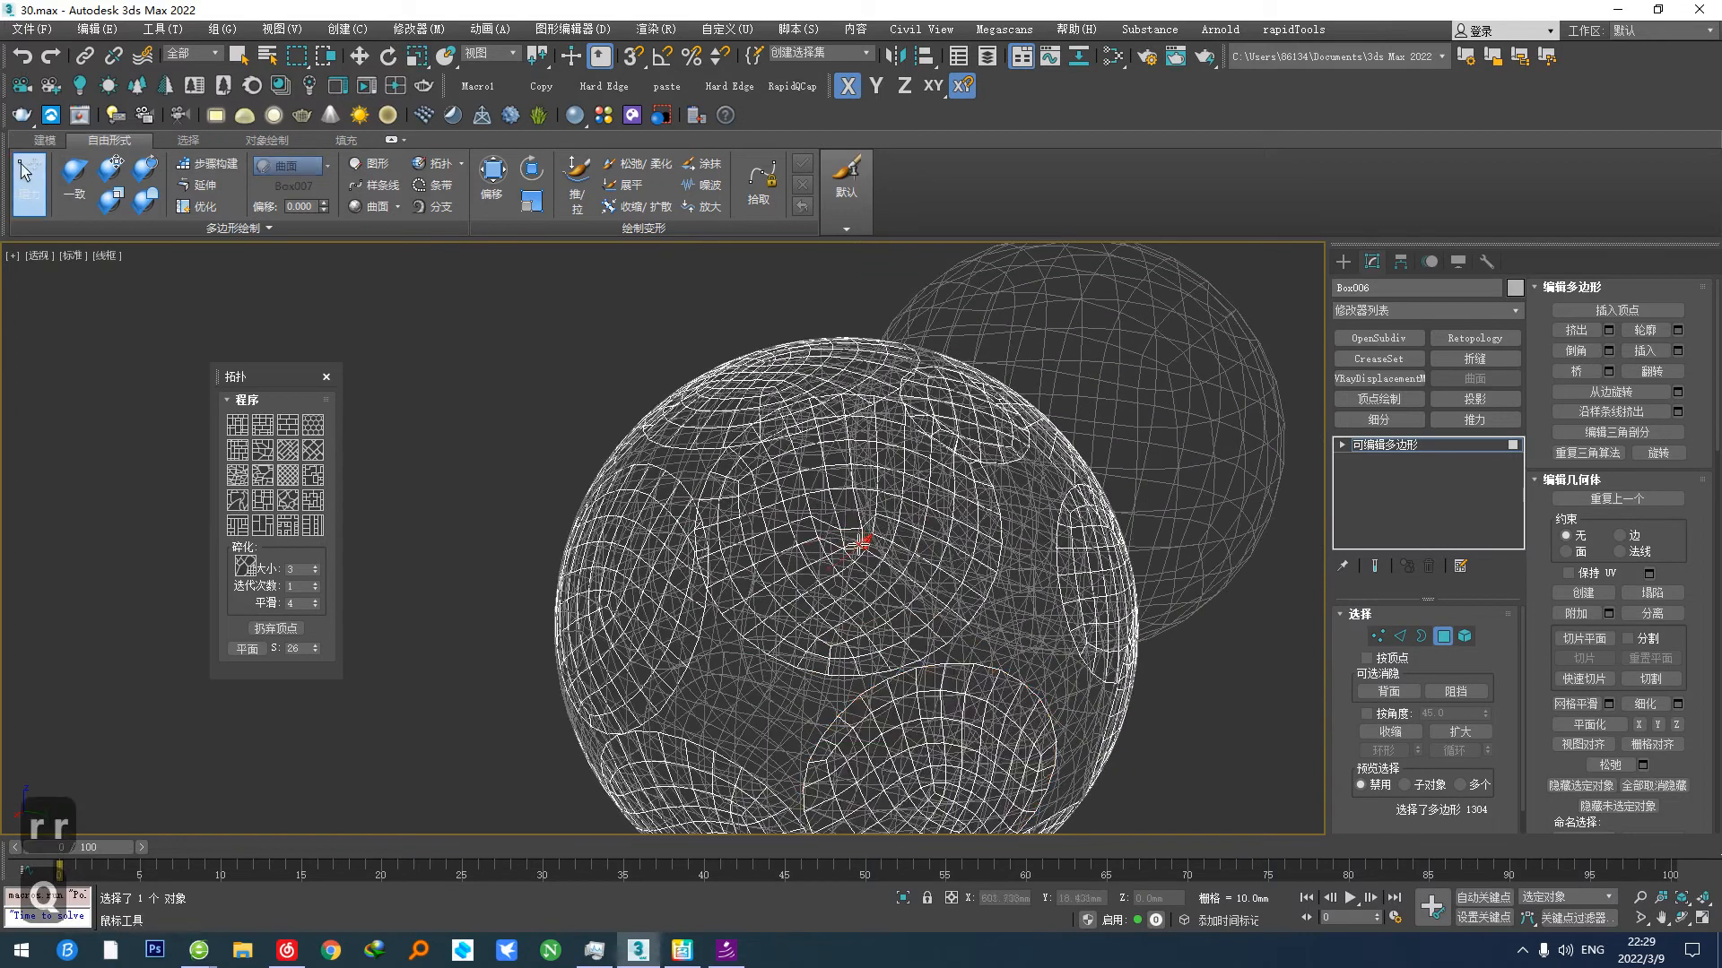
left_click_drag(844, 518, 854, 533, "ctrl+alt+shift")
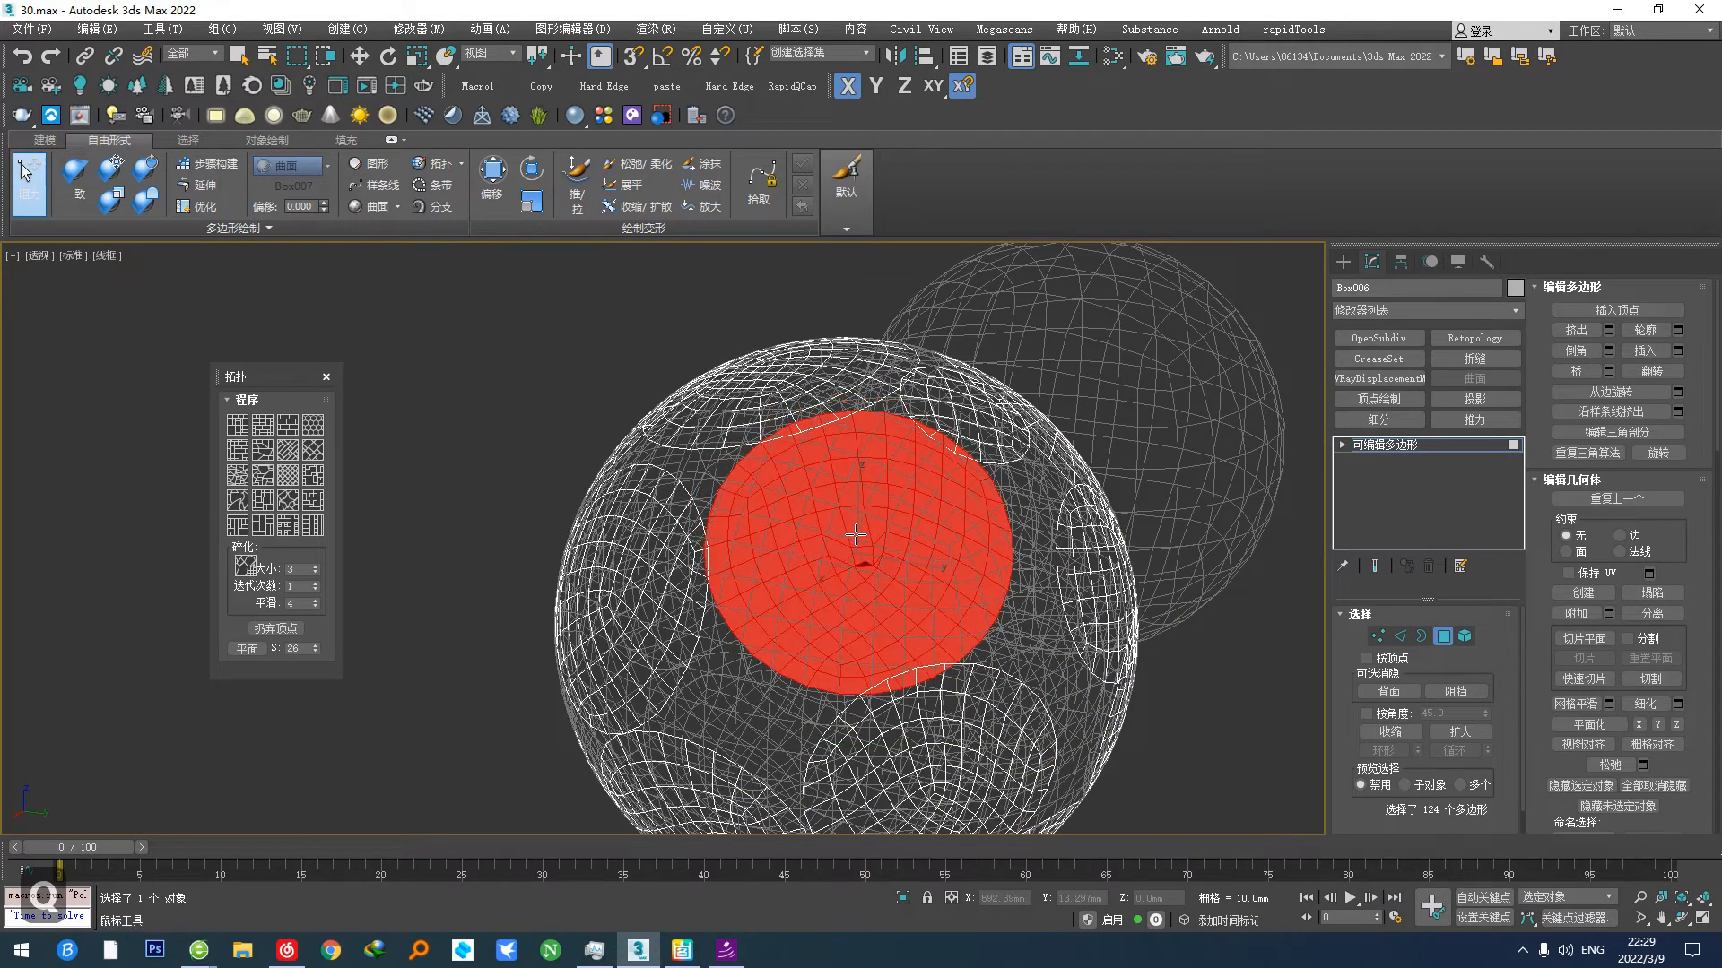
Step: Relax and regularize the 124-polygon disc into an even circle and adjust its size
key("k")
key("k")
key("k")
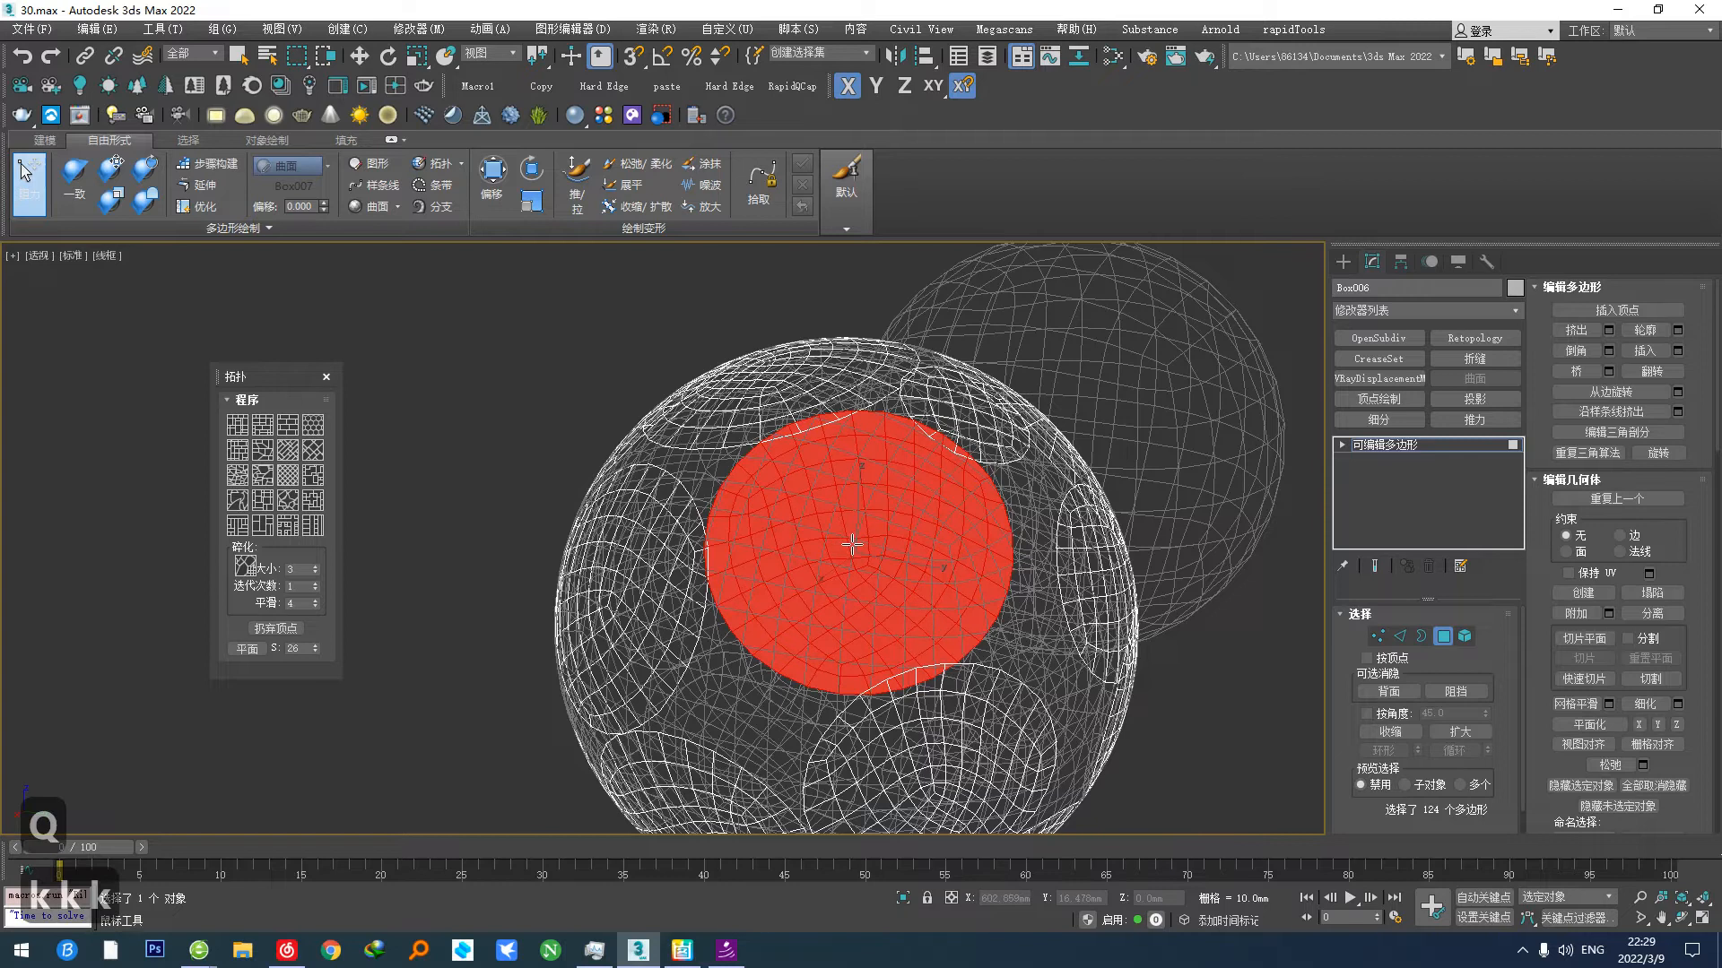
key("shift+x")
middle_click_drag(857, 554, 845, 574)
key("r")
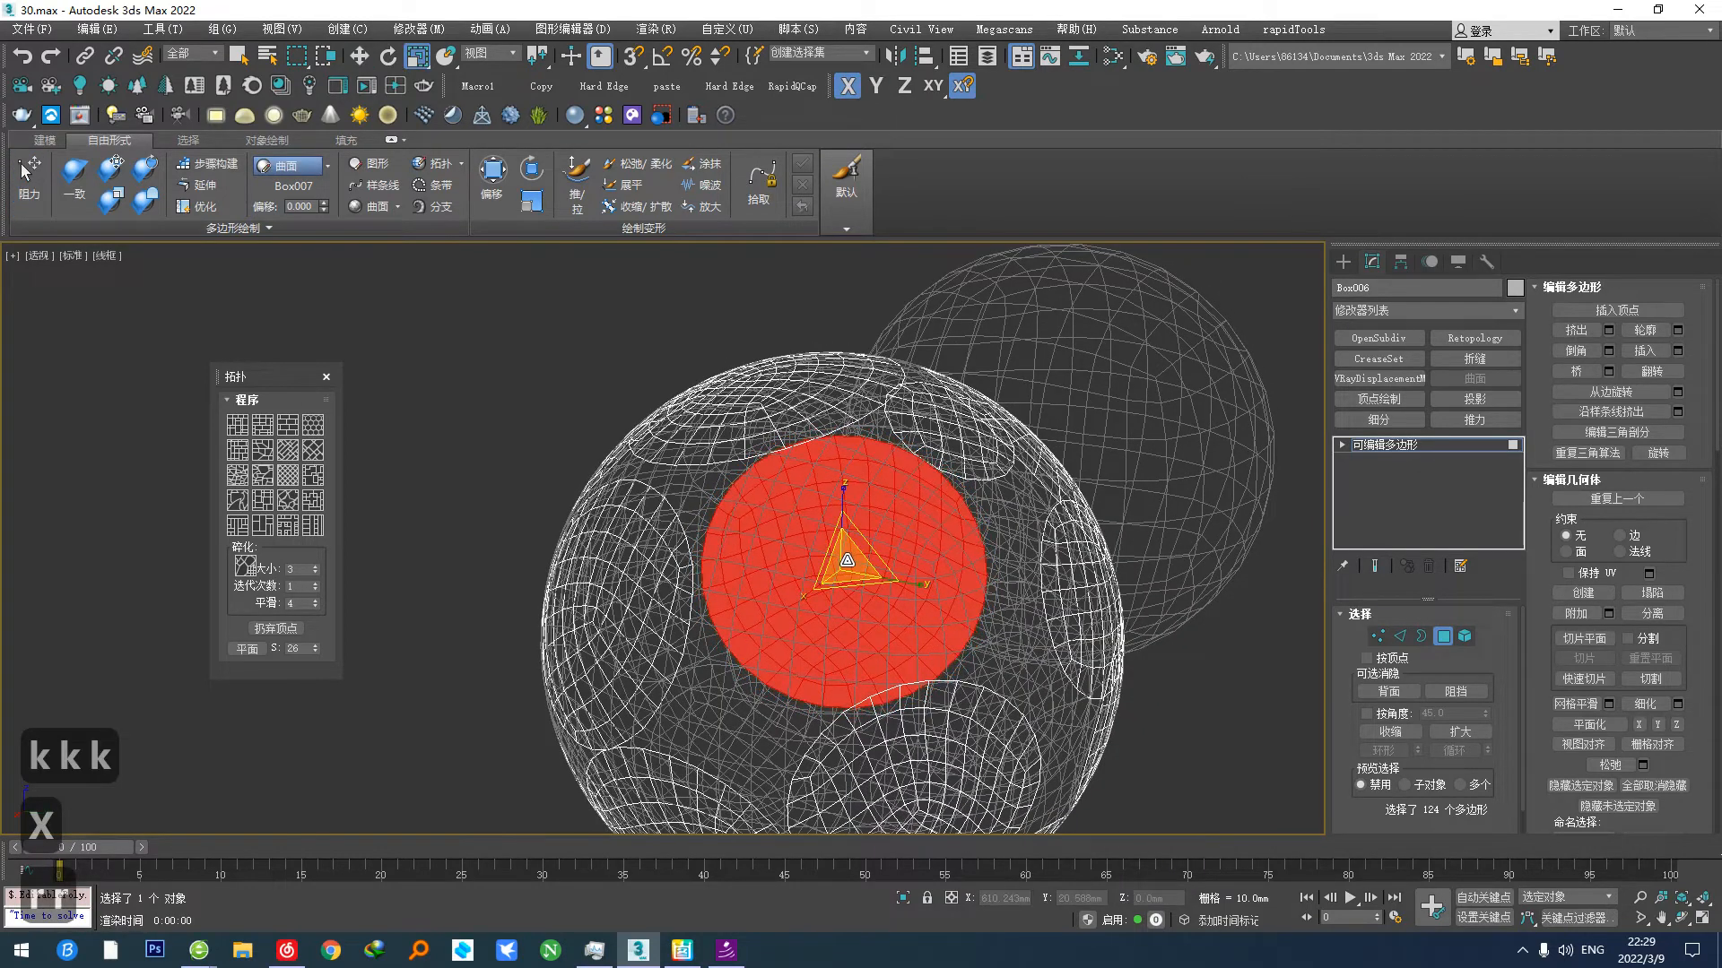
Step: Pick the small 32-polygon disc with the freeform Drag tool and slide it along the sphere's surface
key("q")
left_click(27, 172)
middle_click_drag(833, 578, 769, 618, "alt")
scroll(770, 619, "up", 3)
double_click(957, 562)
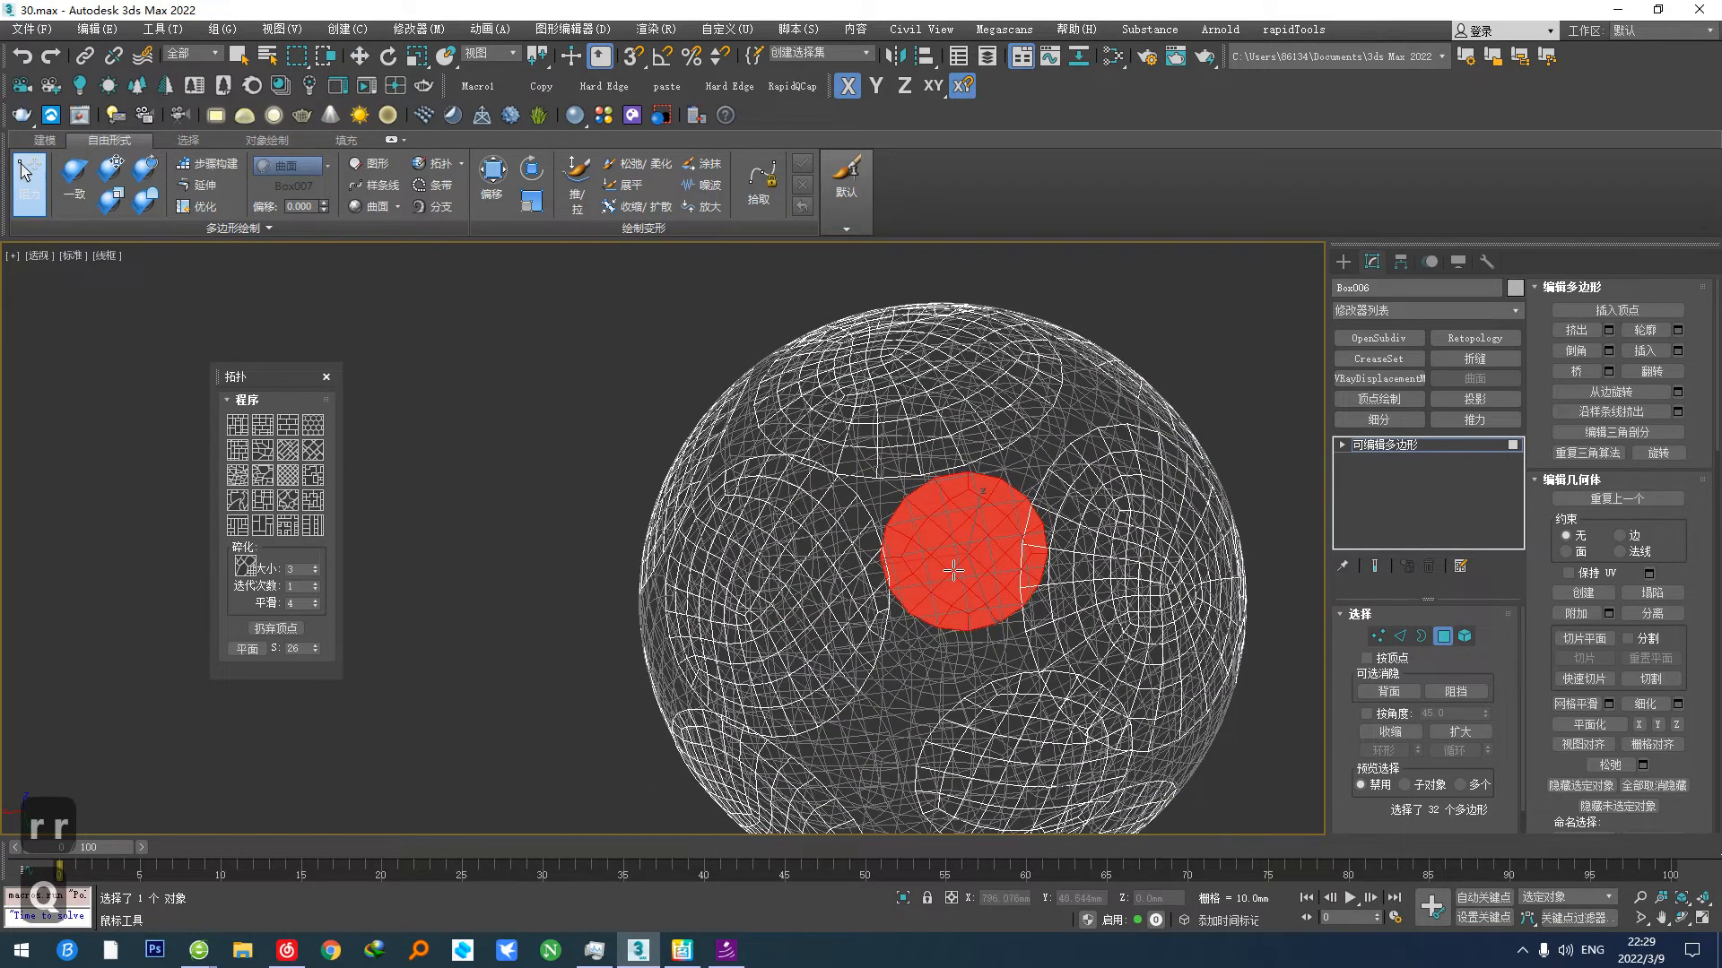
key("x")
Step: Slide the large 142-polygon disc along the sphere toward its neighbors and adjust its size
middle_click_drag(958, 570, 834, 576, "alt")
double_click(915, 636)
left_click_drag(916, 636, 954, 603)
middle_click_drag(956, 604, 979, 626, "alt")
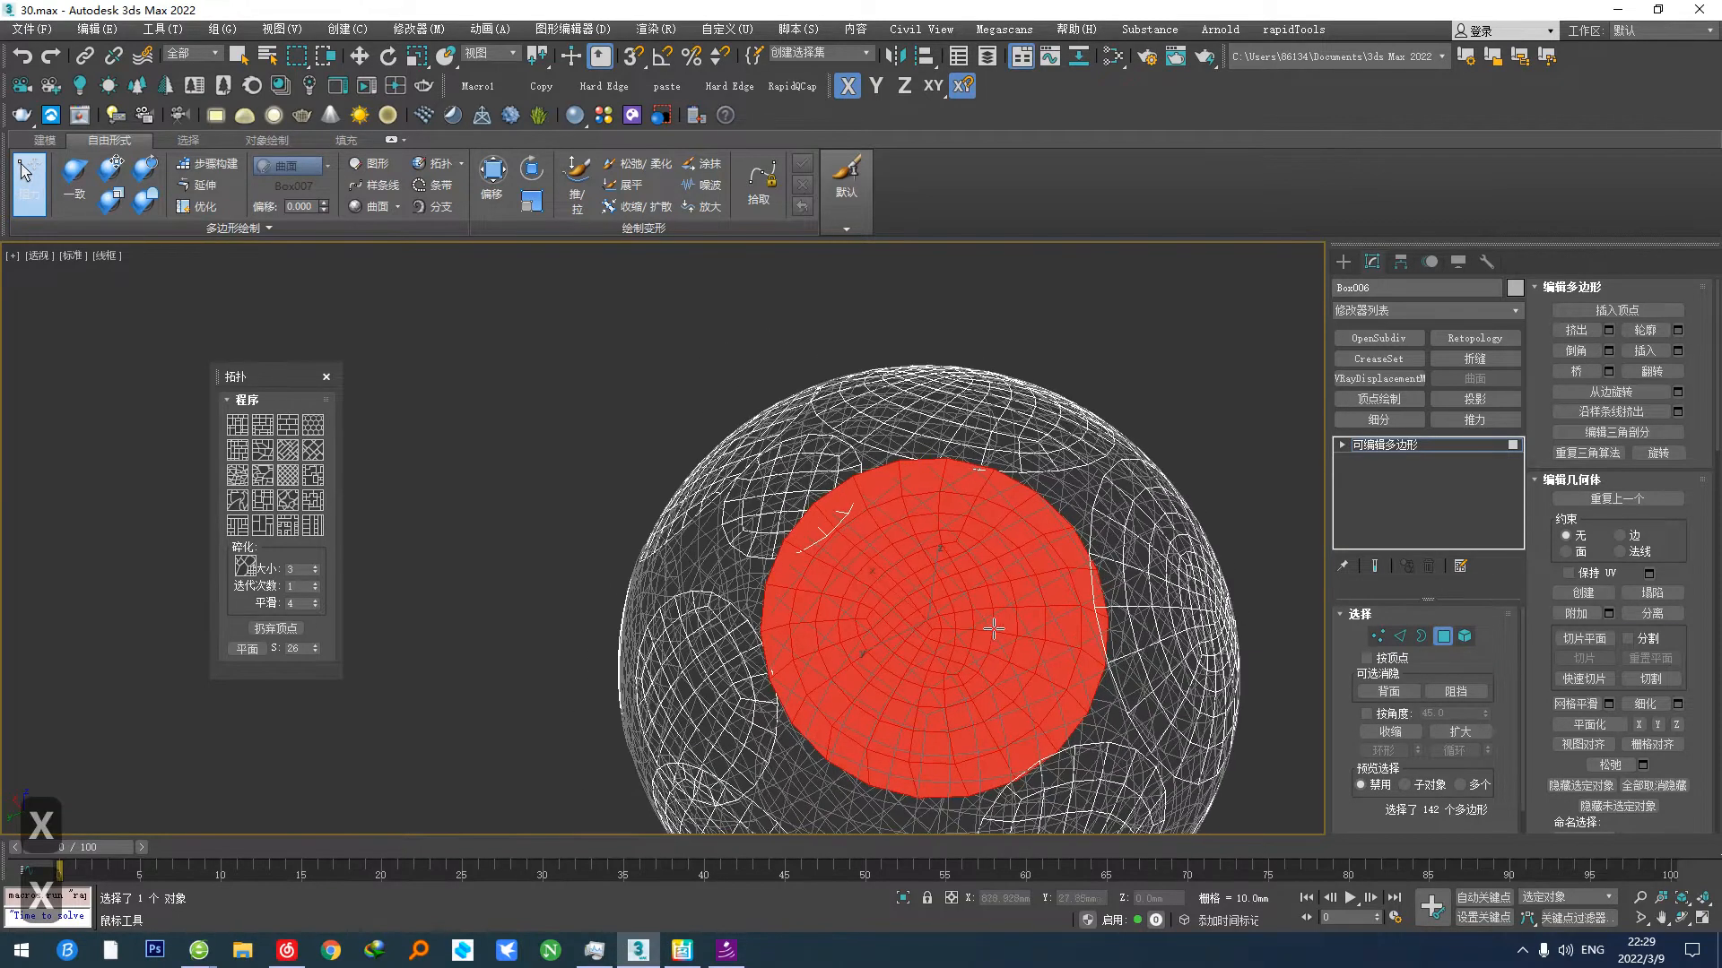
key("r")
left_click_drag(915, 626, 921, 626)
middle_click_drag(933, 627, 1013, 628, "alt")
Step: Slide the small 32-polygon disc between its larger neighbors and scale it as a whole element
key("q")
middle_click_drag(859, 622, 903, 623, "alt")
left_click_drag(789, 588, 777, 593, "ctrl+alt+shift")
left_click(776, 604)
key("w")
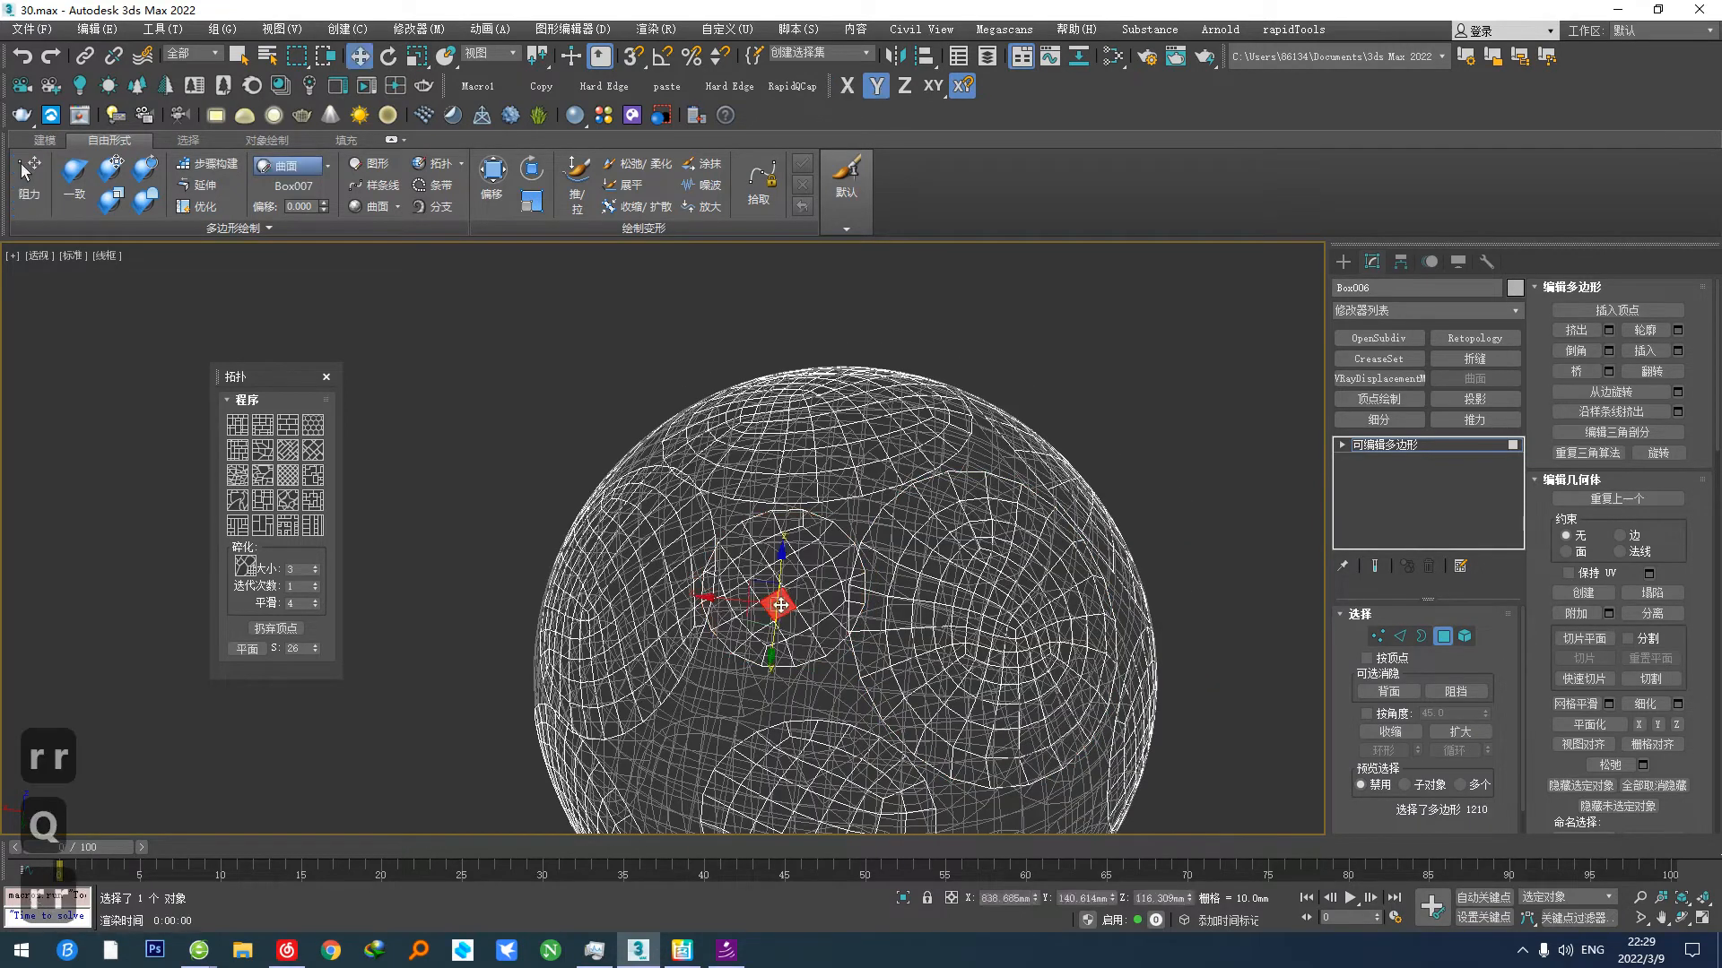
key("r")
left_click(752, 599)
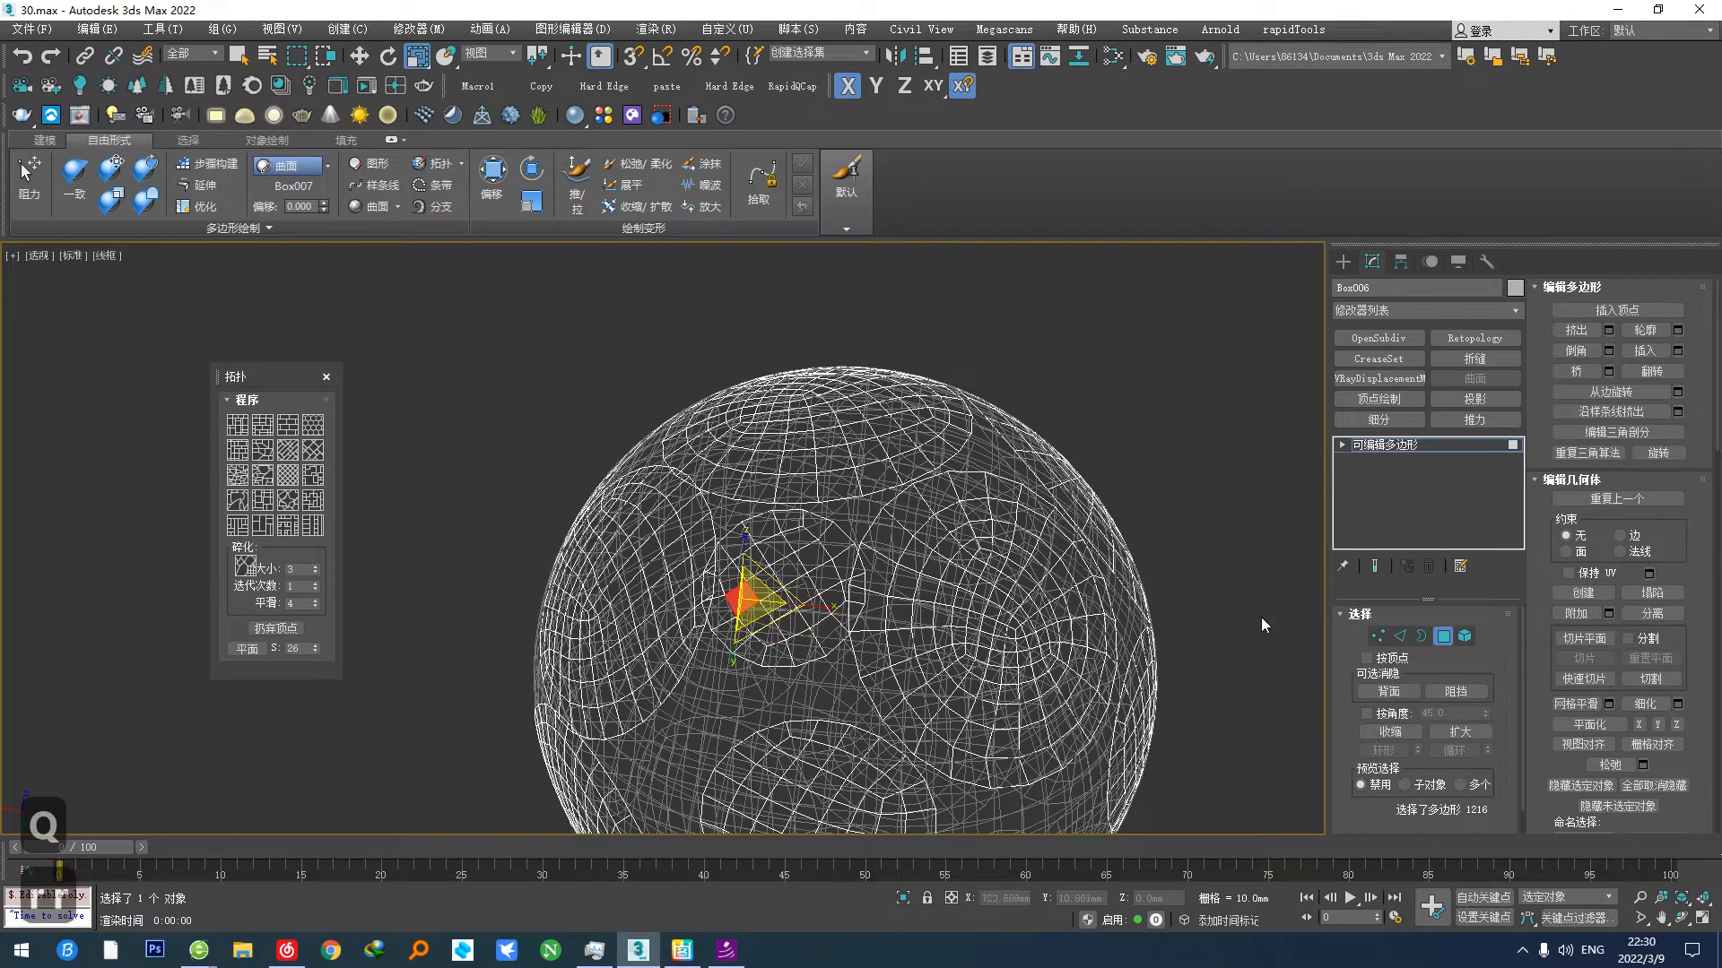
left_click(1468, 634)
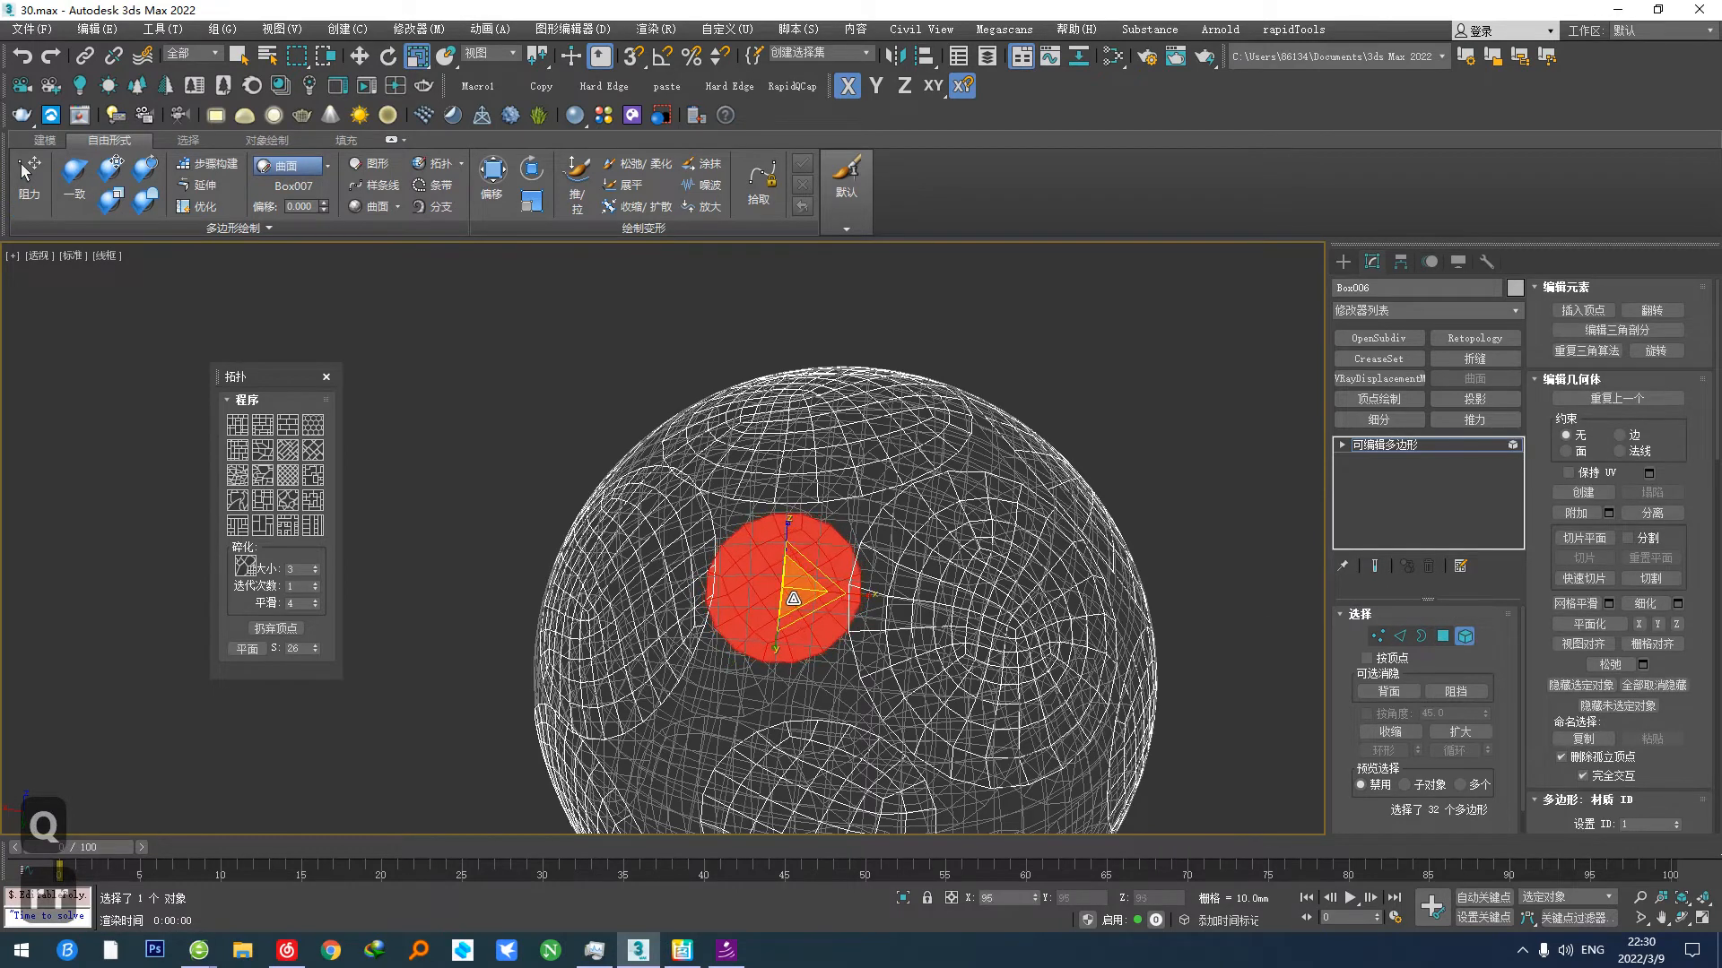
Step: Slide the resized small disc farther along the sphere with the Drag tool and reselect it as an element
left_click(25, 171)
key("4")
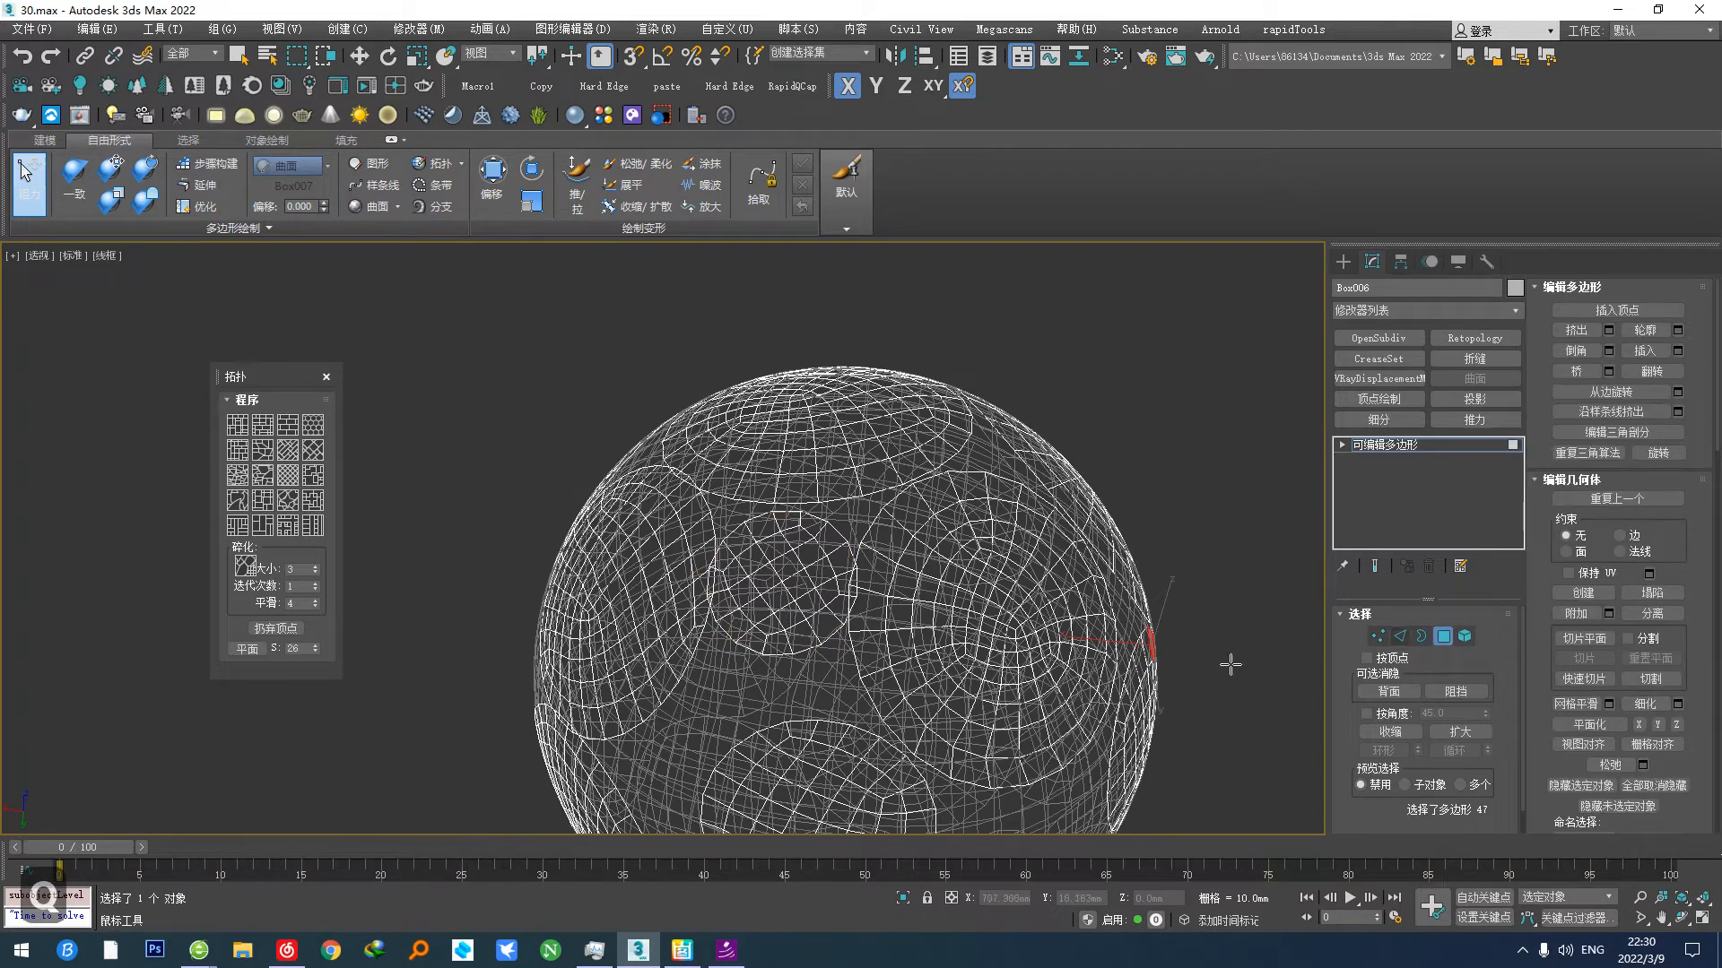
left_click_drag(767, 602, 765, 596, "ctrl+alt+shift")
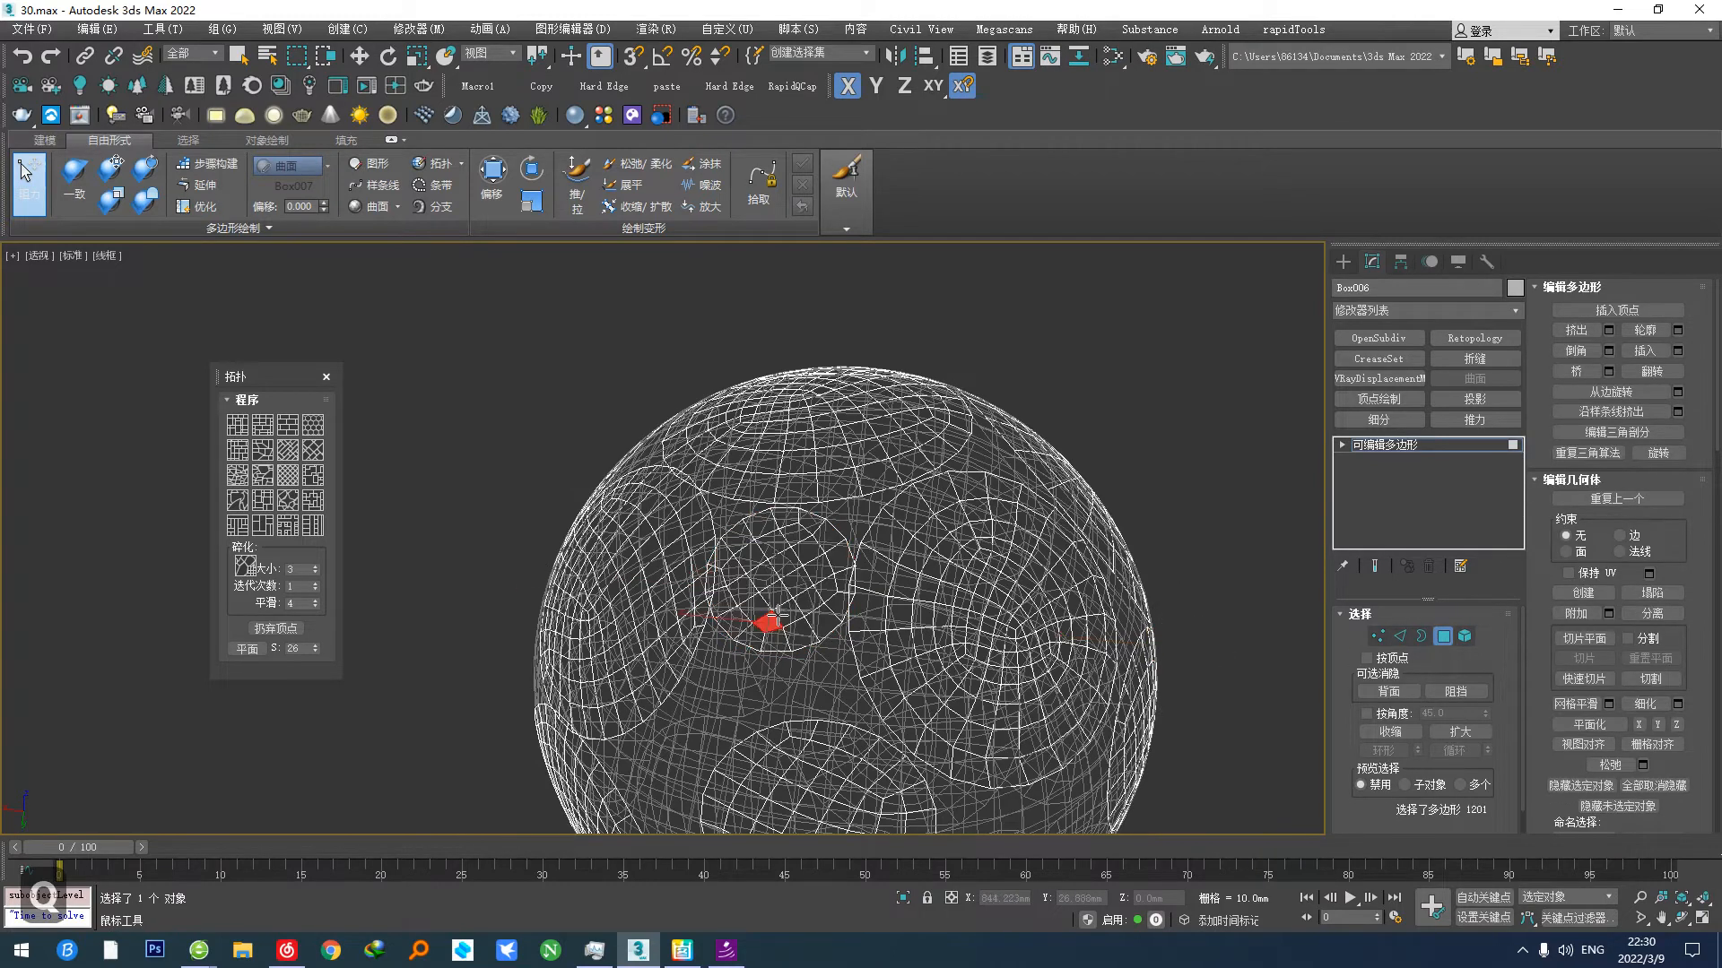
key("w")
left_click(785, 562)
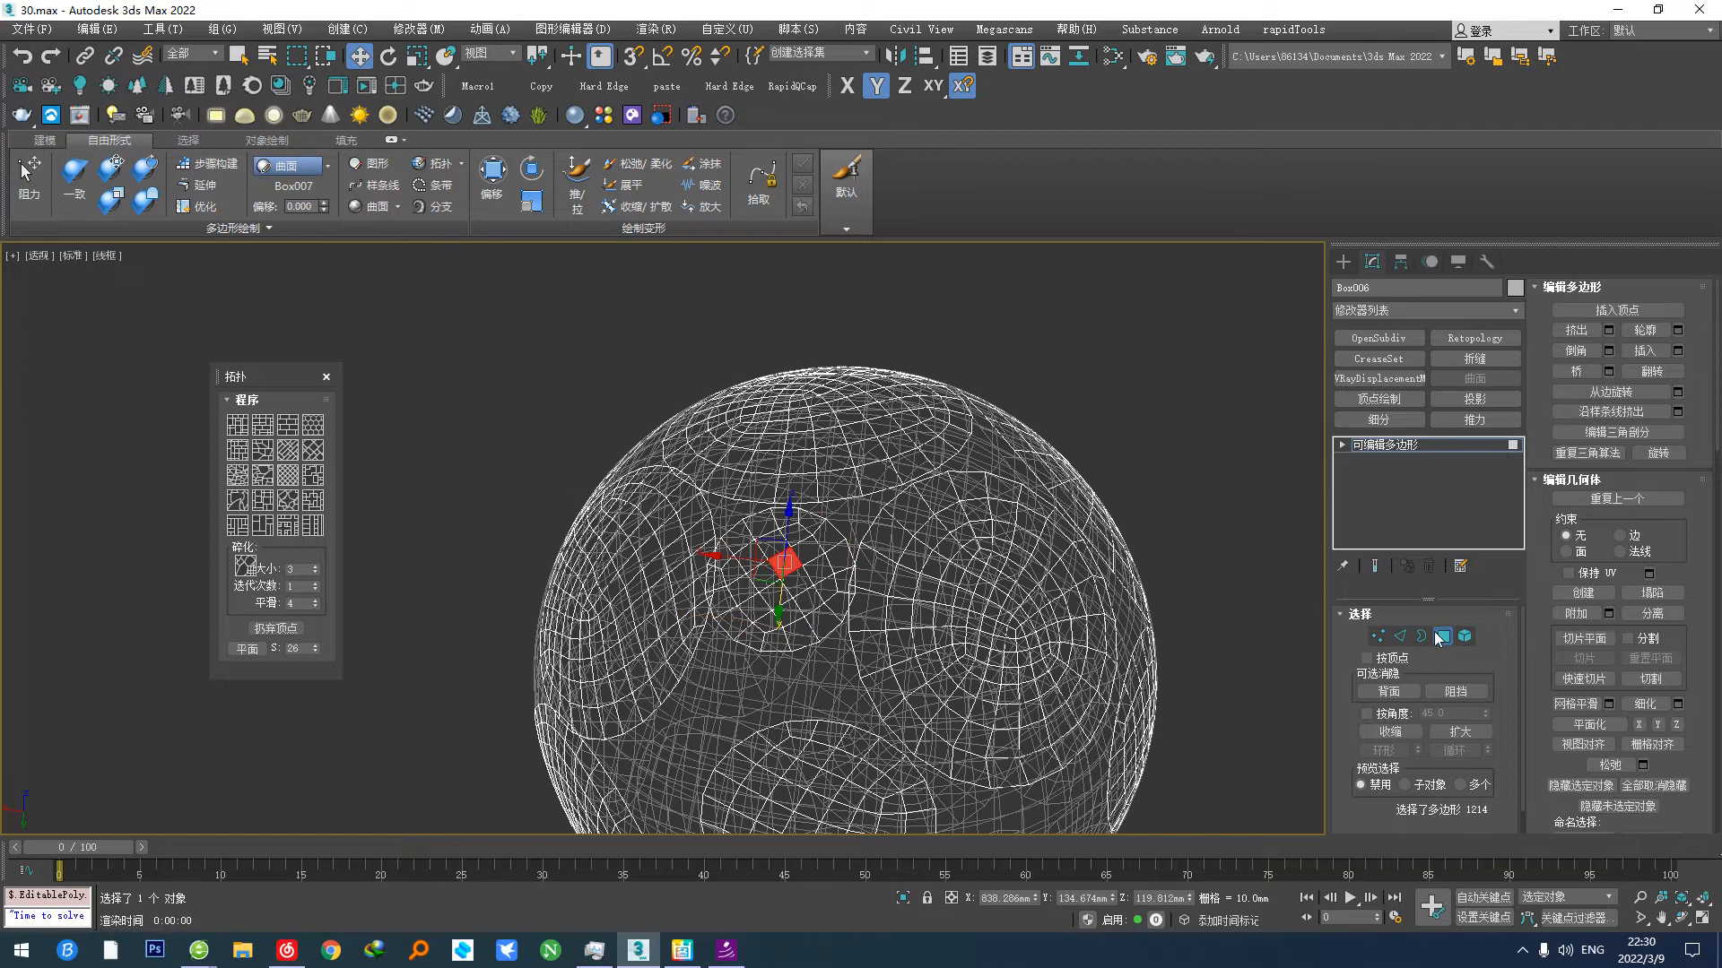
left_click(1463, 636)
left_click(765, 592)
Step: Slide the 57-polygon disc below the small disc along the sphere's surface toward contact
key("x")
middle_click_drag(834, 660, 835, 488)
middle_click_drag(835, 489, 835, 430, "alt")
middle_click_drag(835, 573, 814, 528)
key("q")
left_click(814, 528)
left_click_drag(814, 528, 802, 508)
middle_click_drag(842, 563, 846, 502)
left_click_drag(818, 470, 808, 436)
key("q")
left_click(1441, 638)
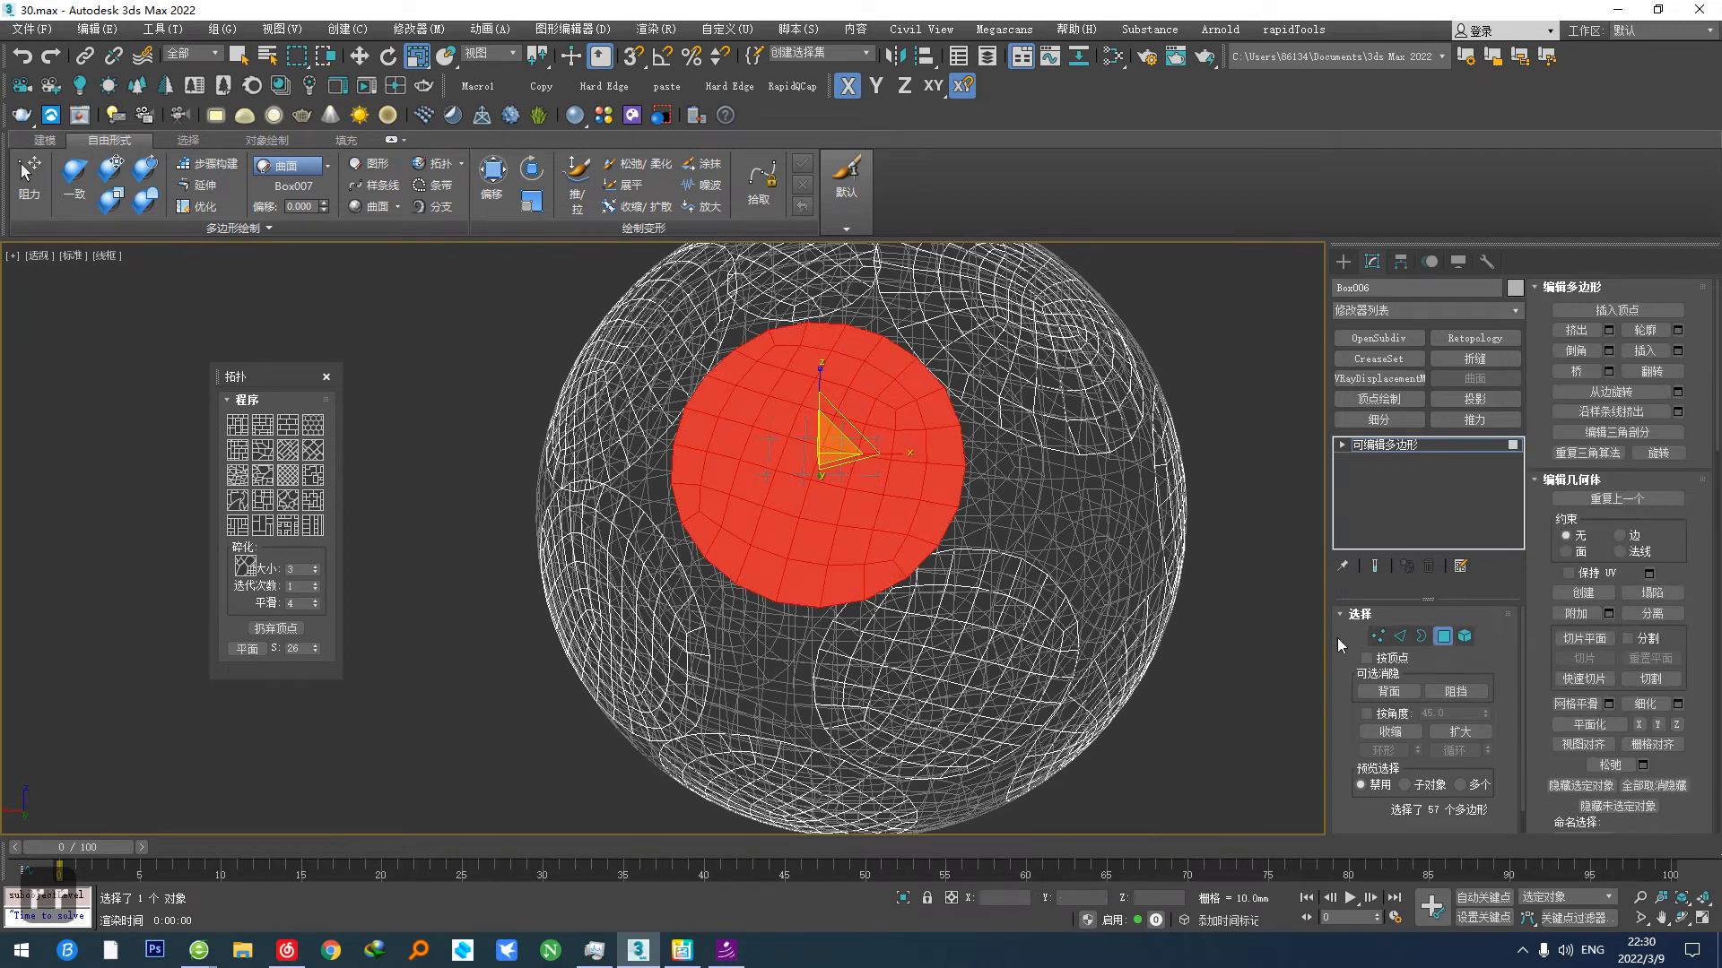
Step: Readjust the small 32-polygon disc above the 57-polygon disc, sliding and scaling it as an element
key("x")
scroll(919, 599, "down", 3)
middle_click_drag(835, 332, 828, 521, "alt")
scroll(828, 521, "up", 2)
left_click(845, 468)
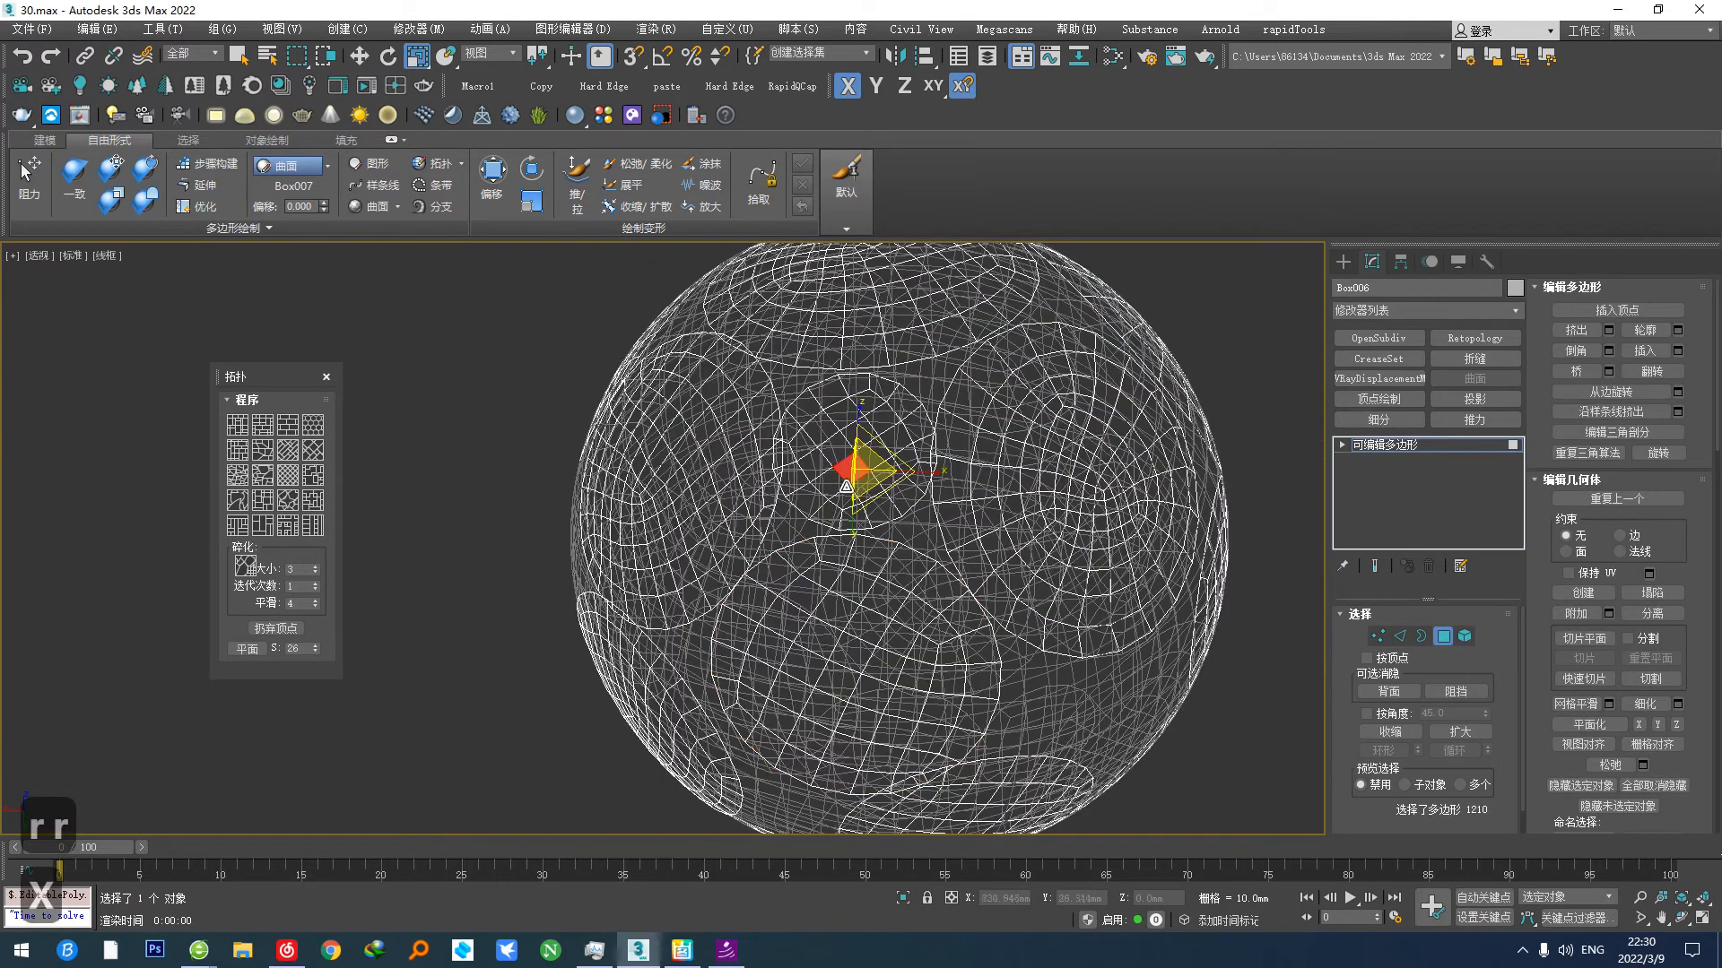
key("q")
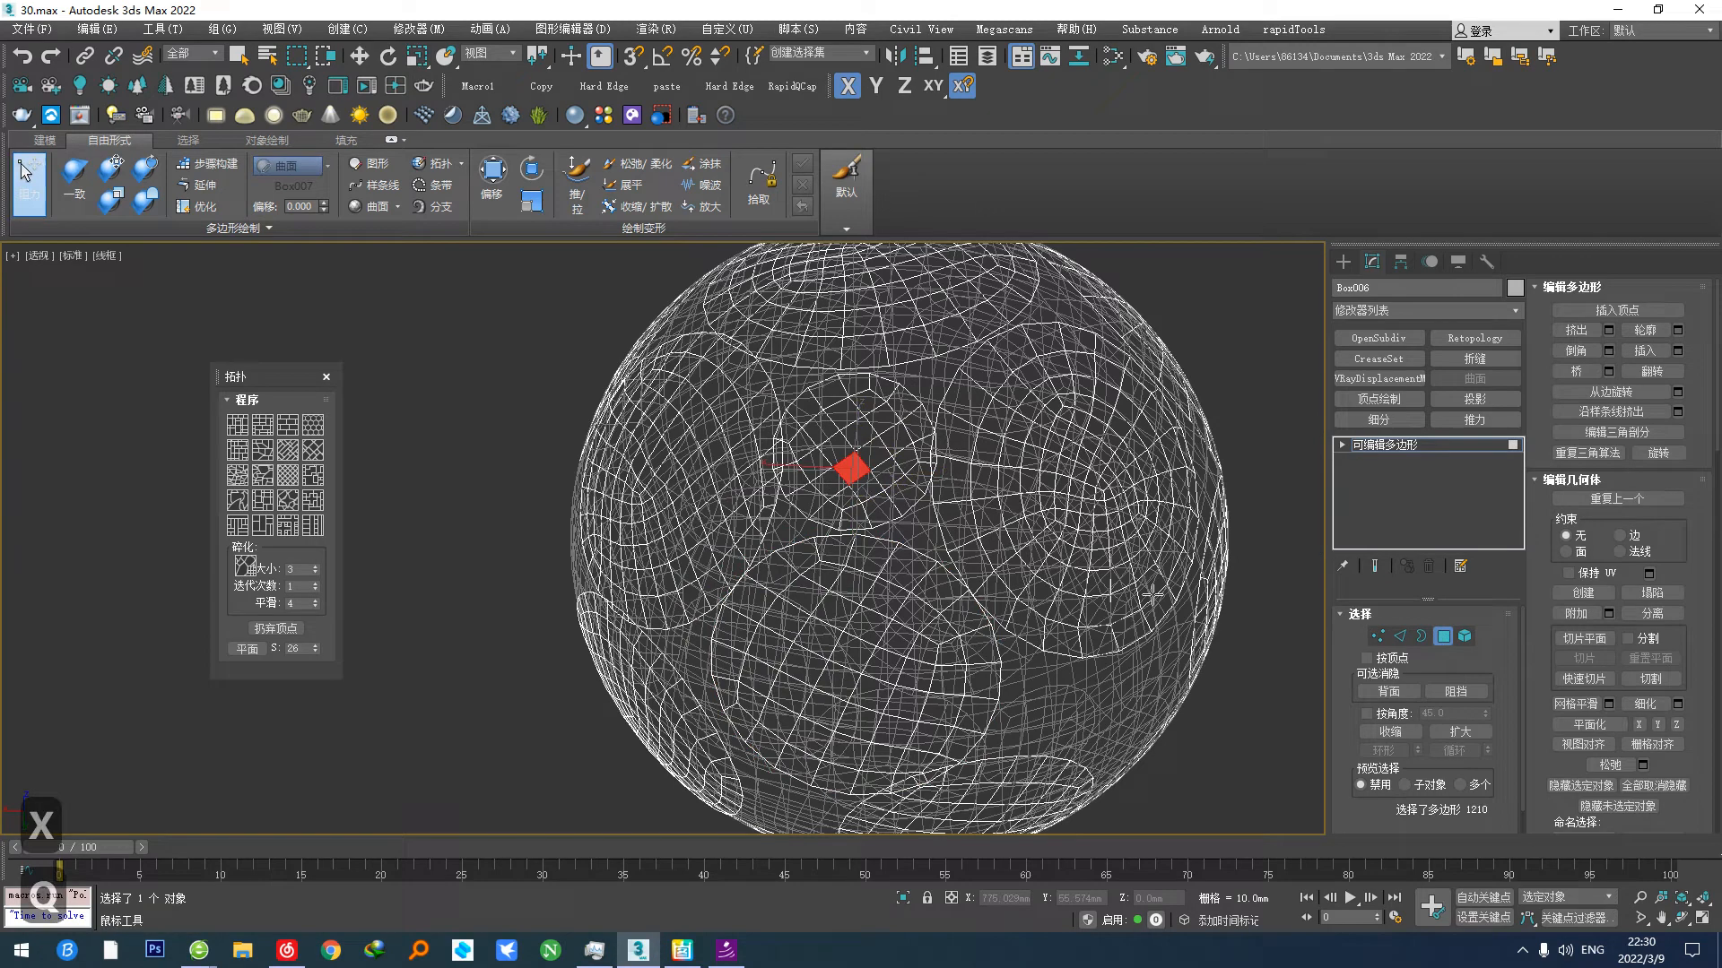
left_click(1464, 635)
left_click(847, 491)
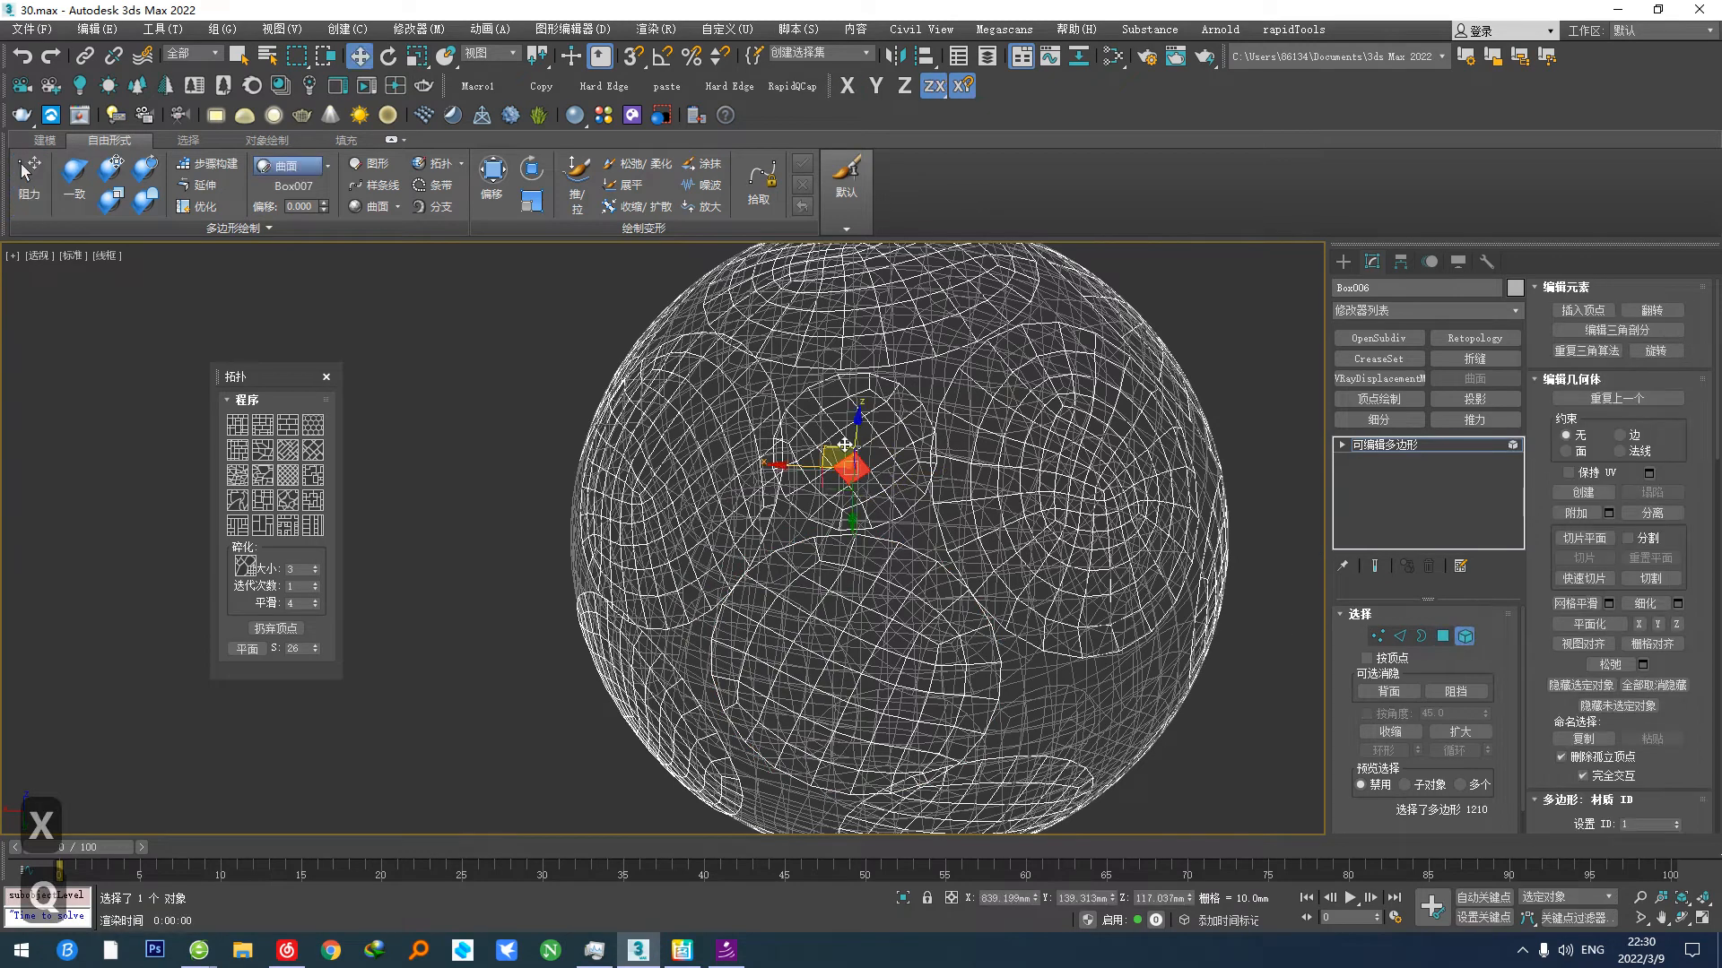
key("q")
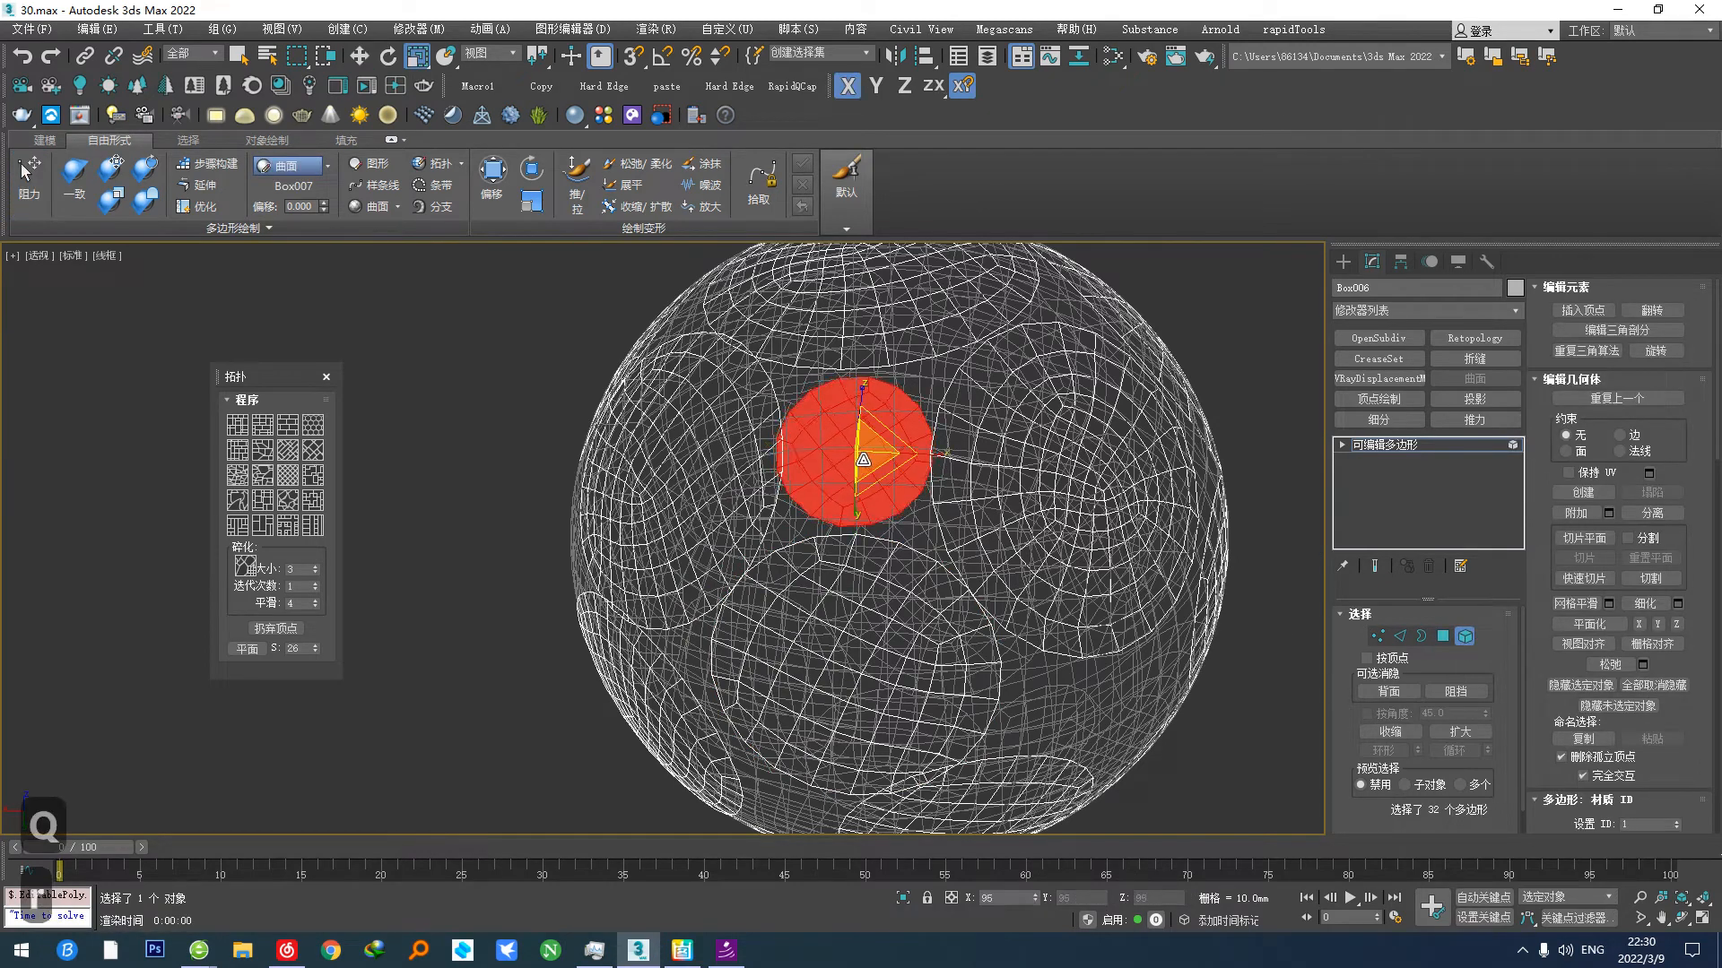
Step: Slide the 50-polygon disc along the sphere toward its neighbors and fine-tune its scale
middle_click_drag(879, 498, 896, 557)
scroll(896, 557, "up", 3)
left_click(906, 565)
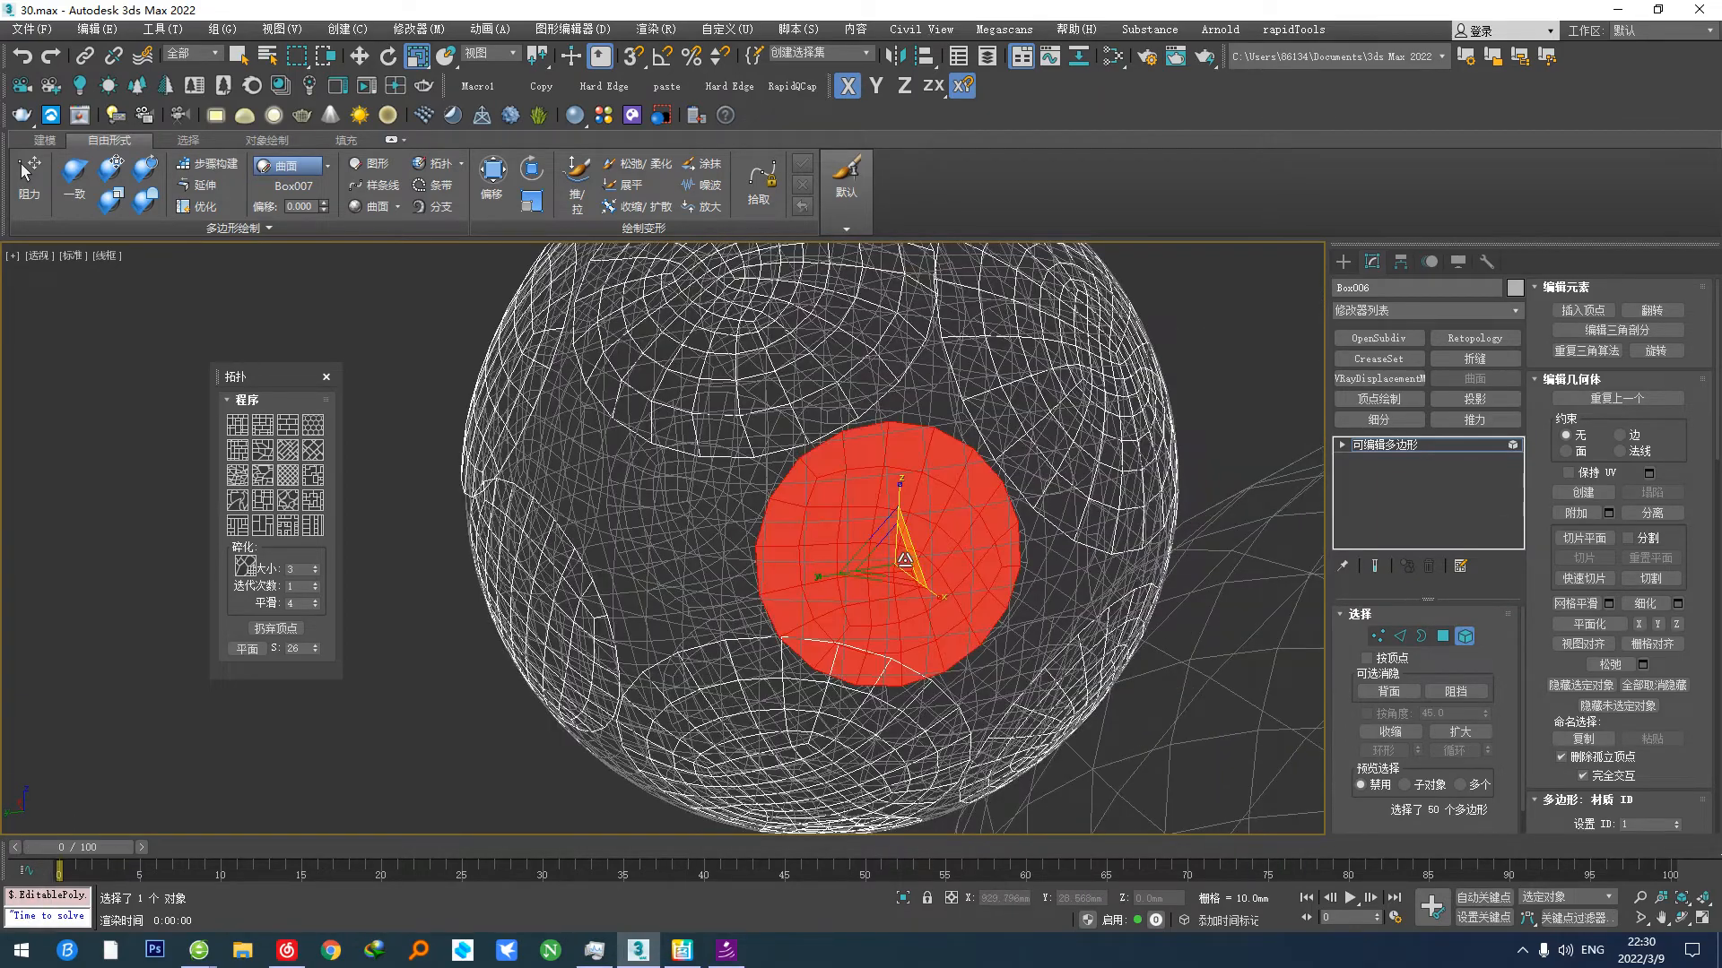
key("q")
left_click_drag(911, 565, 930, 541, "ctrl+alt+shift")
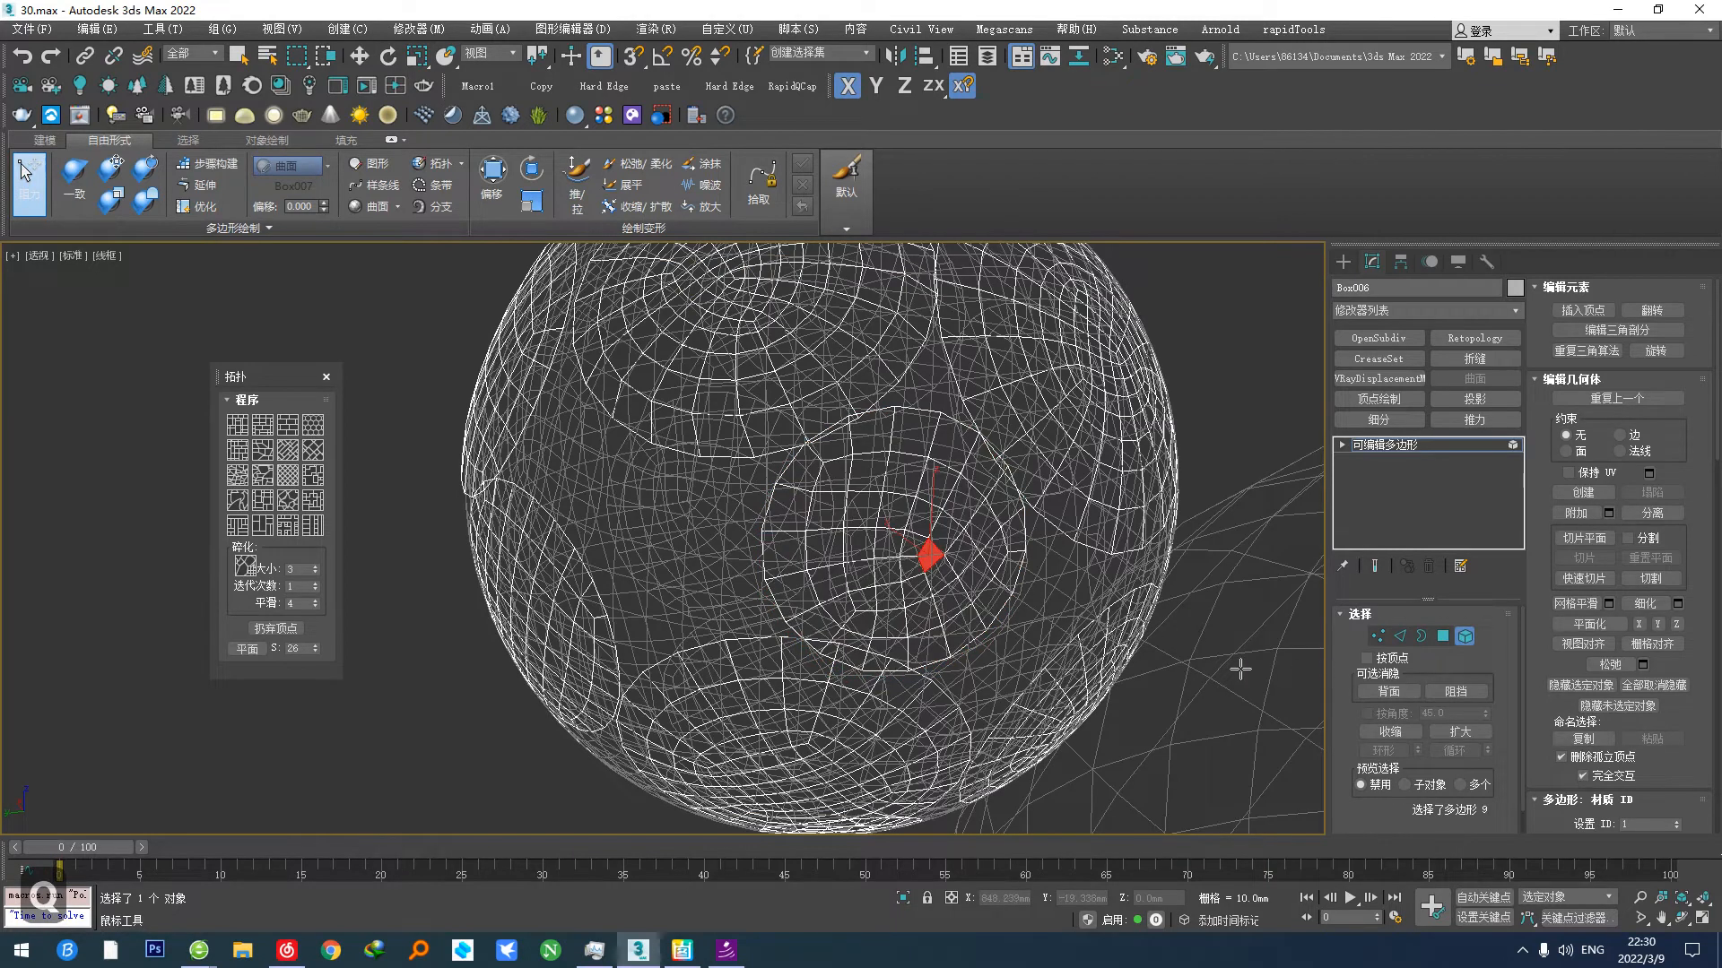
key("w")
left_click(890, 551)
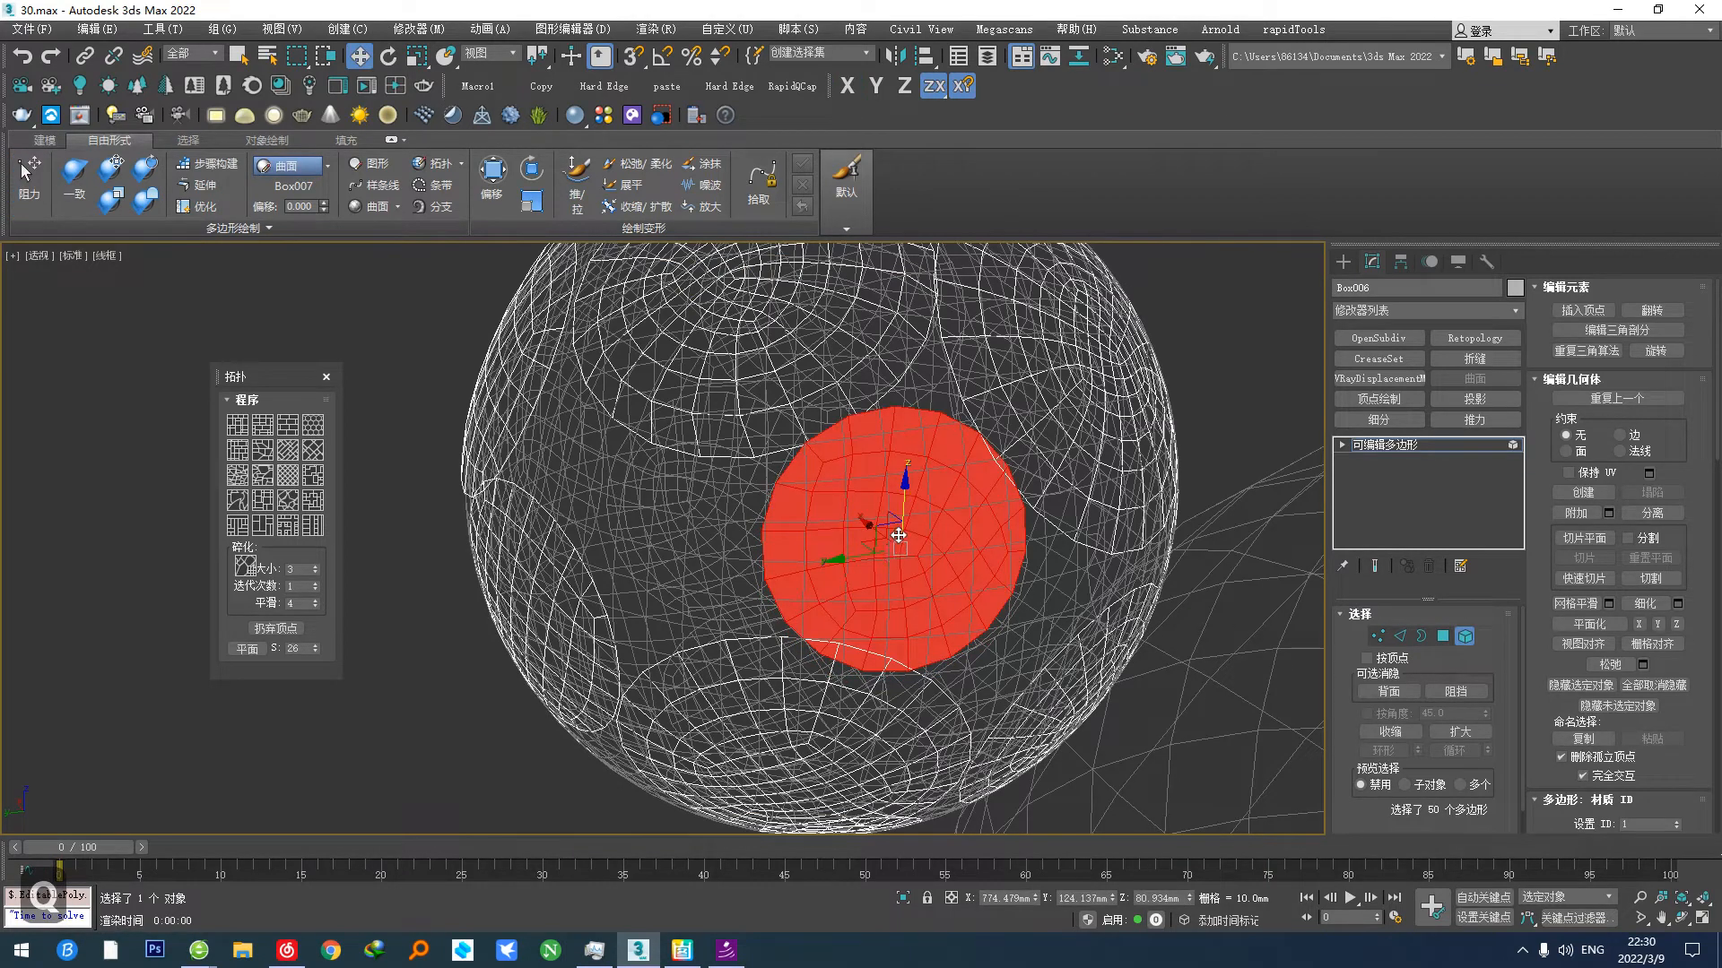
key("r")
left_click_drag(903, 543, 903, 551)
Step: Clone the 50-polygon disc as an element and move the copy to the empty gap beside it
scroll(794, 574, "down", 2)
middle_click_drag(628, 540, 744, 550, "alt")
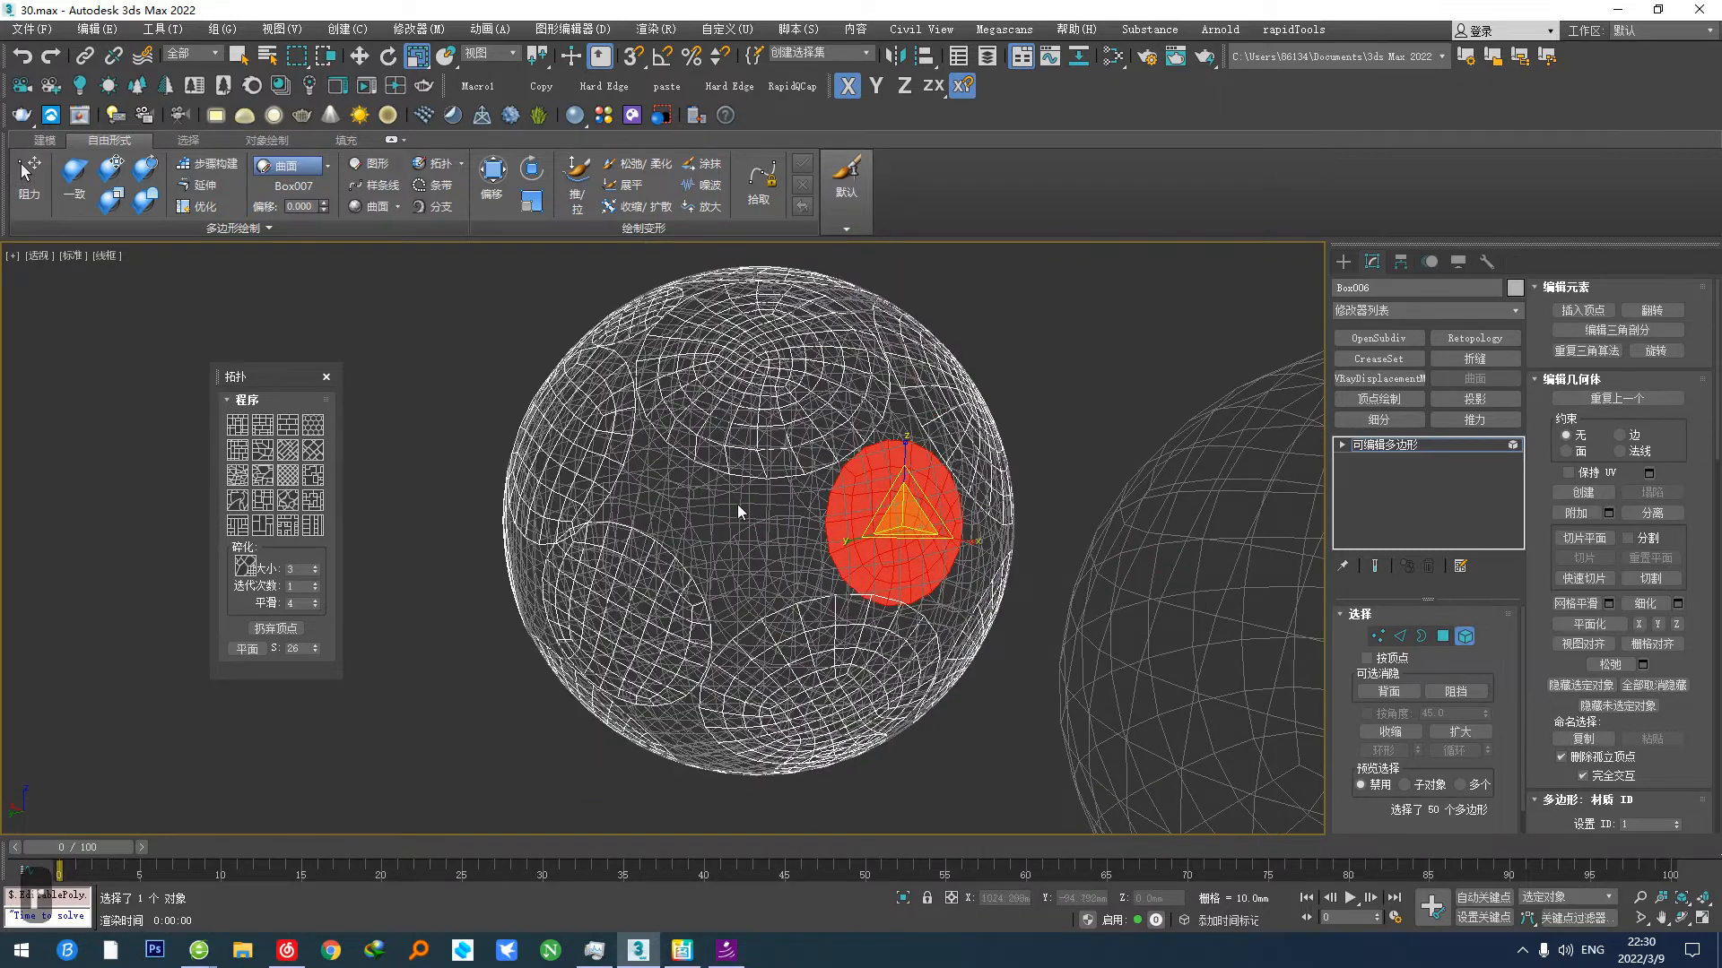
scroll(777, 531, "up", 2)
key("w")
middle_click_drag(900, 585, 846, 597, "alt")
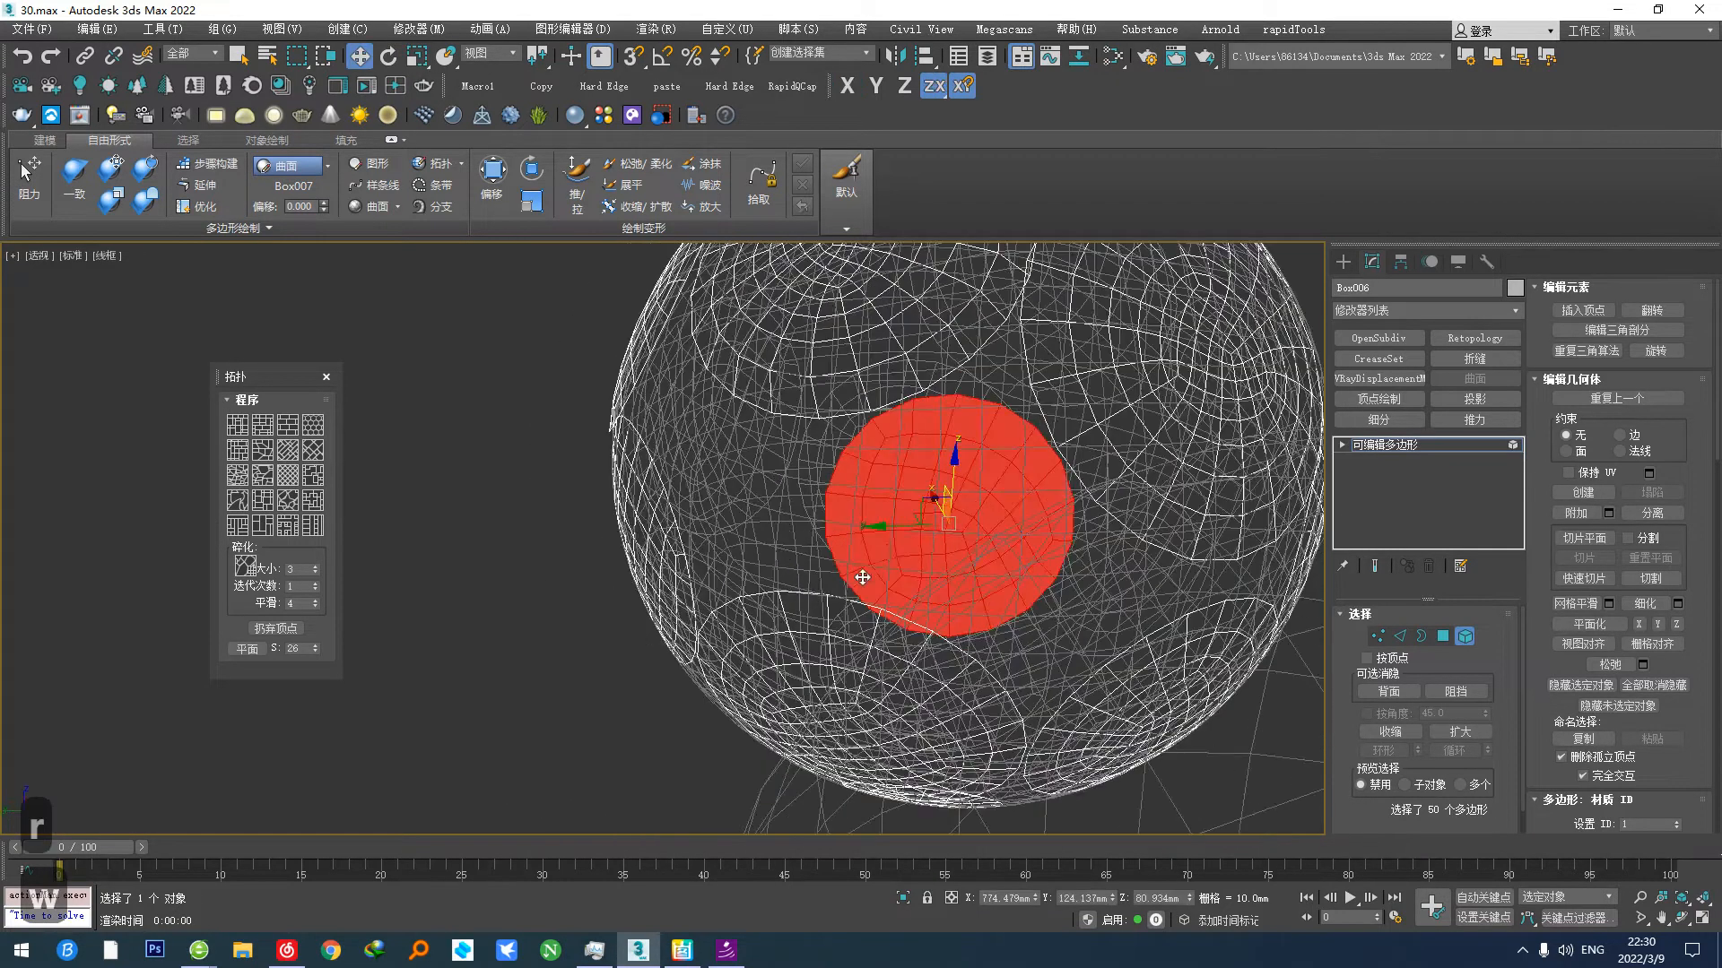
left_click_drag(898, 530, 663, 484)
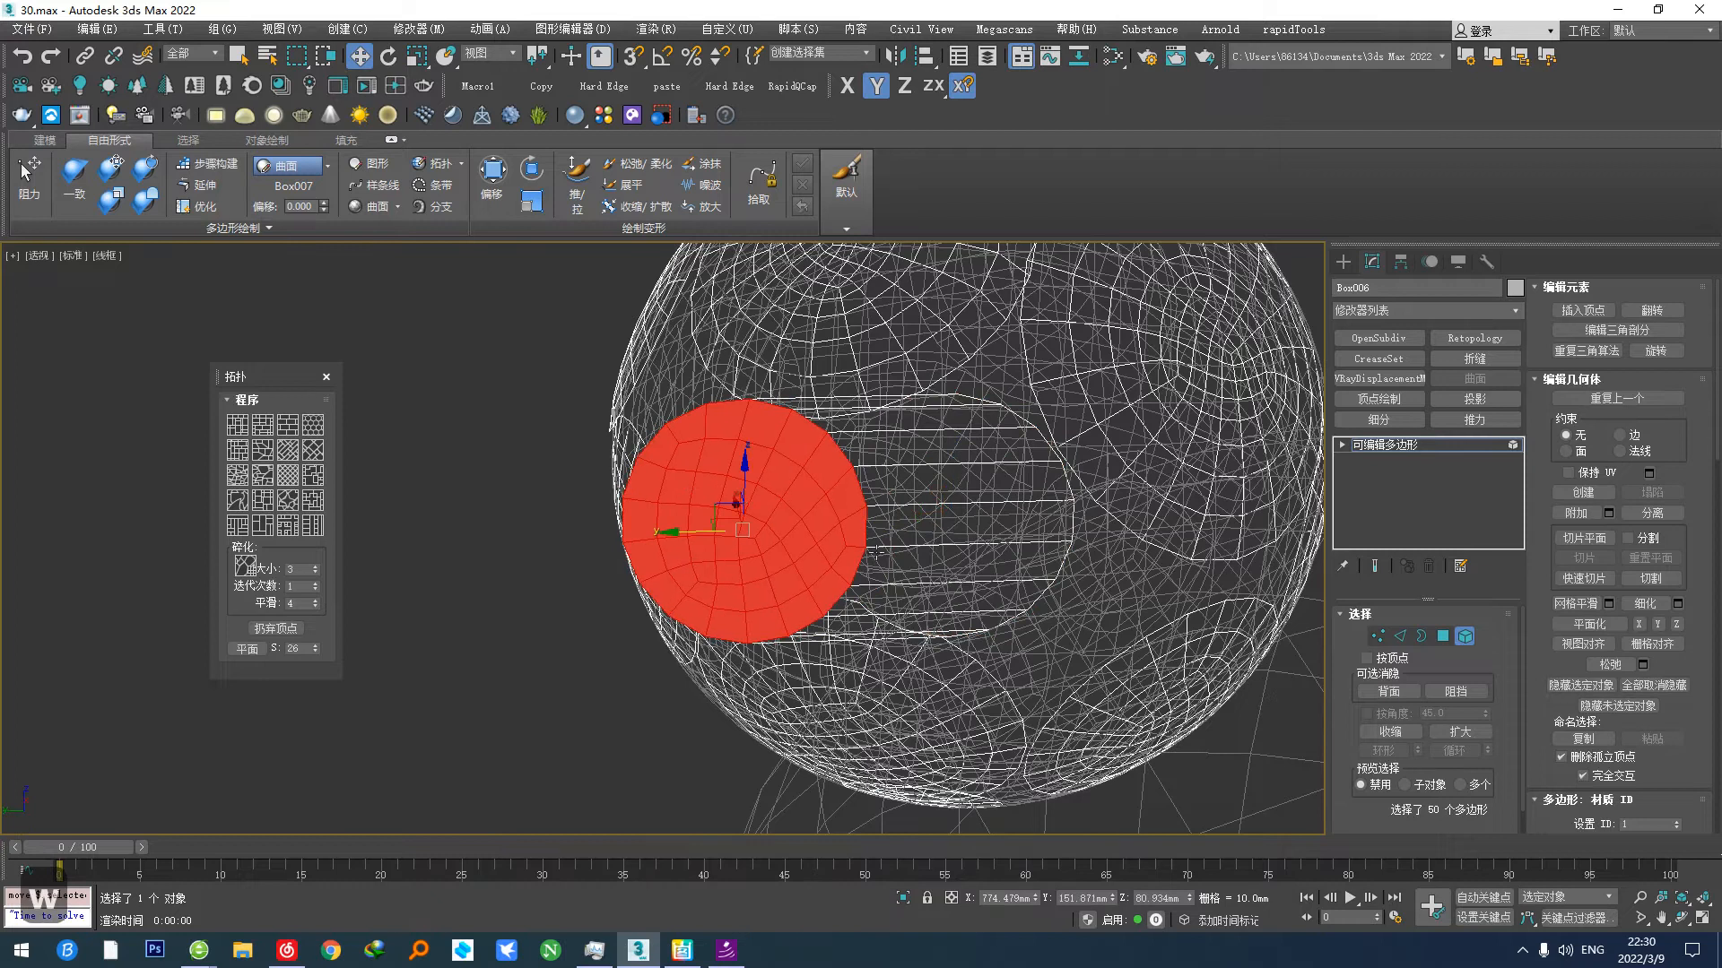
key("ctrl+z")
left_click_drag(888, 536, 656, 540, "shift")
left_click(933, 491)
middle_click_drag(915, 499, 814, 567, "alt")
left_click_drag(676, 546, 649, 554)
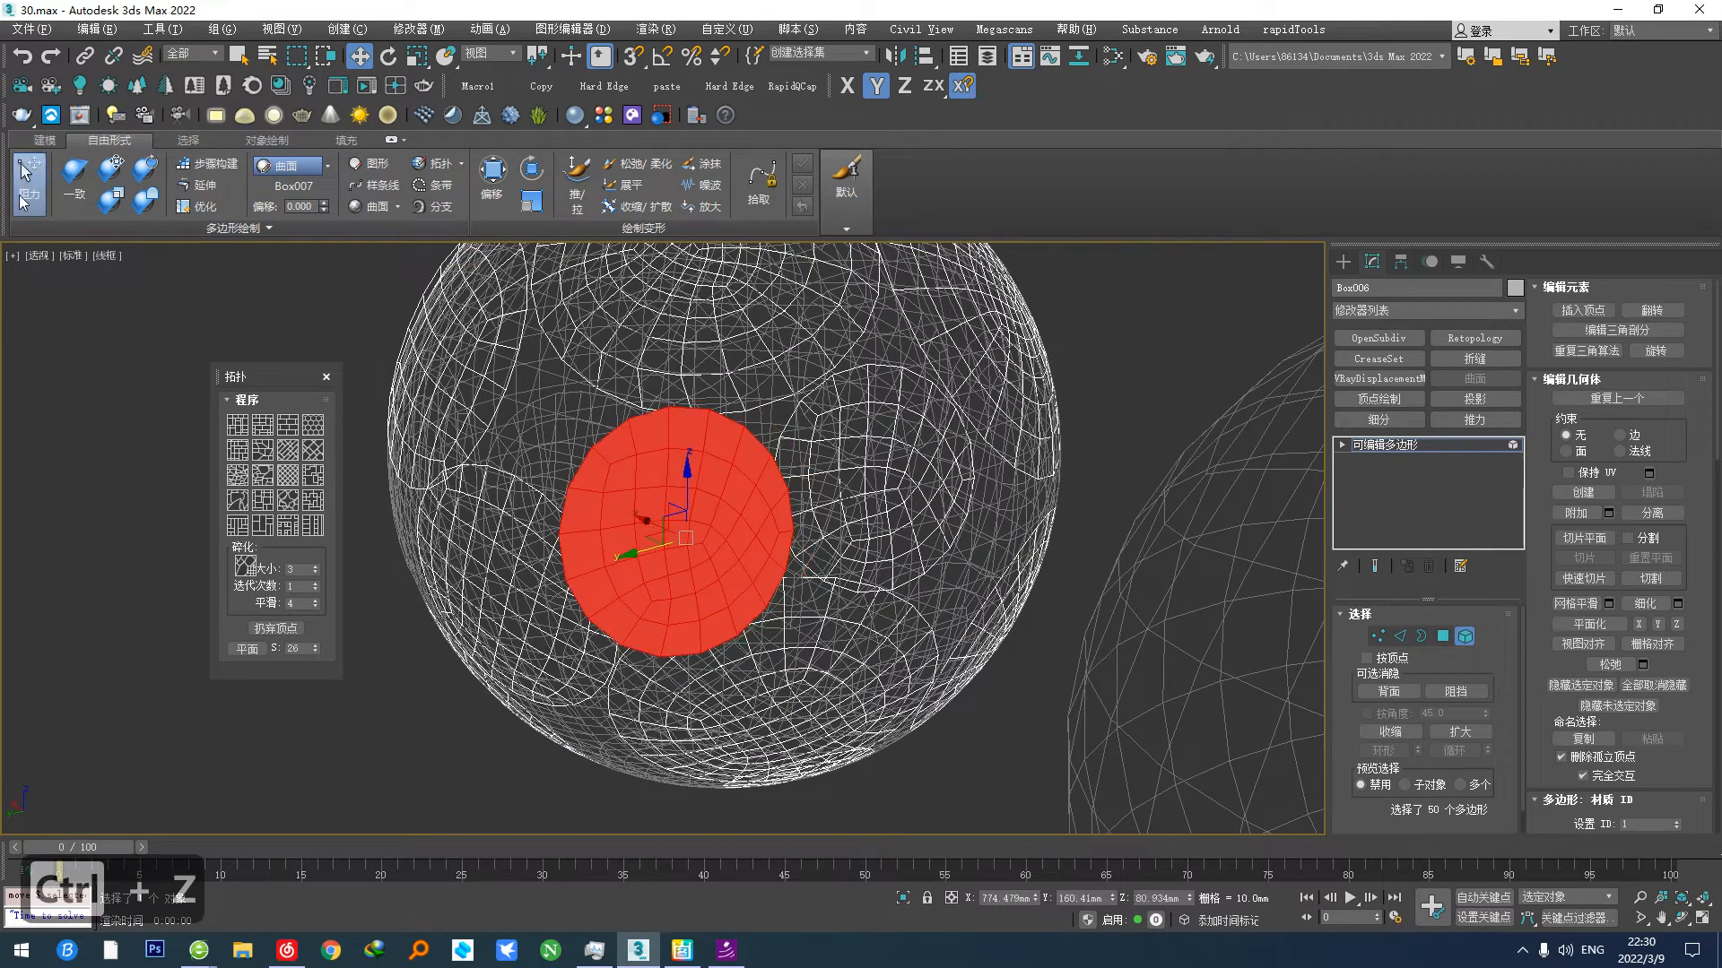
Step: Slide the copied disc onto the sphere's surface with the Drag tool and scale it down to fit the gap
left_click(30, 184)
left_click(606, 462)
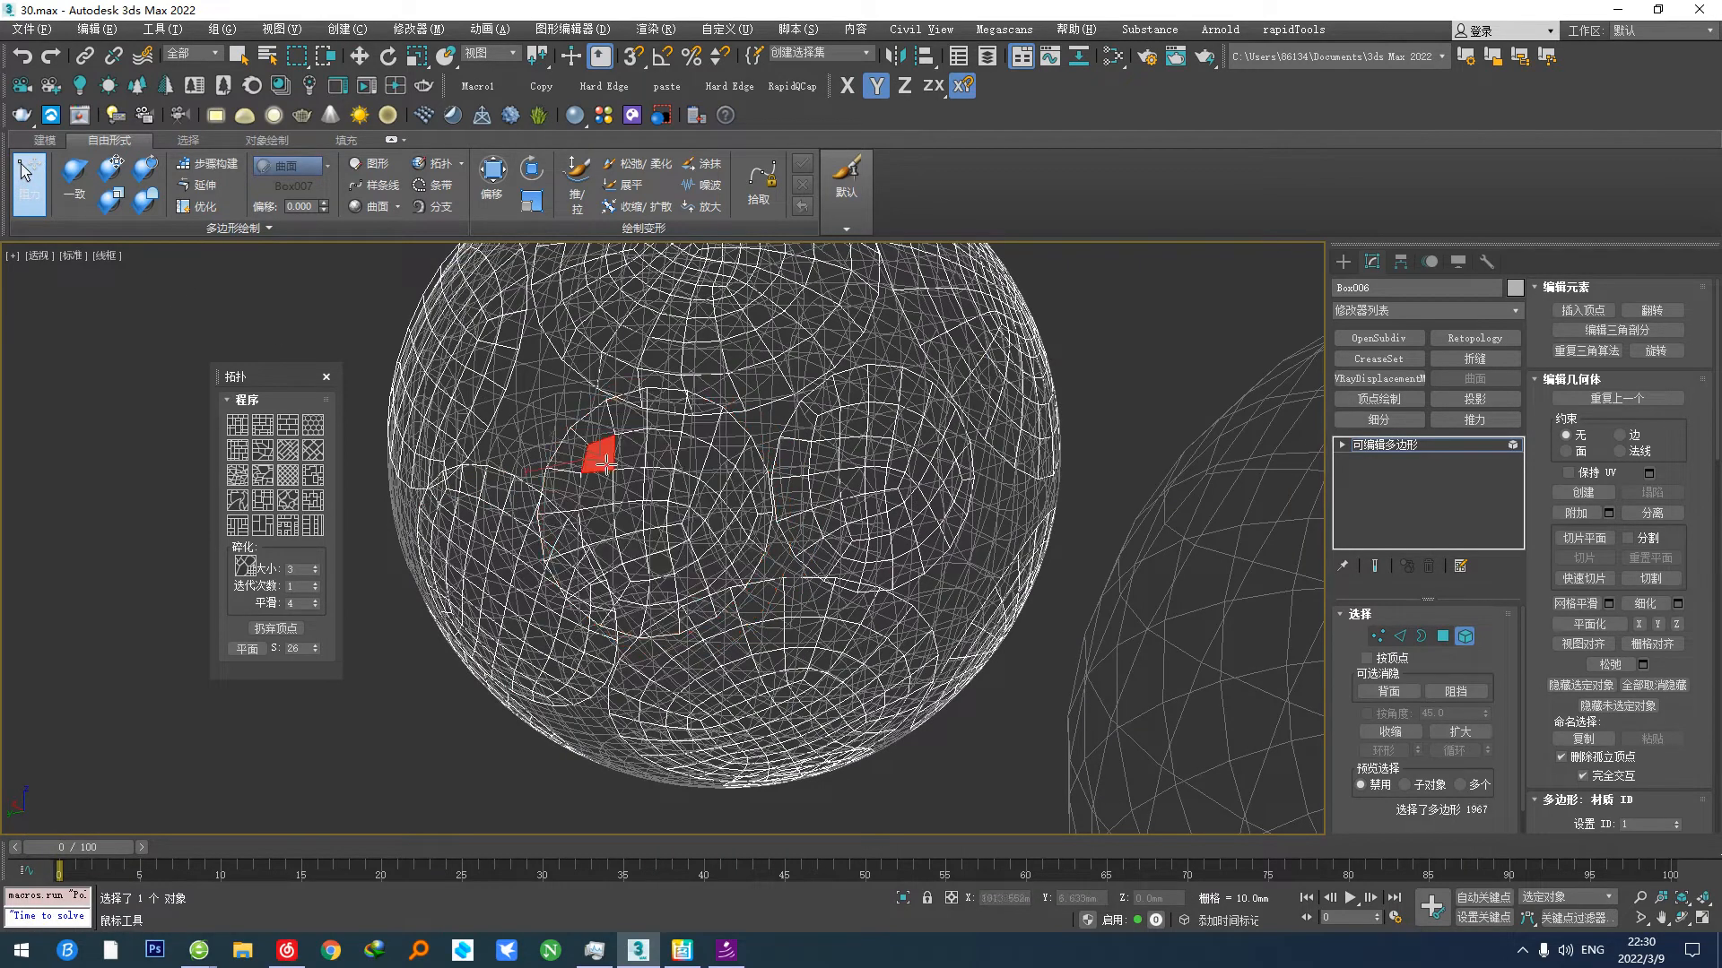
key("w")
left_click(655, 520)
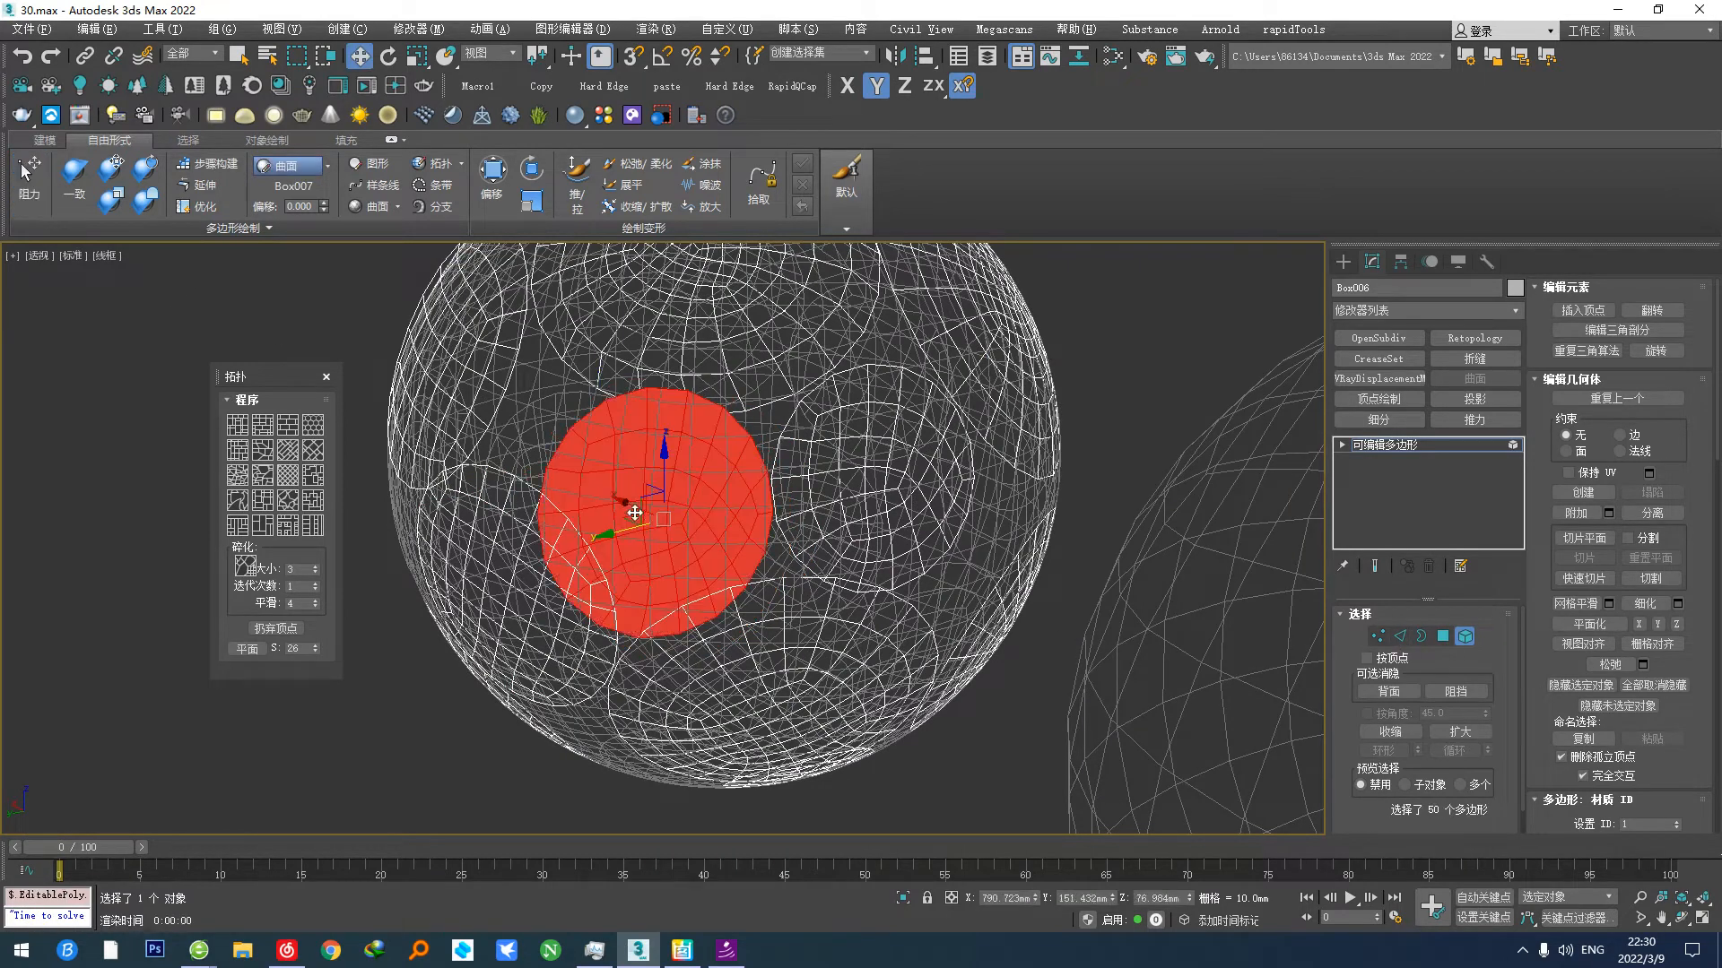
key("r")
left_click_drag(654, 520, 654, 541)
key("x")
middle_click_drag(1188, 618, 1186, 637)
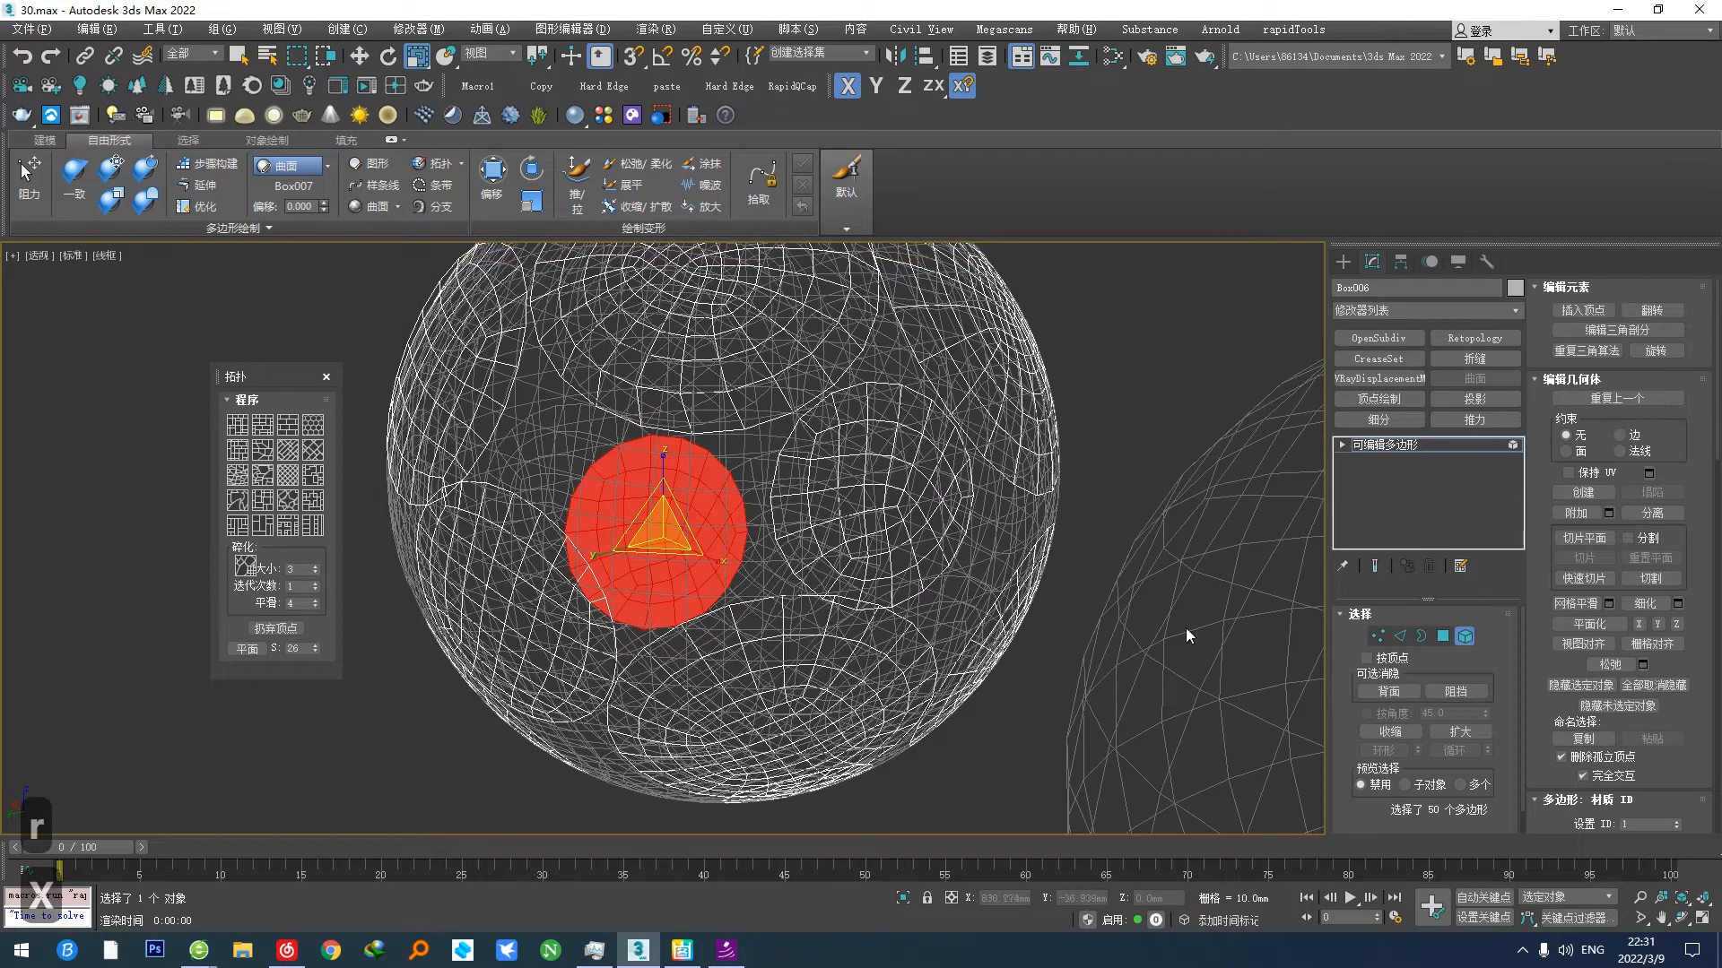
Step: Slide the reduced copy between the surrounding discs along the sphere and return to element selection
left_click(1440, 640)
key("x")
mouse_move(716, 572)
middle_mouse_down()
mouse_move(738, 526)
mouse_move(738, 558)
middle_mouse_up()
key("q")
left_click_drag(694, 533, 696, 515)
left_click(700, 516)
key("w")
left_click(662, 491)
left_click(1463, 635)
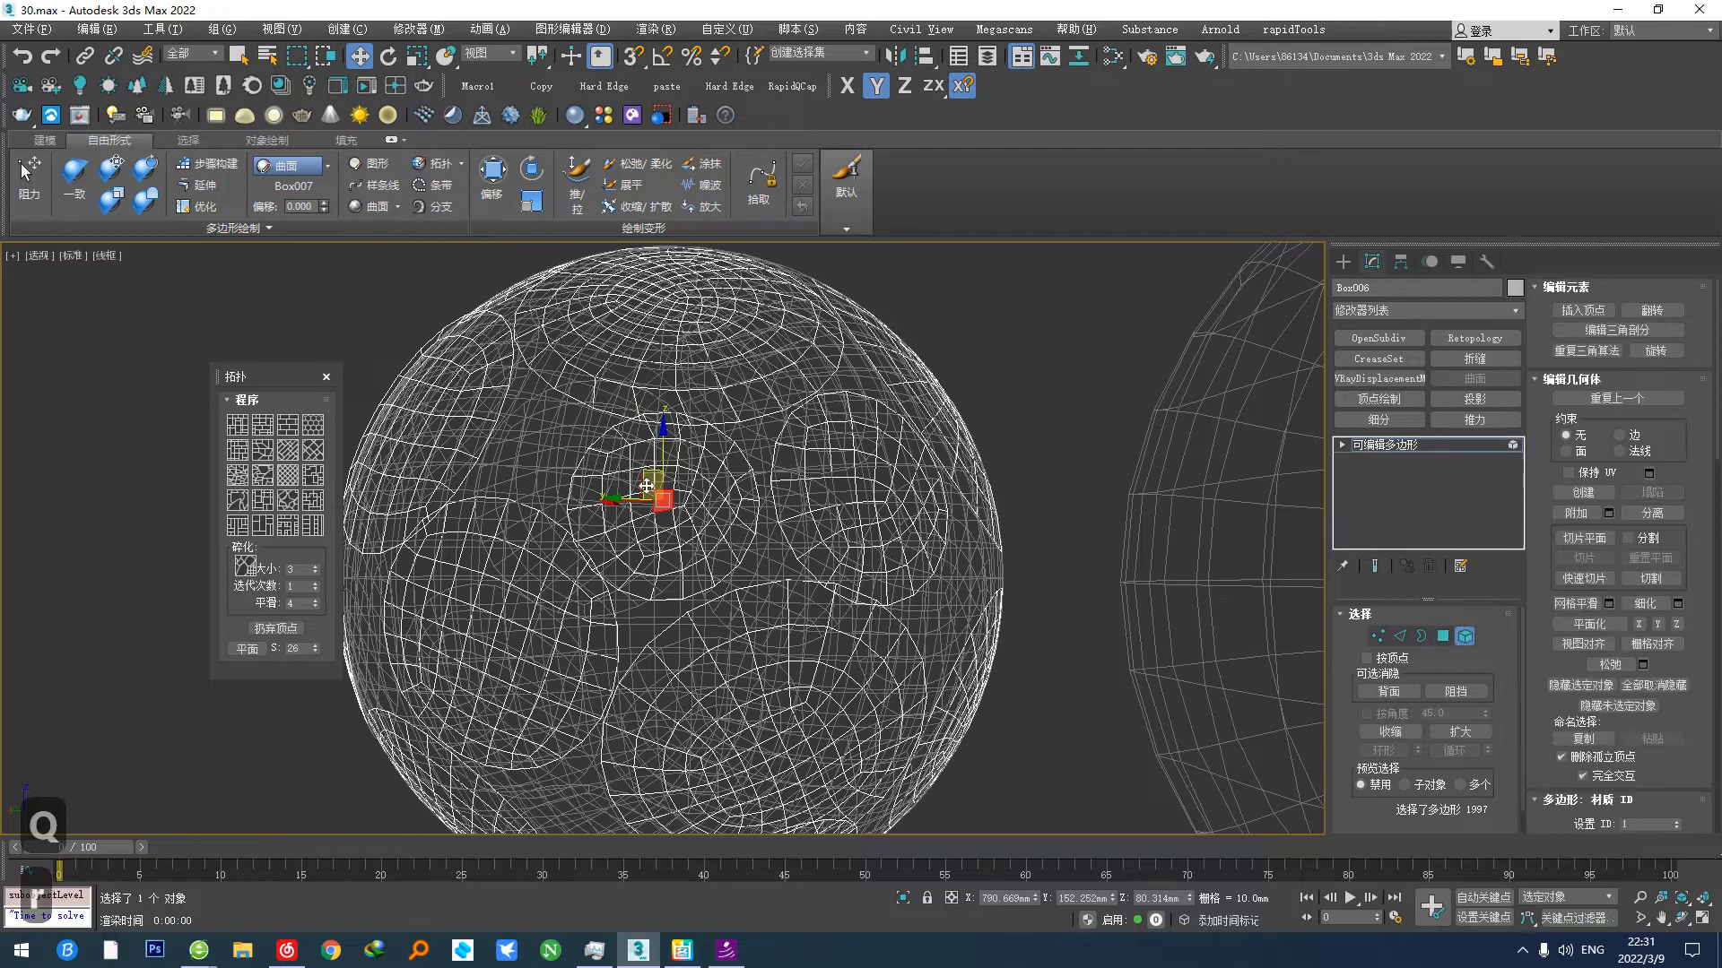
Step: Rescale the copied disc and nudge it along the sphere into contact with its neighbors
key("r")
left_click_drag(668, 524, 670, 545)
key("q")
left_click(674, 552)
left_click(676, 524)
Step: Slide the next 32-polygon disc along the sphere into the gap beneath the large disc
middle_click_drag(712, 620, 695, 489)
scroll(691, 565, "down", 4)
scroll(695, 489, "up", 4)
middle_click_drag(790, 547, 843, 560, "alt")
left_click(848, 564)
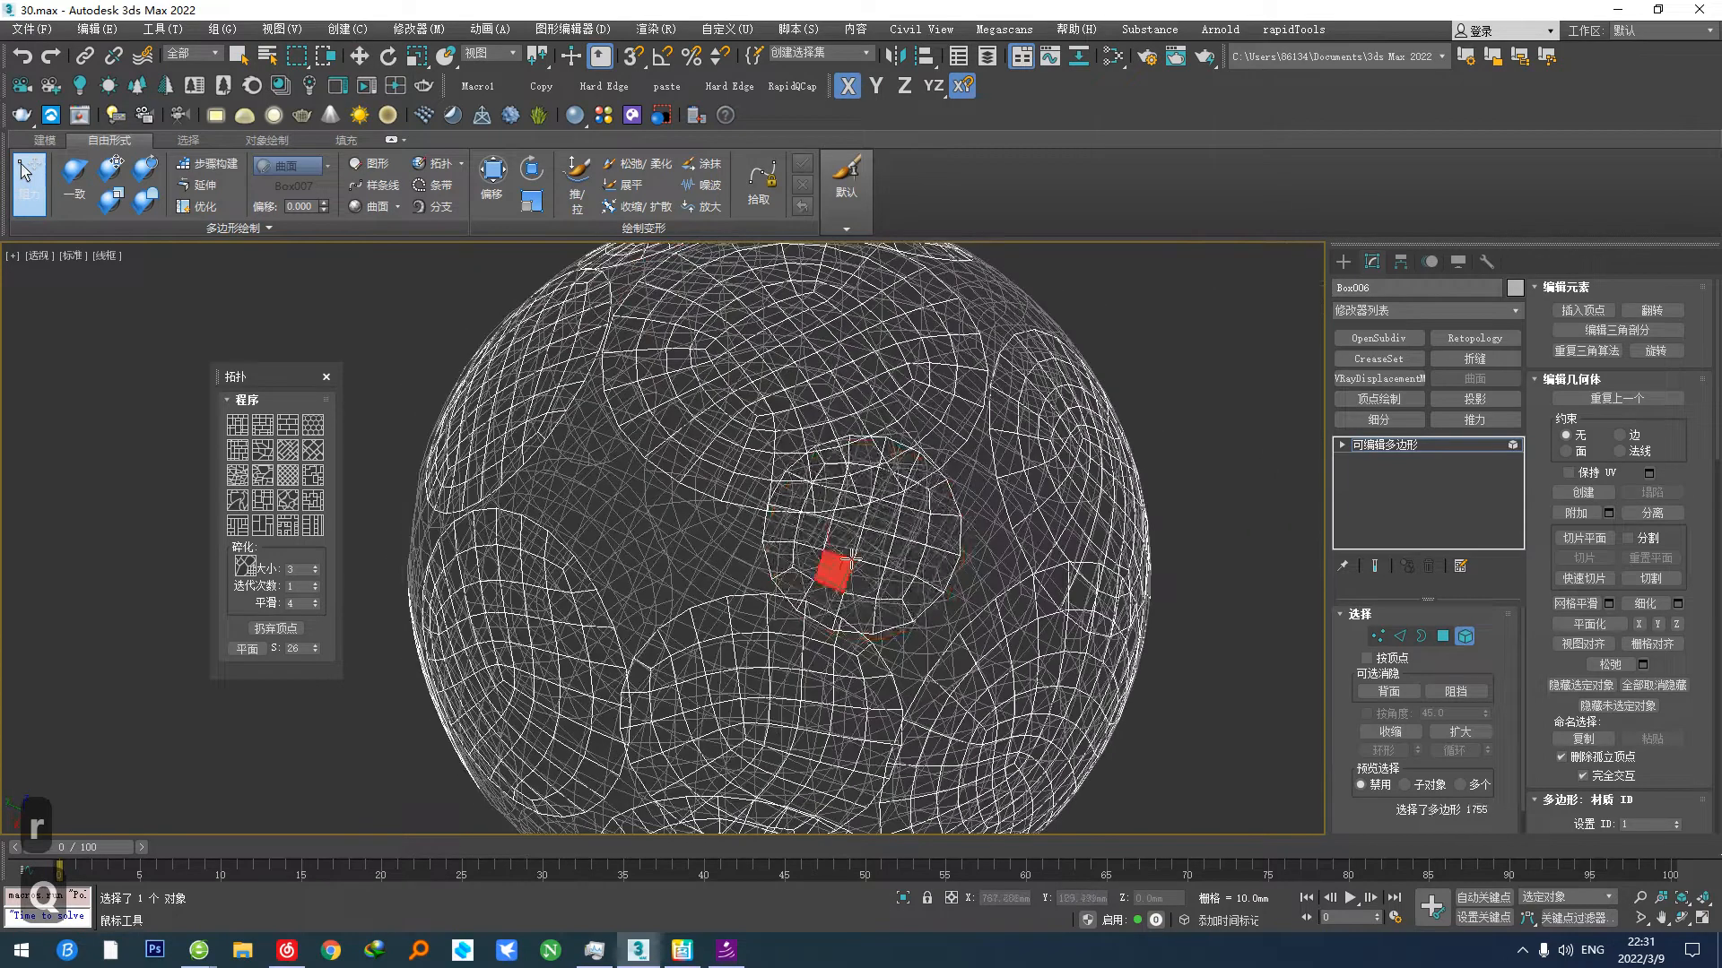
left_click(870, 574)
left_click(904, 592)
key("w")
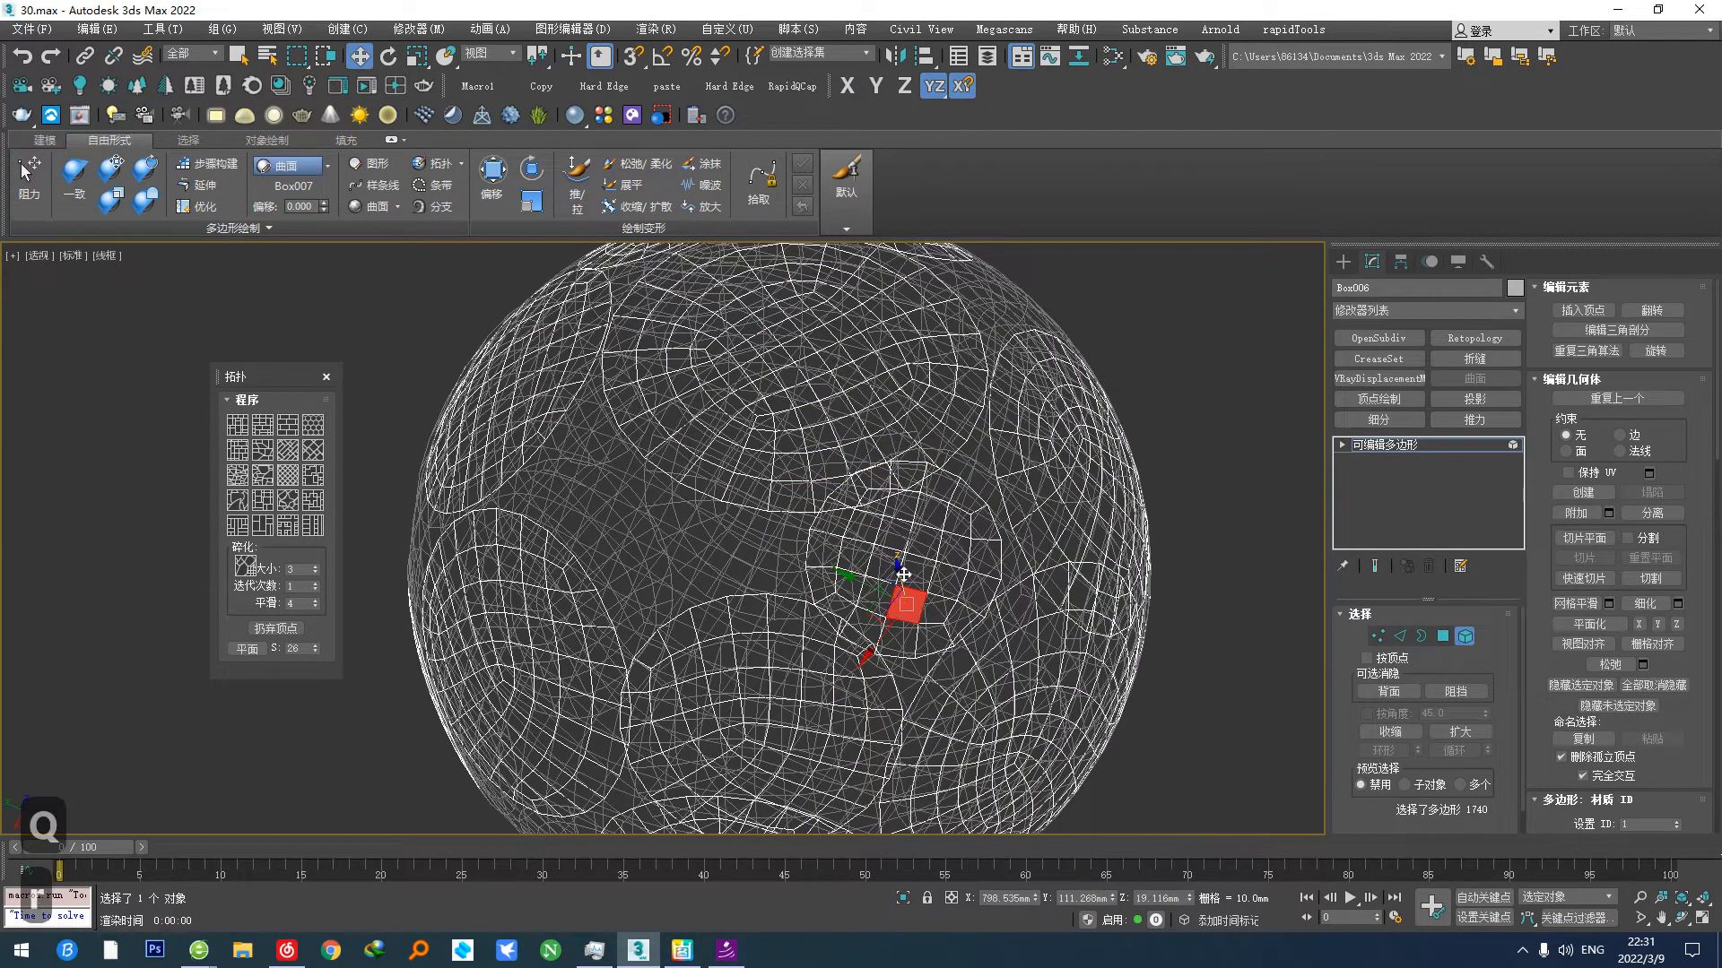
Step: Scale that 32-polygon disc down as an element so it fits between its neighbors
key("r")
left_click(899, 566)
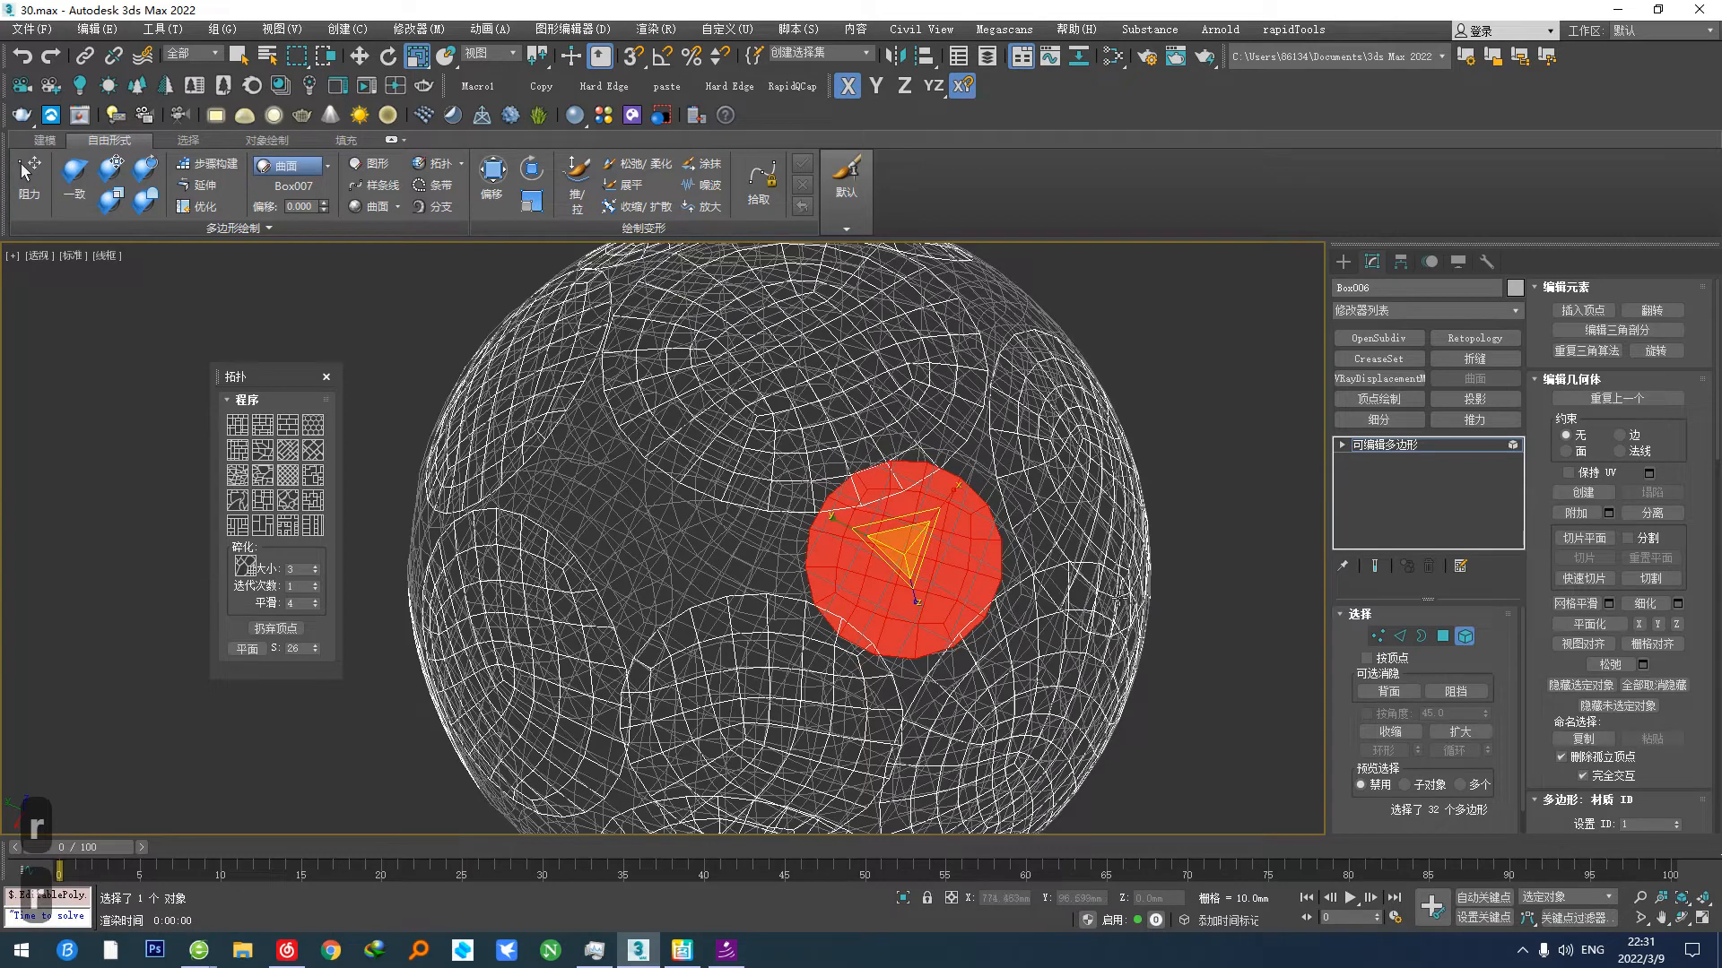
left_click_drag(906, 545, 911, 565)
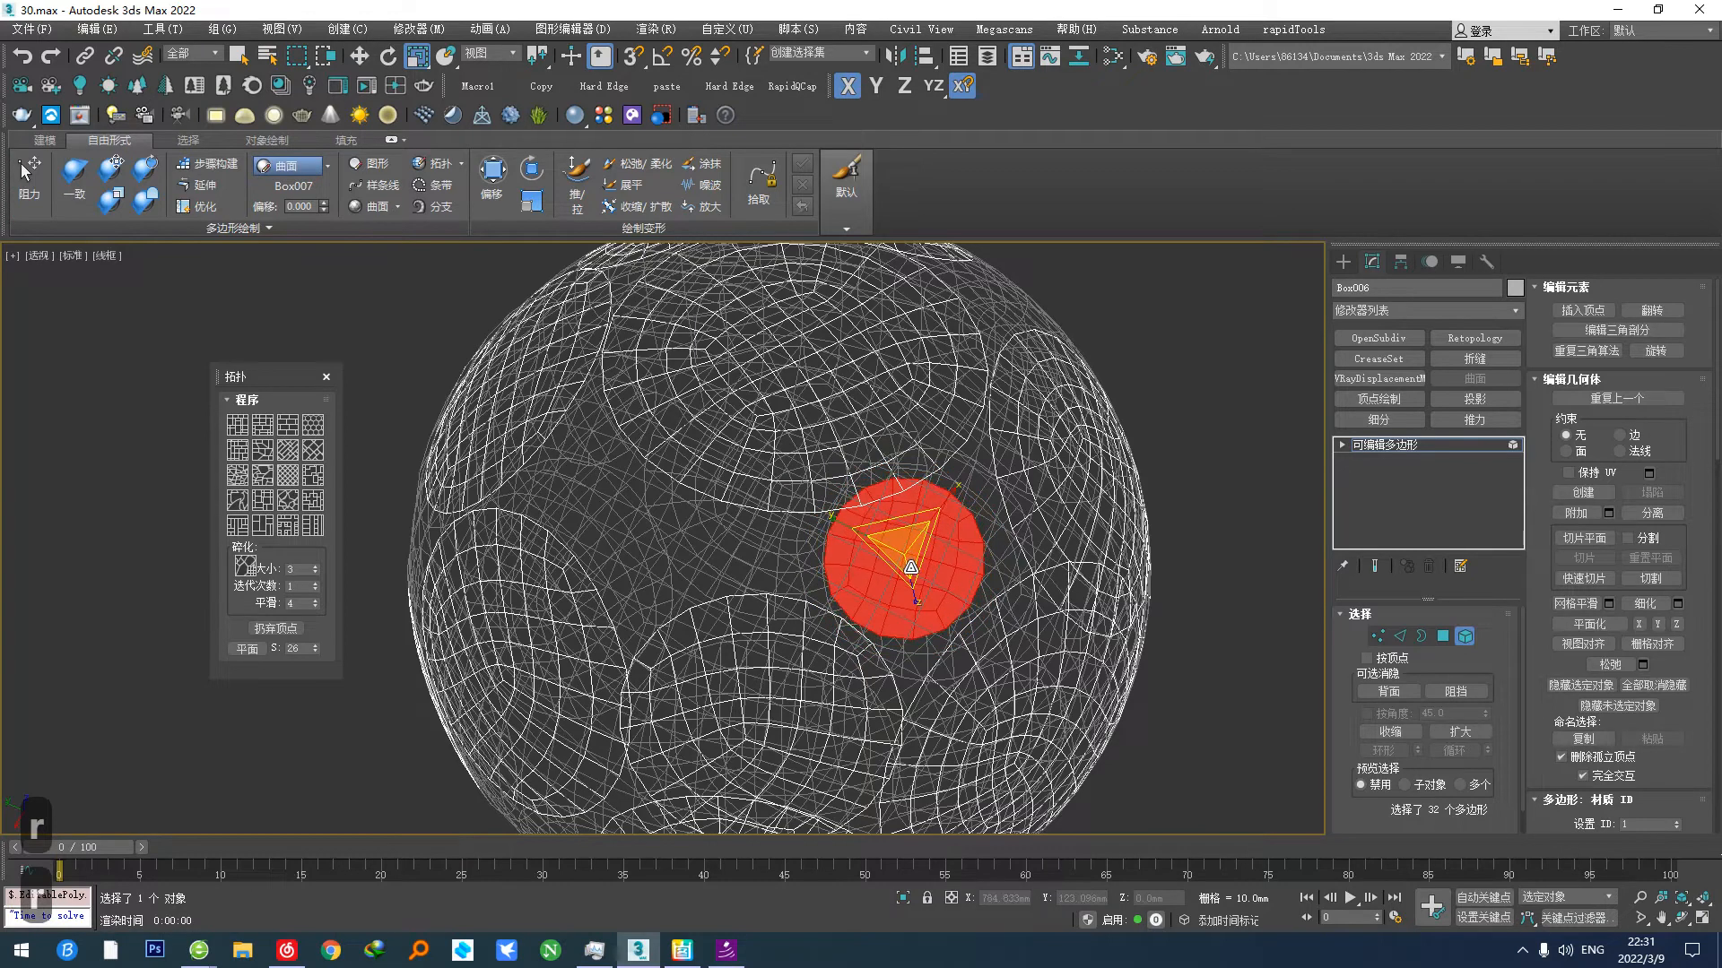
key("r")
Step: Scale down the 72-polygon disc on another side of the globe and slide it against its neighbors
scroll(895, 573, "down", 5)
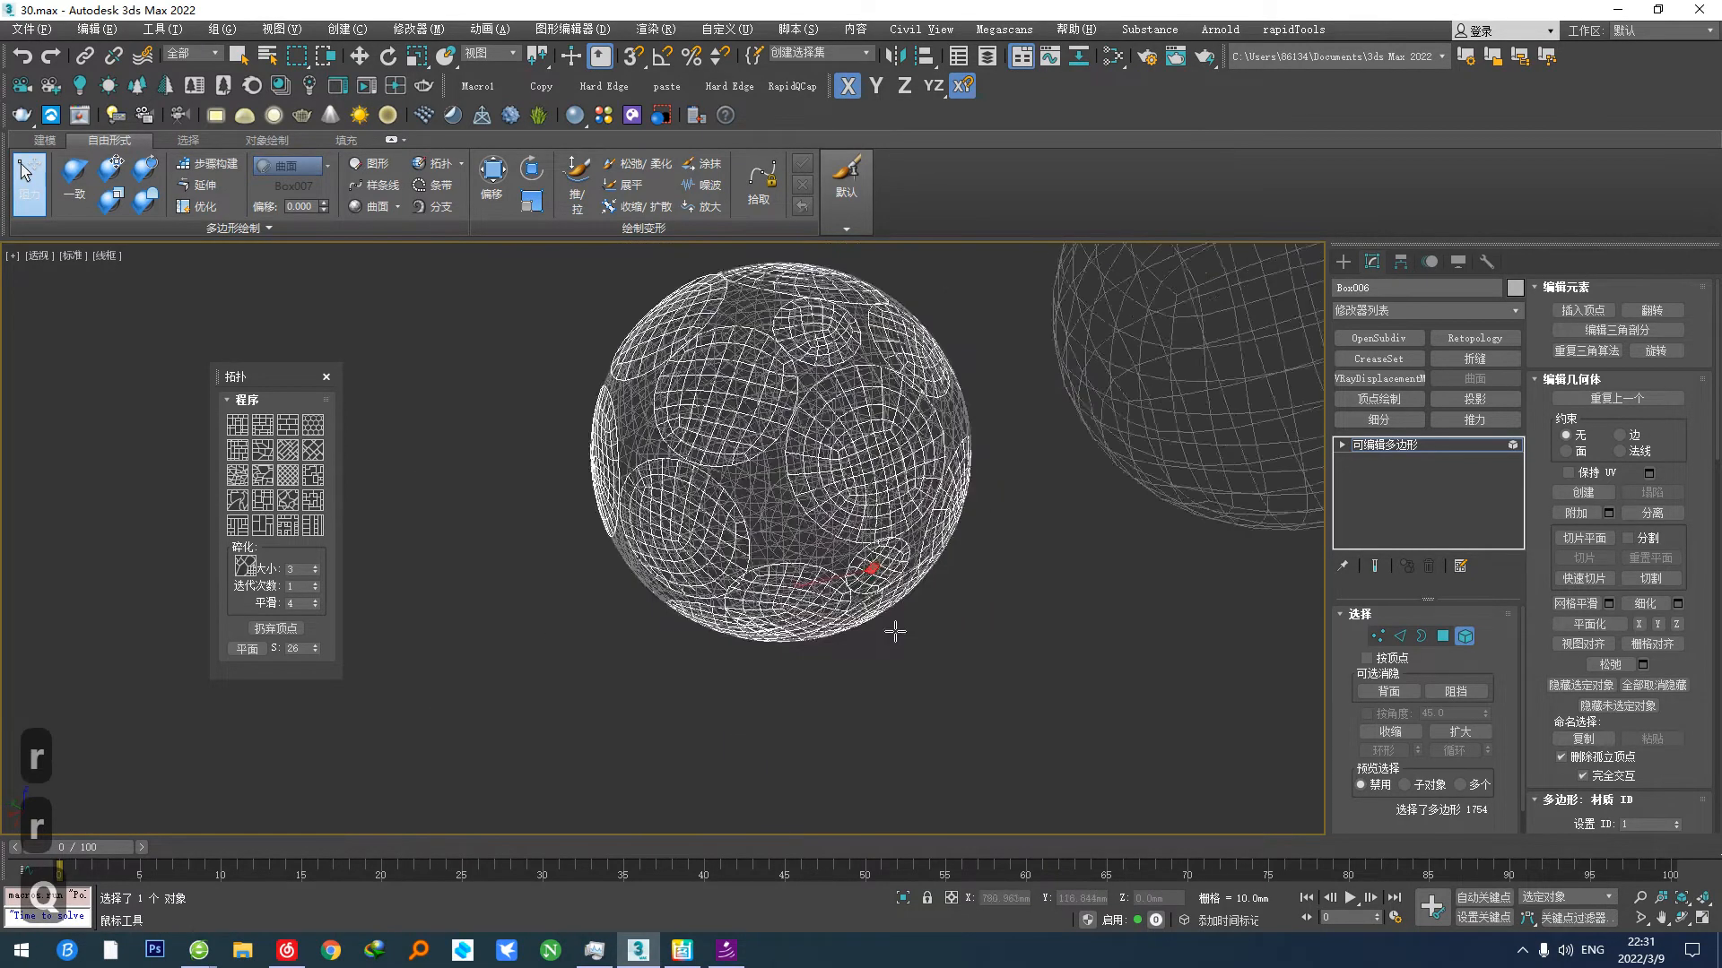
middle_click_drag(904, 542, 804, 594, "alt")
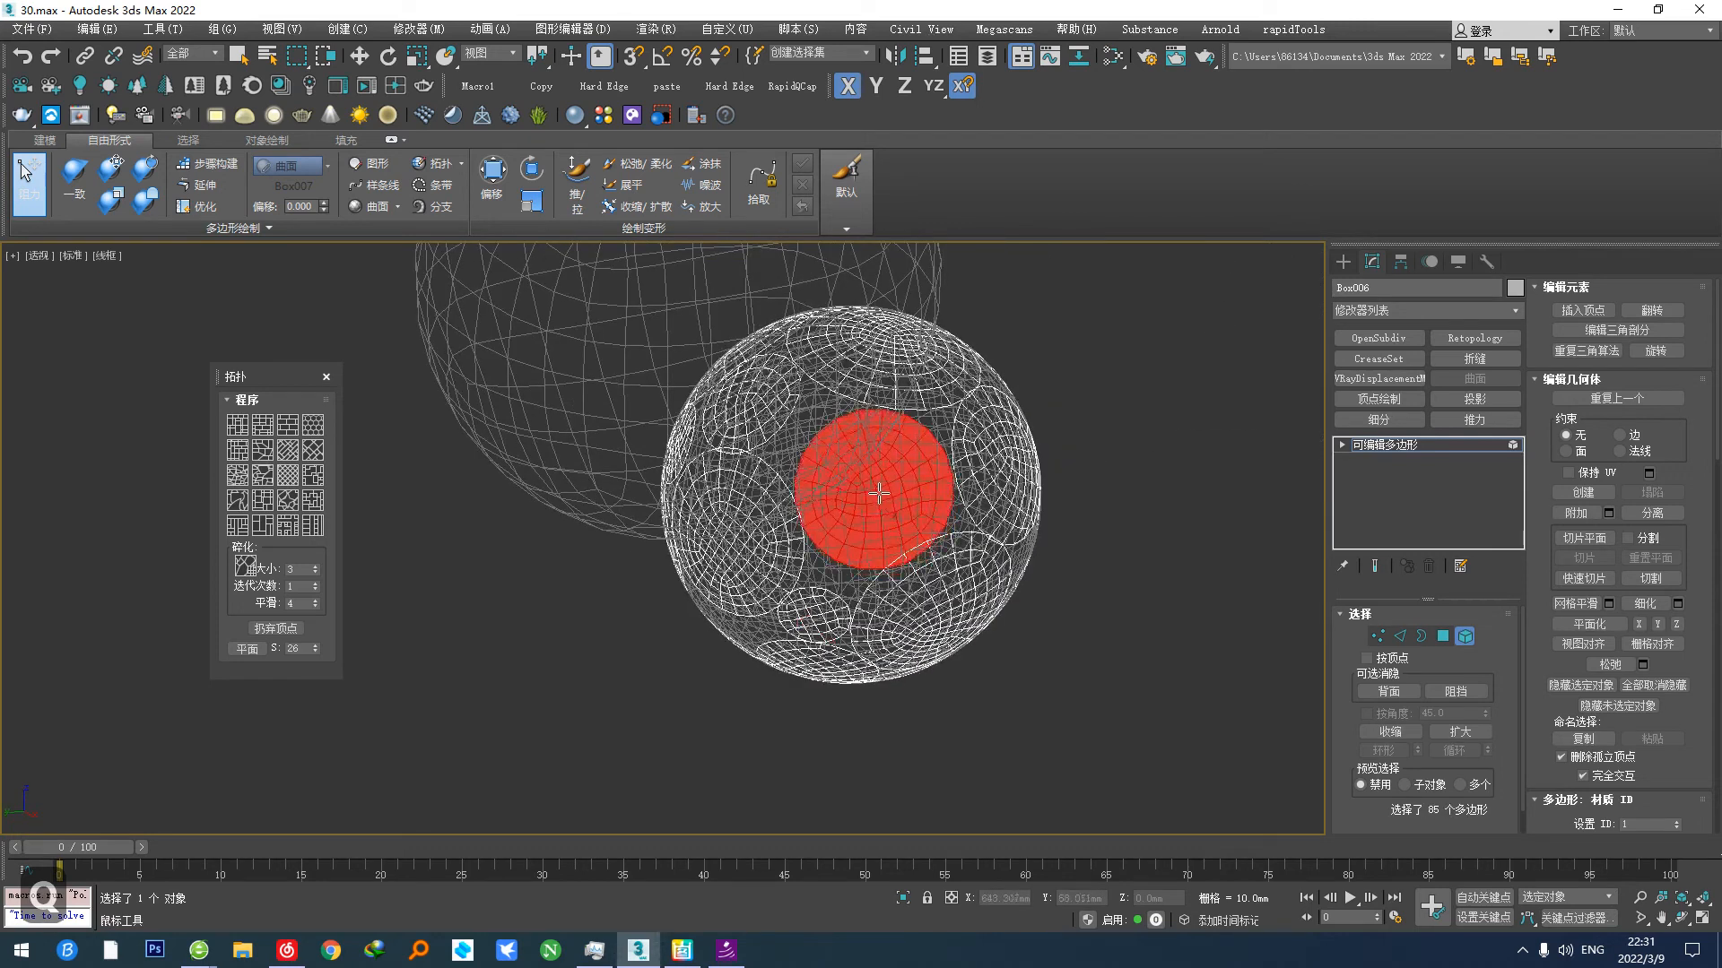
mouse_move(876, 492)
middle_mouse_down("alt")
mouse_move(769, 576)
mouse_move(711, 569)
mouse_move(768, 553)
middle_mouse_up("alt")
scroll(995, 484, "up", 3)
middle_click_drag(996, 484, 959, 571, "alt")
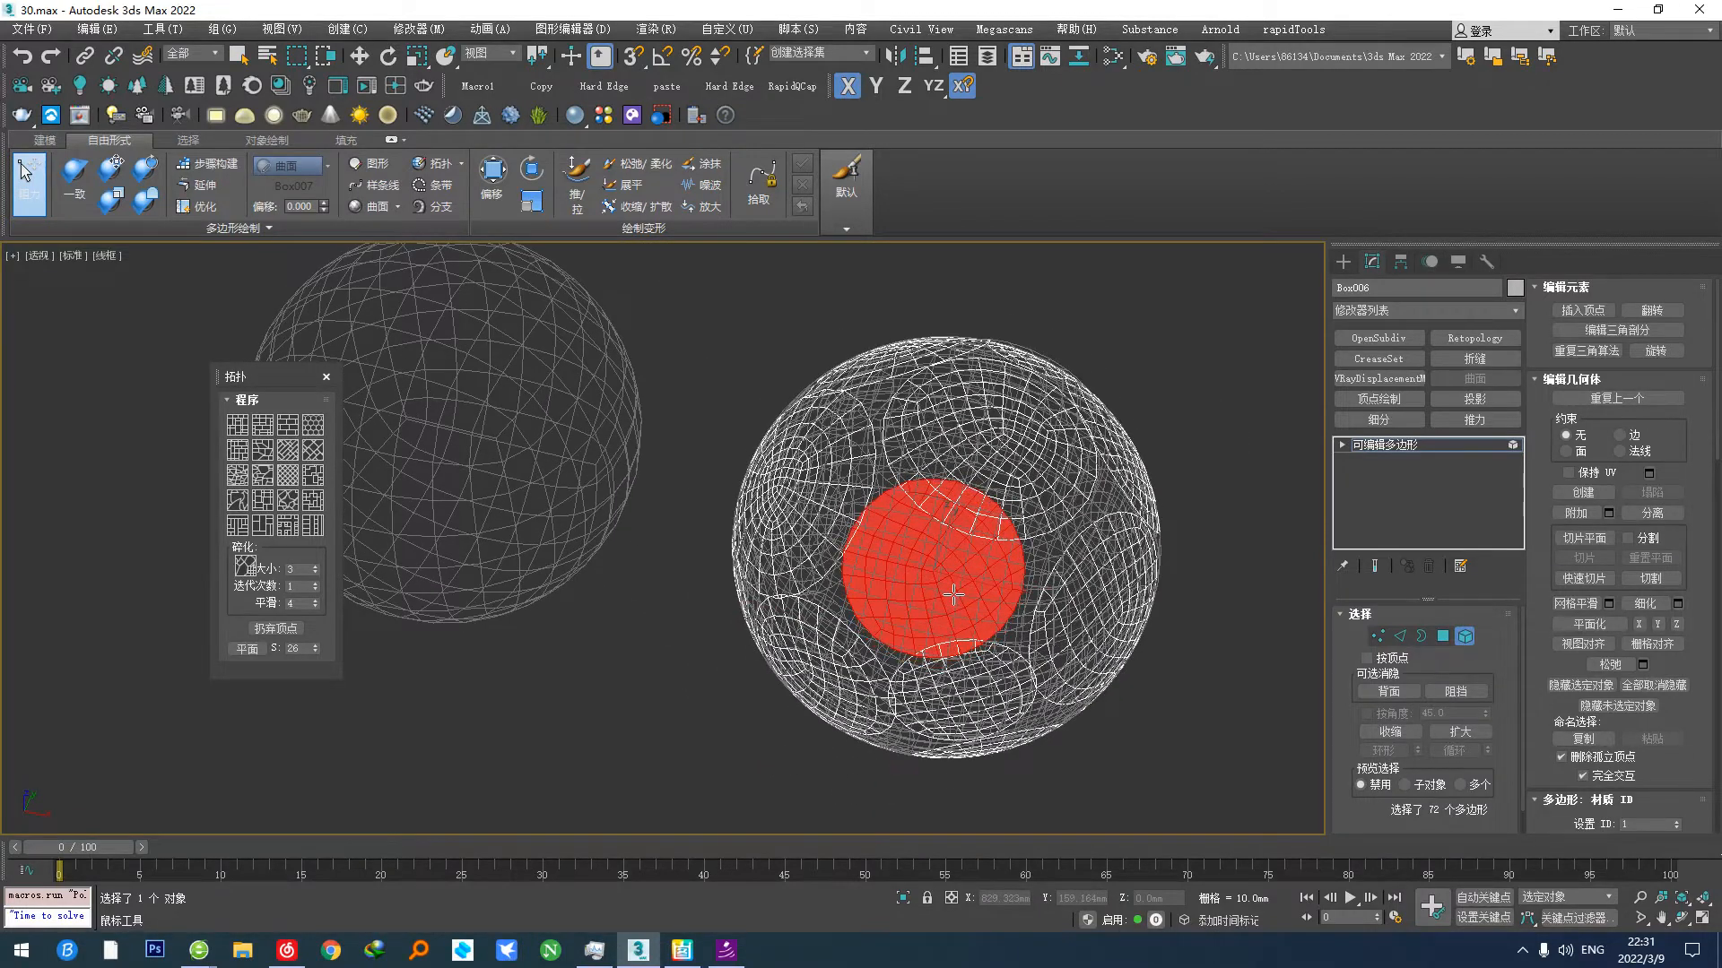
left_click(25, 171)
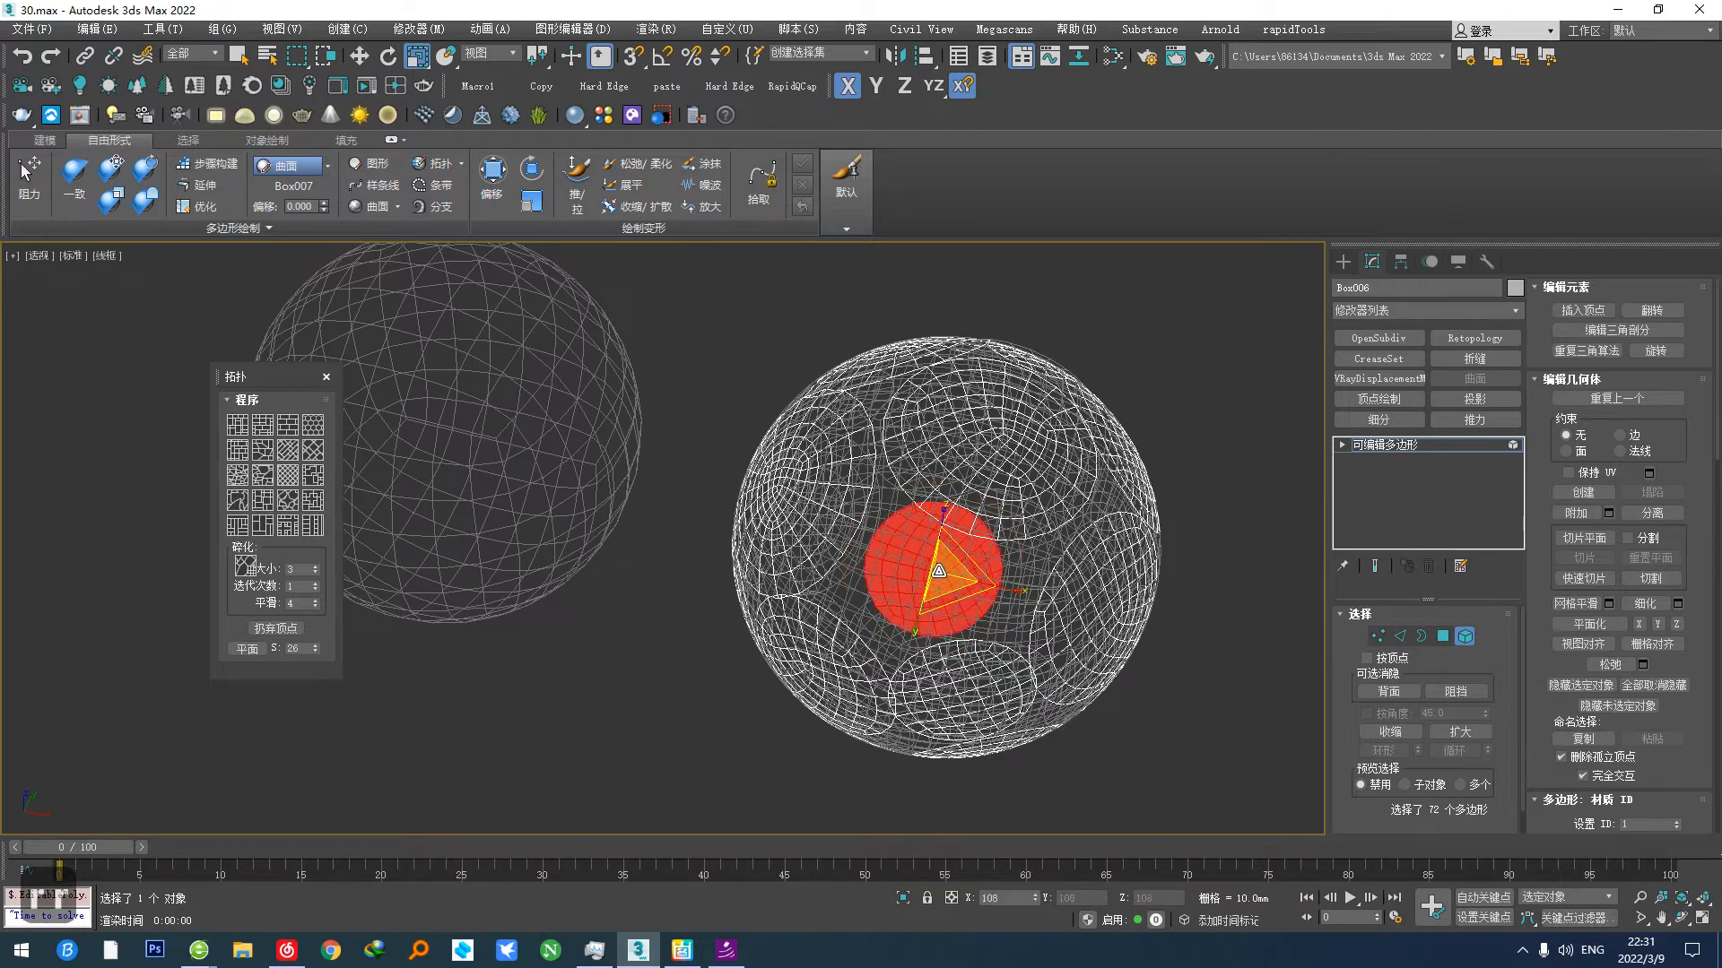
left_click(25, 170)
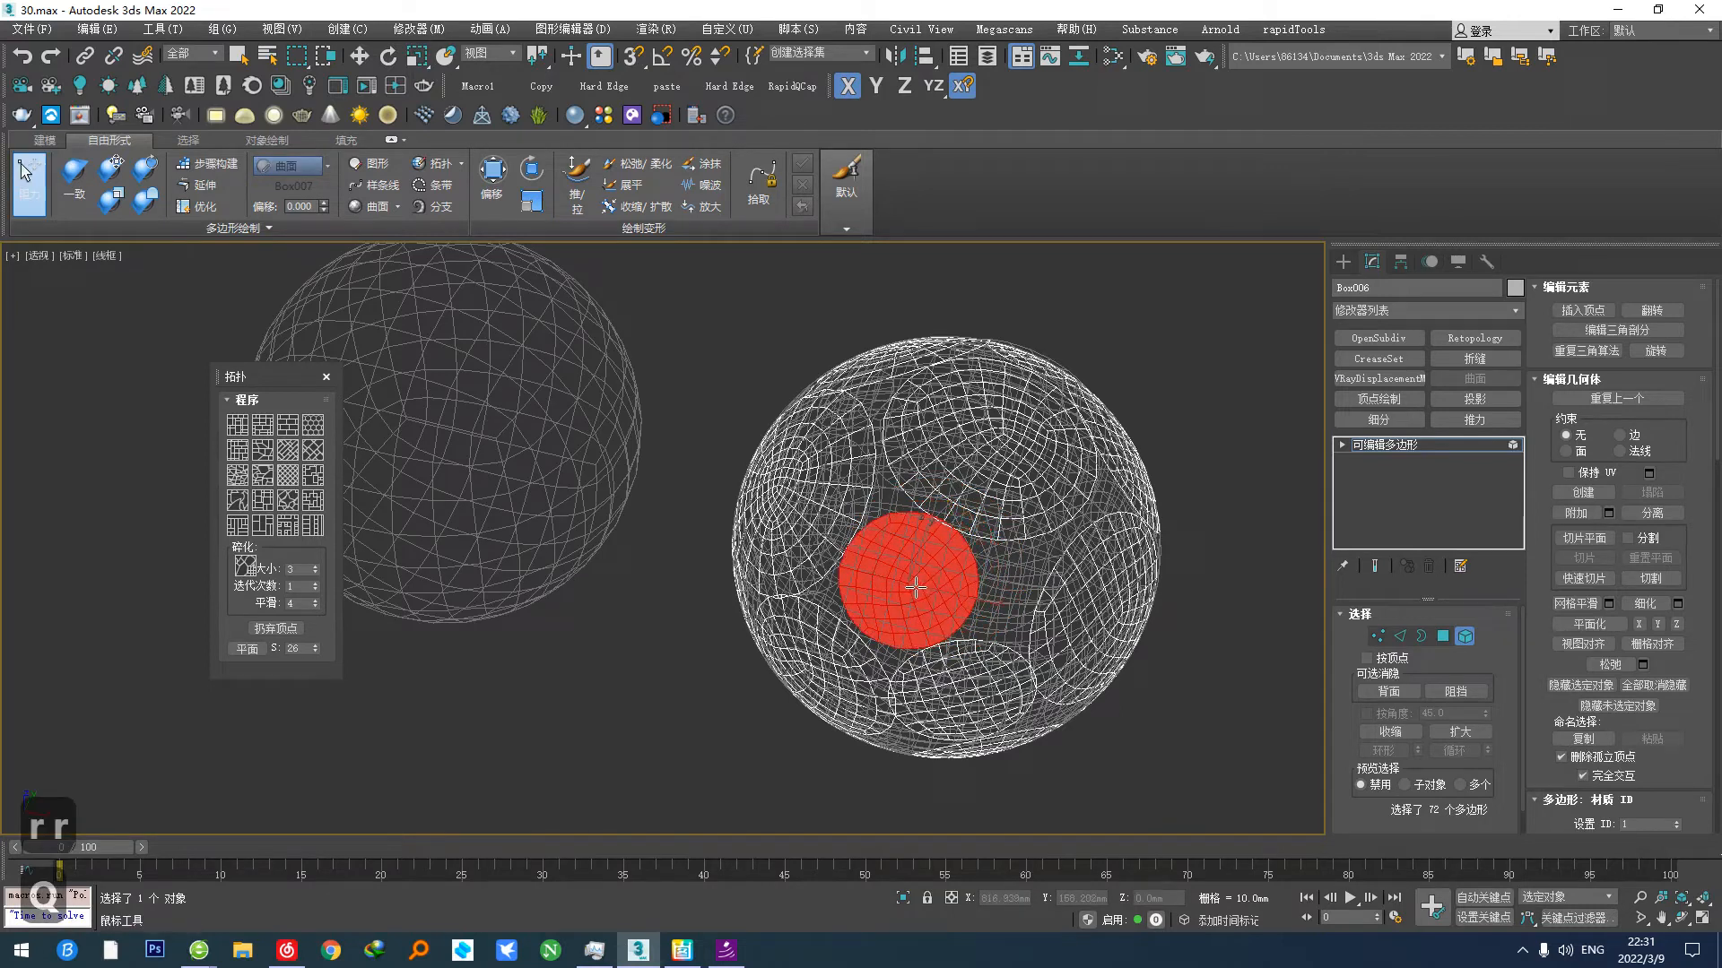
left_click(916, 587)
Step: Slide the discs around the next gap, including the 125-polygon disc, along the sphere until they meet their neighbors
middle_click_drag(915, 587, 990, 553, "alt")
left_click(1050, 637)
left_click(1065, 676)
left_click(1068, 658)
left_click(1068, 659)
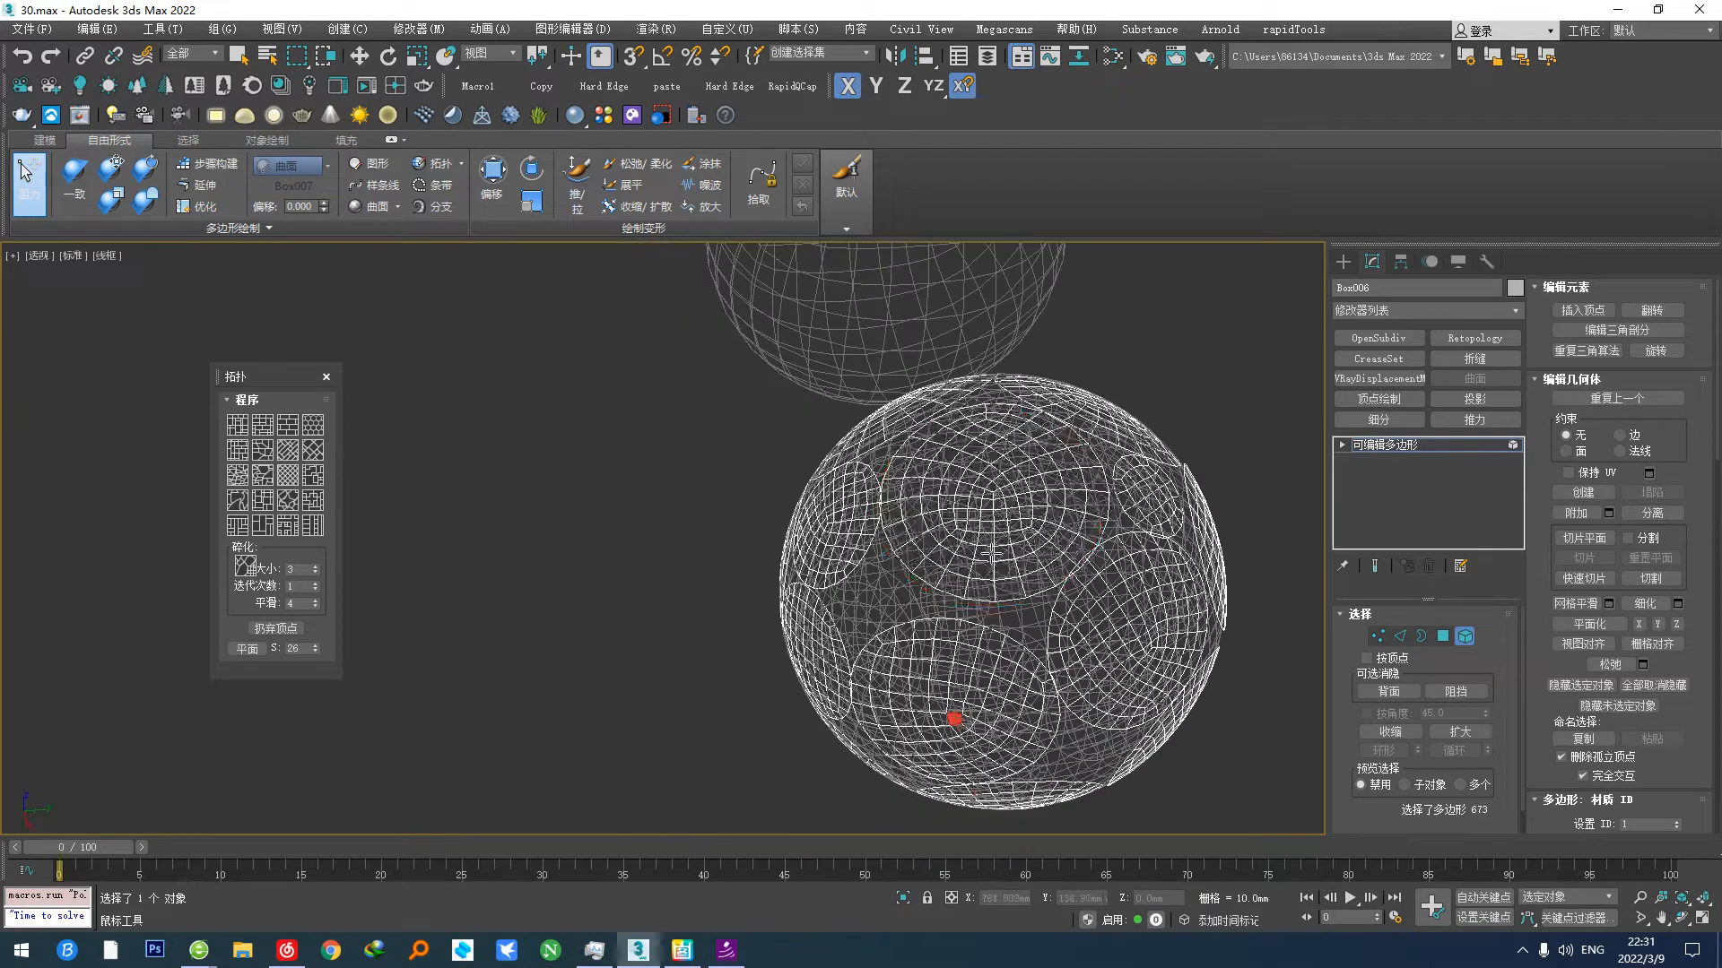
left_click(985, 557)
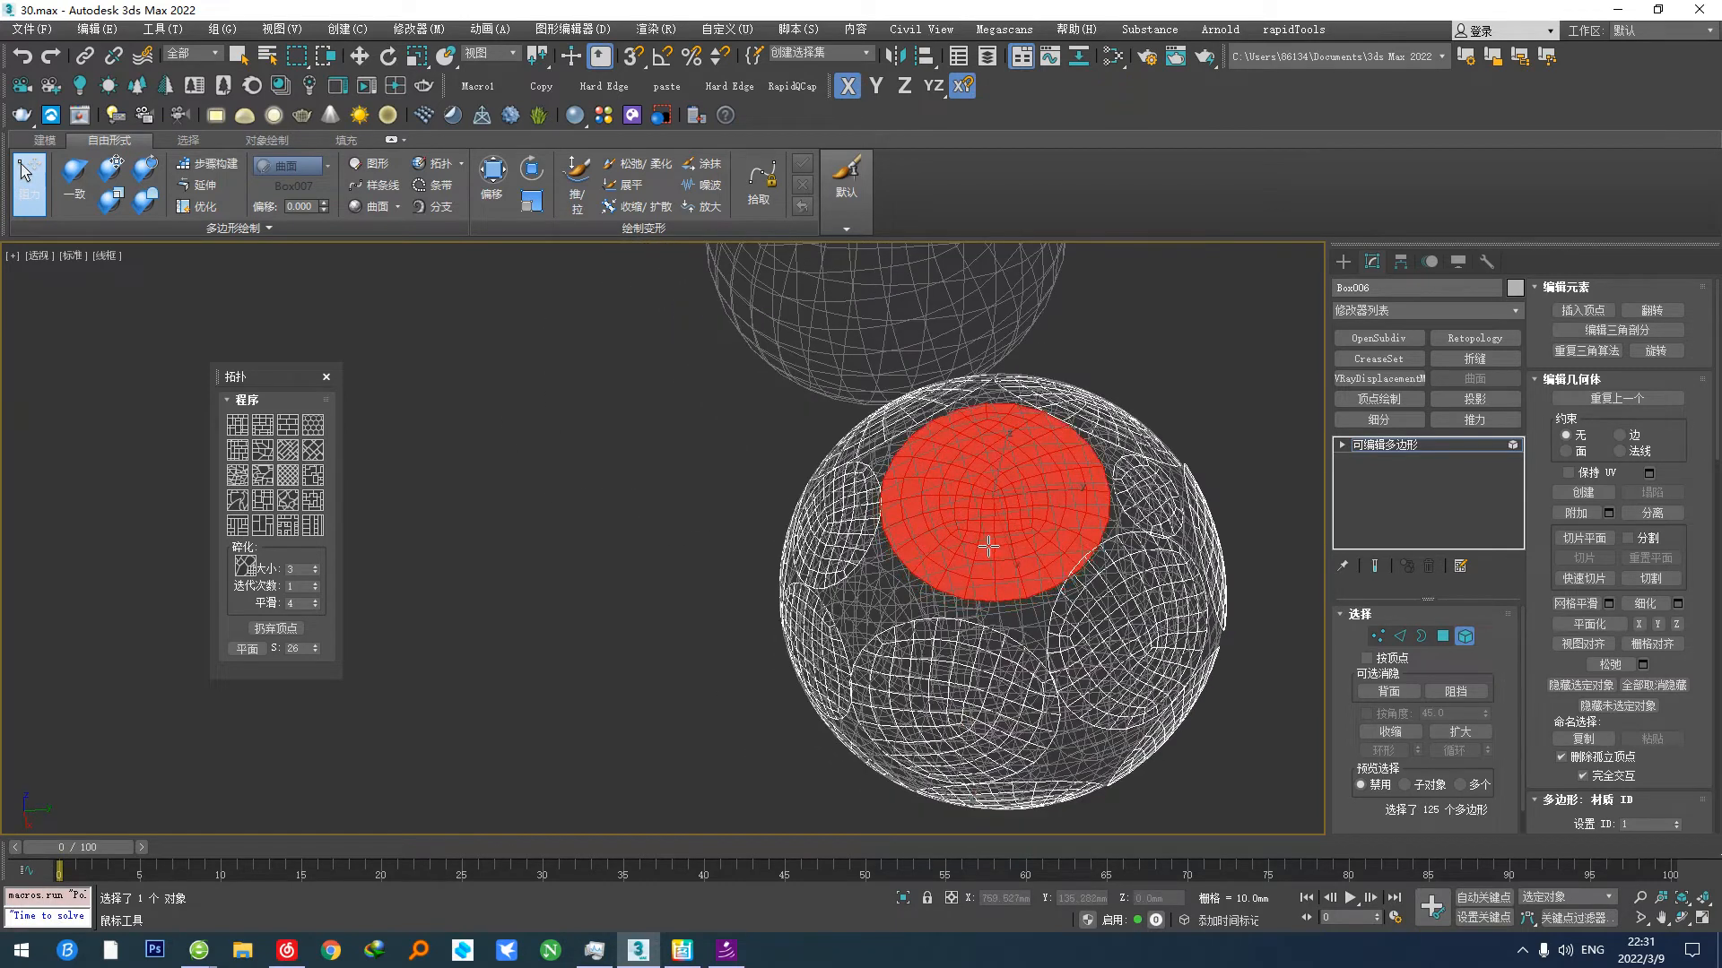
left_click(987, 544)
Step: Slide the 62-polygon disc along the sphere and rescale it as an element so it touches the surrounding discs
middle_click_drag(988, 545, 931, 569, "alt")
left_click(929, 574)
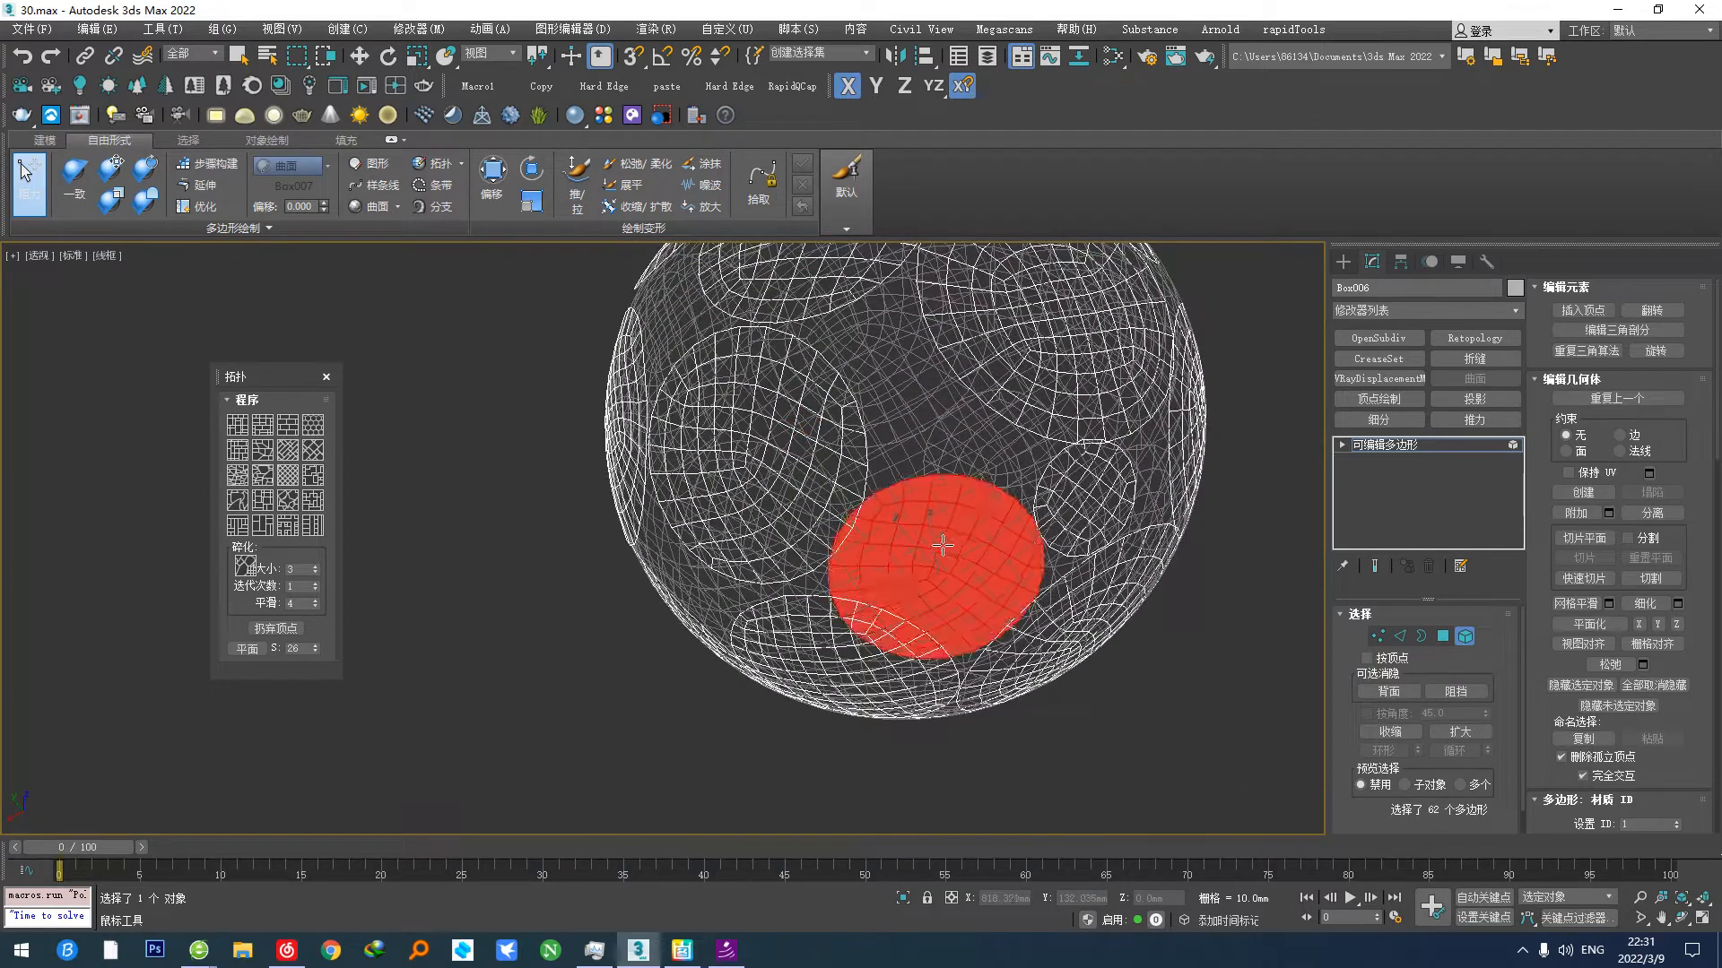
left_click(25, 172)
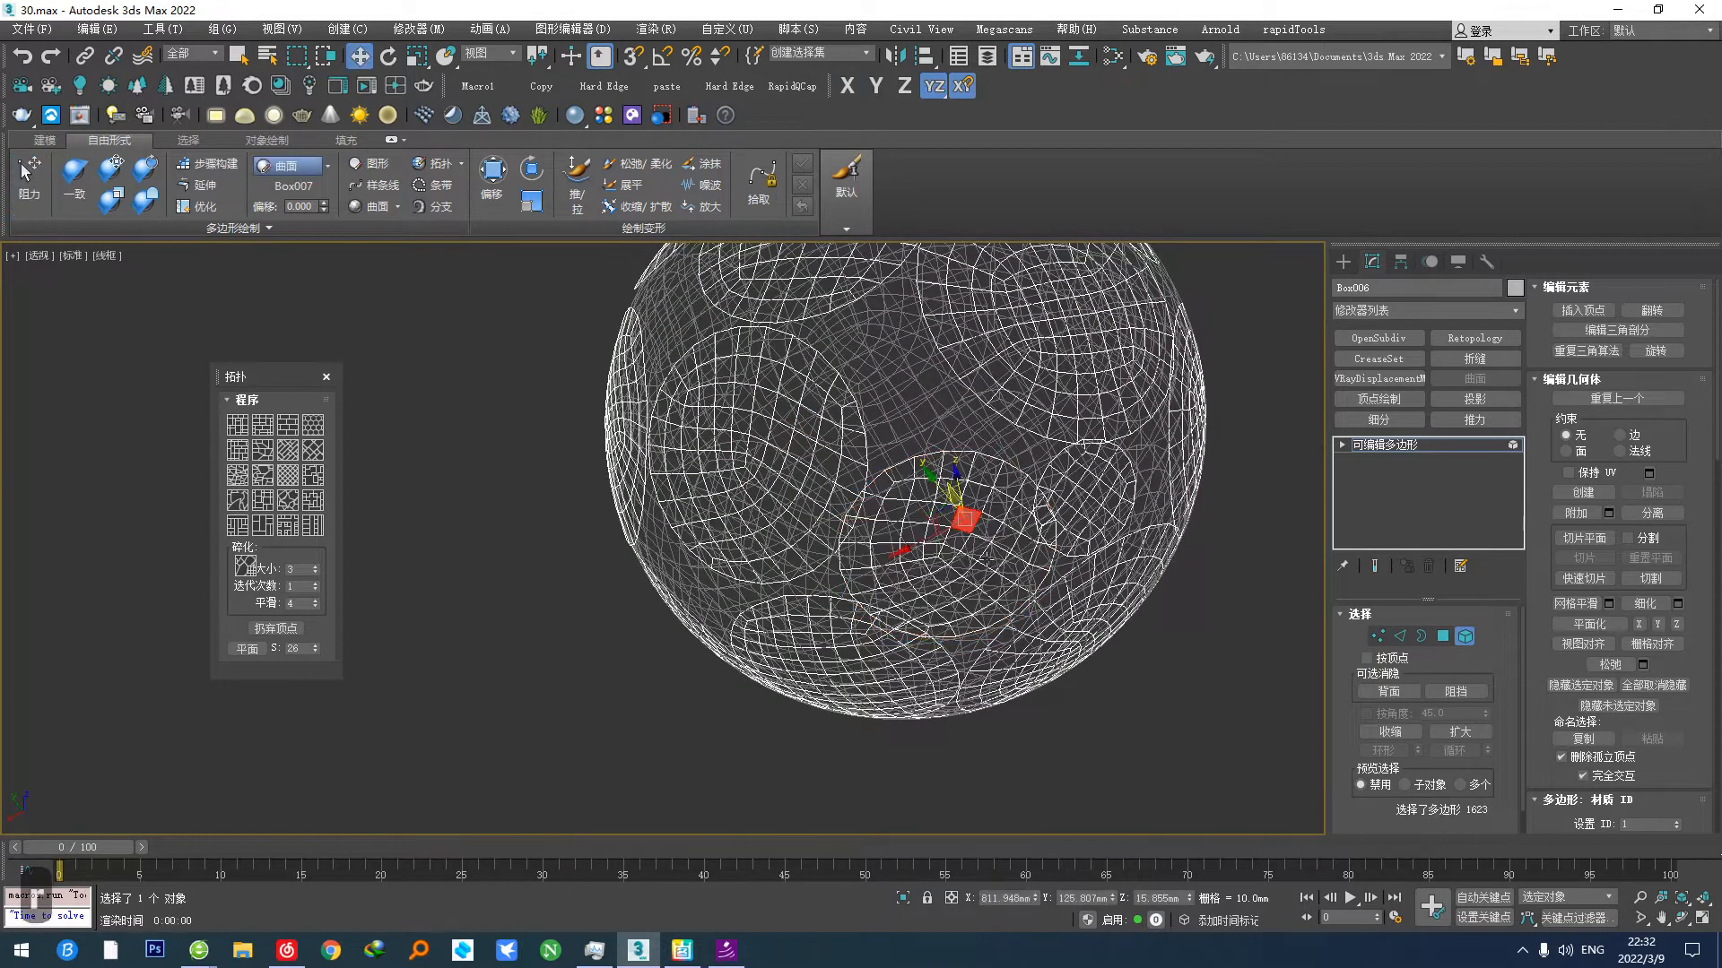
key("r")
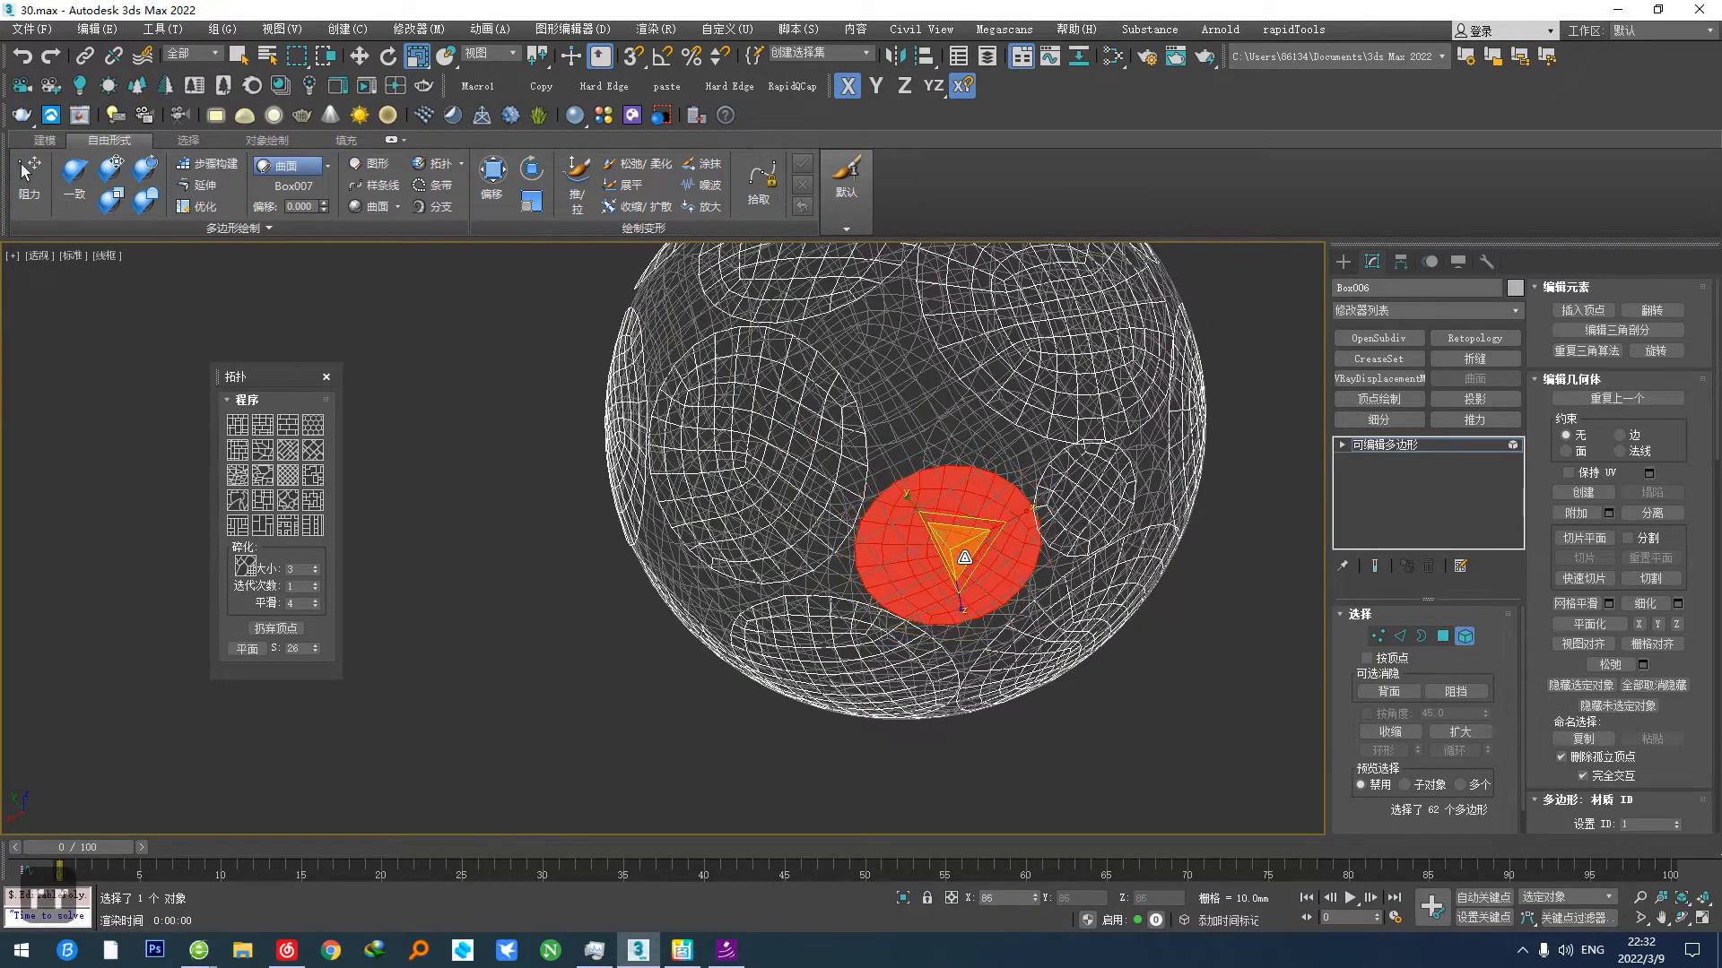
middle_click_drag(964, 557, 945, 568, "alt")
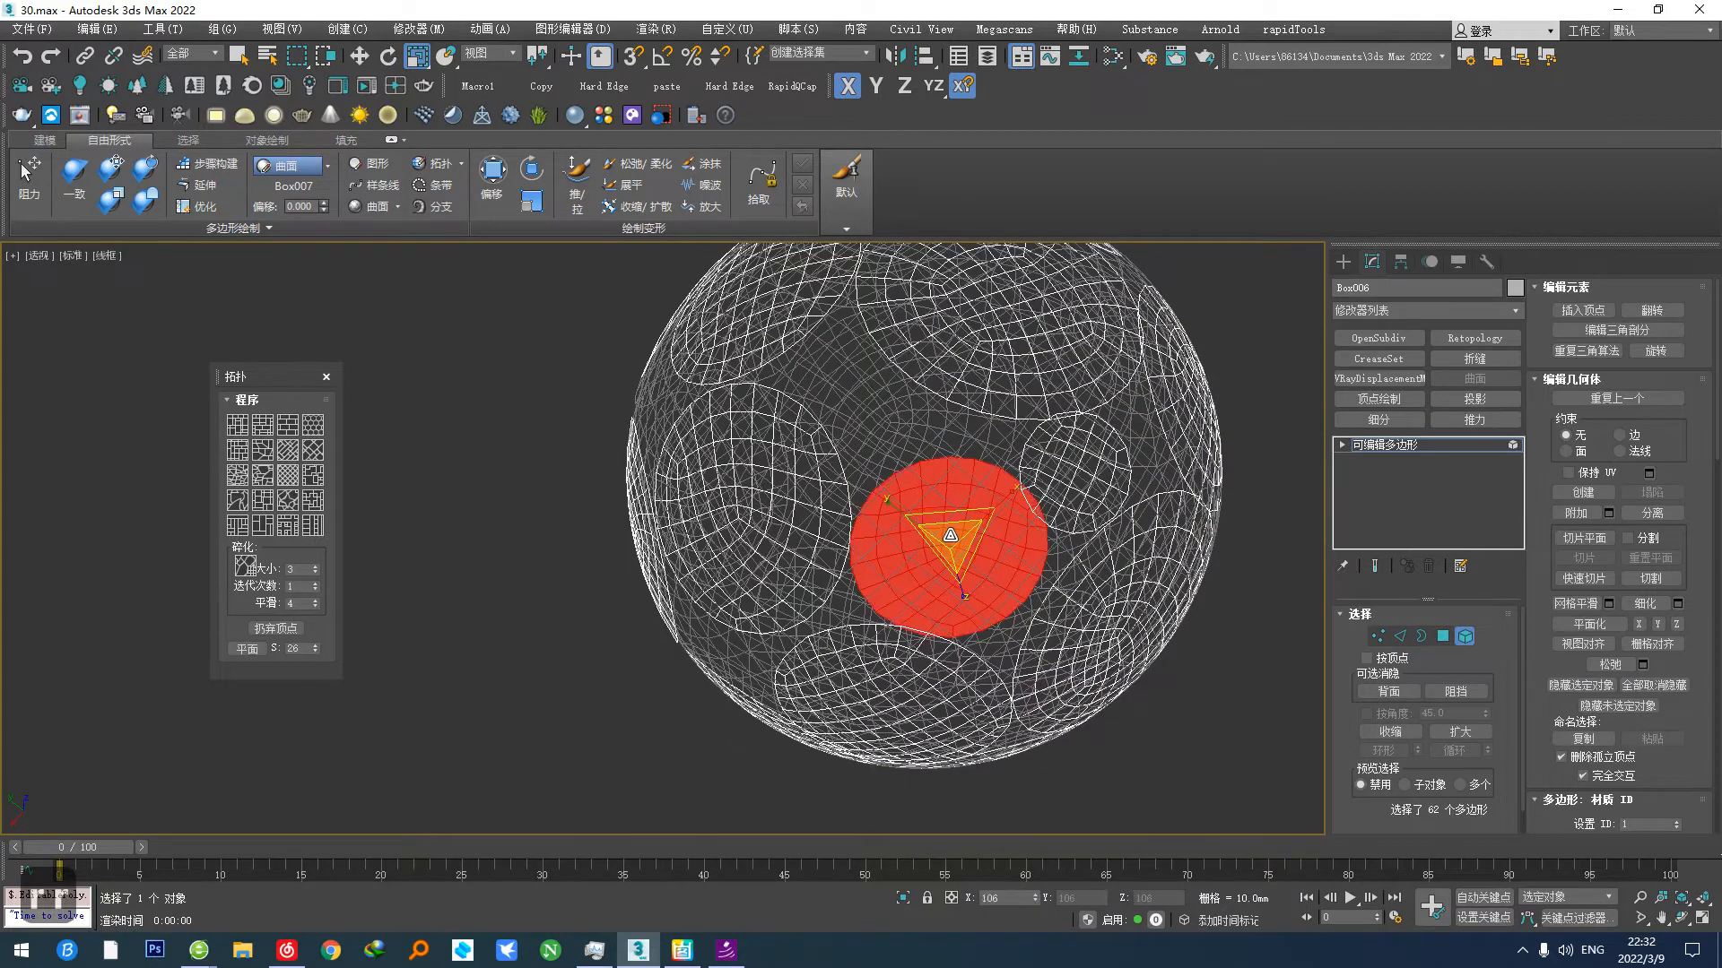
scroll(966, 591, "down", 2)
middle_click_drag(965, 592, 921, 606, "alt")
scroll(917, 674, "down", 2)
scroll(921, 606, "up", 2)
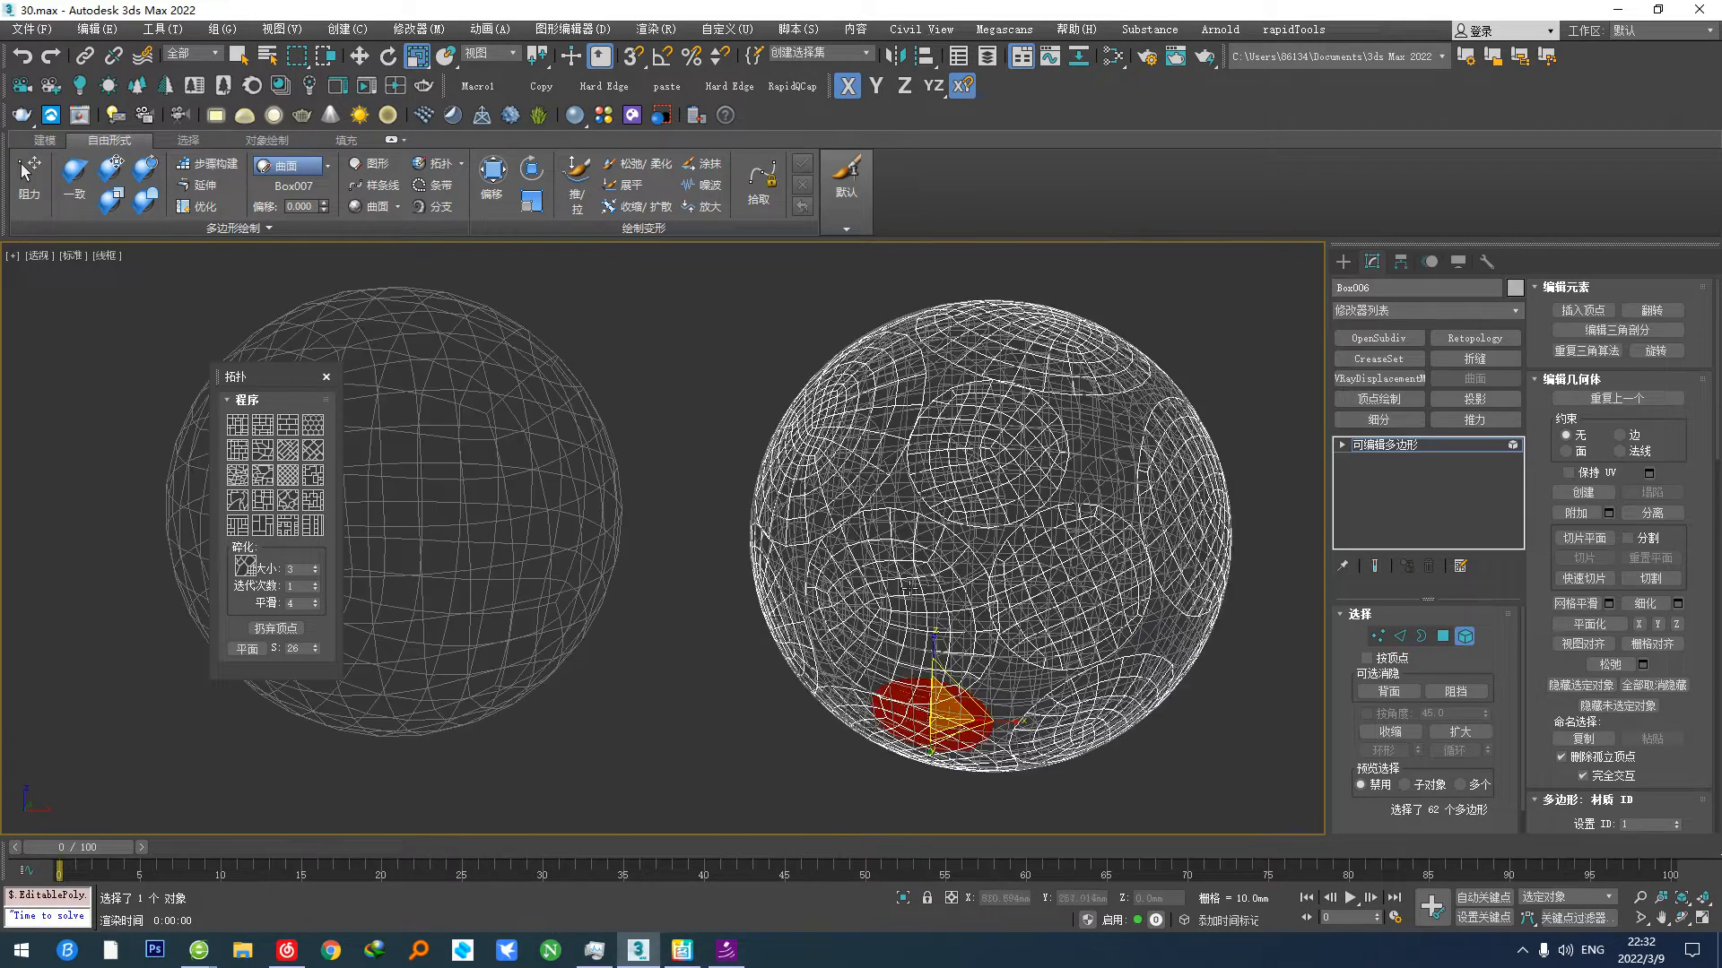
Step: Save the scene and select all polygons of the disc object
key("ctrl+s")
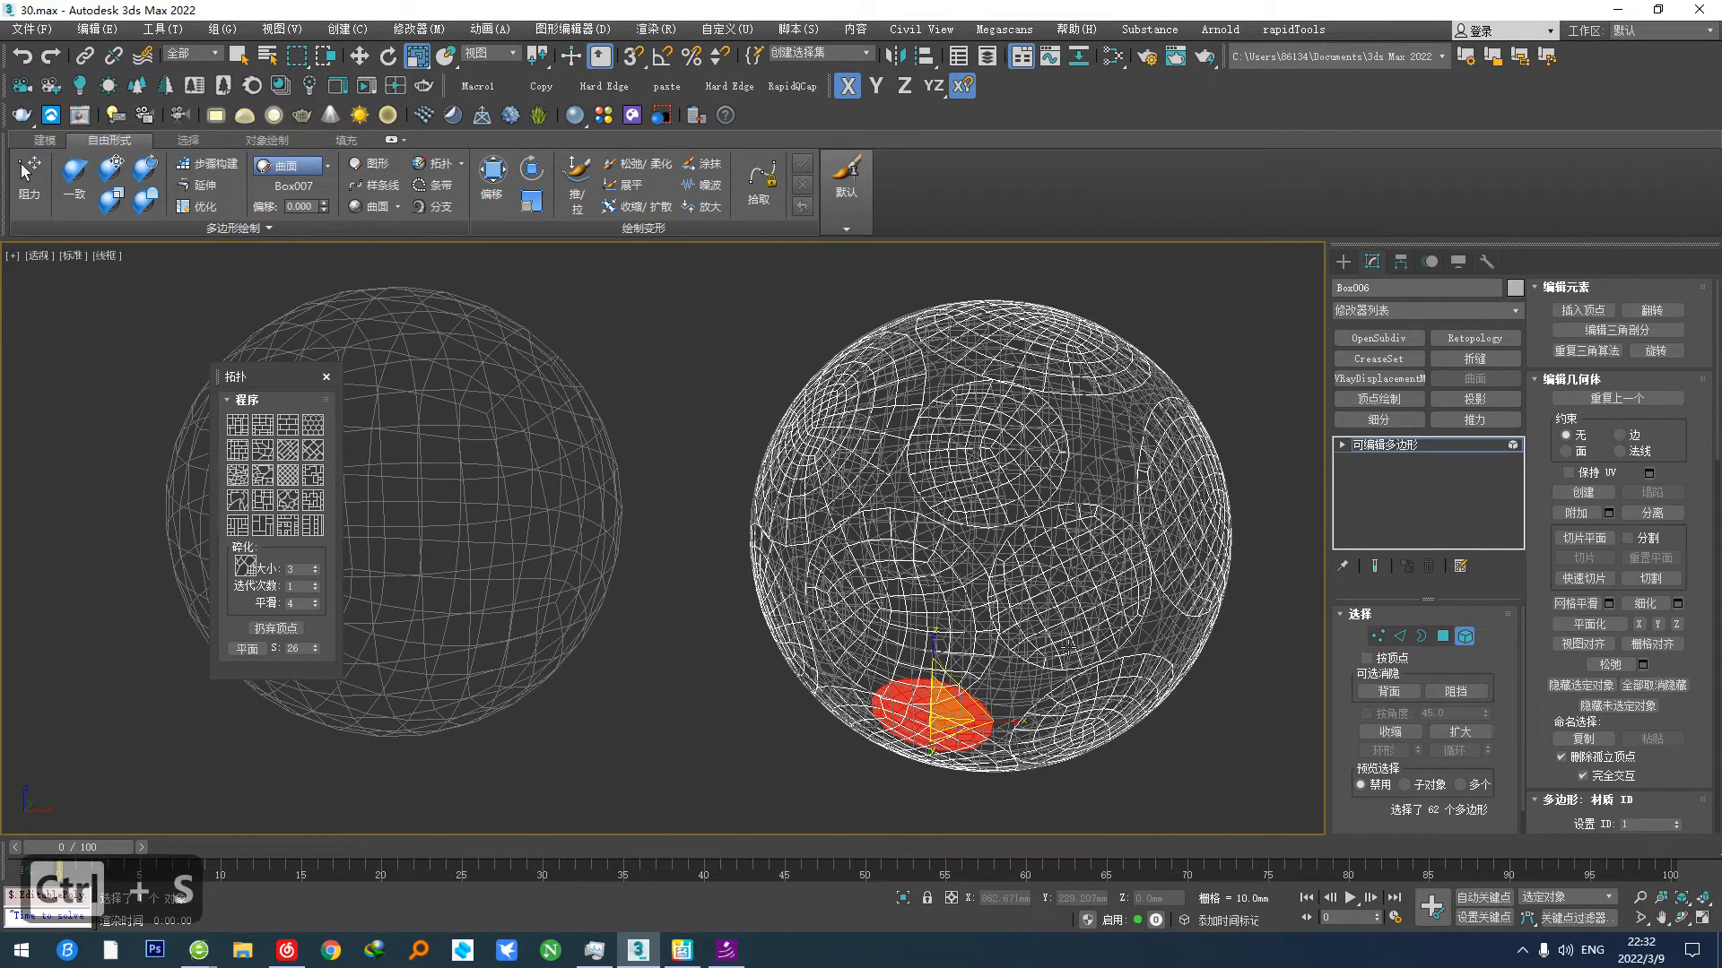
key("ctrl+z")
middle_click_drag(1067, 646, 1026, 563, "alt")
key("ctrl+a")
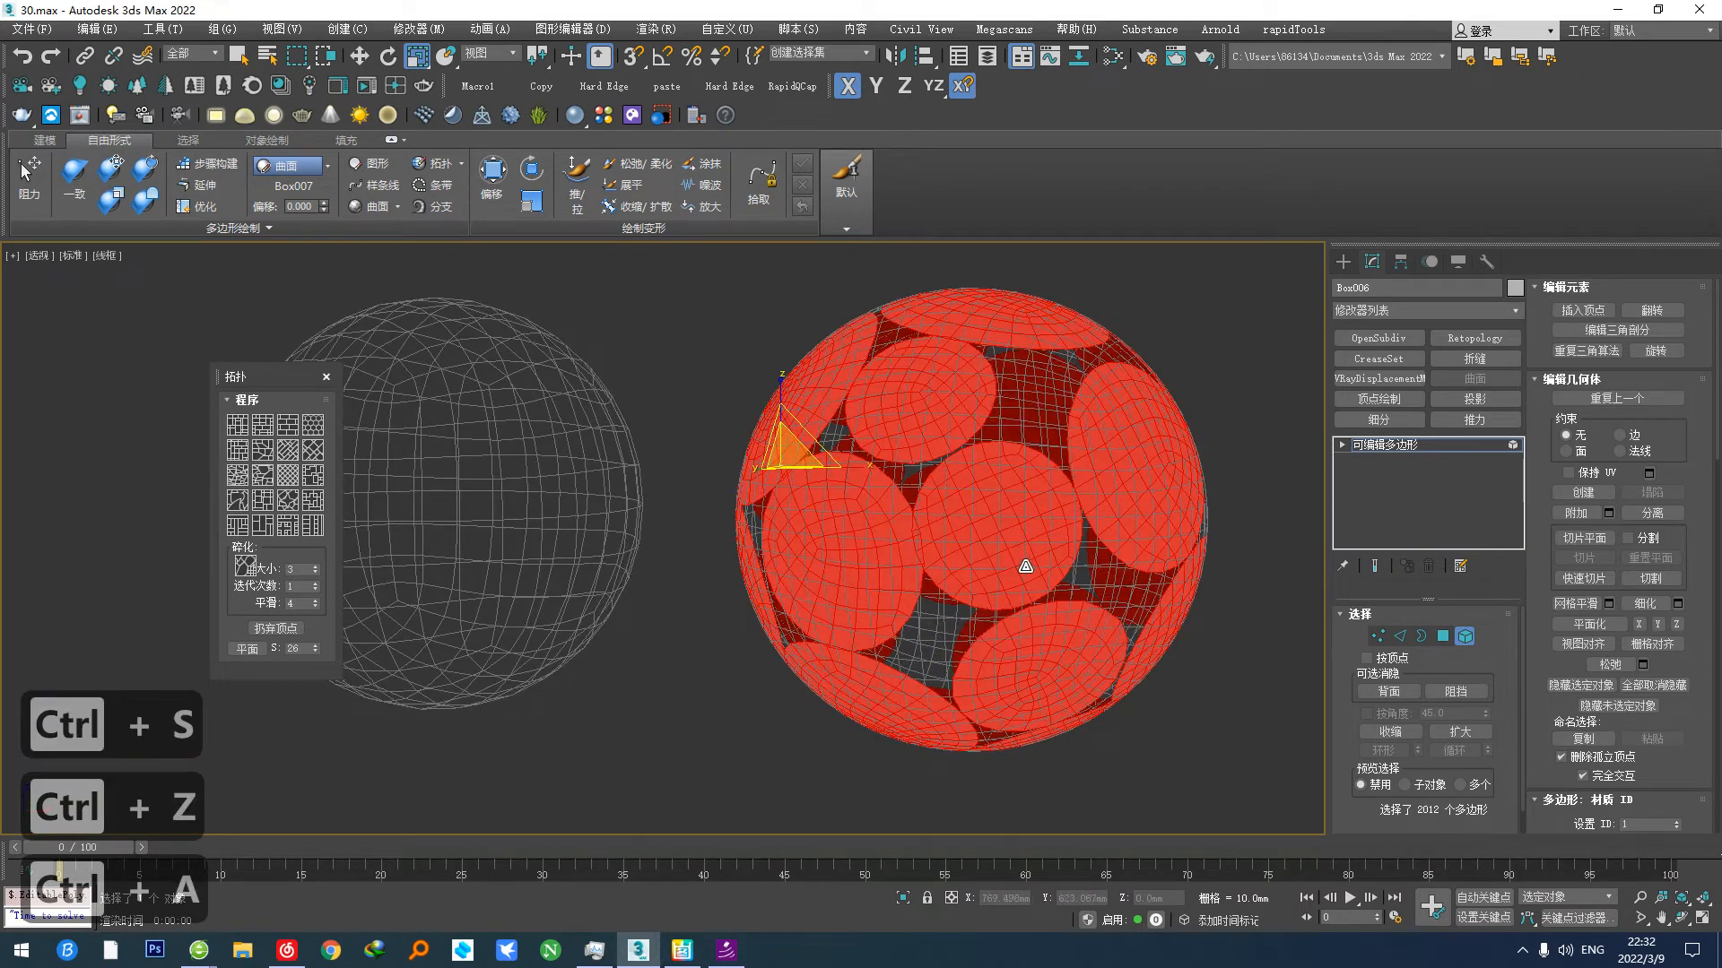
key("x")
middle_click_drag(1024, 629, 996, 585, "alt")
left_click(1443, 638)
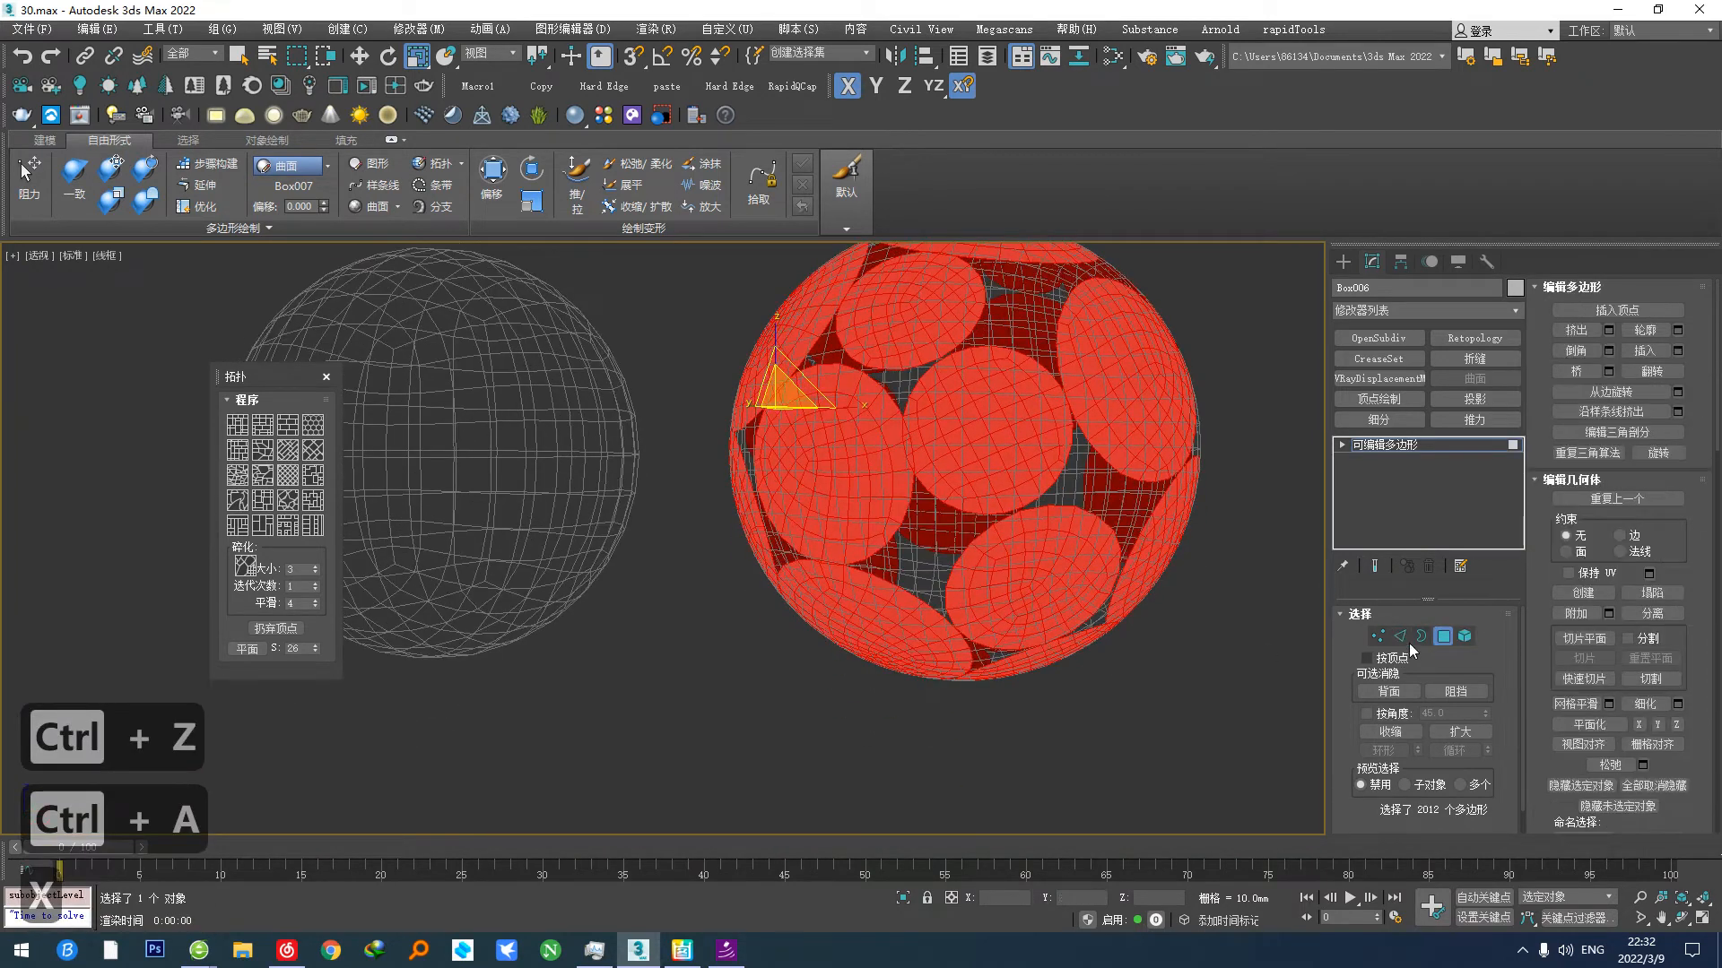
key("x")
Step: Return to shaded display and clone the whole disc object along X as a single independent copy beside the base sphere
middle_click_drag(967, 600, 1303, 632)
scroll(948, 619, "down", 3)
left_click(1442, 636)
mouse_move(628, 610)
middle_mouse_down("alt")
mouse_move(917, 604)
mouse_move(845, 636)
middle_mouse_up("alt")
key("F3")
key("w")
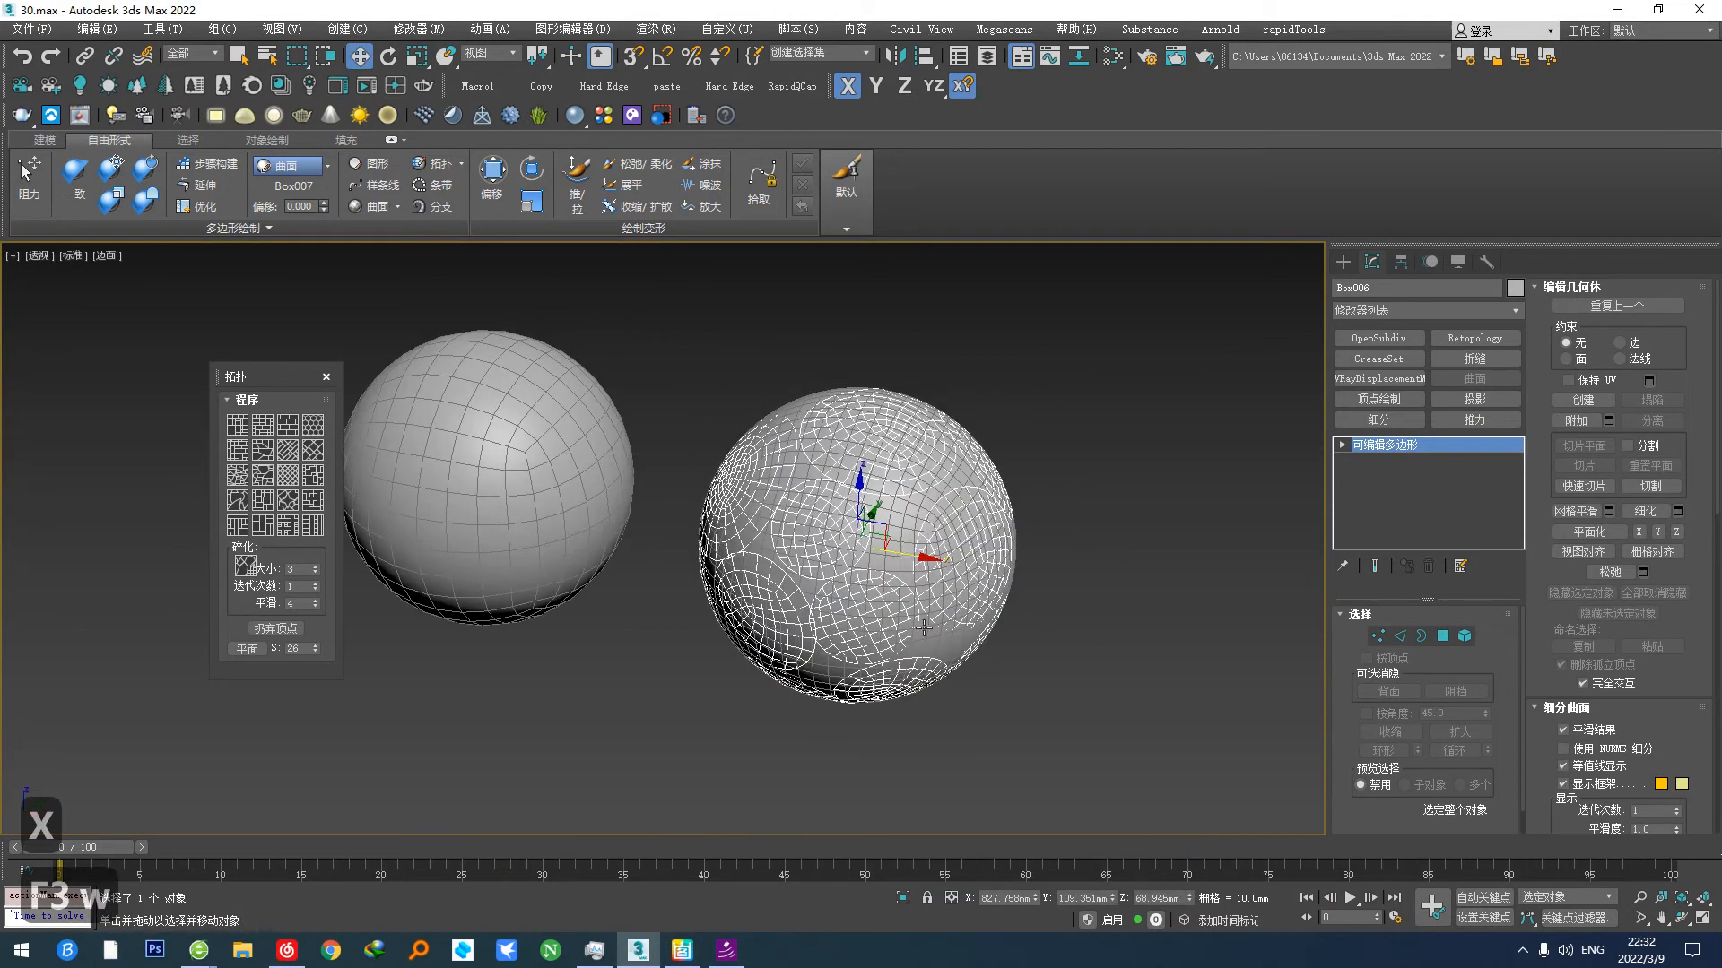
left_click_drag(910, 548, 1372, 603)
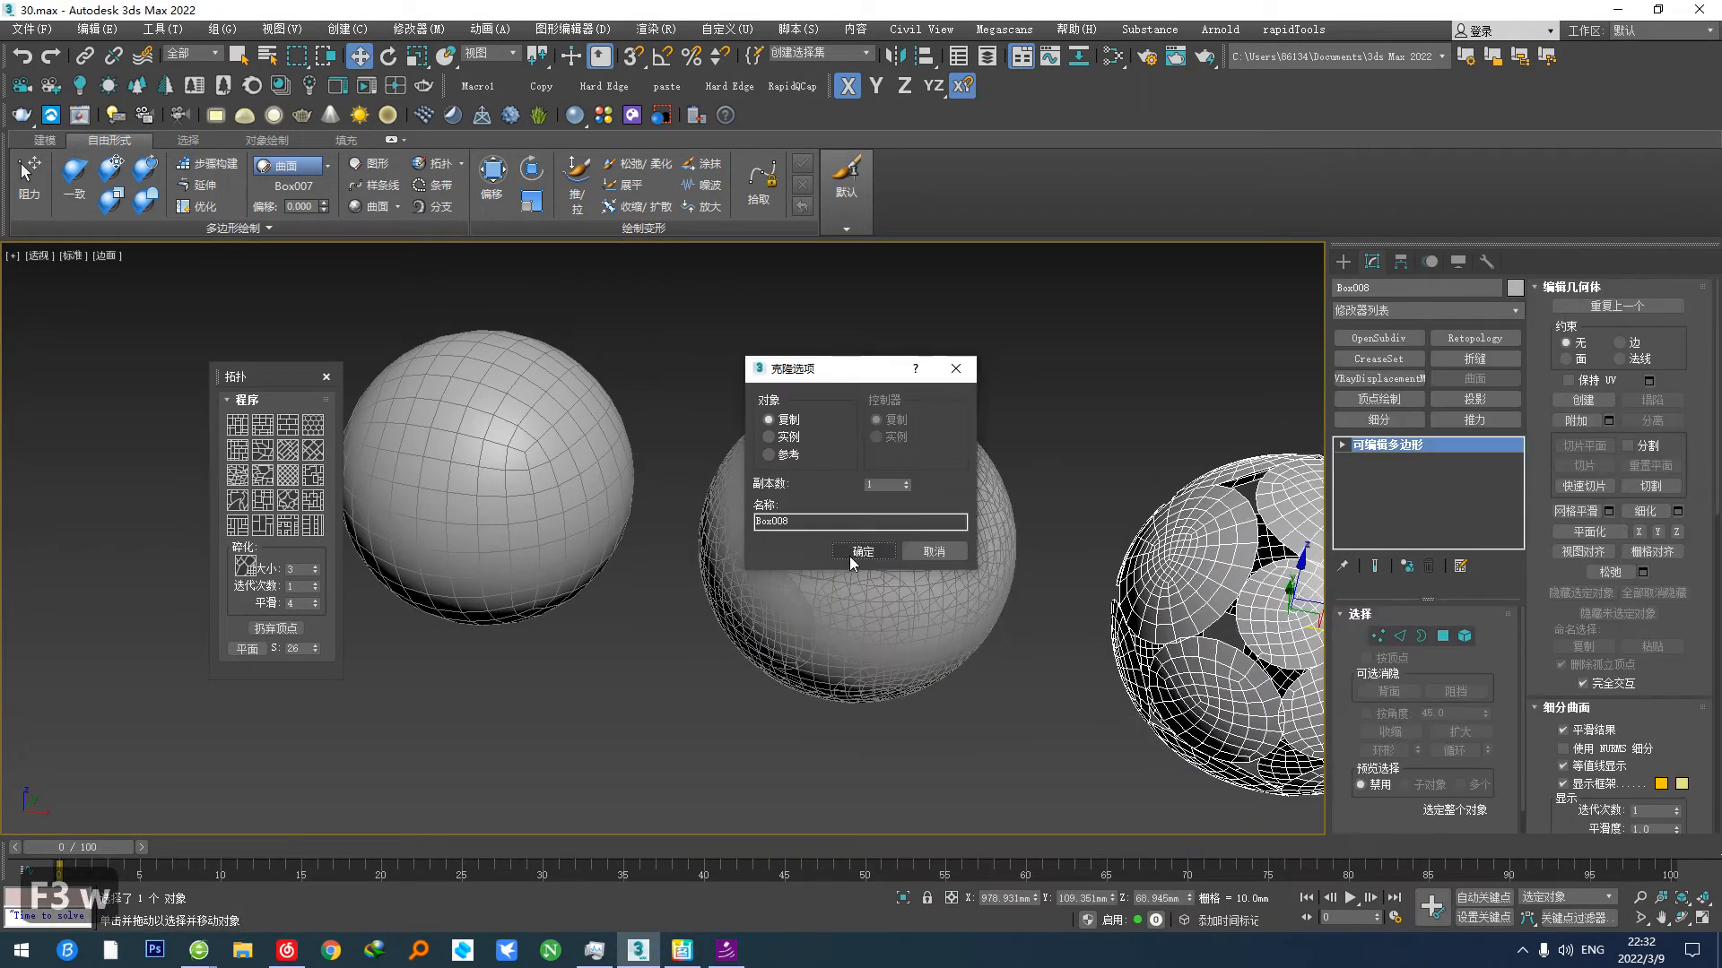
left_click(863, 551)
mouse_move(1015, 600)
middle_mouse_down()
mouse_move(918, 539)
mouse_move(797, 521)
middle_mouse_up()
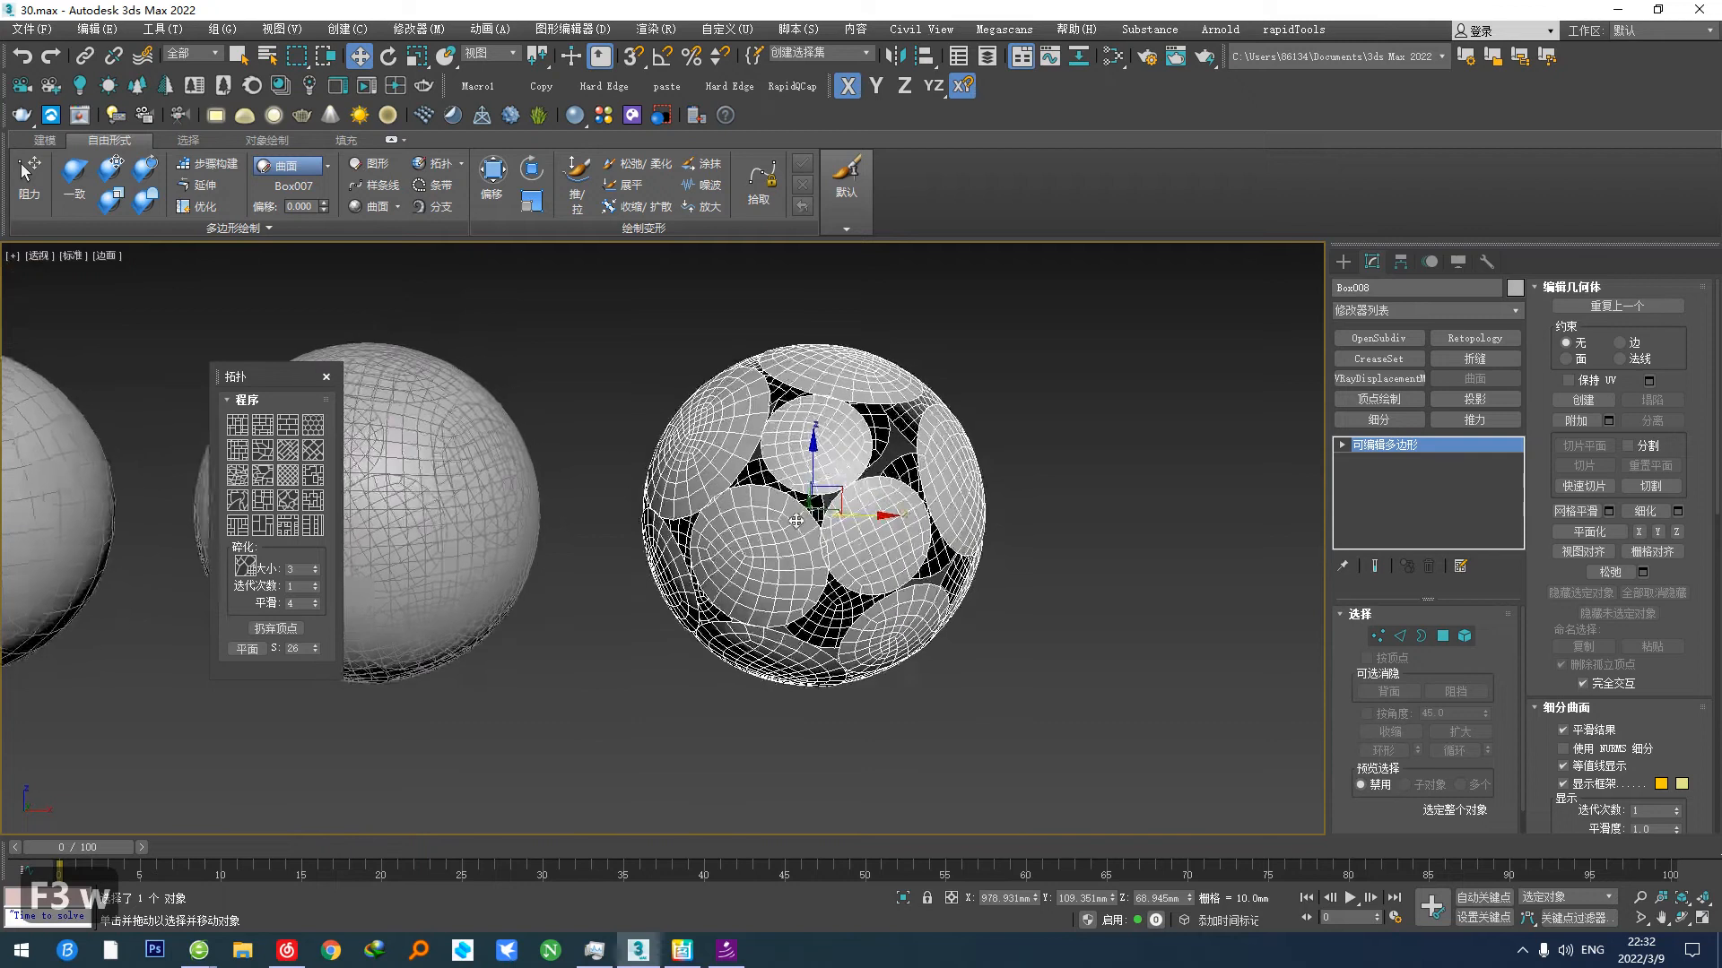
Step: Select every open border of the copied disc object and carry the selection over as edges
scroll(796, 521, "up", 2)
left_click(1421, 637)
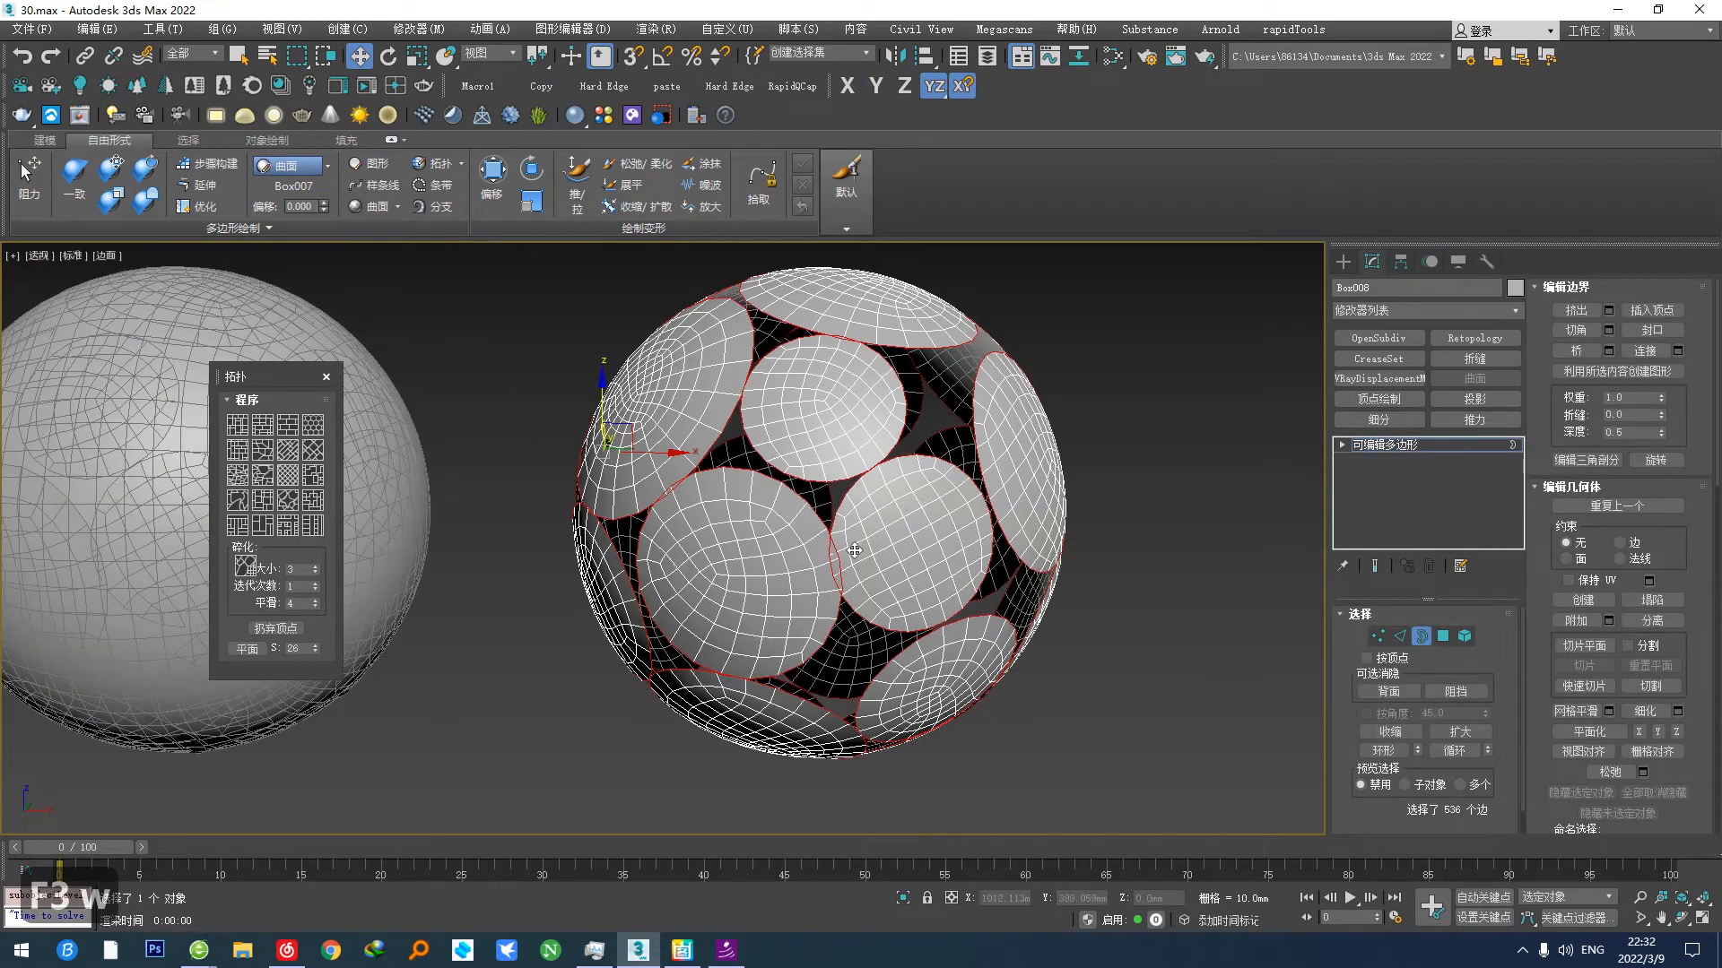
key("ctrl+a")
key("2")
scroll(899, 503, "up", 3)
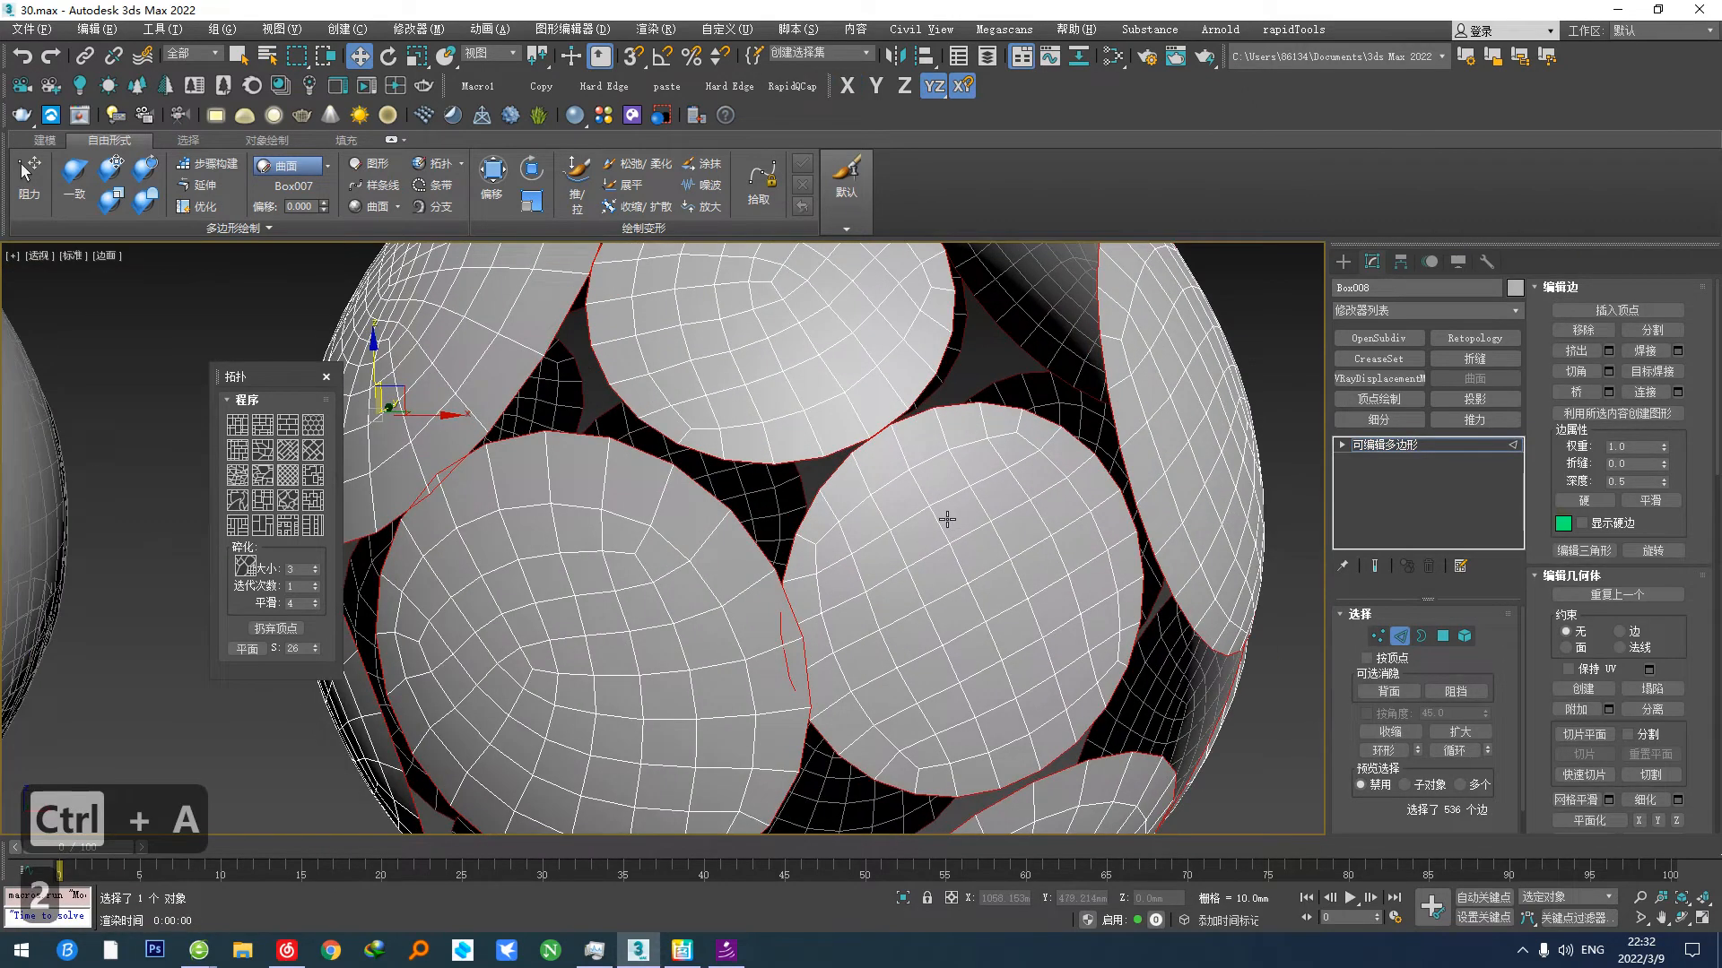
Step: Extrude the selected border edges with a height of 0 mm and a width of 1.461 mm
key("alt+q")
scroll(912, 496, "up", 3)
right_click(677, 553)
right_click(677, 577)
middle_click_drag(969, 480, 1166, 439, "alt")
scroll(657, 569, "up", 2)
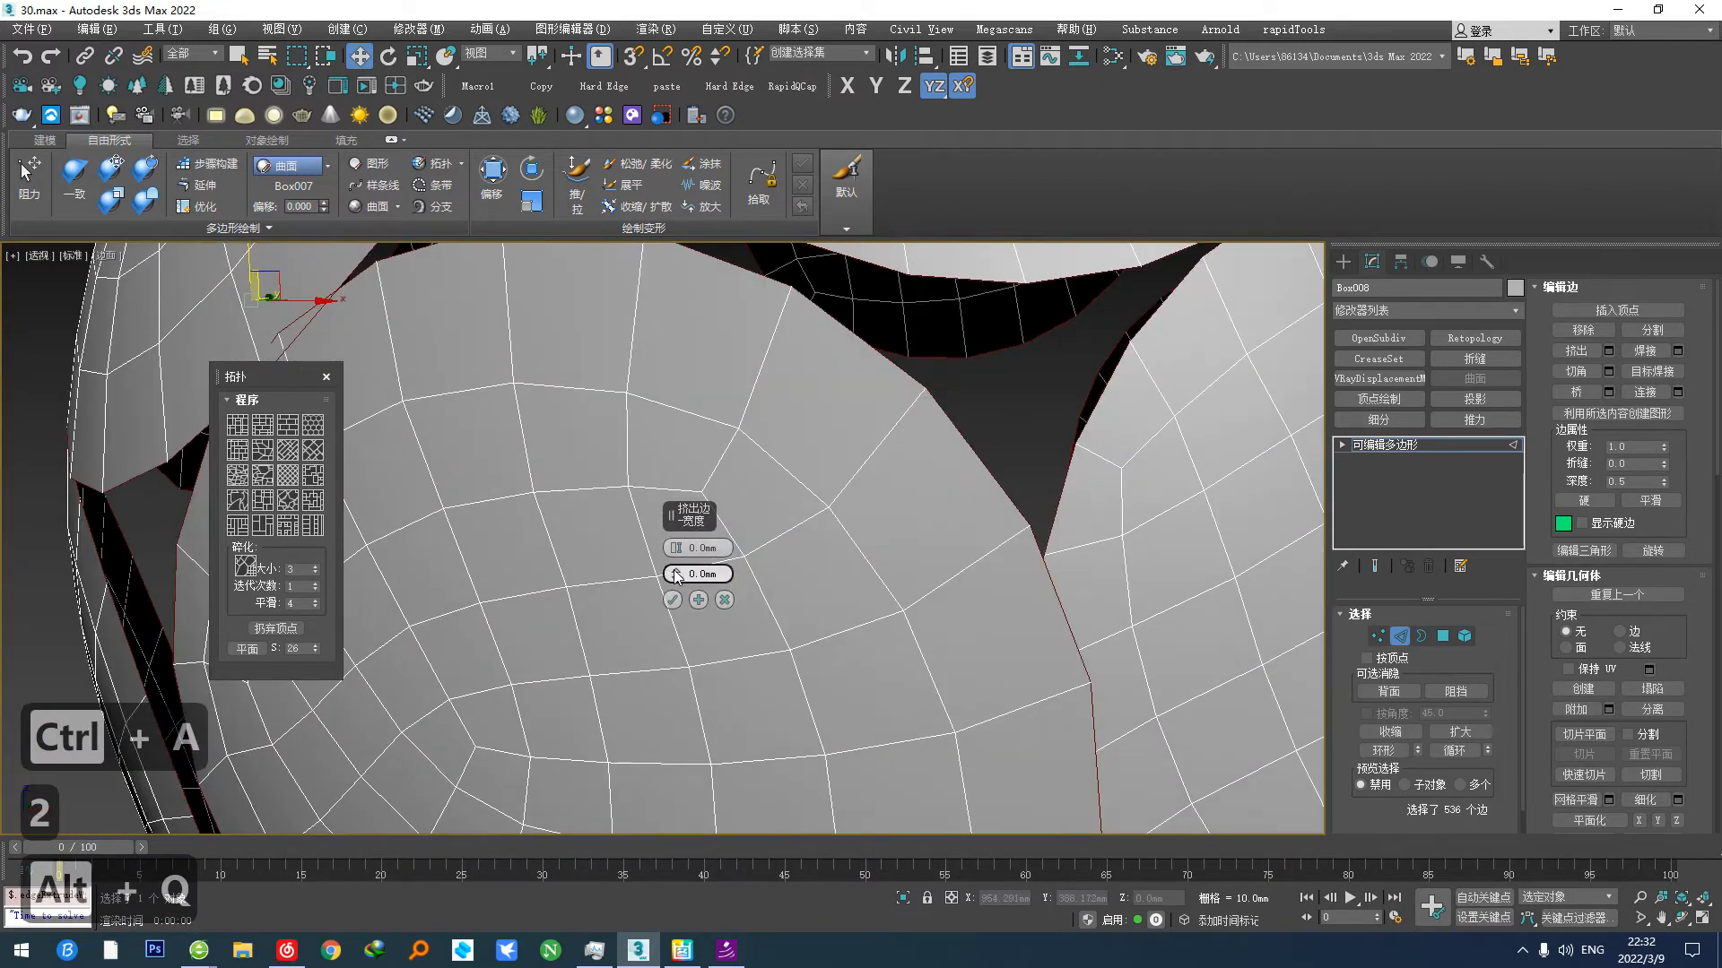
left_click_drag(675, 574, 675, 561)
scroll(943, 497, "down", 4)
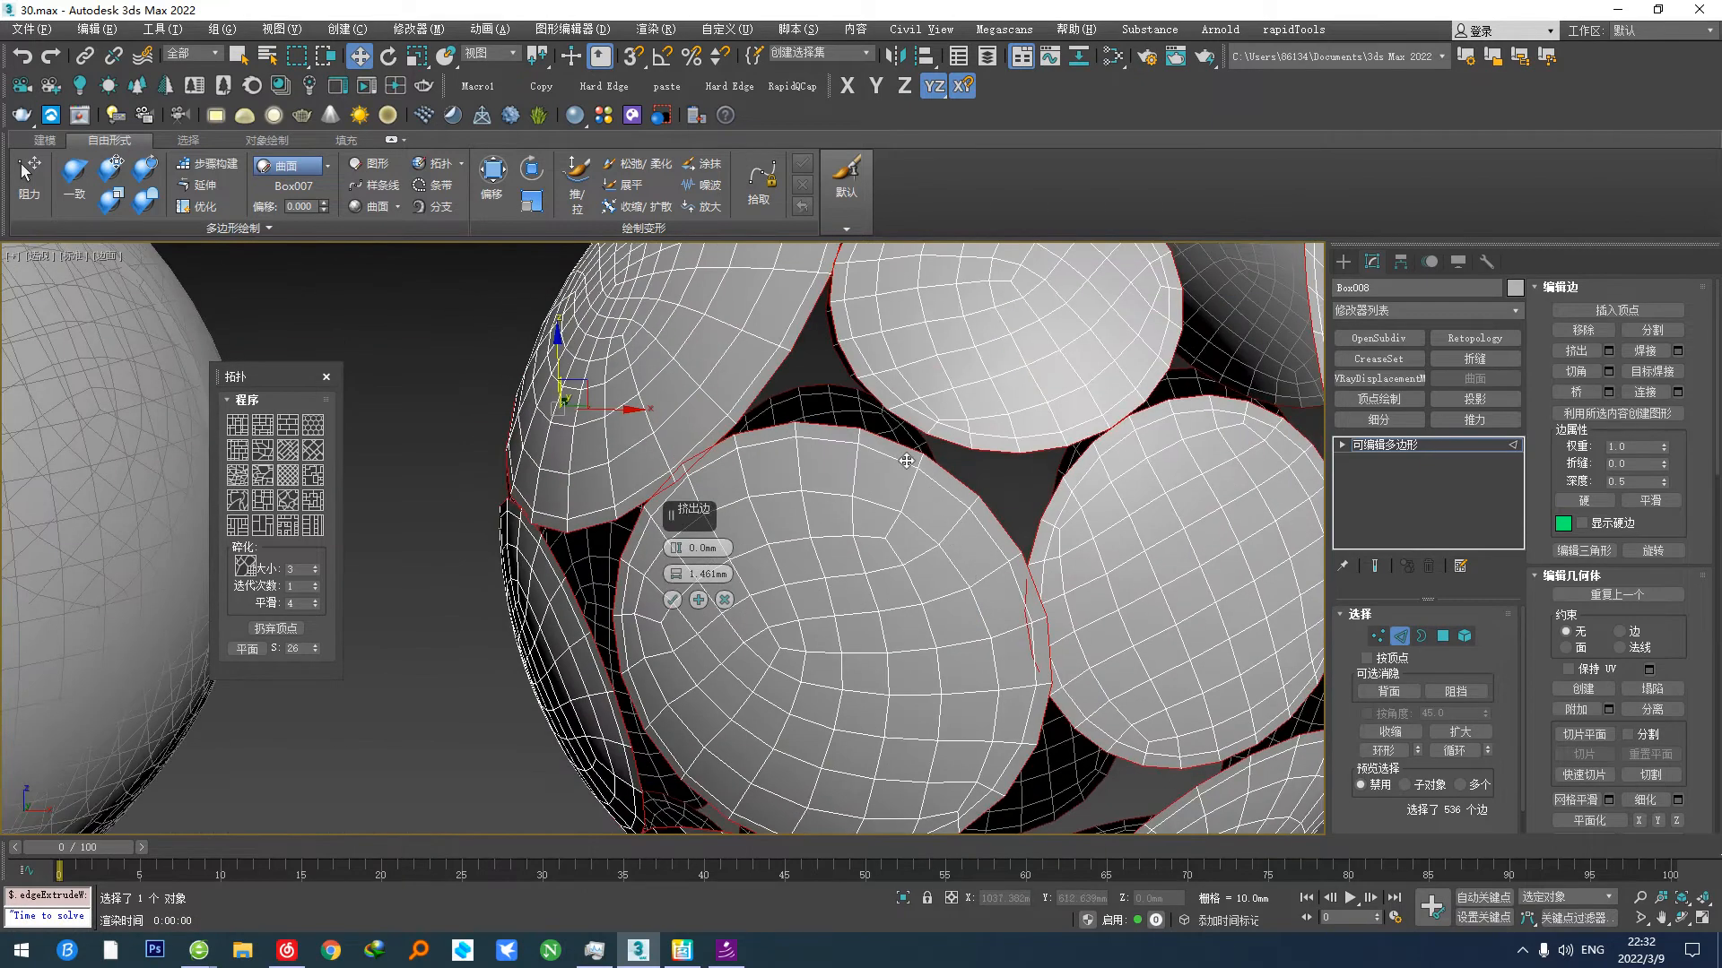
scroll(904, 510, "up", 2)
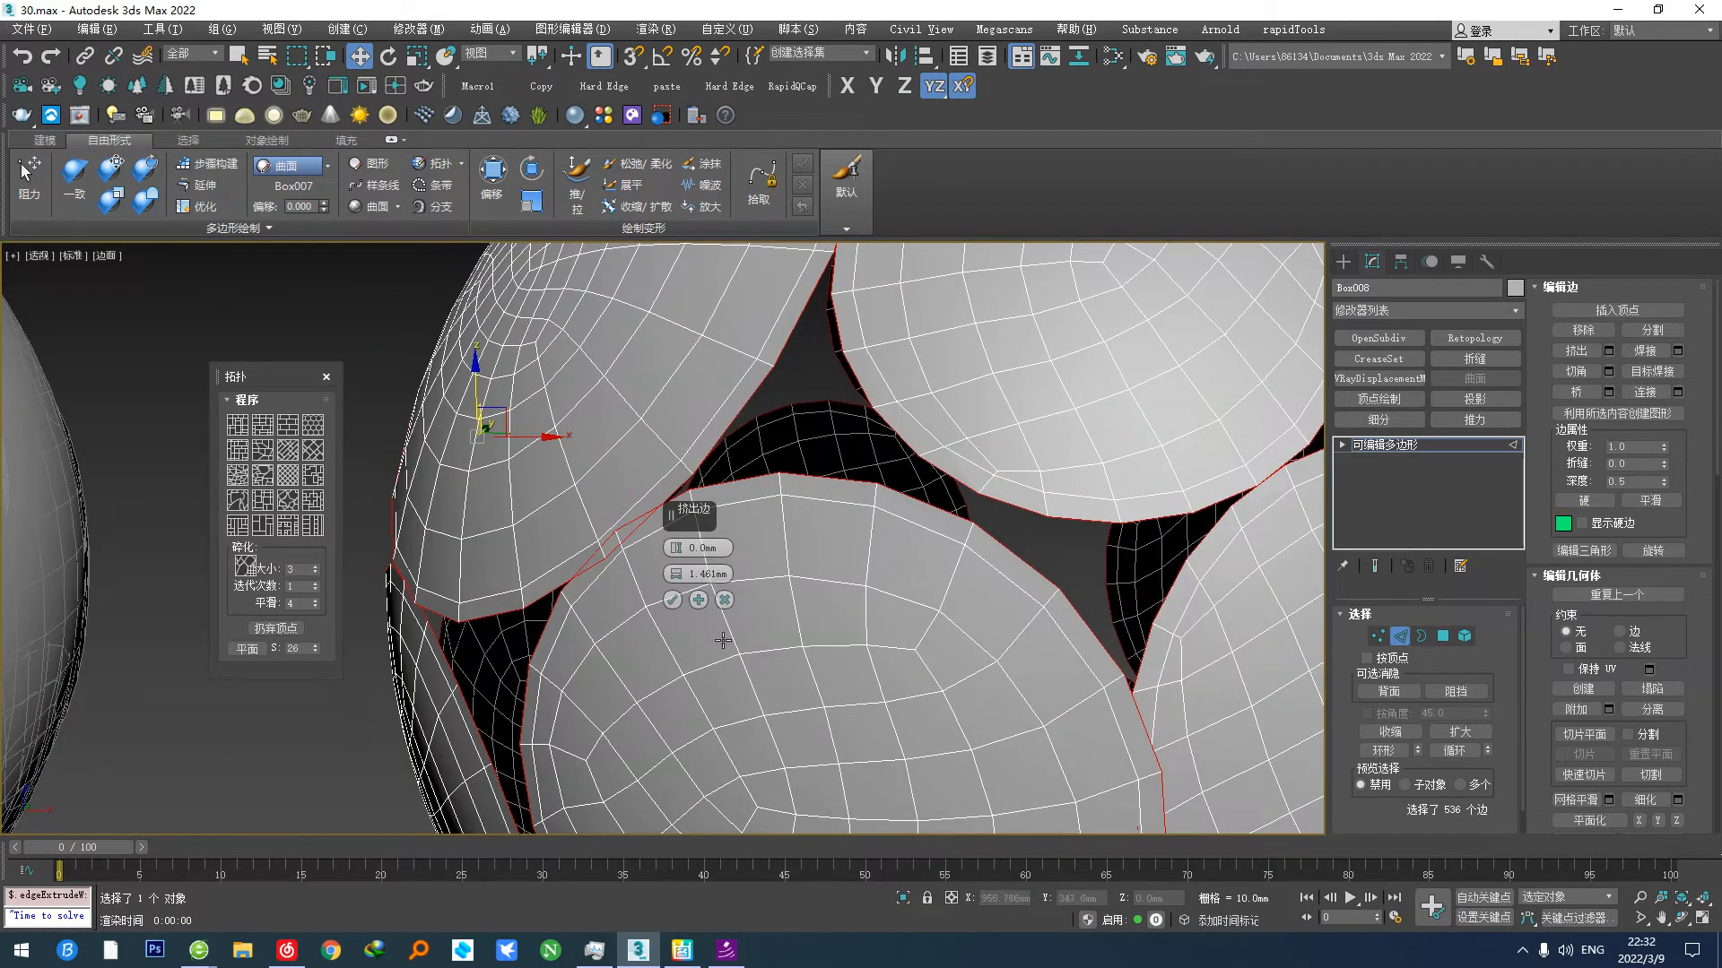
left_click(673, 600)
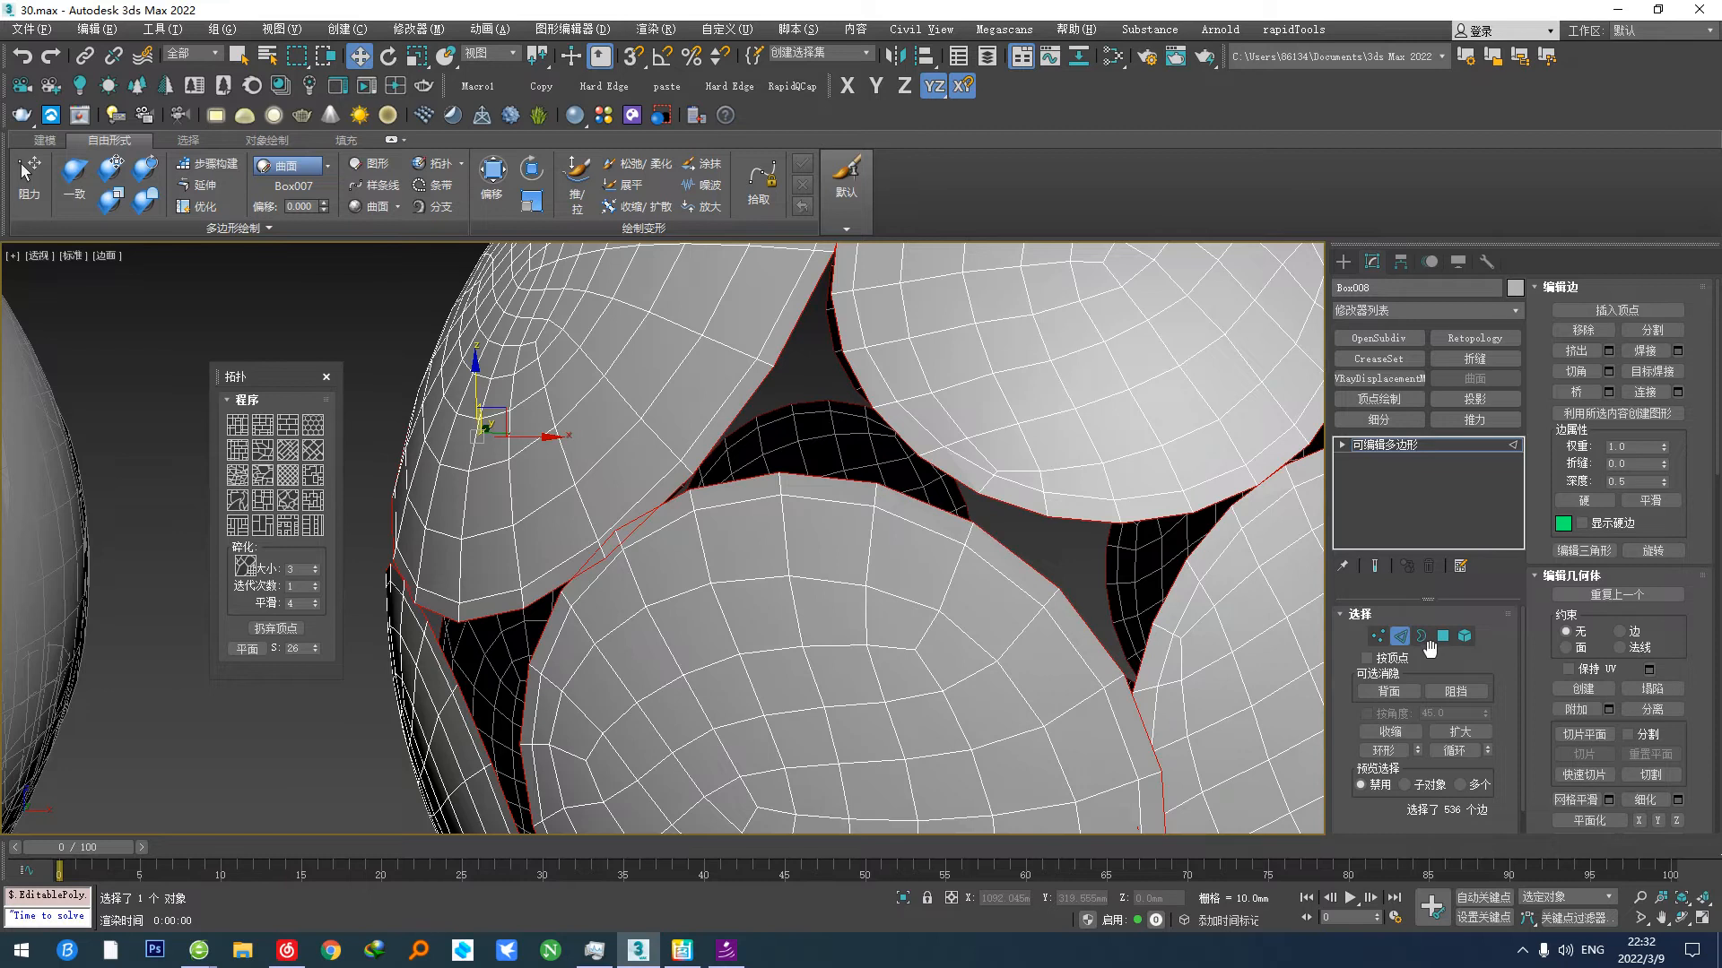
Step: Select the narrow rim polygons around all the discs and compare them with the lamp reference photo
key("alt+4")
scroll(861, 611, "down", 4)
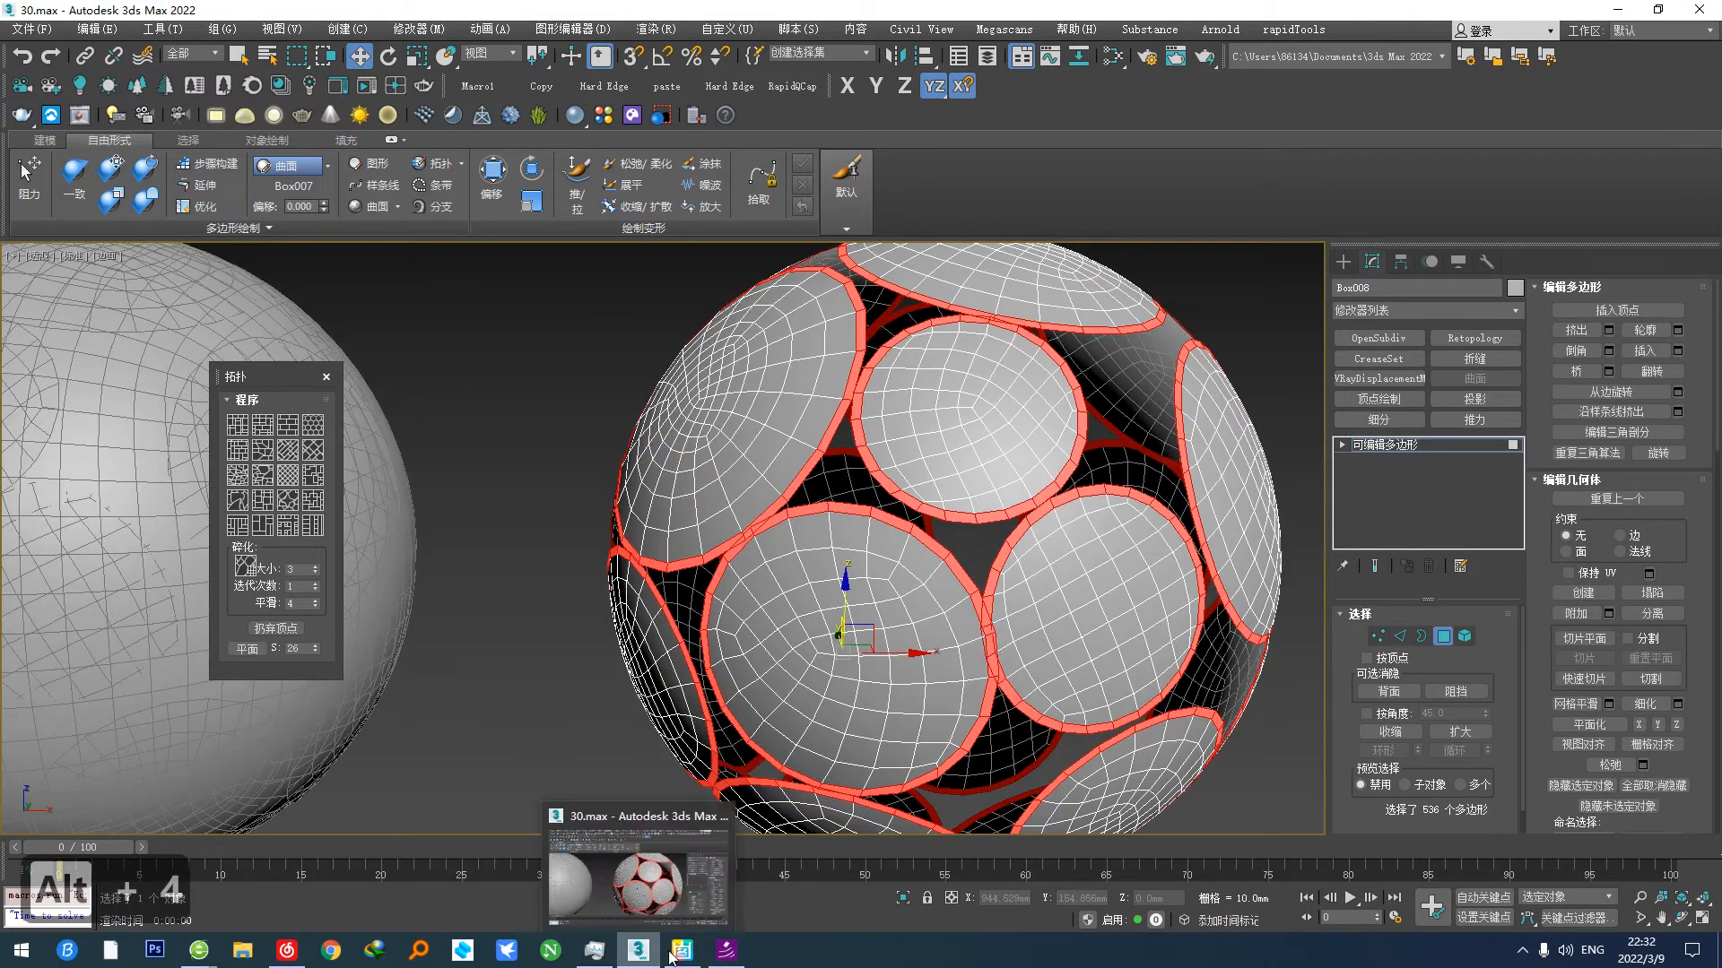
left_click(681, 950)
scroll(717, 288, "up", 3)
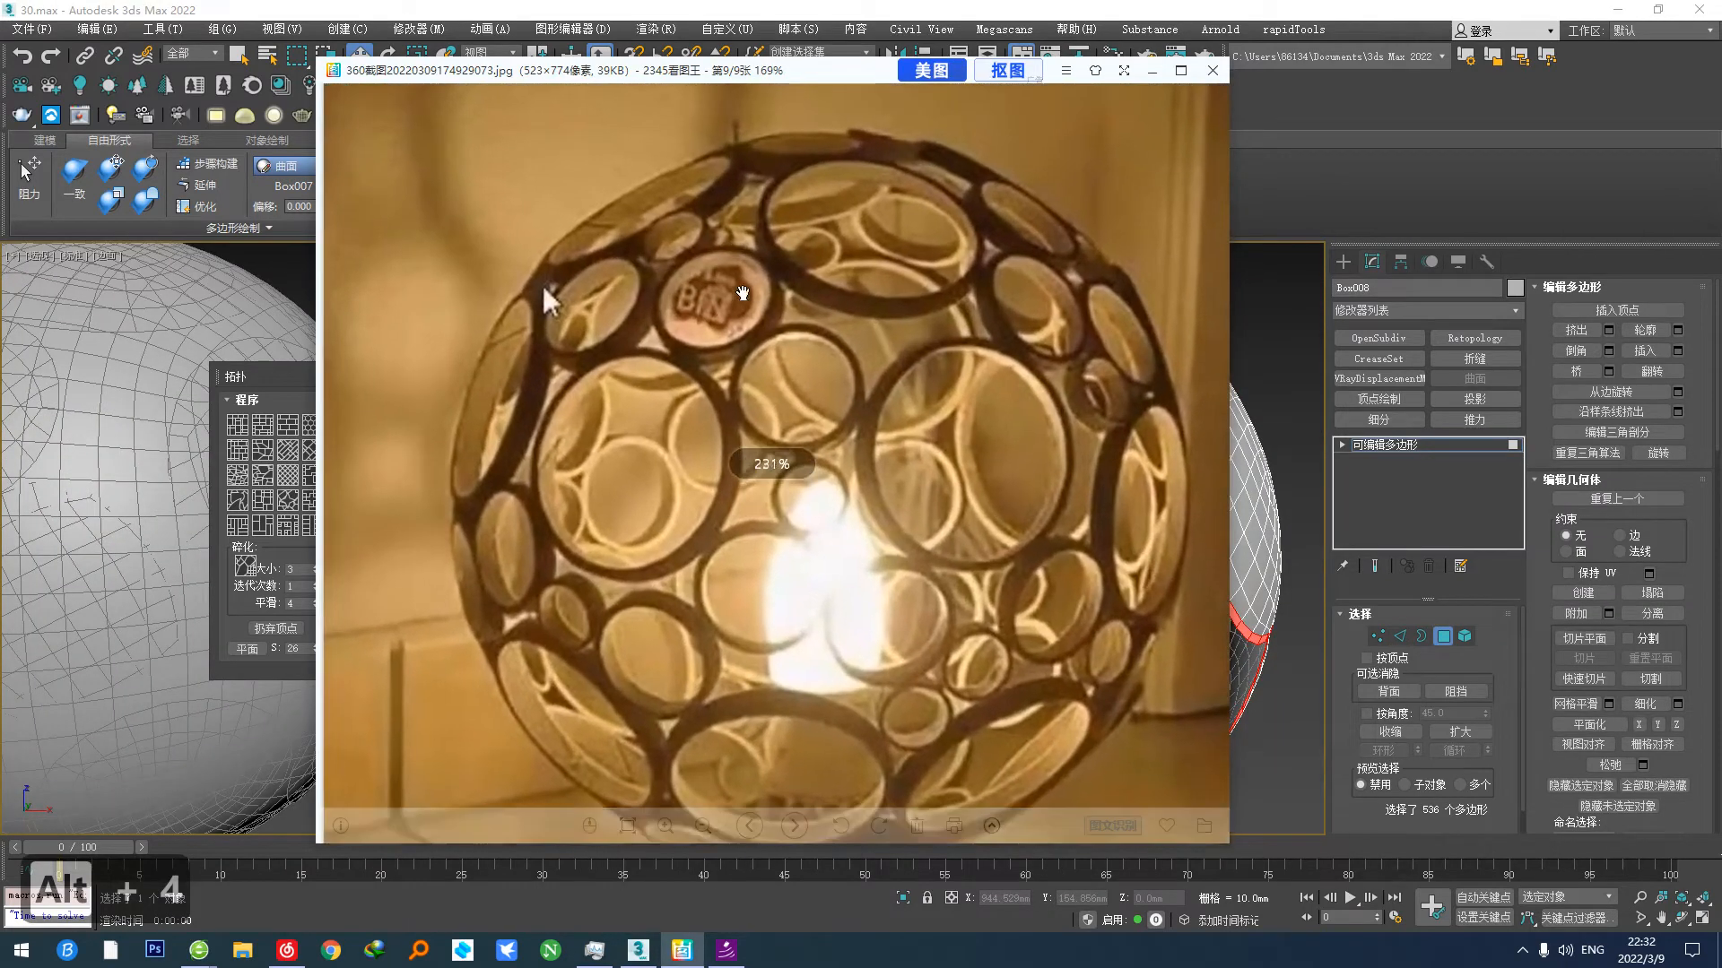
left_click(1326, 508)
Step: Clone the disc object in place and bring up the rim polygon selection on the copy
left_click(1441, 638)
left_click_drag(875, 634, 848, 626, "shift")
left_click(812, 542)
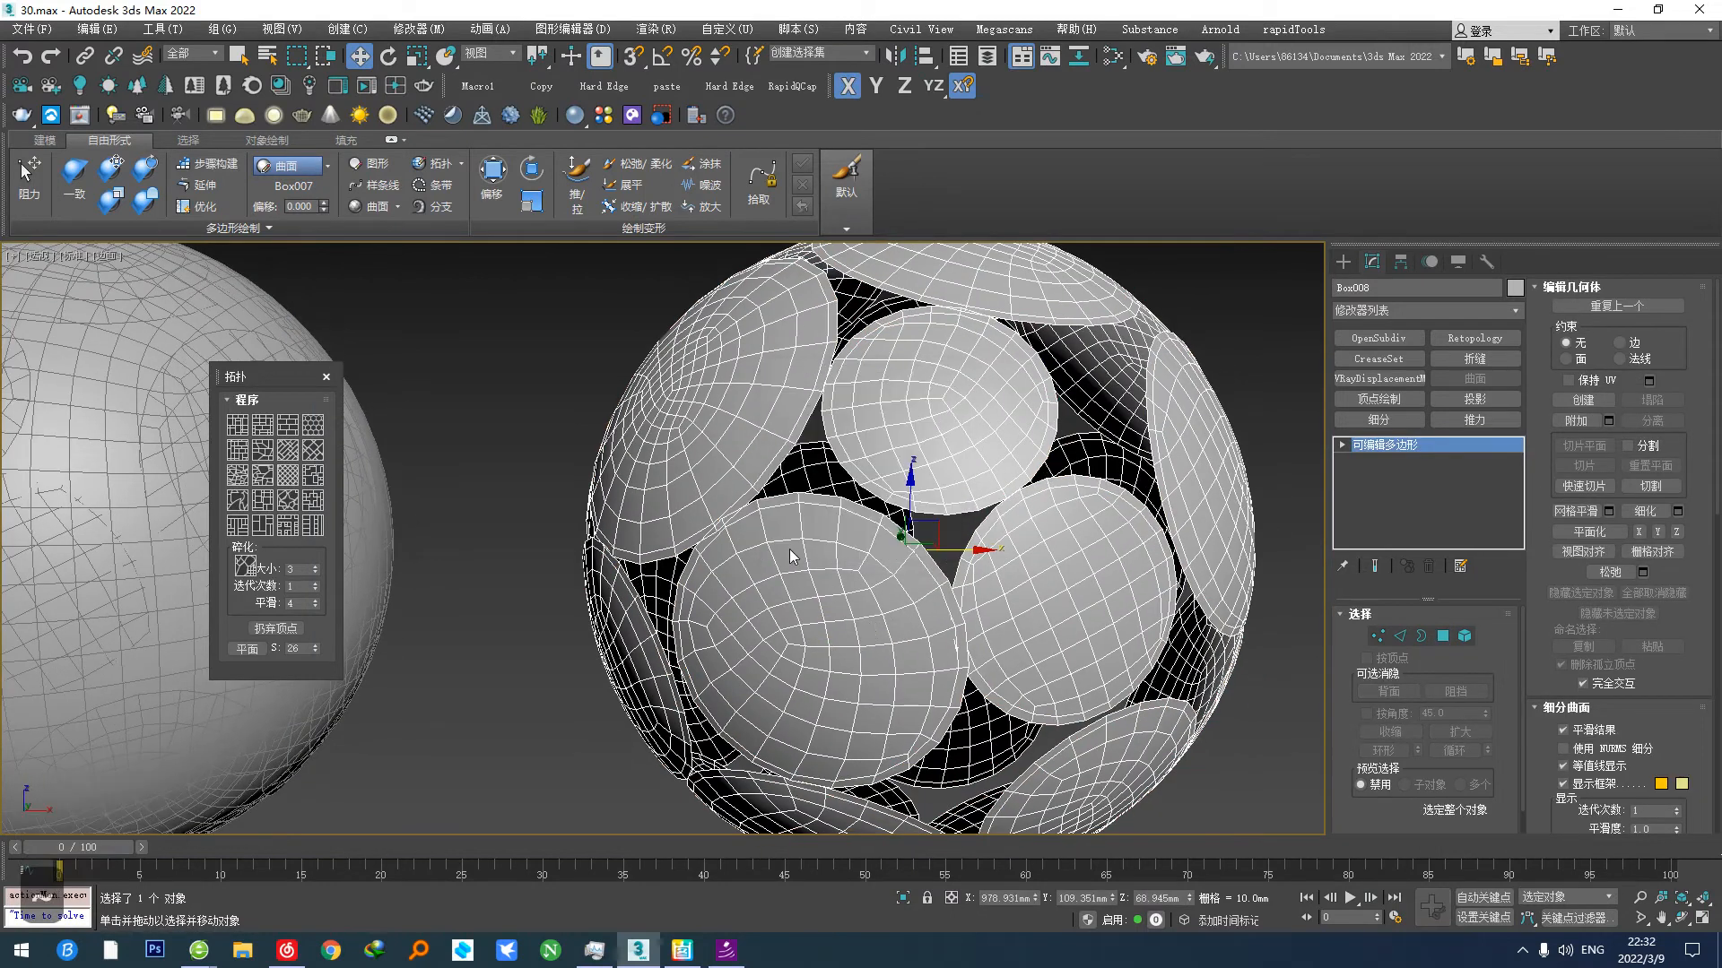
left_click(1442, 637)
middle_click_drag(1121, 623, 1060, 610)
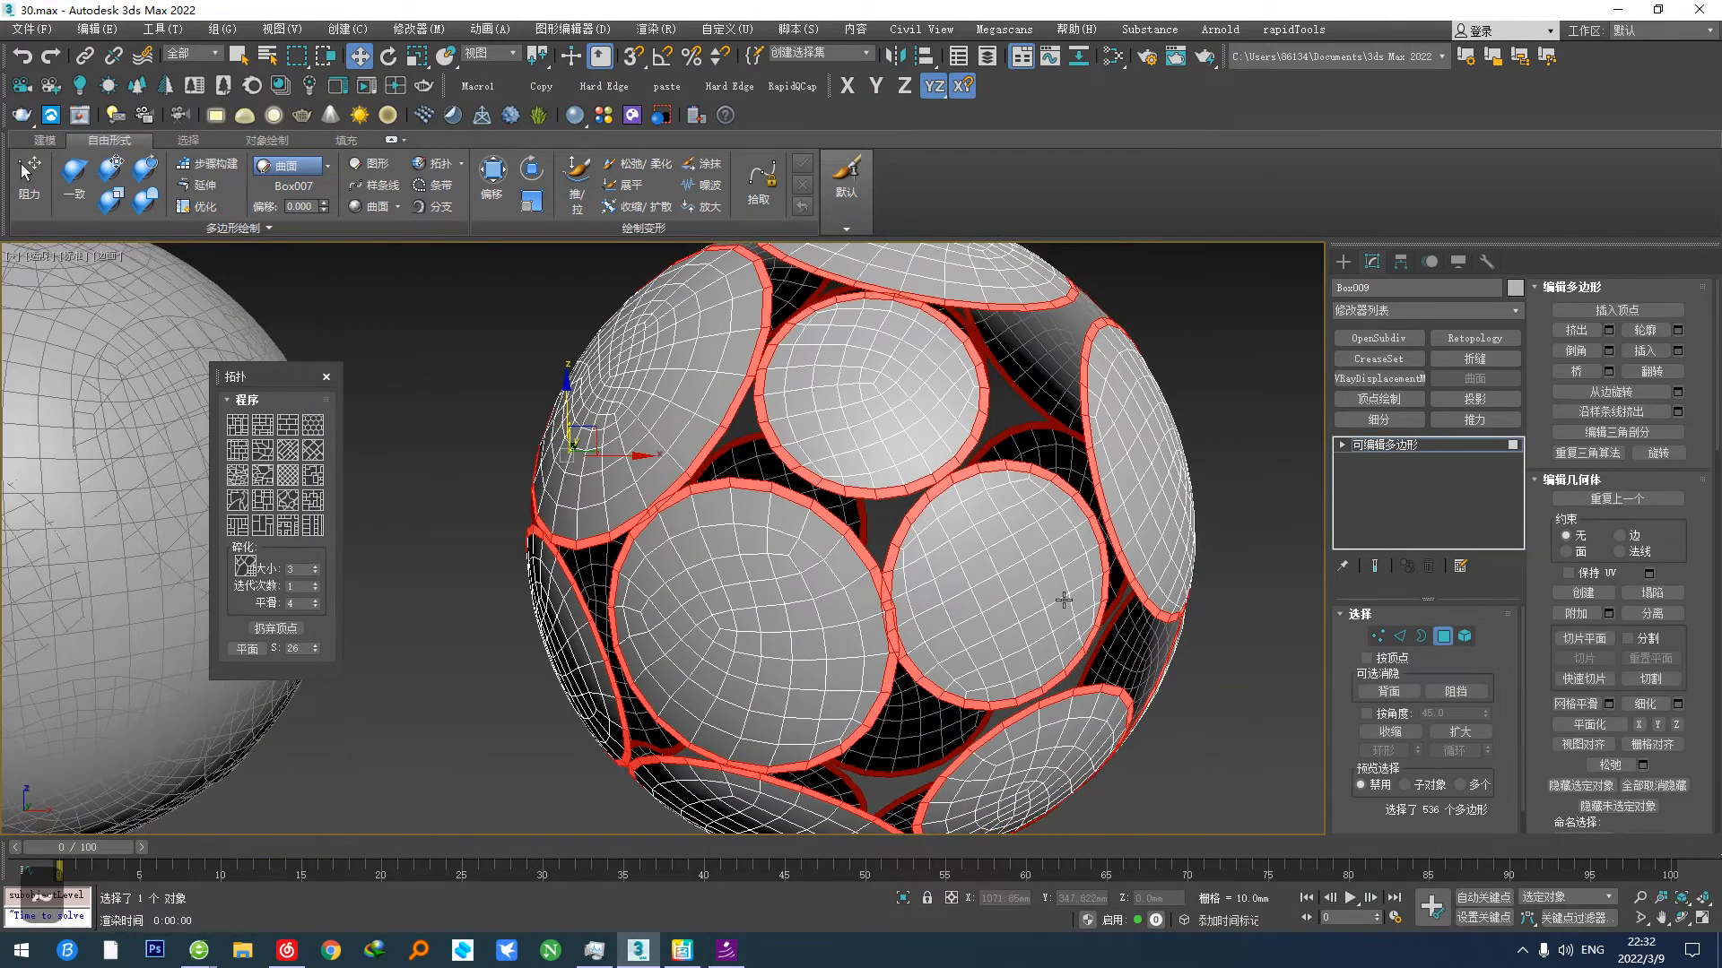
Step: Keep only the rim polygons of the copy and apply TurboSmooth and Shell modifiers to them
key("shift+a")
key("d")
key("z")
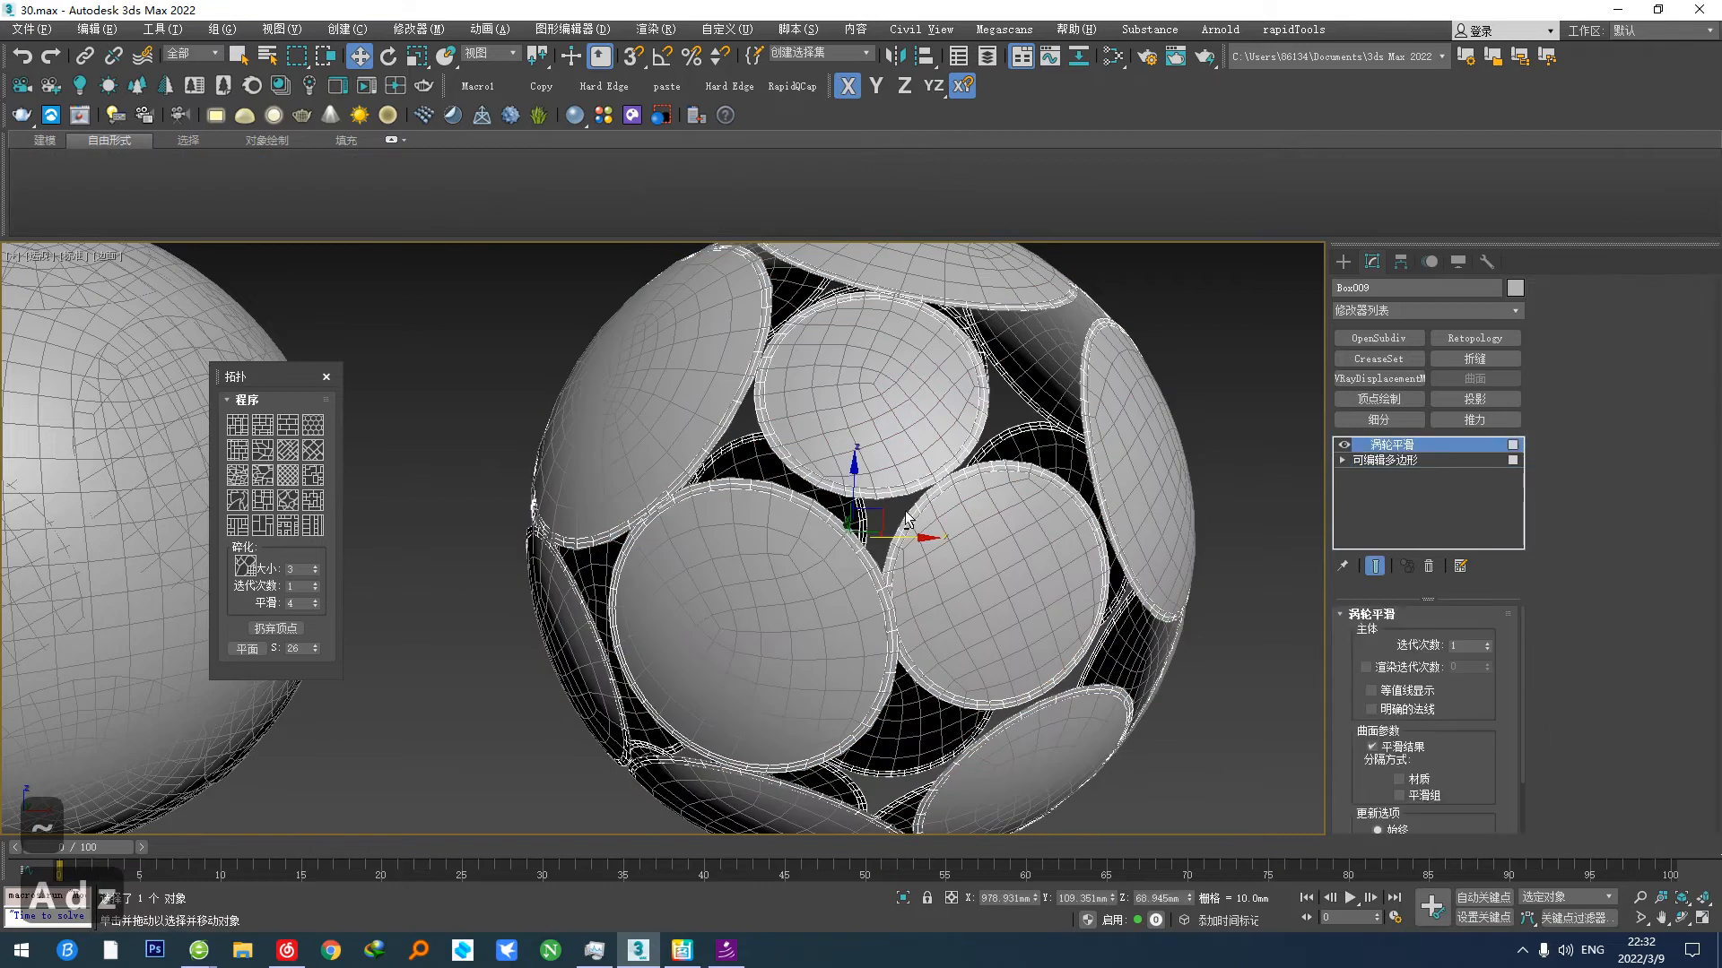
middle_click_drag(906, 504, 950, 574, "alt")
right_click(1013, 578)
left_click(967, 663)
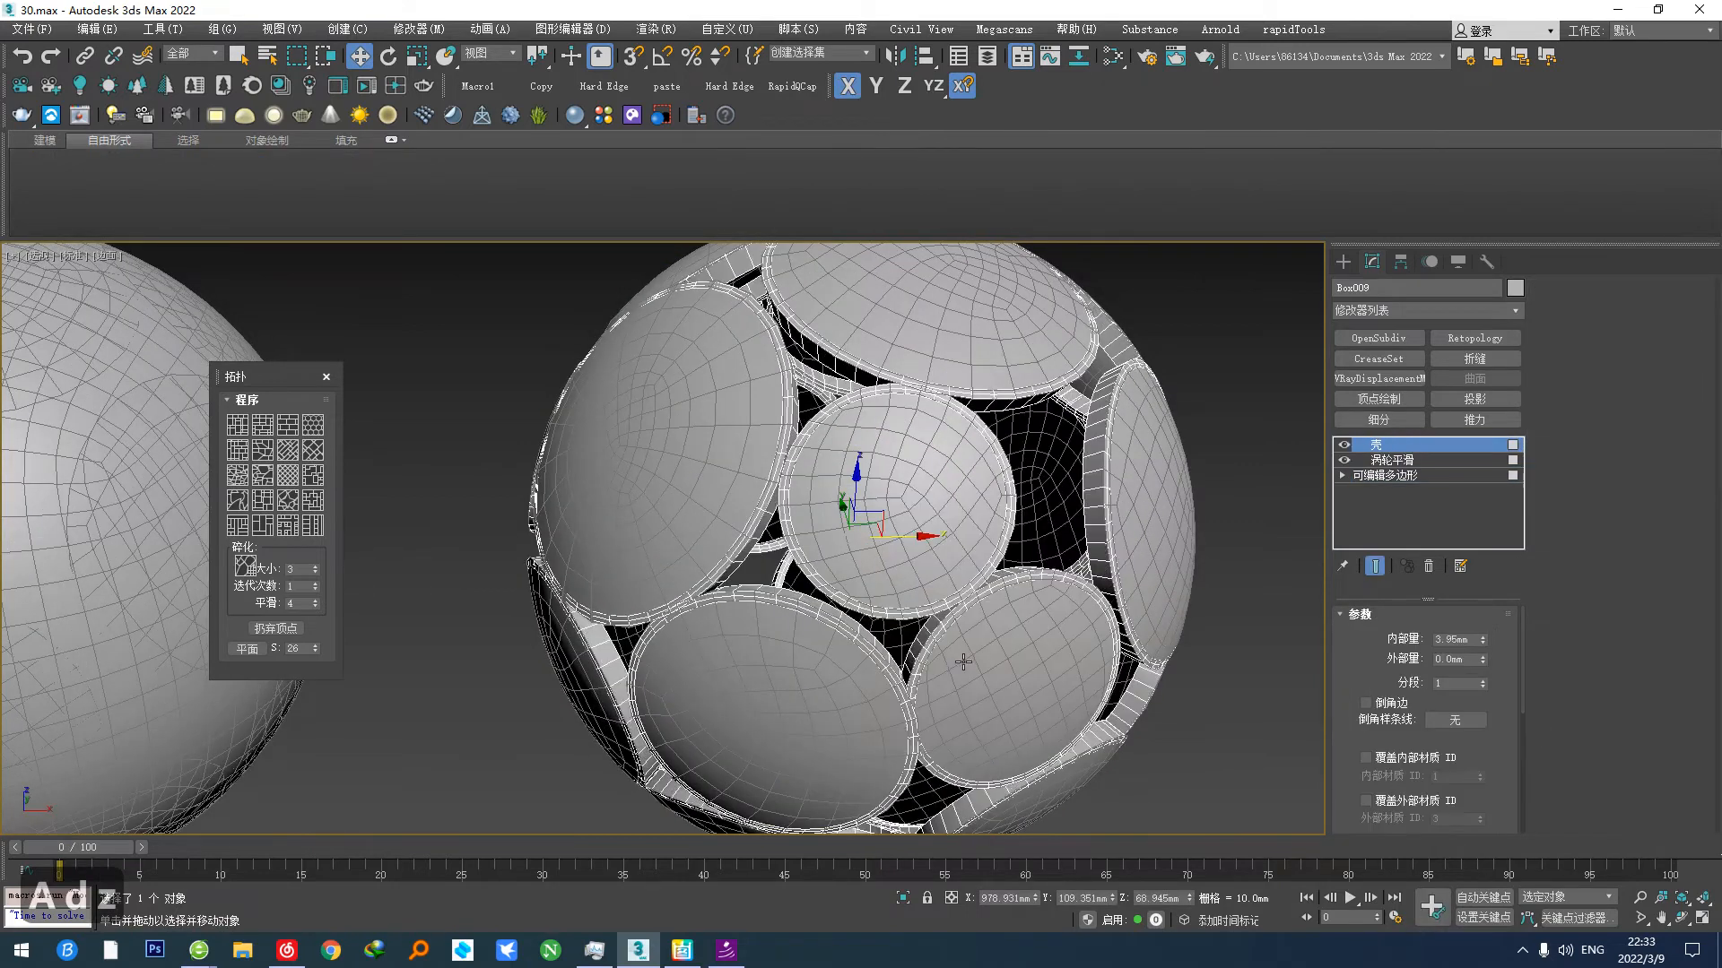
key("f")
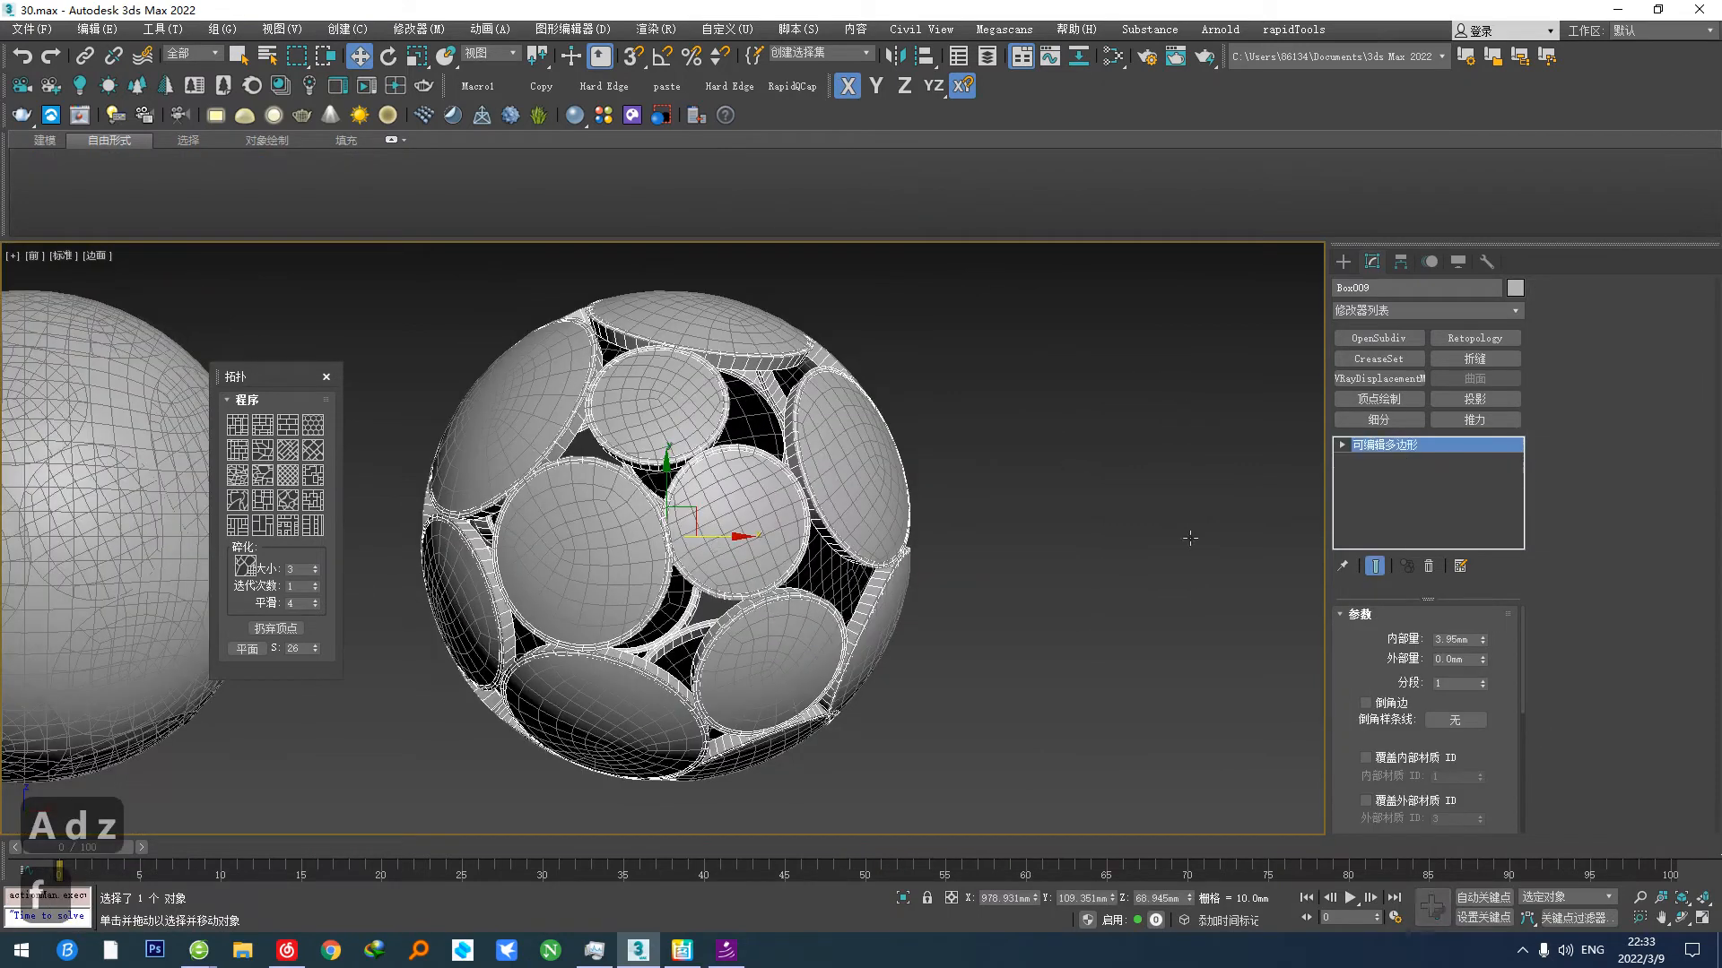
key("ctrl+z")
key("ctrl+z")
key("ctrl+z")
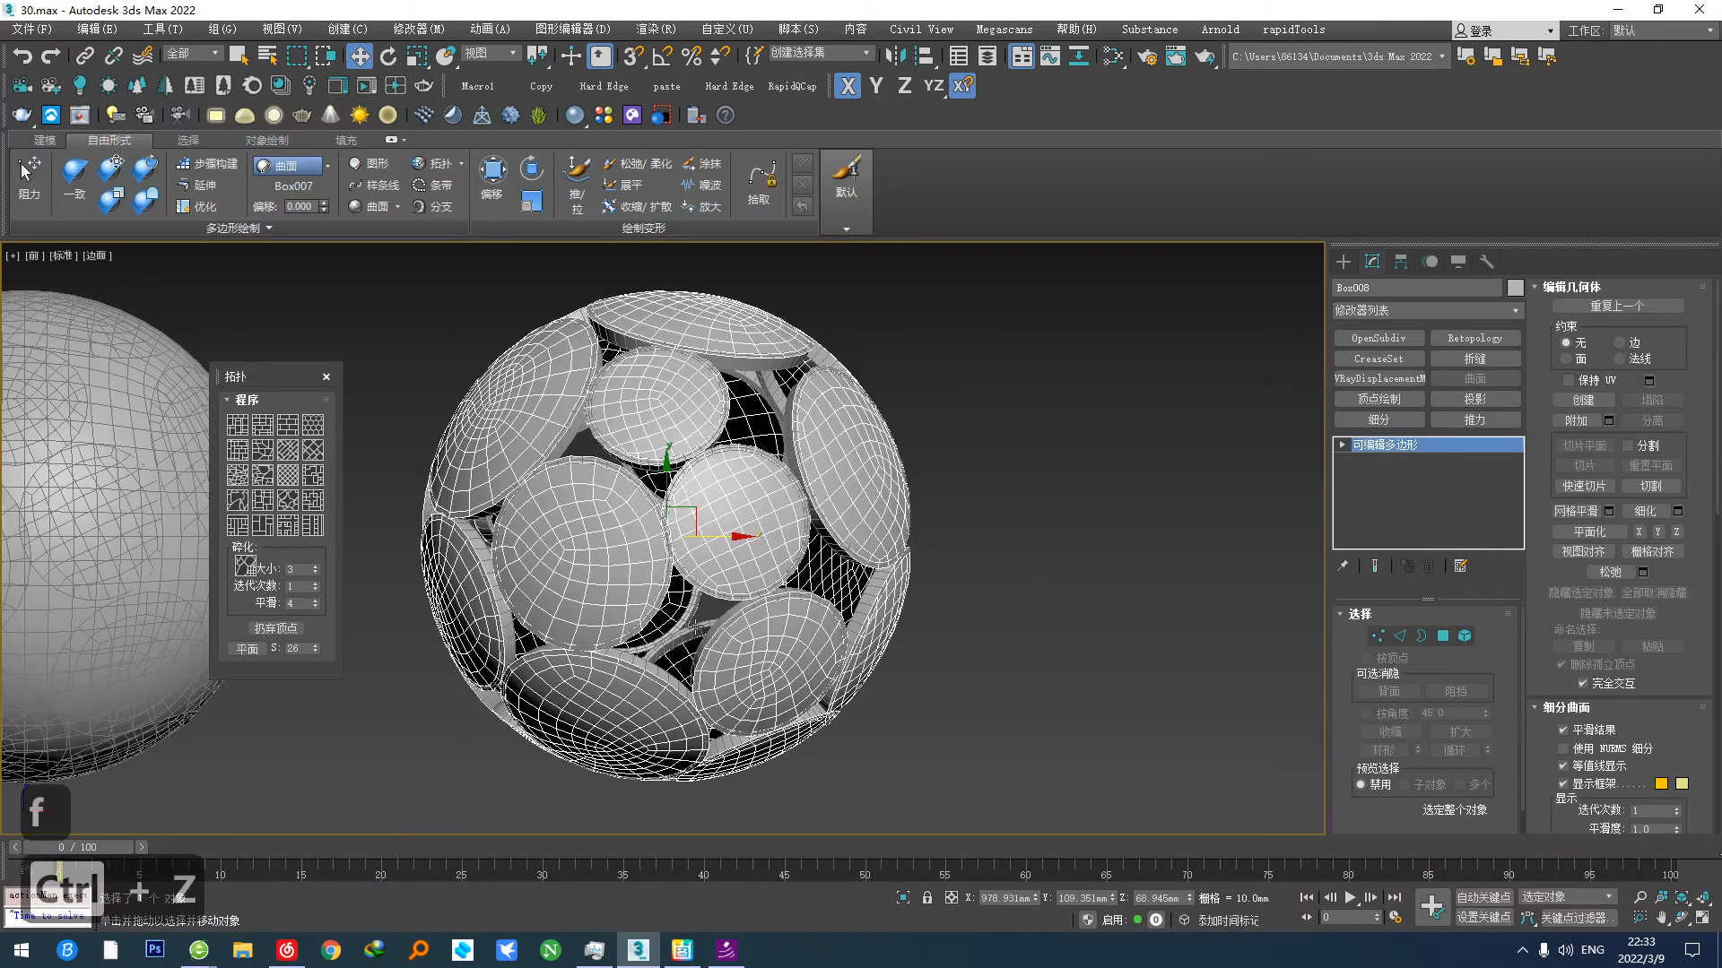
key("ctrl+z")
left_click_drag(711, 538, 1220, 600)
key("ctrl+z")
middle_click_drag(1220, 599, 807, 697, "alt")
key("ctrl+z")
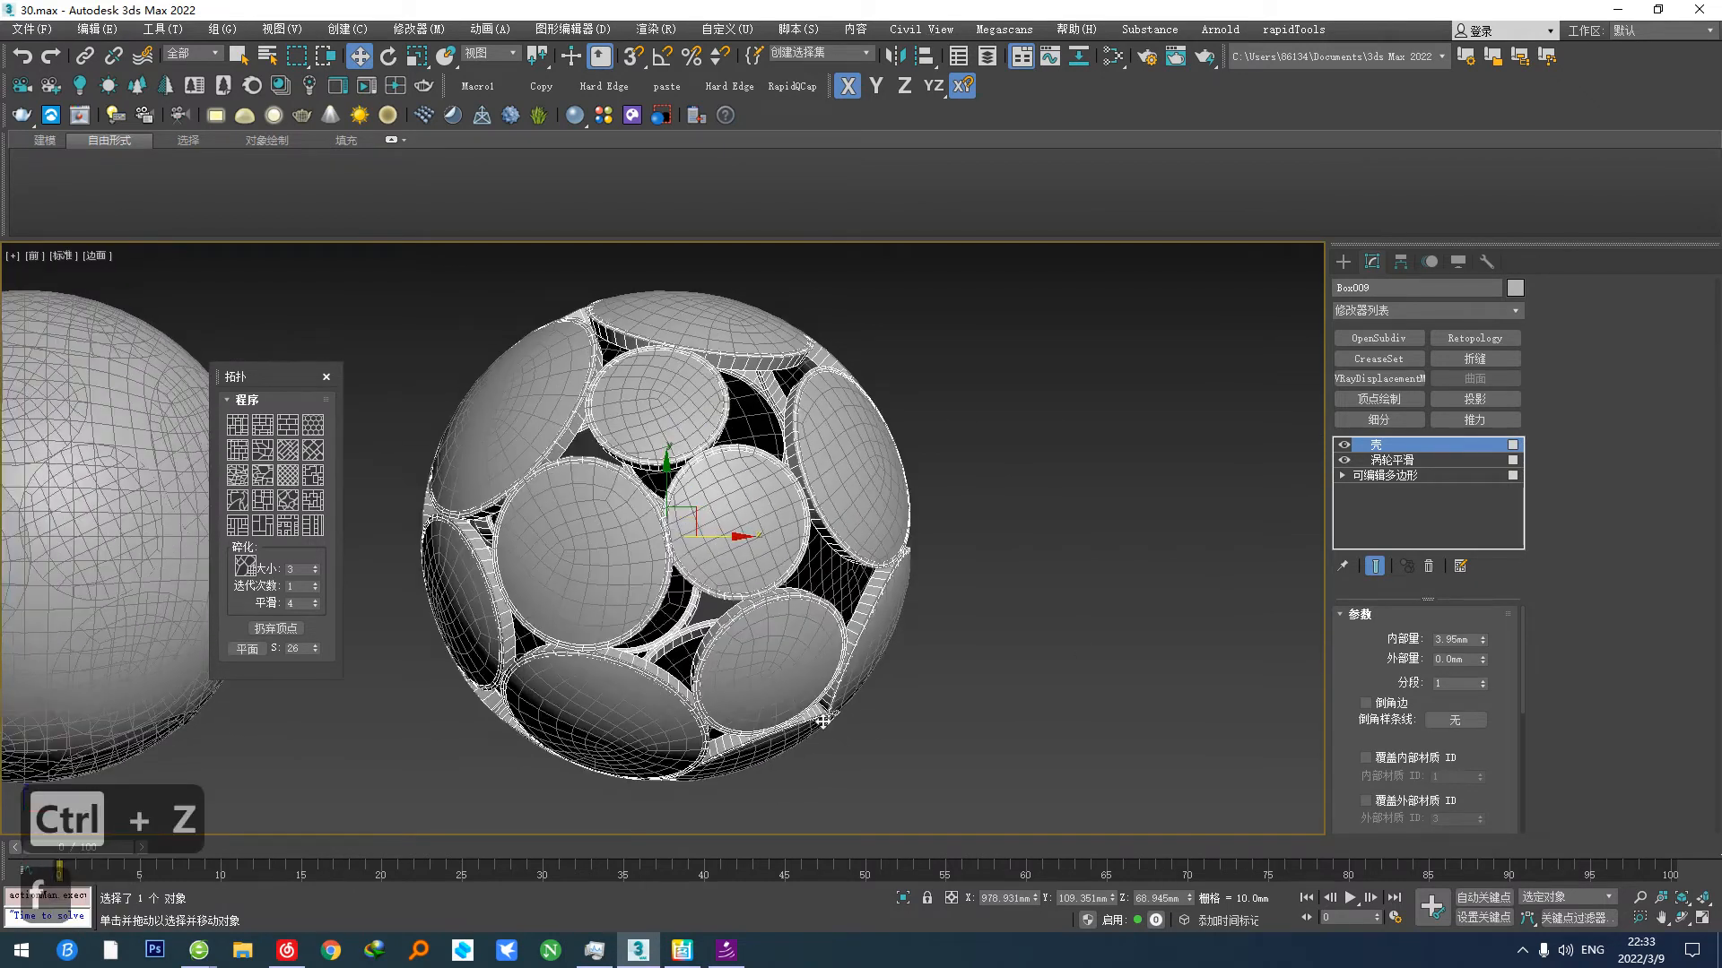
Step: Select the rim object together with the overlapping disc object and rotate both within the front view plane
middle_click_drag(658, 704, 838, 724)
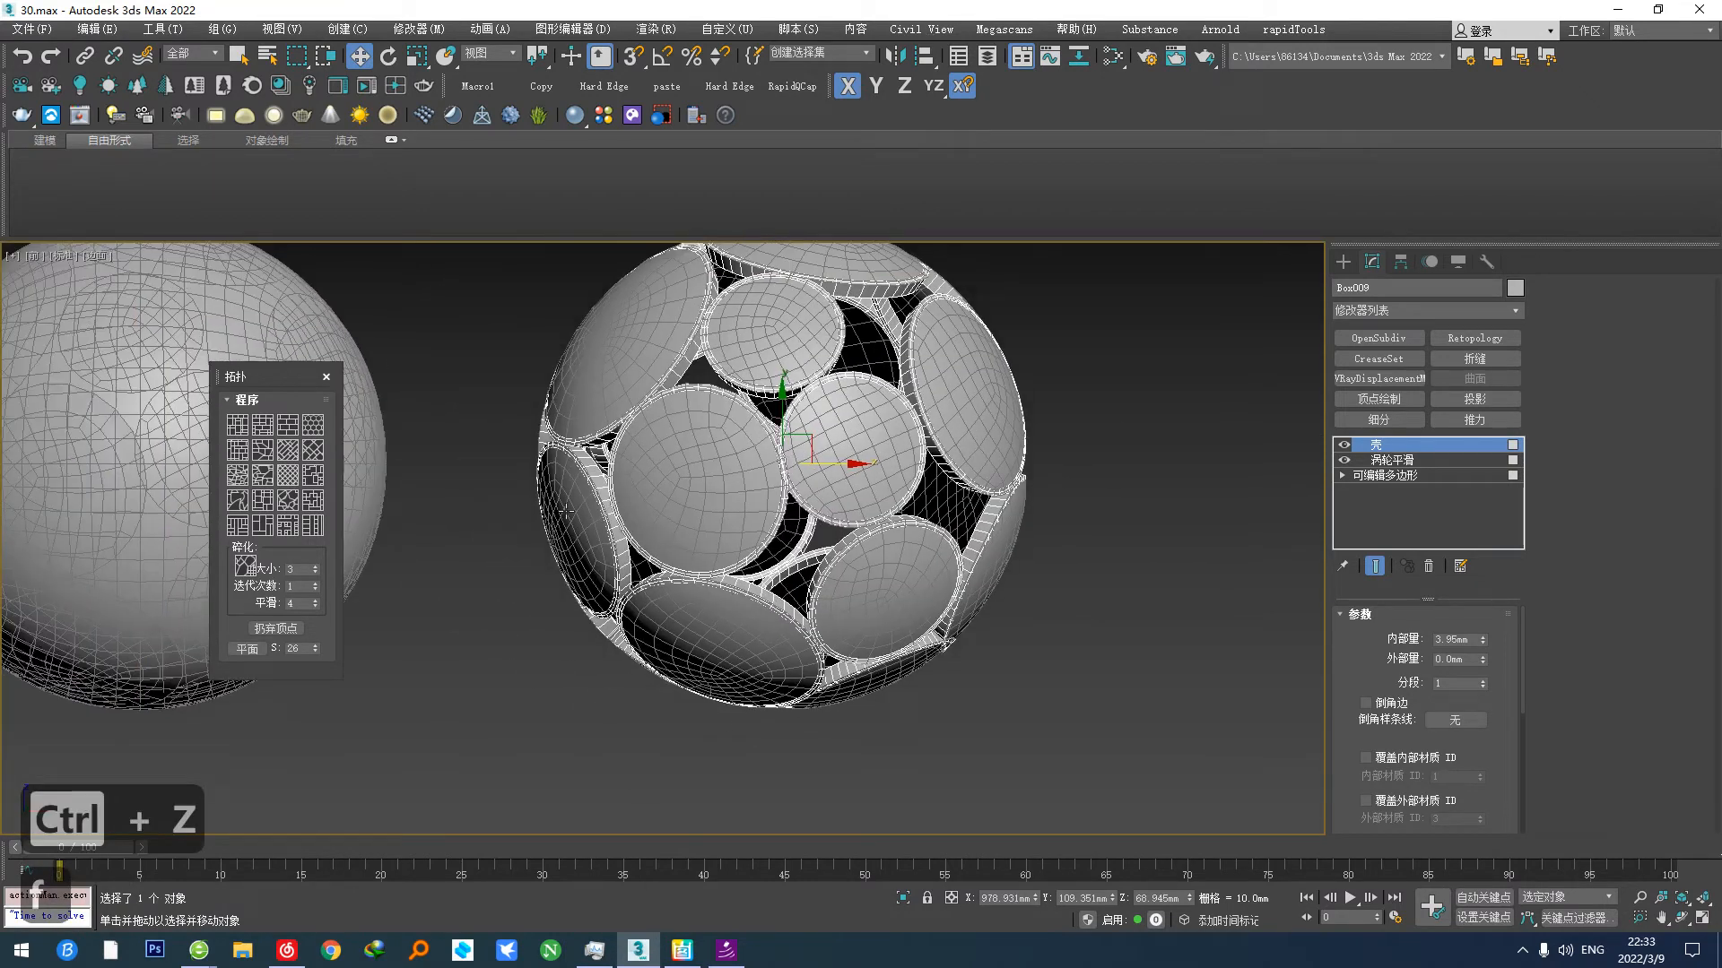
left_click_drag(1004, 731, 759, 541)
middle_click_drag(836, 610, 753, 605)
key("e")
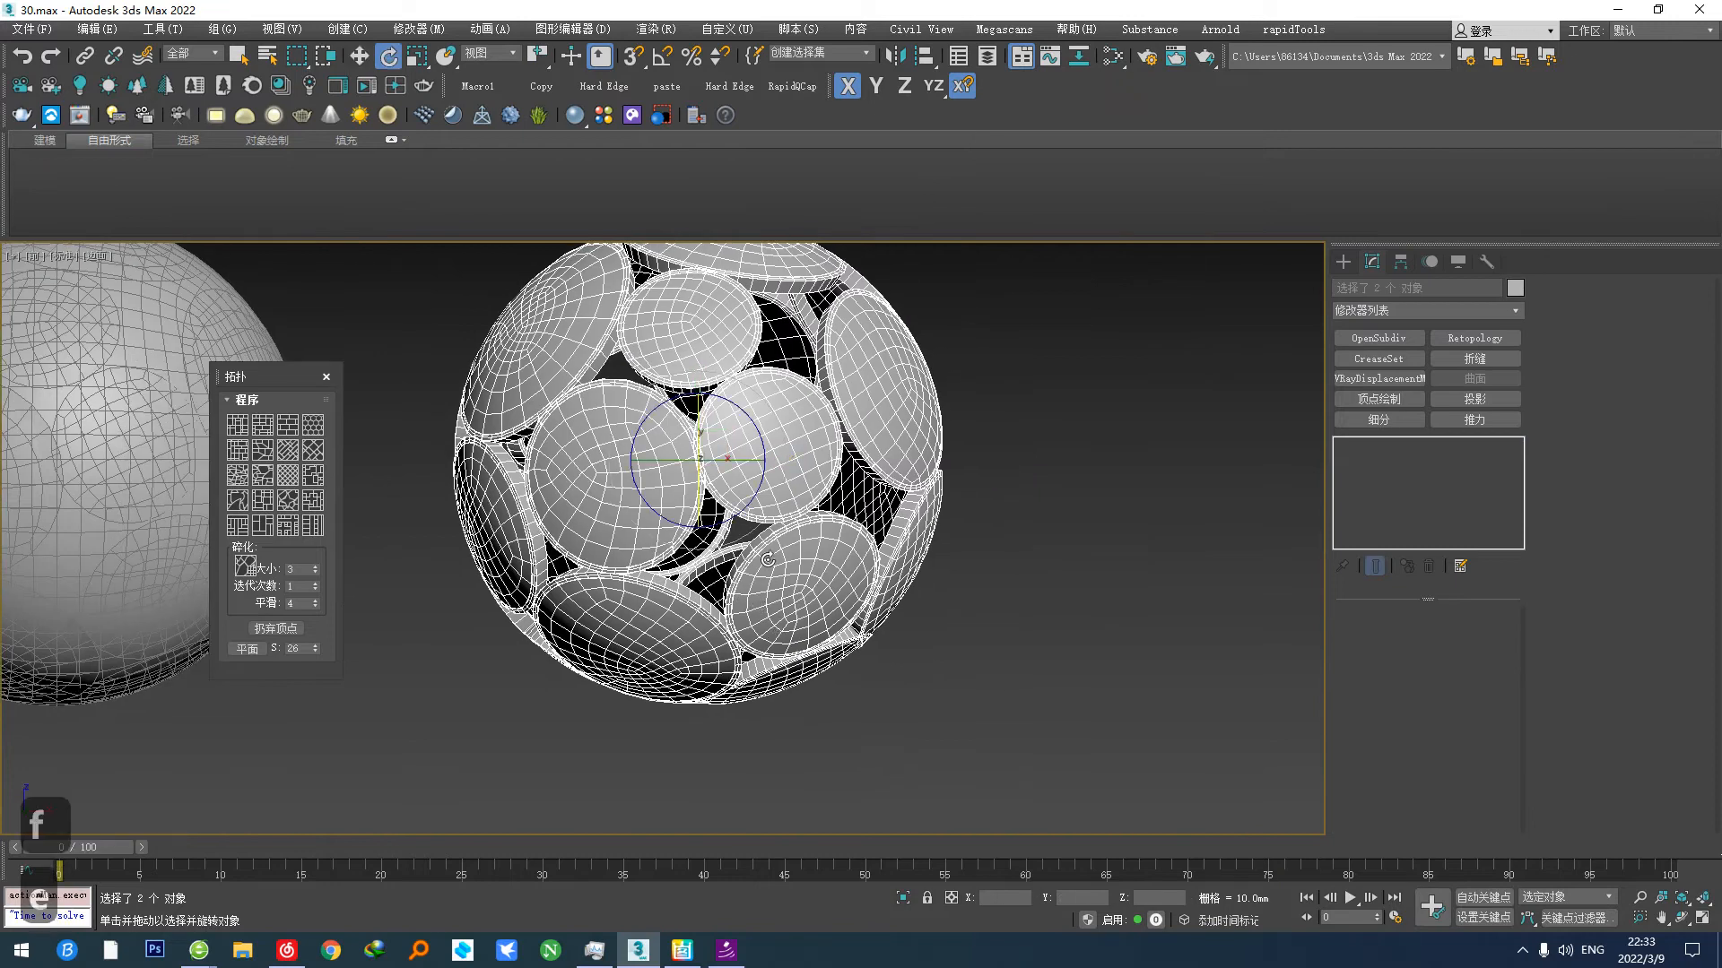
left_click_drag(754, 427, 696, 456)
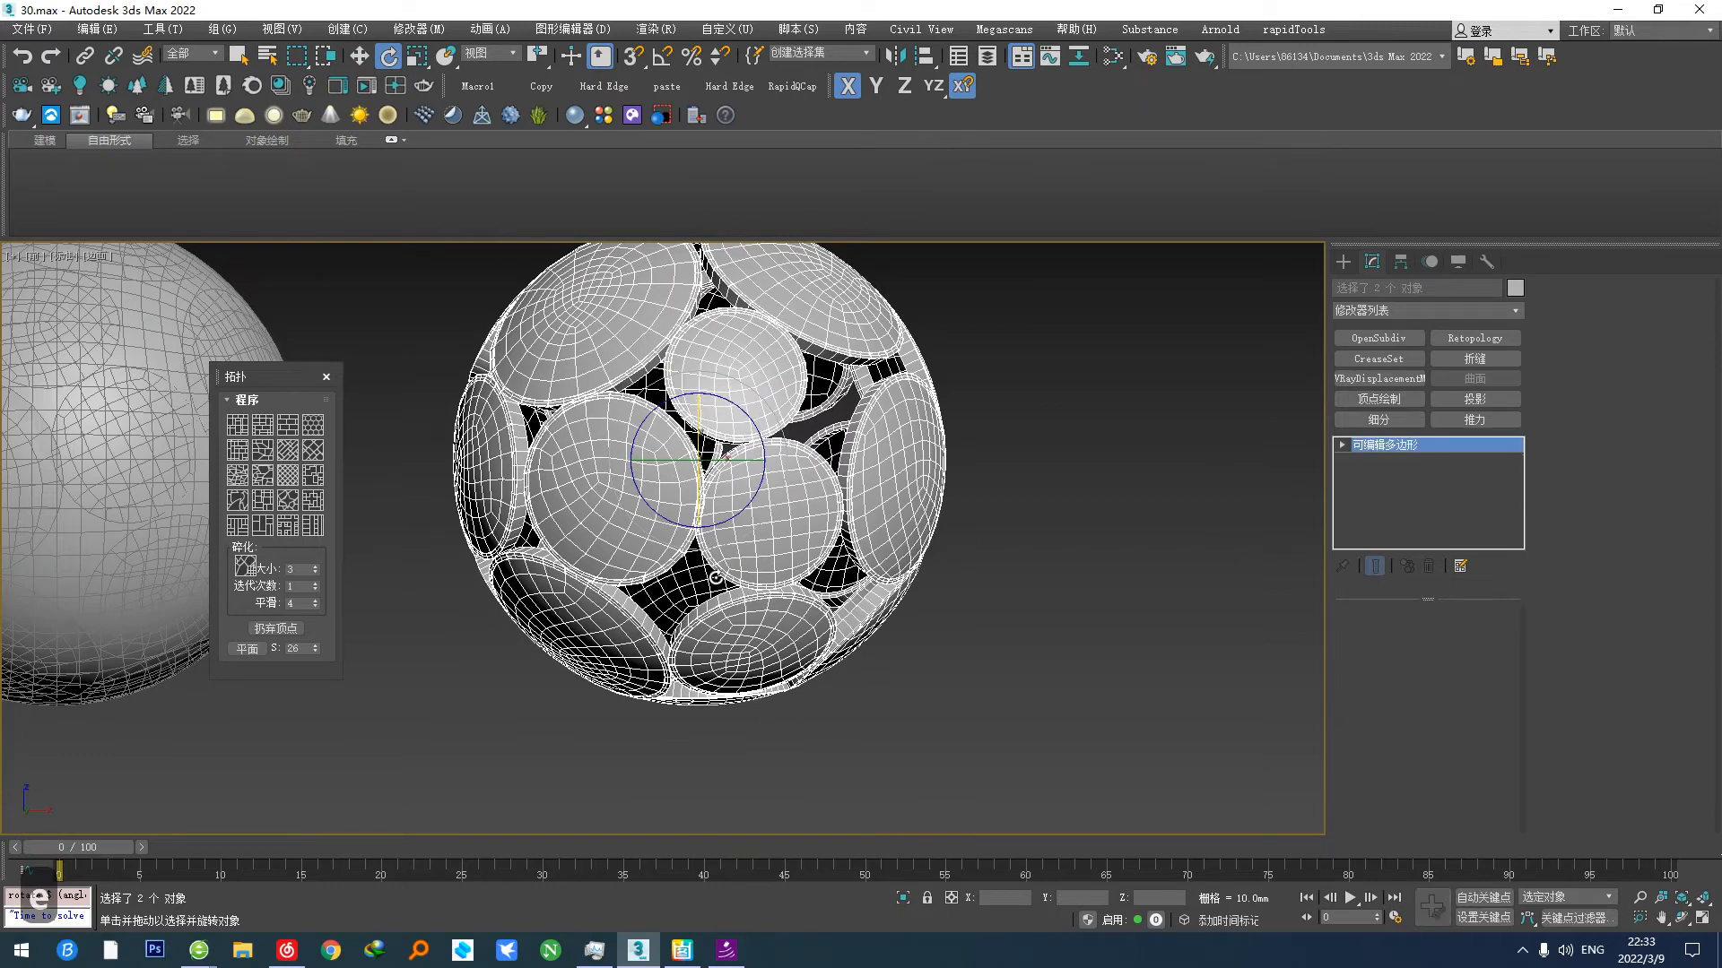
Step: Move the disc object along X away from the ring frame so the rings stand alone
left_click(741, 601)
key("w")
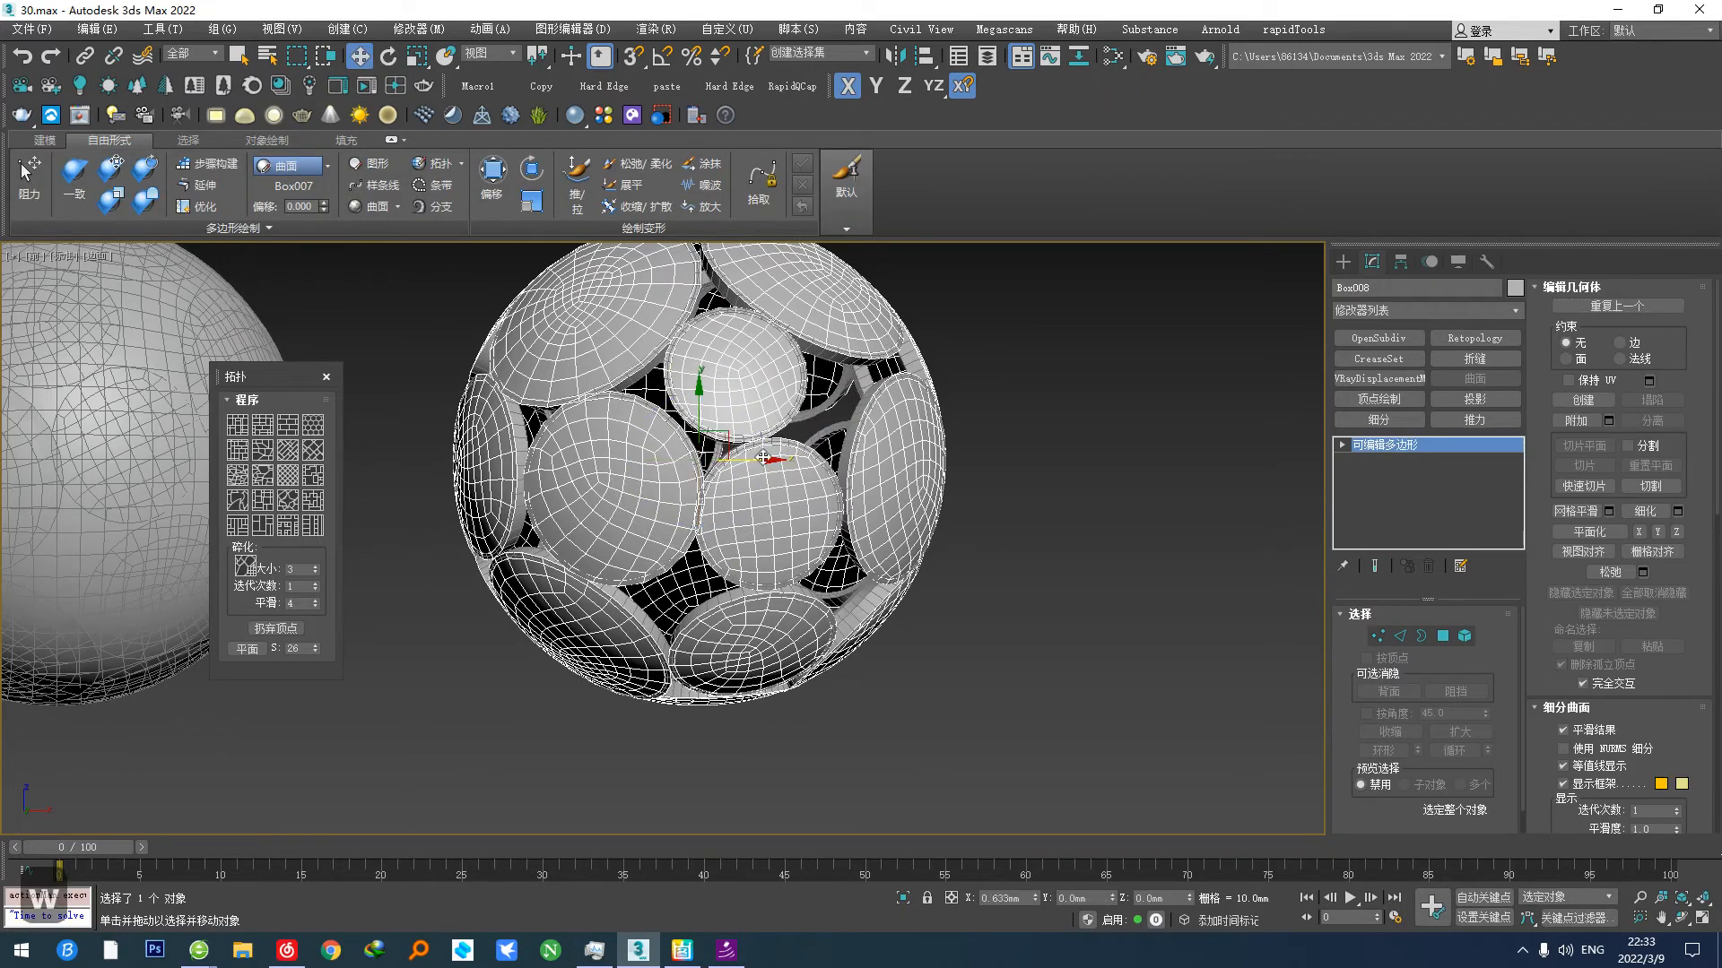
left_click_drag(737, 457, 1288, 567)
Step: Rotate the hollow ring frame, check it from an angled view and clear the selection
left_click(768, 684)
scroll(772, 703, "up", 3)
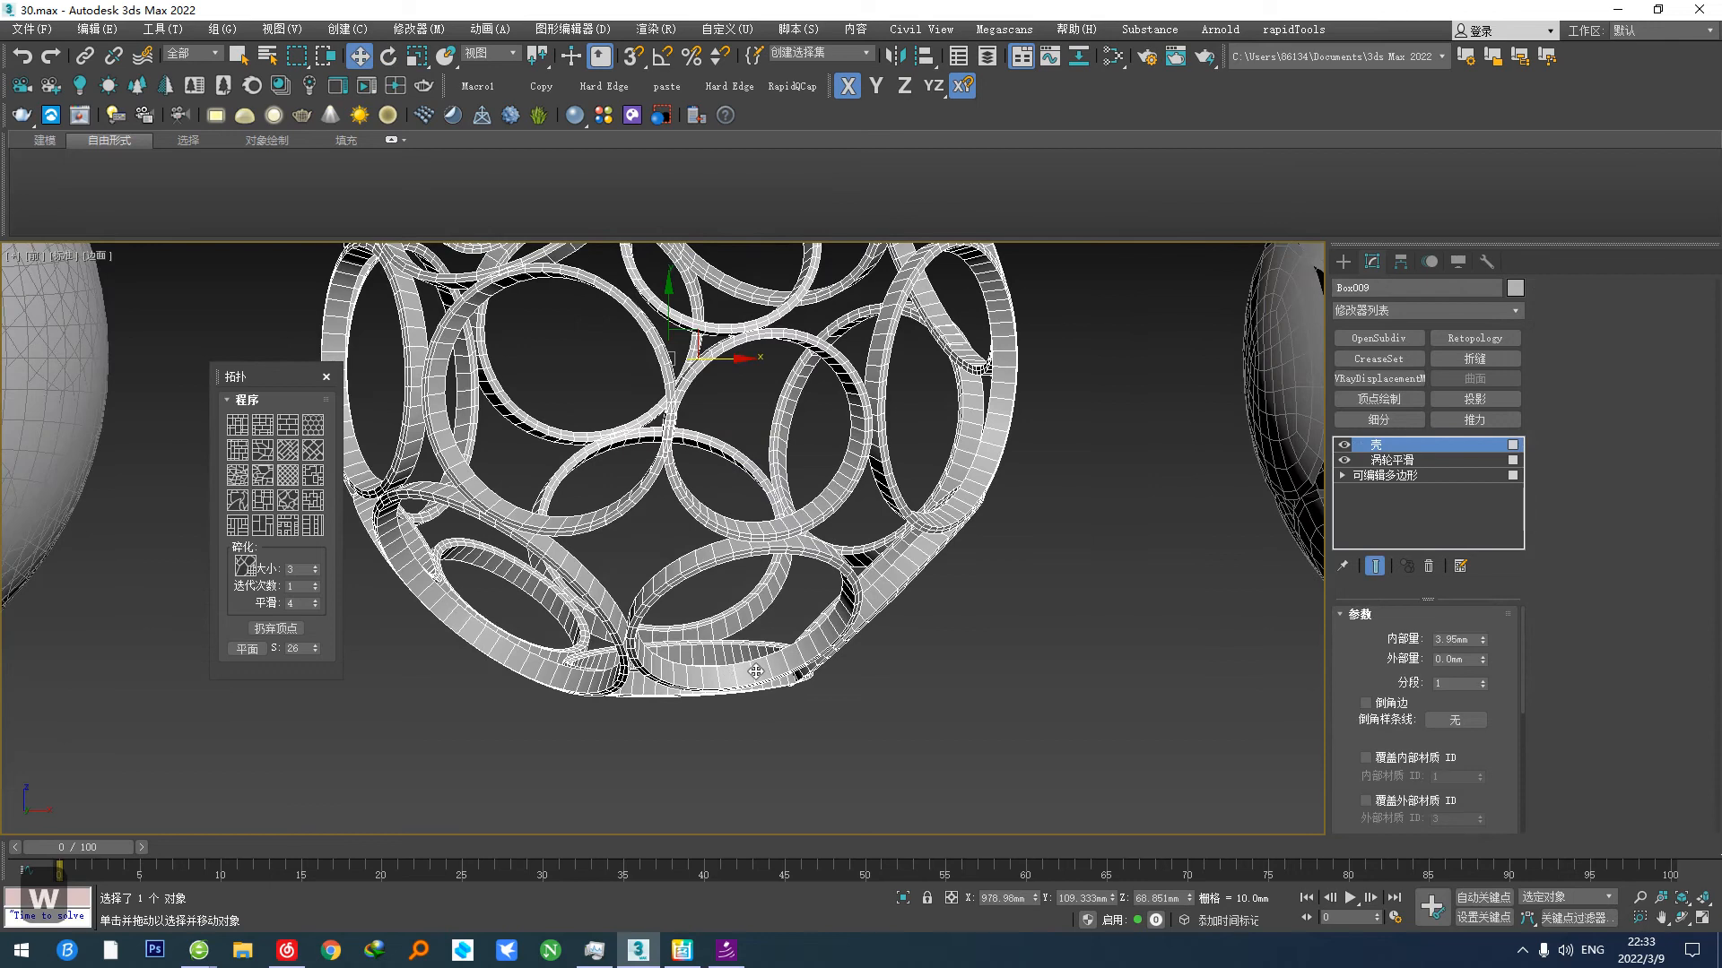
key("e")
mouse_move(721, 317)
left_mouse_down()
mouse_move(677, 322)
mouse_move(717, 309)
left_mouse_up()
scroll(731, 671, "down", 4)
middle_click_drag(731, 671, 771, 682, "alt")
scroll(723, 581, "up", 2)
scroll(758, 618, "down", 3)
left_click(930, 728)
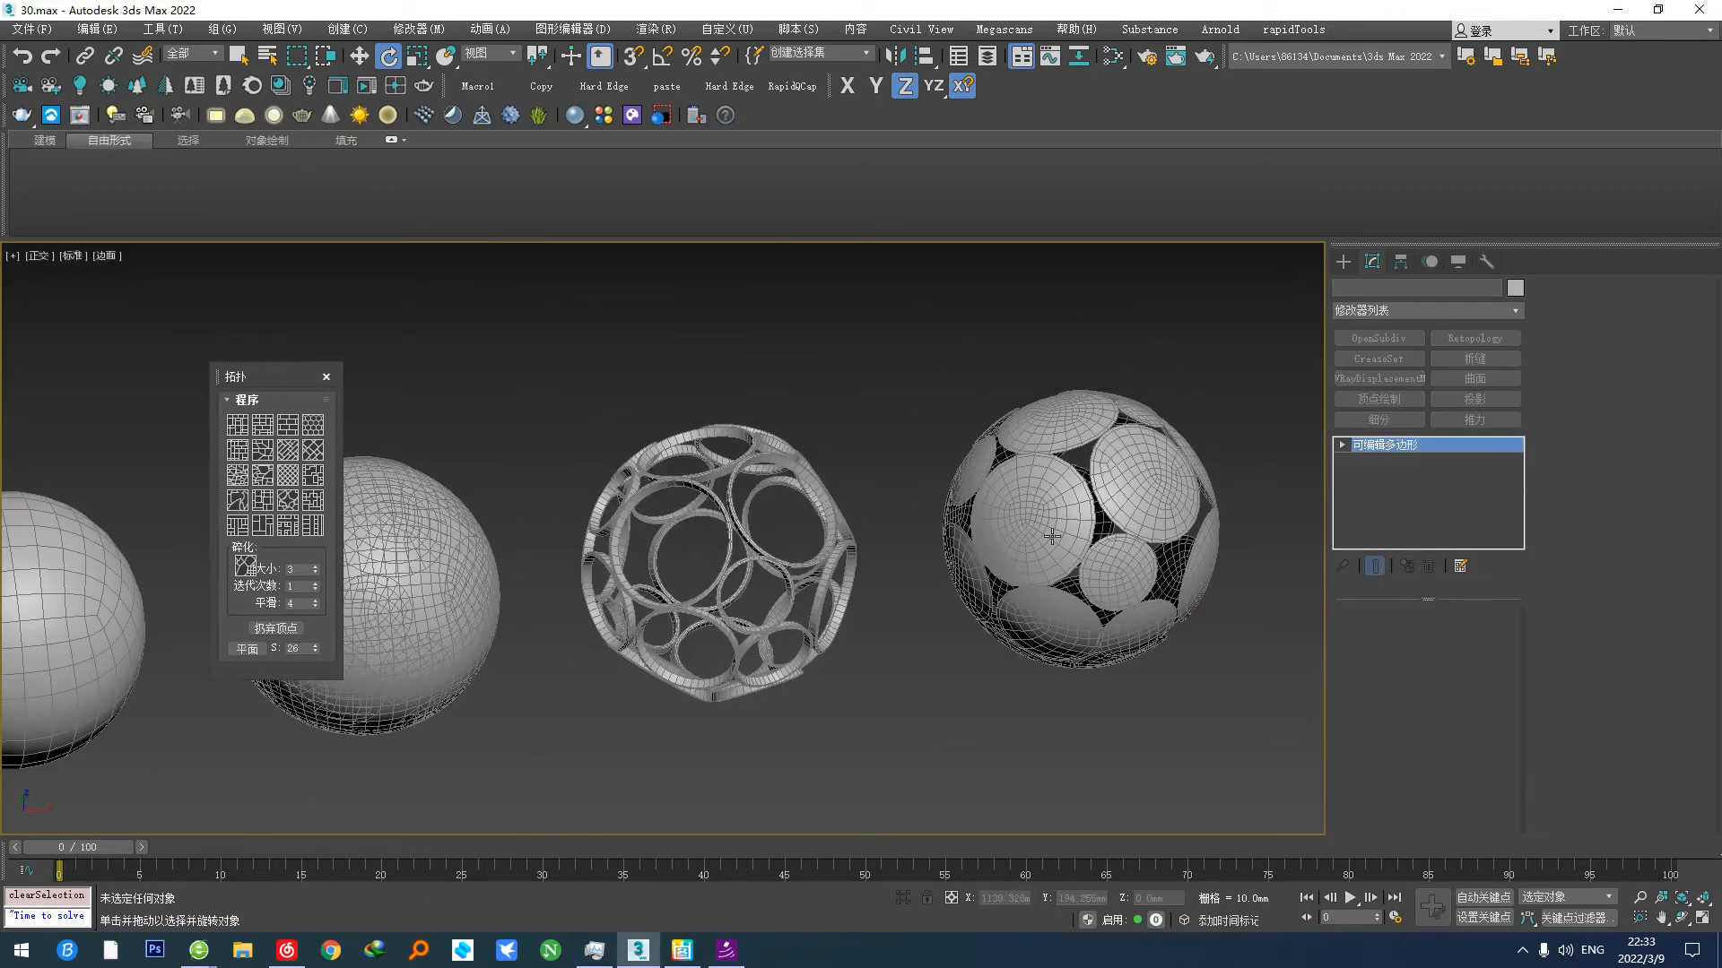